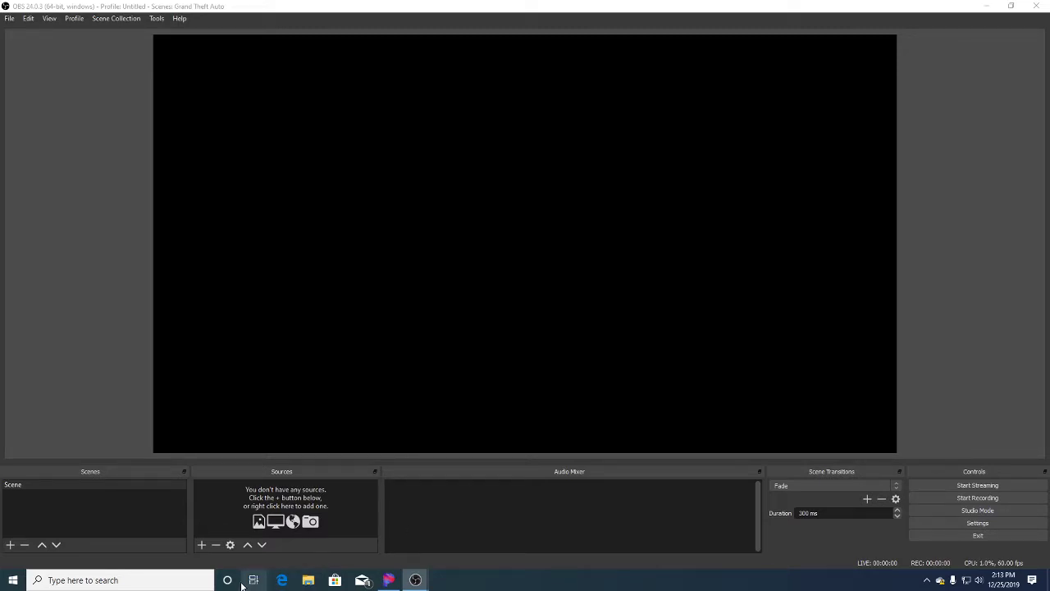
# Launch Google Chrome and search the web for 'streamlabs'
pyautogui.click(194, 577)
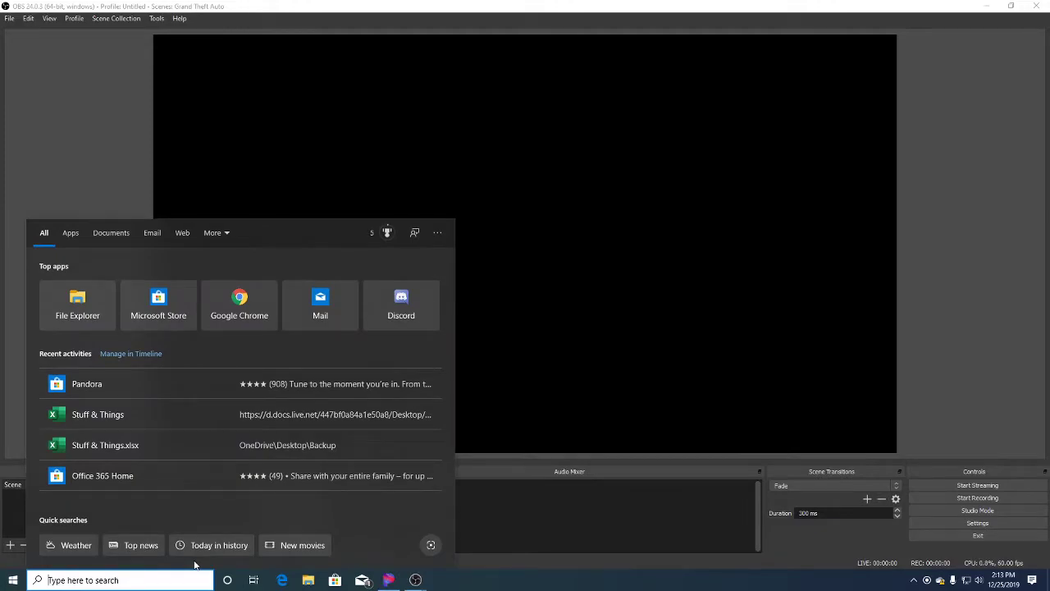
pyautogui.click(261, 315)
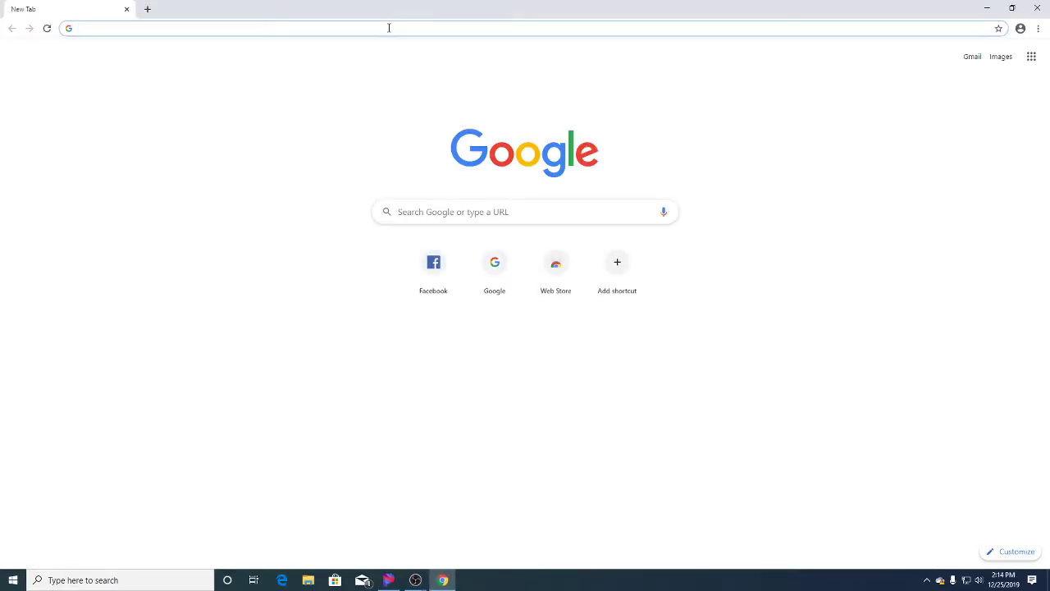
pyautogui.write('stream')
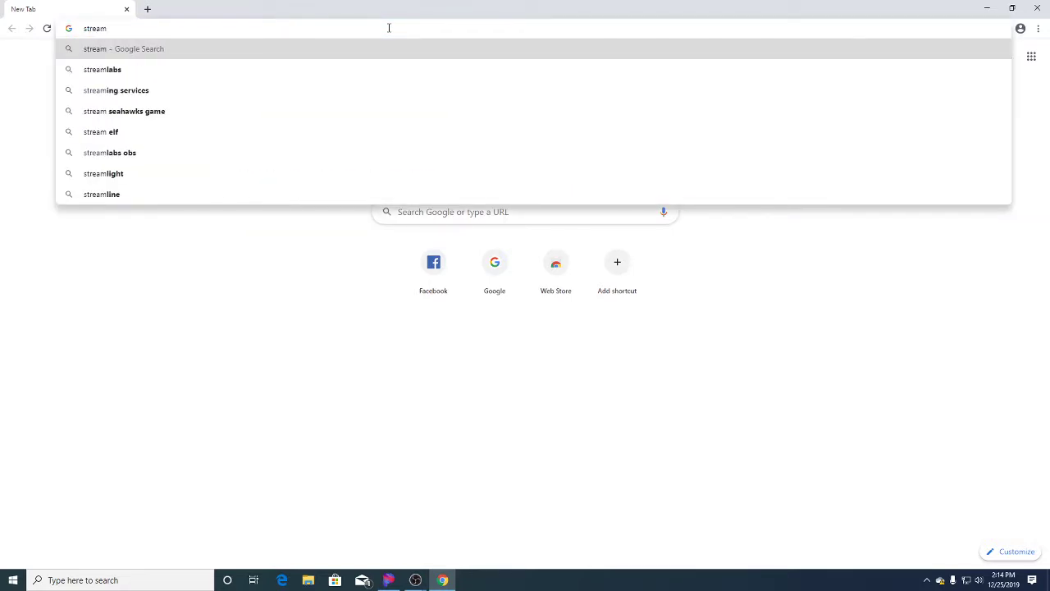
pyautogui.press('Down')
pyautogui.press('Return')
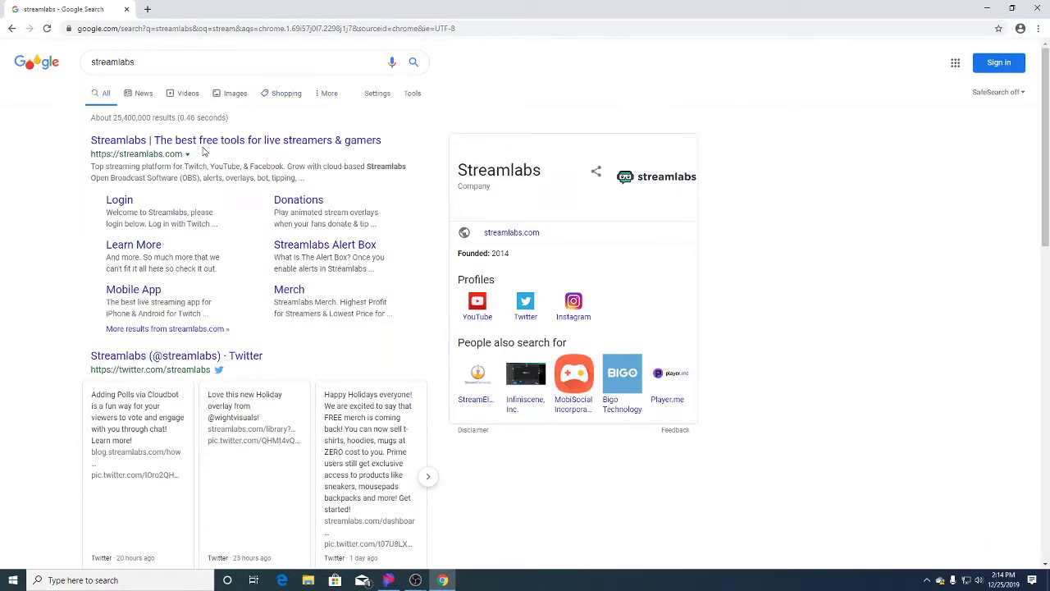
# Open streamlabs.com and log in with the linked Facebook account
pyautogui.click(206, 141)
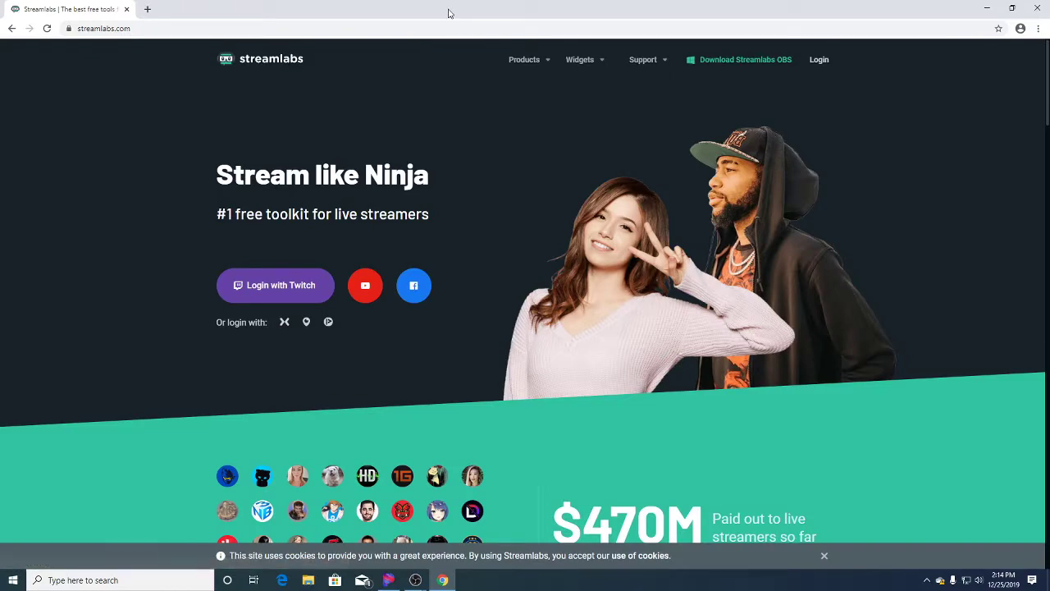
pyautogui.click(819, 60)
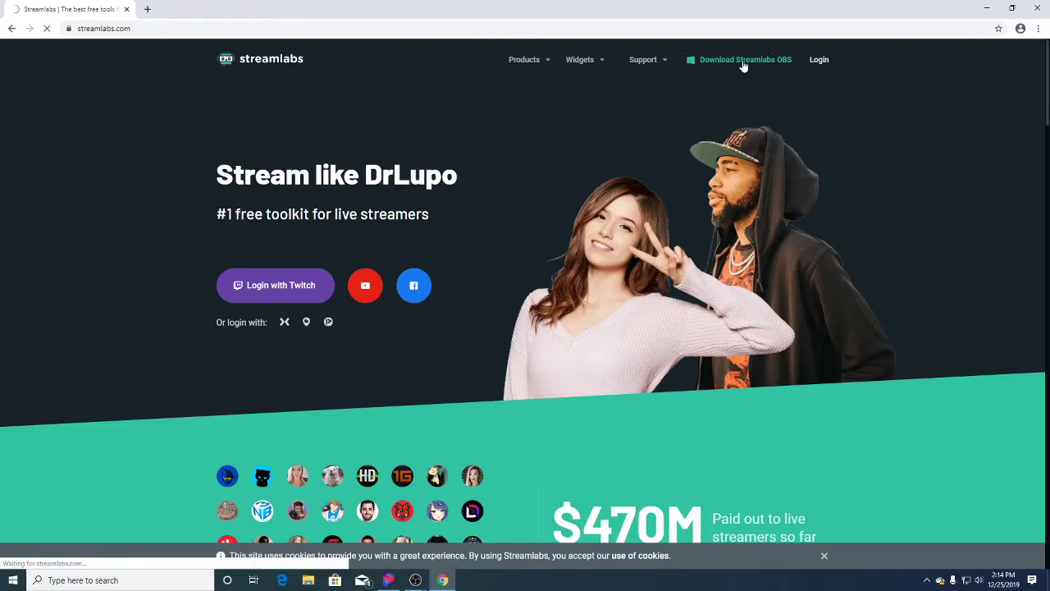
pyautogui.click(503, 336)
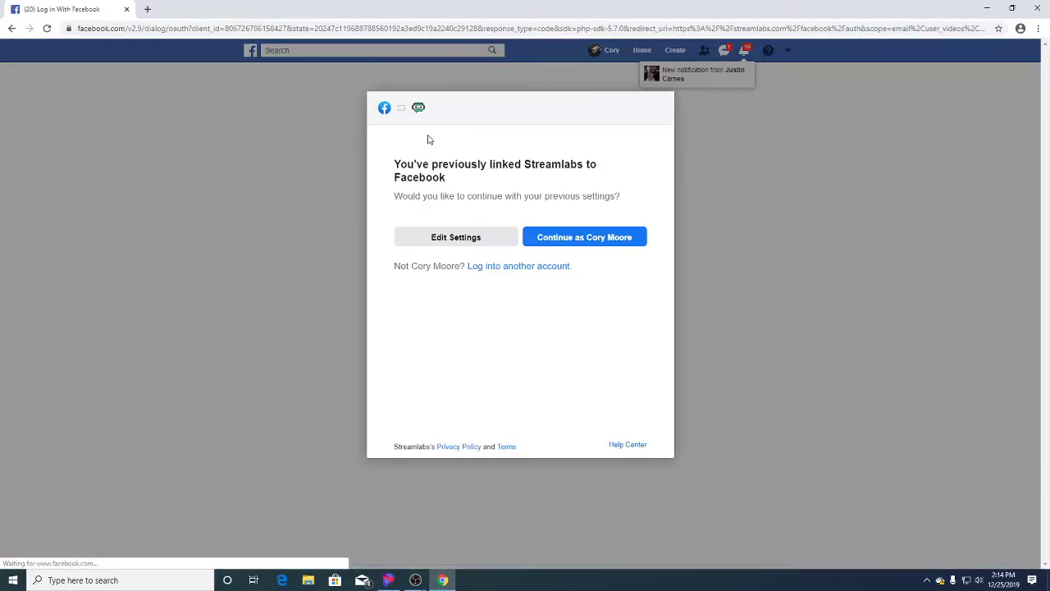
pyautogui.click(548, 236)
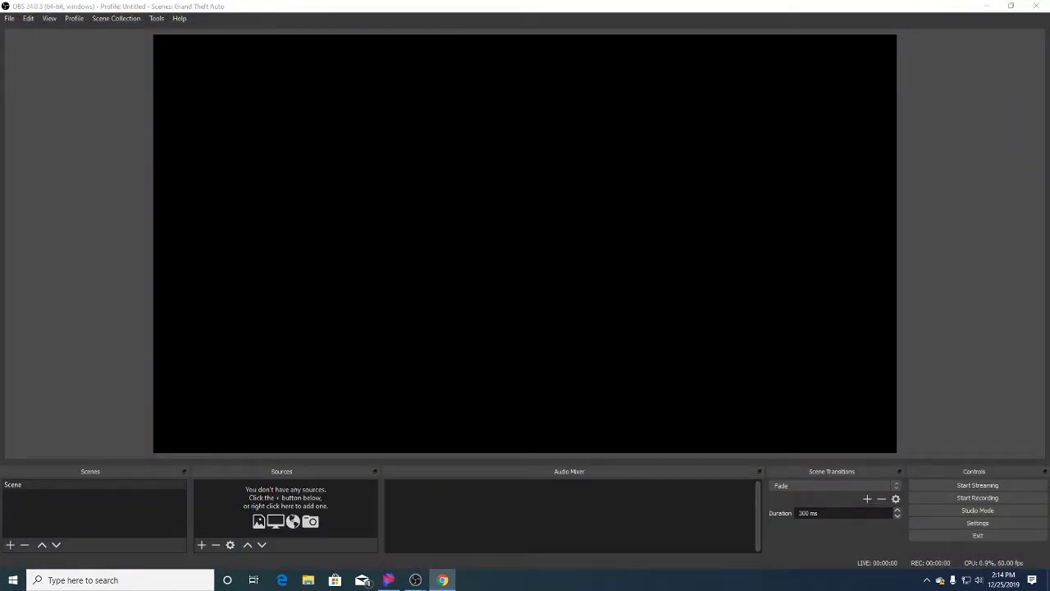
# Open the Stars Goal widget from All Widgets, dismiss its intro popup, and shrink Chrome
pyautogui.moveTo(705, 587); pyautogui.dragTo(642, 105)
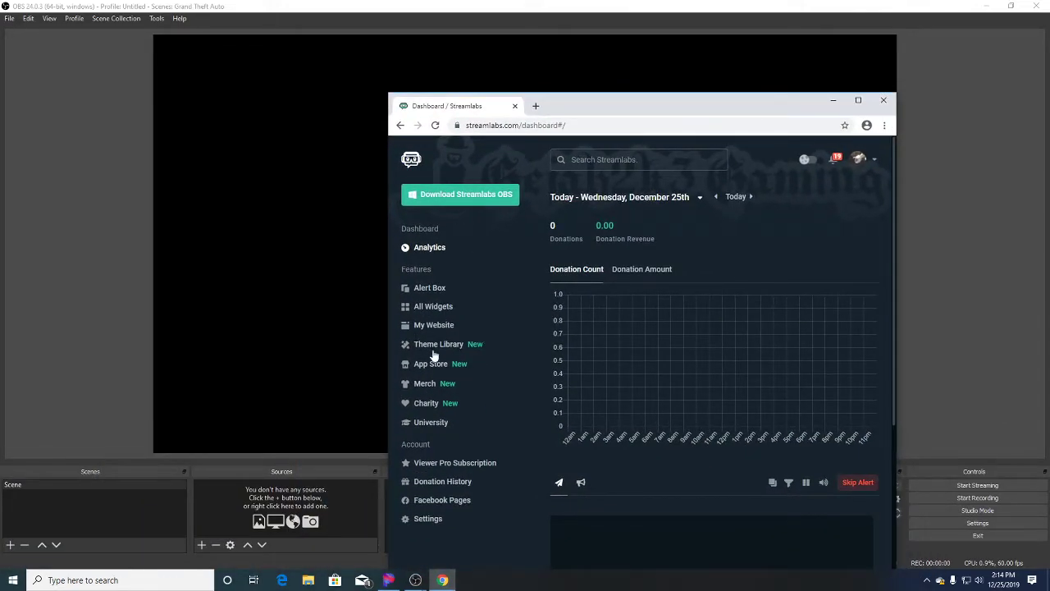
pyautogui.click(435, 307)
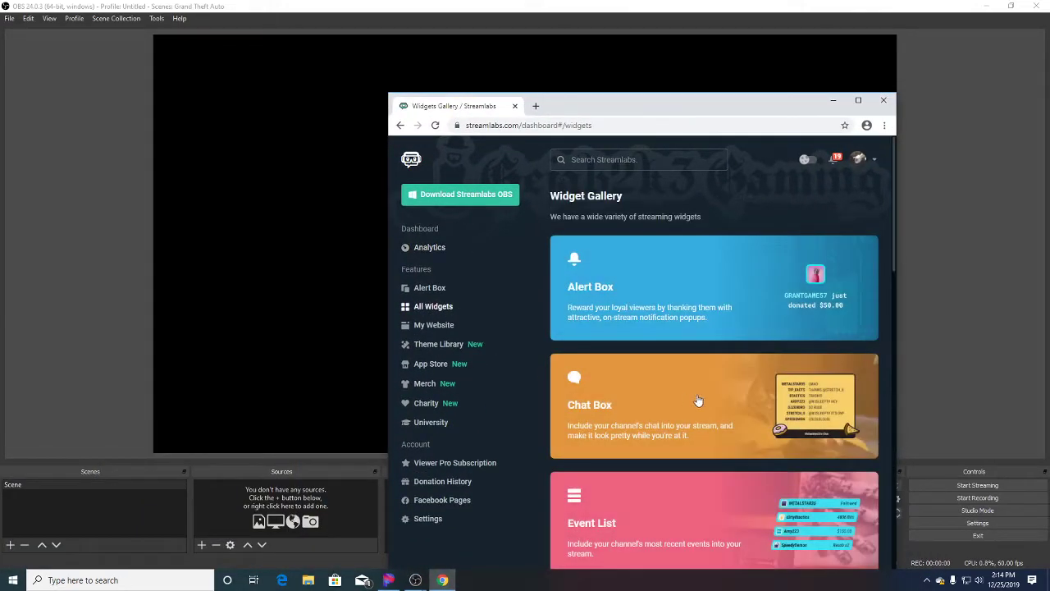
pyautogui.doubleClick(557, 112)
pyautogui.scroll(-3, 490, 363)
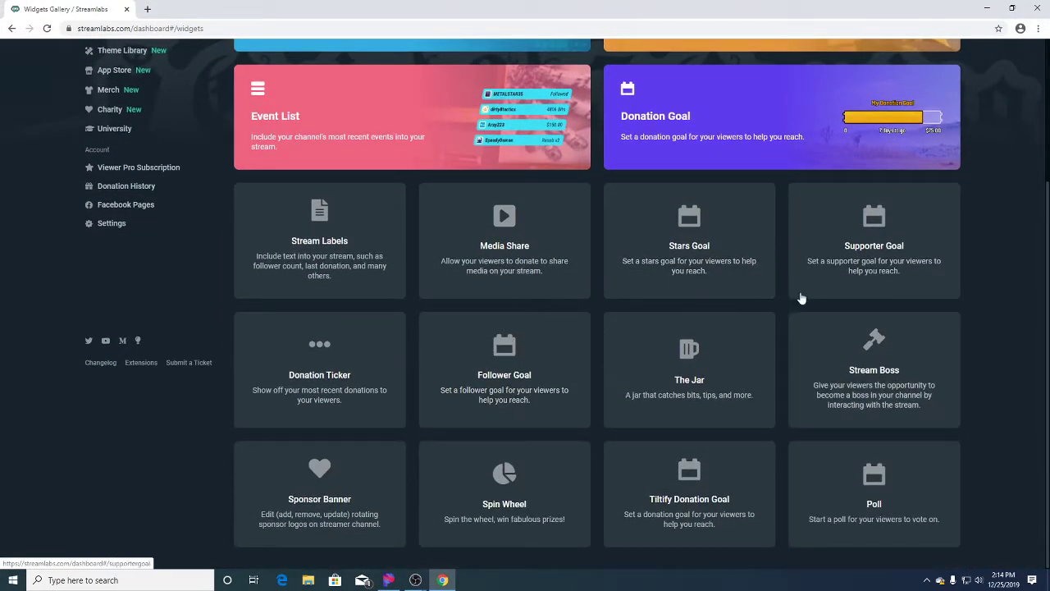
pyautogui.click(694, 250)
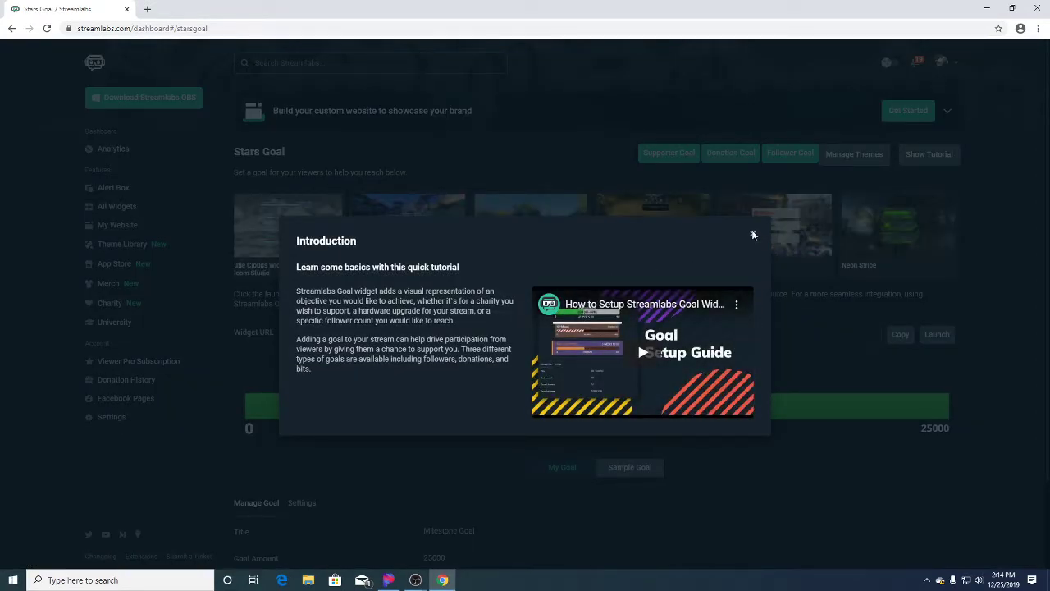
pyautogui.click(752, 235)
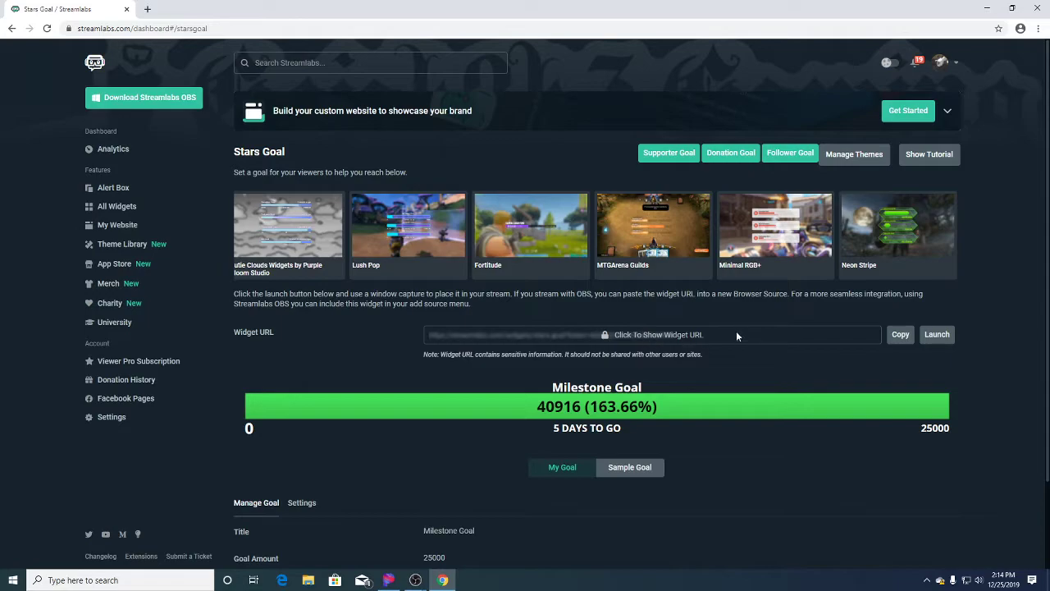
pyautogui.moveTo(53, 12); pyautogui.dragTo(0, 26)
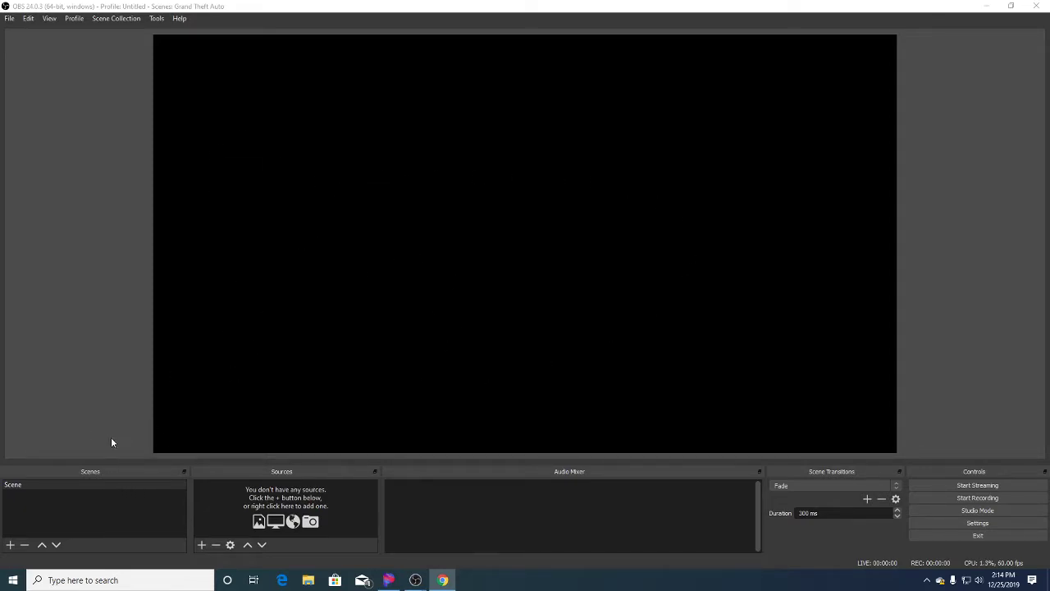
# Rename the default scene to 'Start'
pyautogui.rightClick(25, 486)
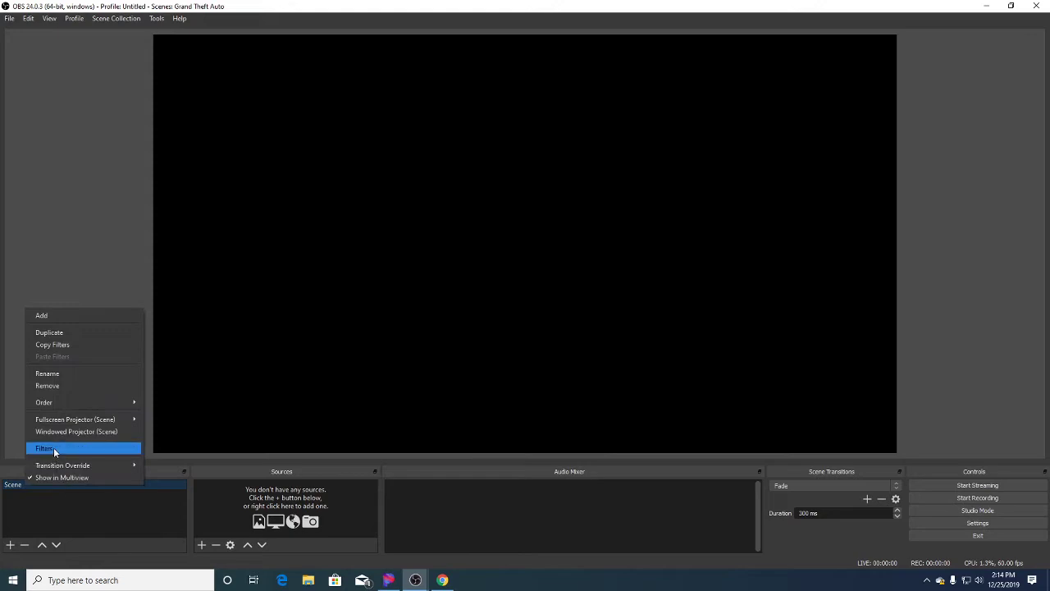
pyautogui.click(55, 375)
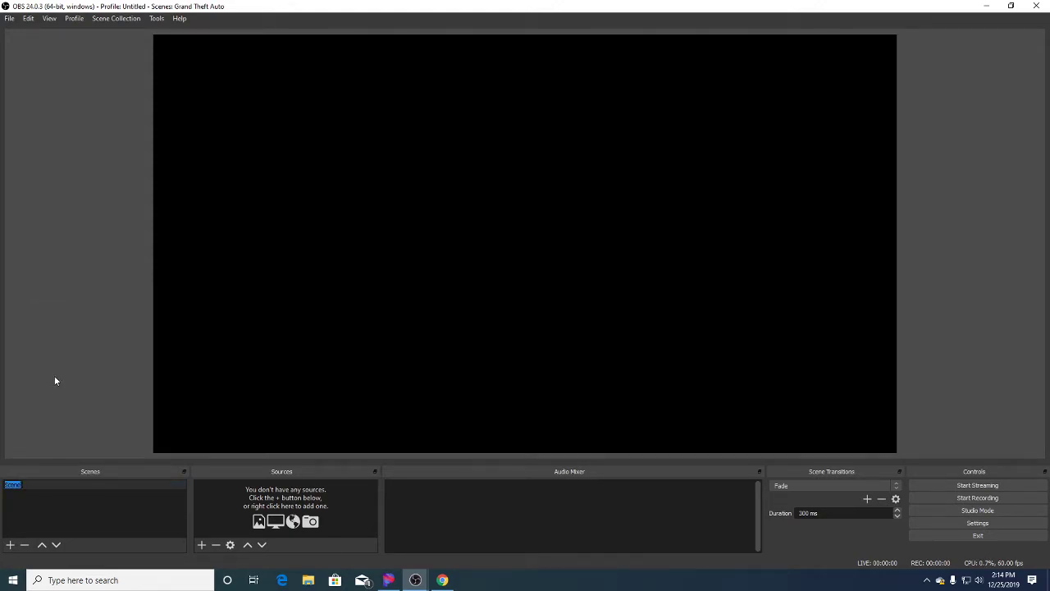
pyautogui.write('start')
pyautogui.press('BackSpace')
pyautogui.press('BackSpace')
pyautogui.press('BackSpace')
pyautogui.press('BackSpace')
pyautogui.write('tra')
pyautogui.press('BackSpace')
pyautogui.press('BackSpace')
pyautogui.write('art')
pyautogui.press('Return')
# Add three new scenes named End, Be Right Back and Stream
pyautogui.click(10, 545)
pyautogui.write('End')
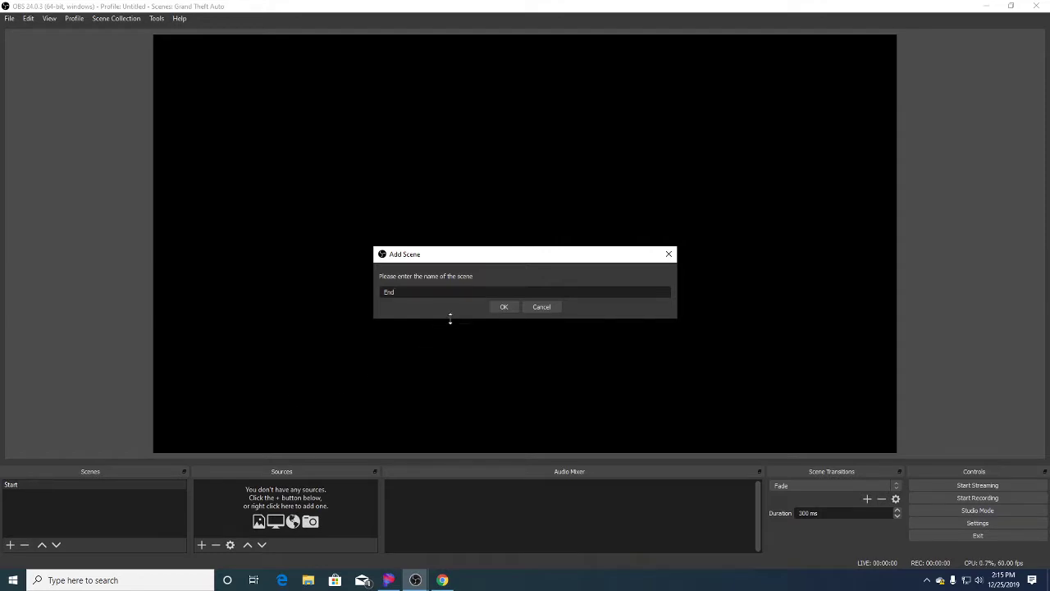
pyautogui.click(498, 306)
pyautogui.click(12, 545)
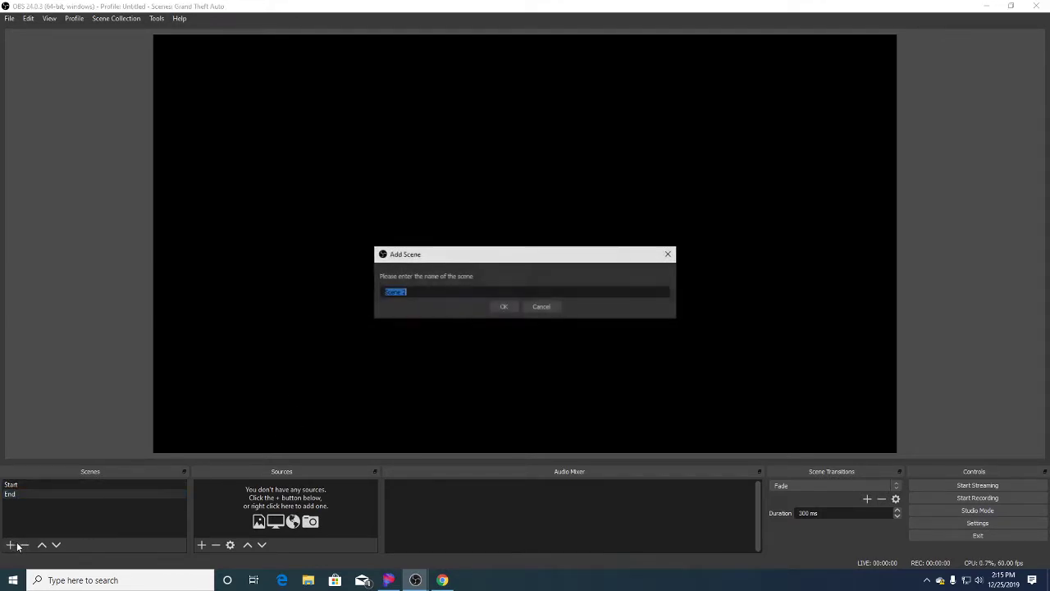
pyautogui.write('BRB')
pyautogui.press('BackSpace')
pyautogui.press('BackSpace')
pyautogui.press('BackSpace')
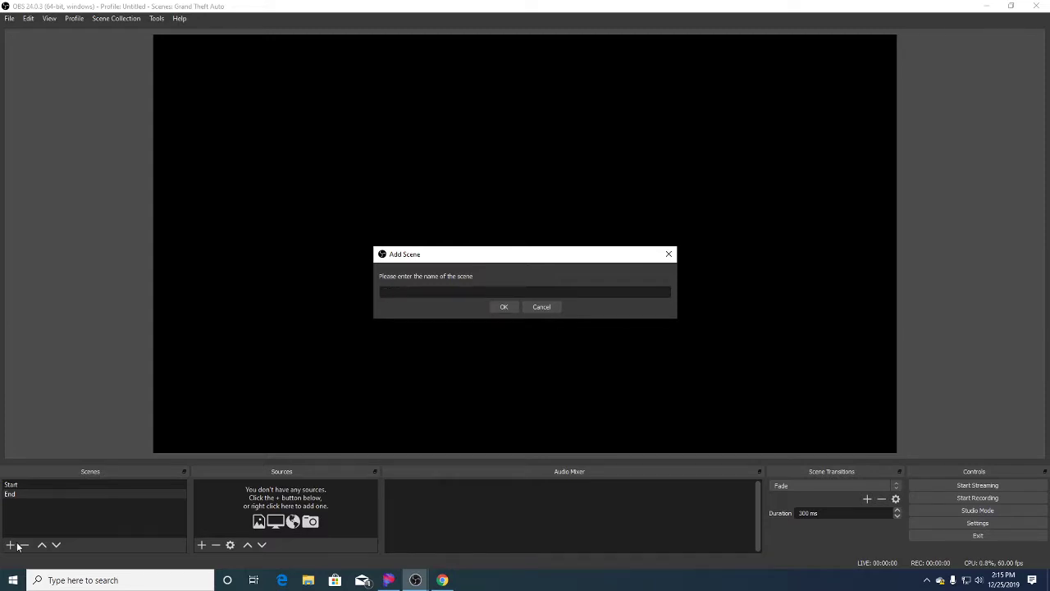
pyautogui.write('Be Right Back')
pyautogui.click(505, 309)
pyautogui.click(11, 544)
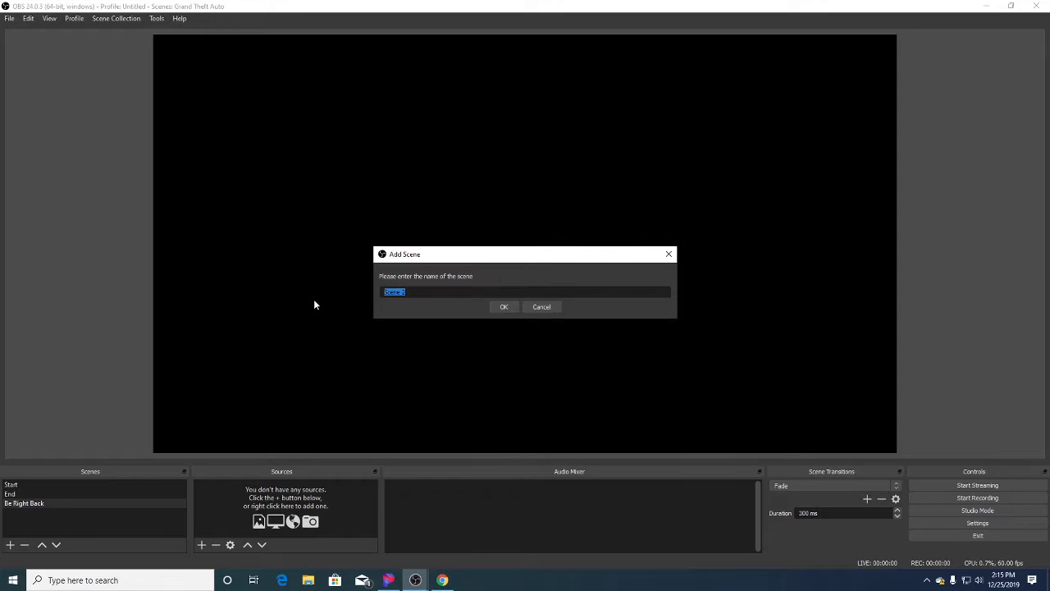
pyautogui.write('Stream')
pyautogui.click(504, 308)
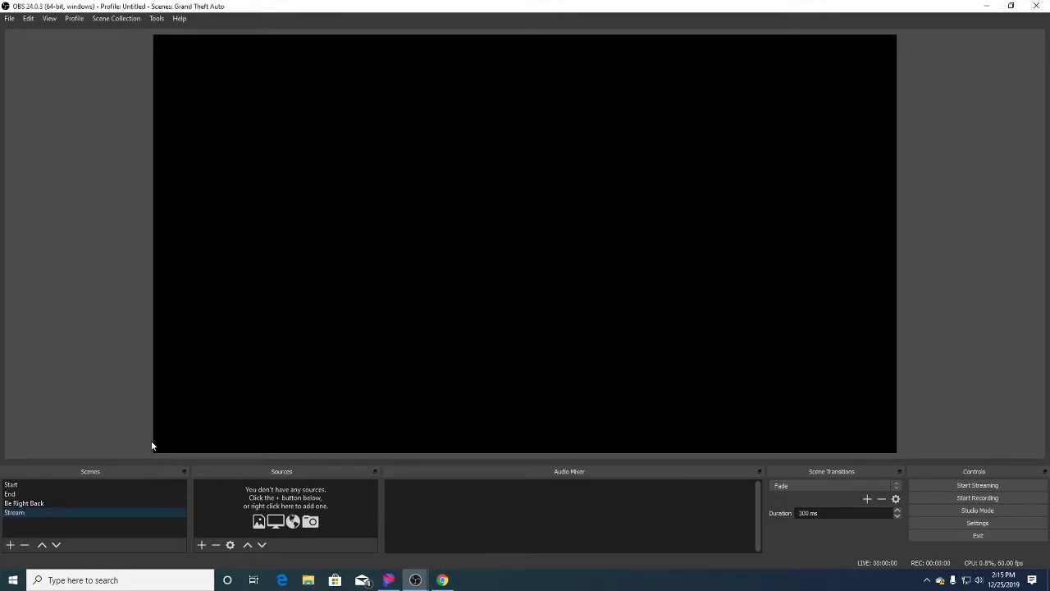
# Move the Stream scene up under Start, giving the order Start, Stream, Be Right Back, End
pyautogui.moveTo(21, 519)
pyautogui.mouseDown()
pyautogui.moveTo(27, 493)
pyautogui.moveTo(20, 521)
pyautogui.mouseUp()
pyautogui.click(32, 486)
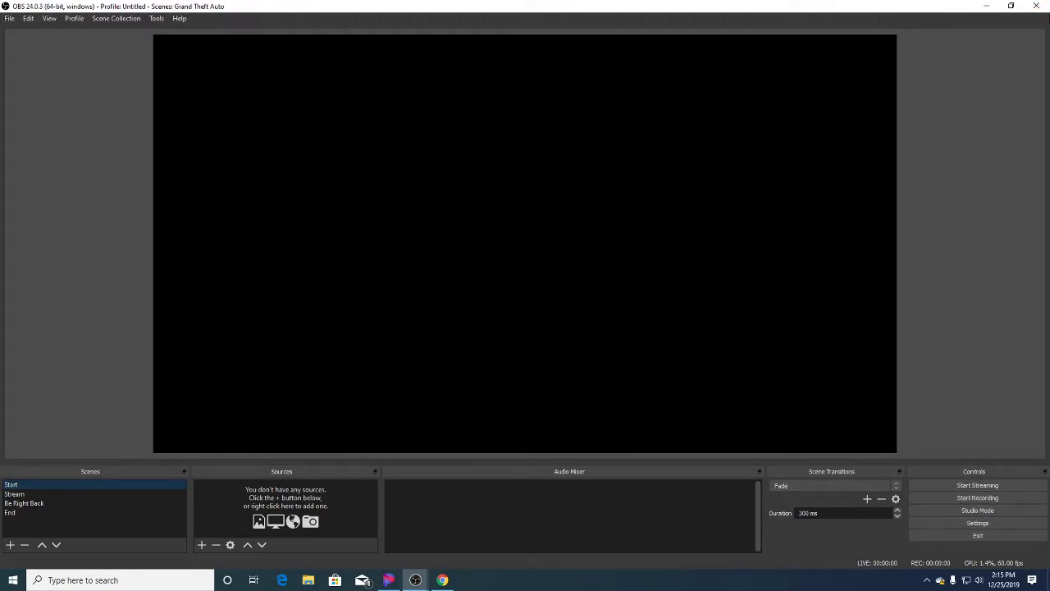
pyautogui.moveTo(1049, 144); pyautogui.dragTo(1049, 119)
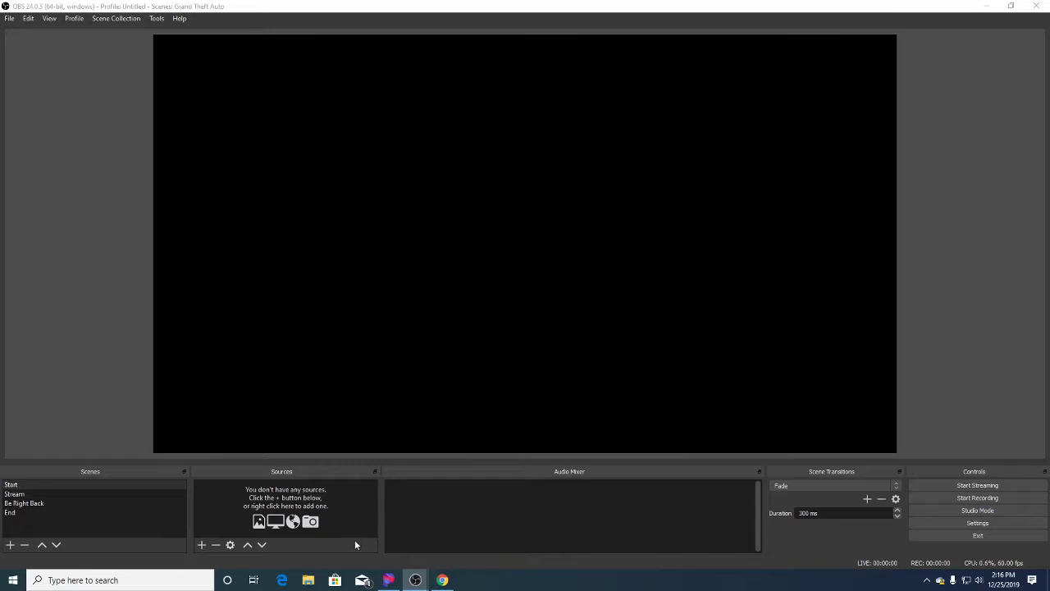
# Add an Image source named 'Background' to the Start scene, leaving its file unchosen
pyautogui.click(51, 483)
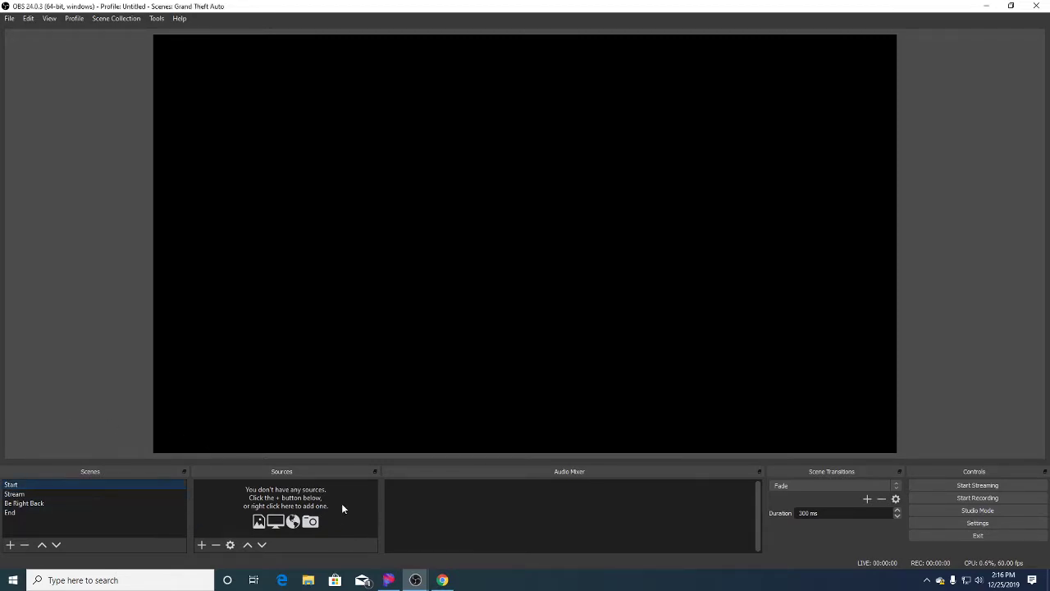
pyautogui.click(200, 544)
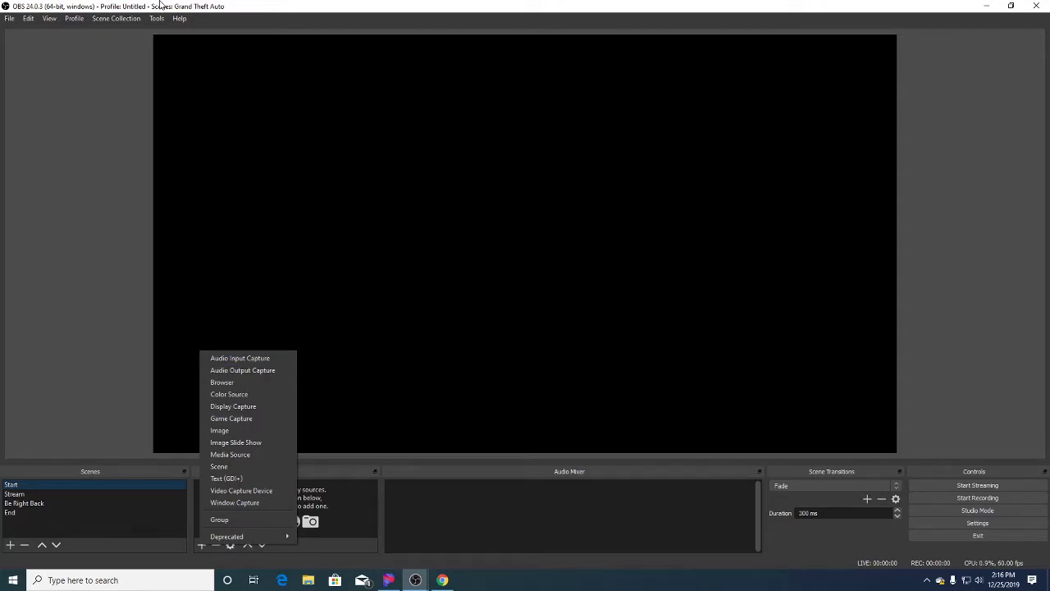
pyautogui.click(270, 433)
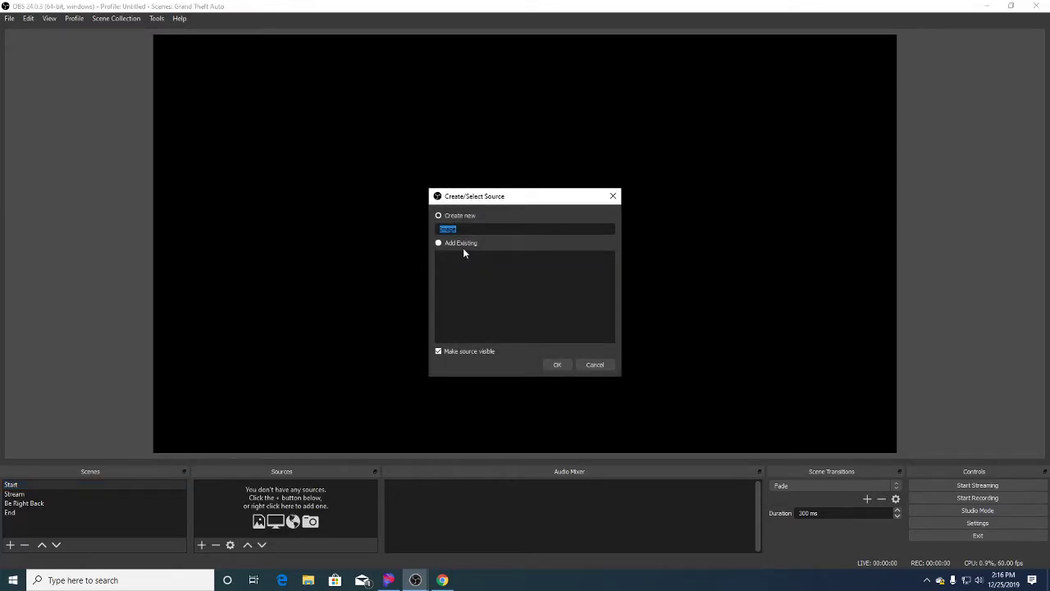
pyautogui.write('Background')
pyautogui.press('Return')
pyautogui.click(690, 357)
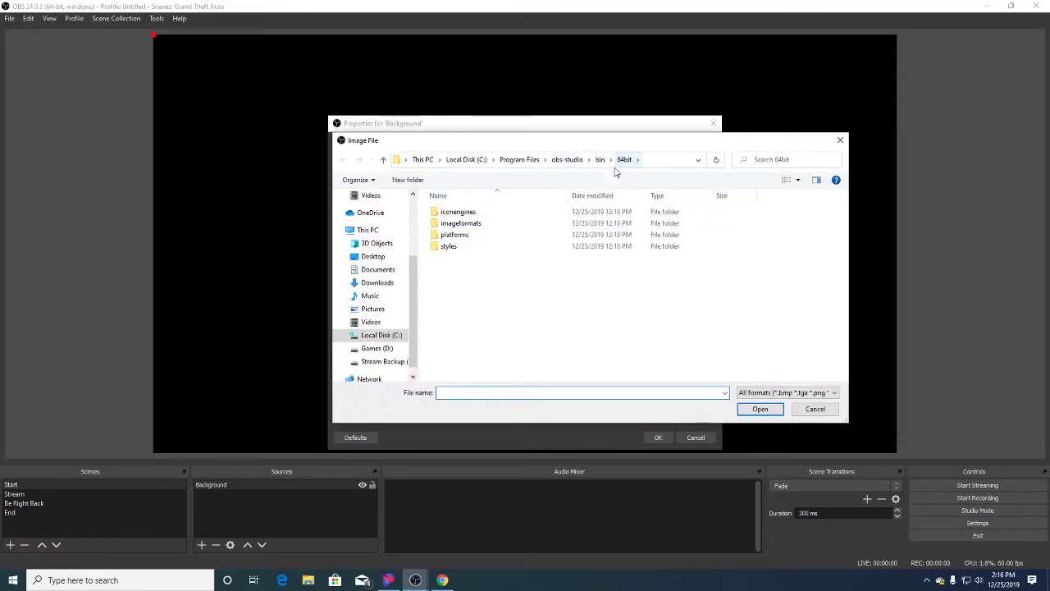
pyautogui.click(812, 412)
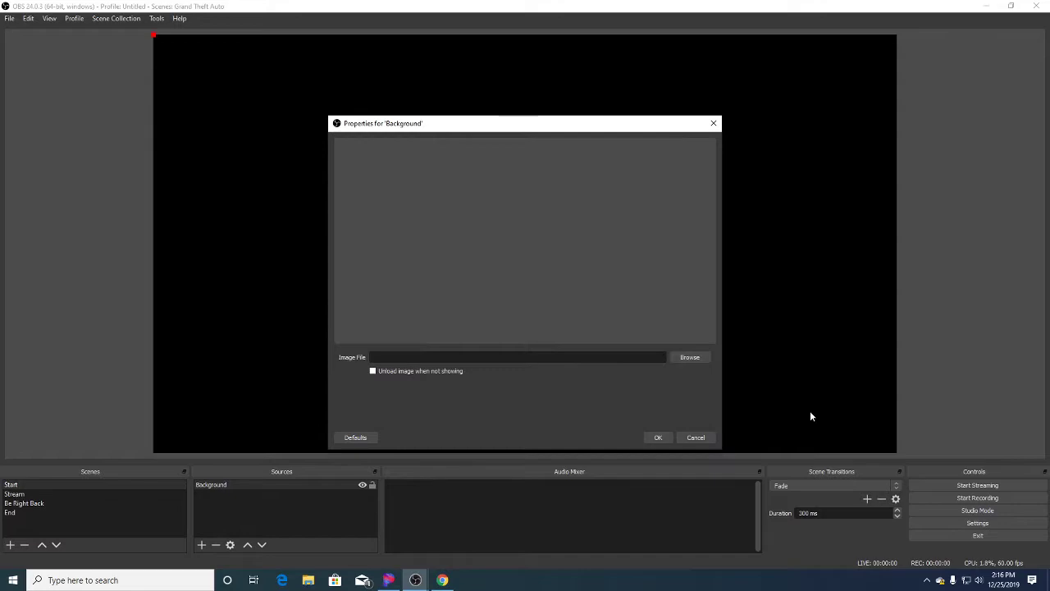
pyautogui.click(309, 580)
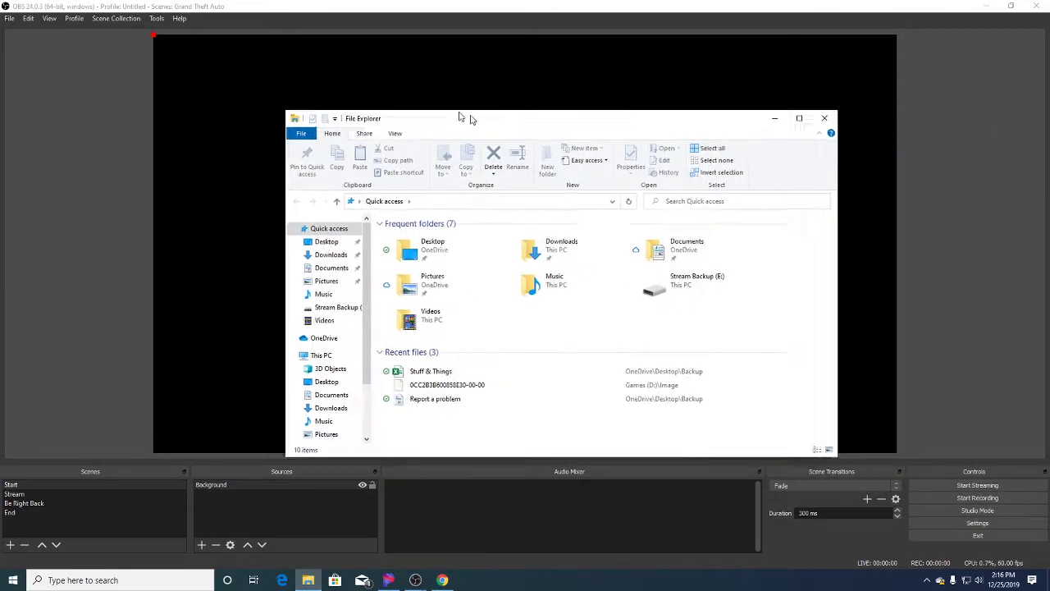
# Move the Backup folder from the Desktop onto the Stream Backup (E:) drive
pyautogui.doubleClick(463, 116)
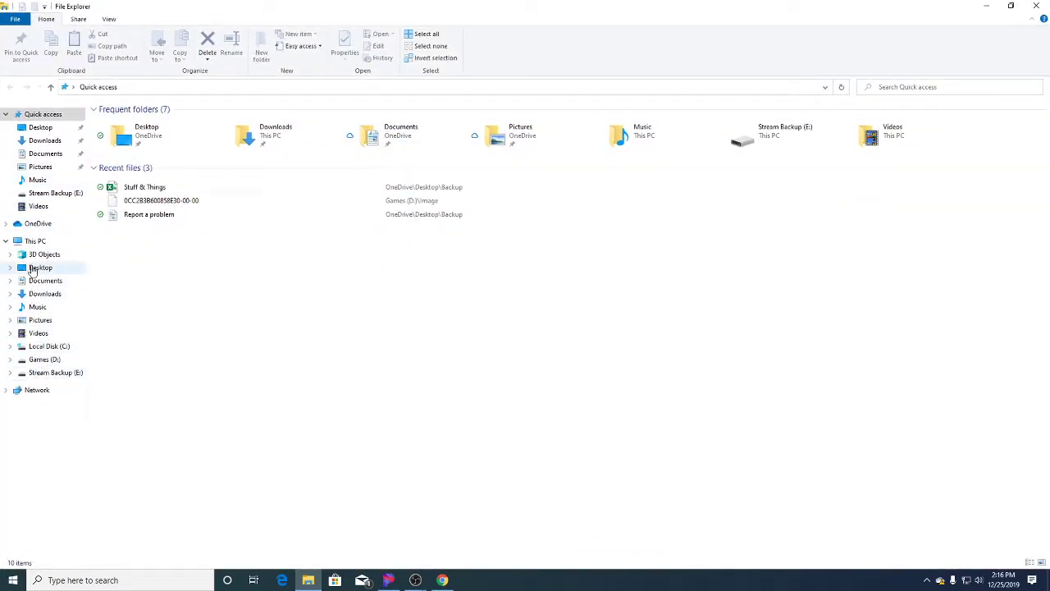
pyautogui.click(36, 240)
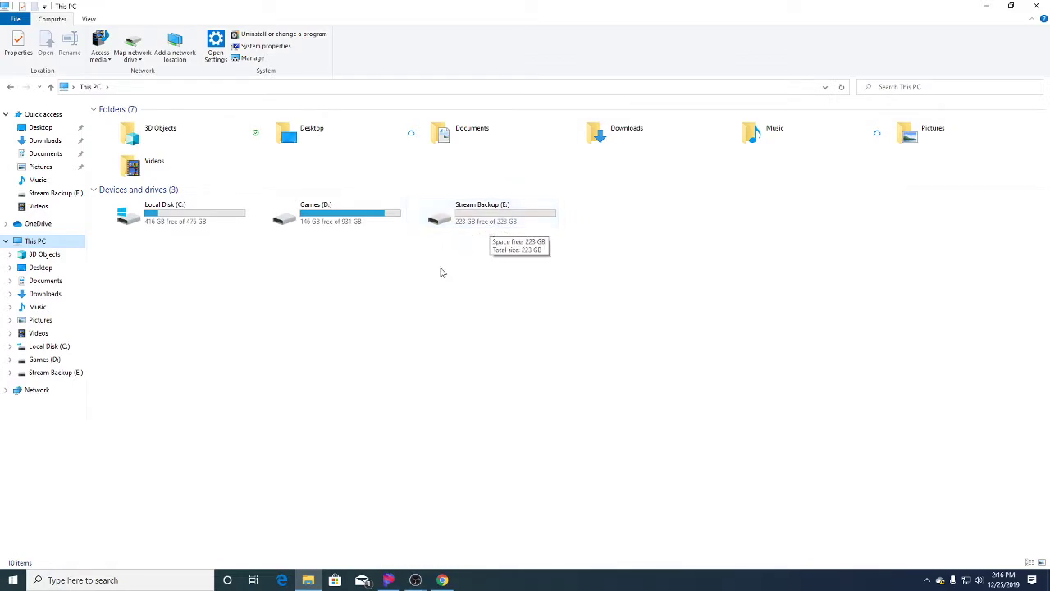
pyautogui.click(176, 220)
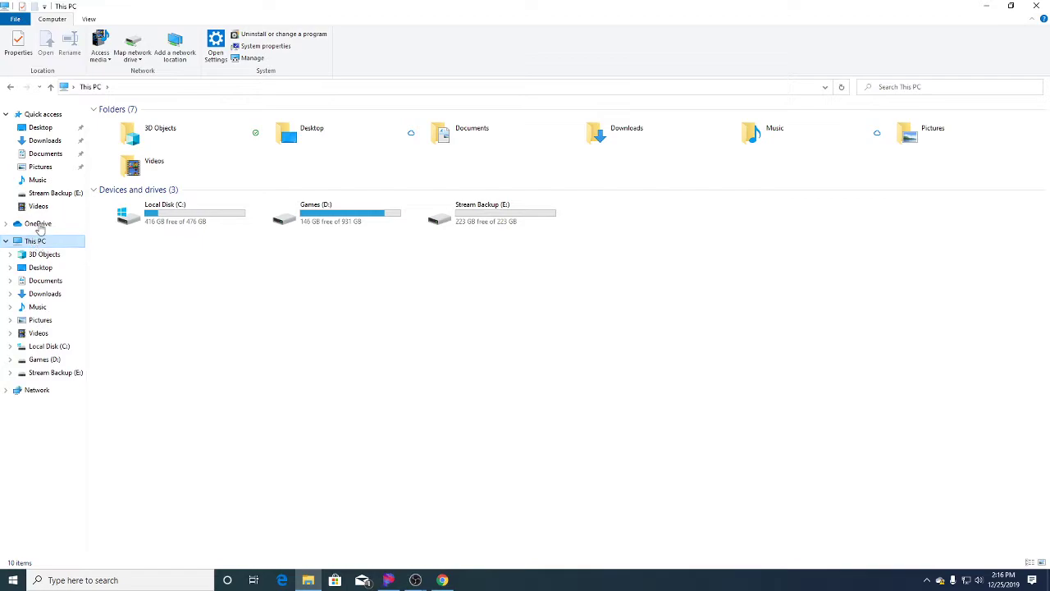
pyautogui.click(46, 130)
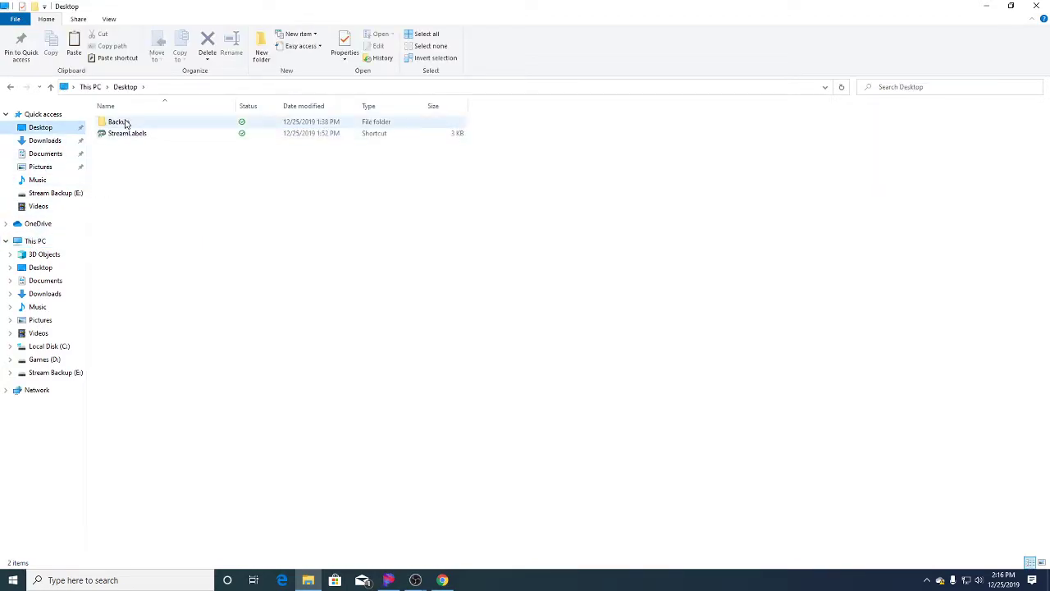
pyautogui.rightClick(126, 122)
pyautogui.click(159, 306)
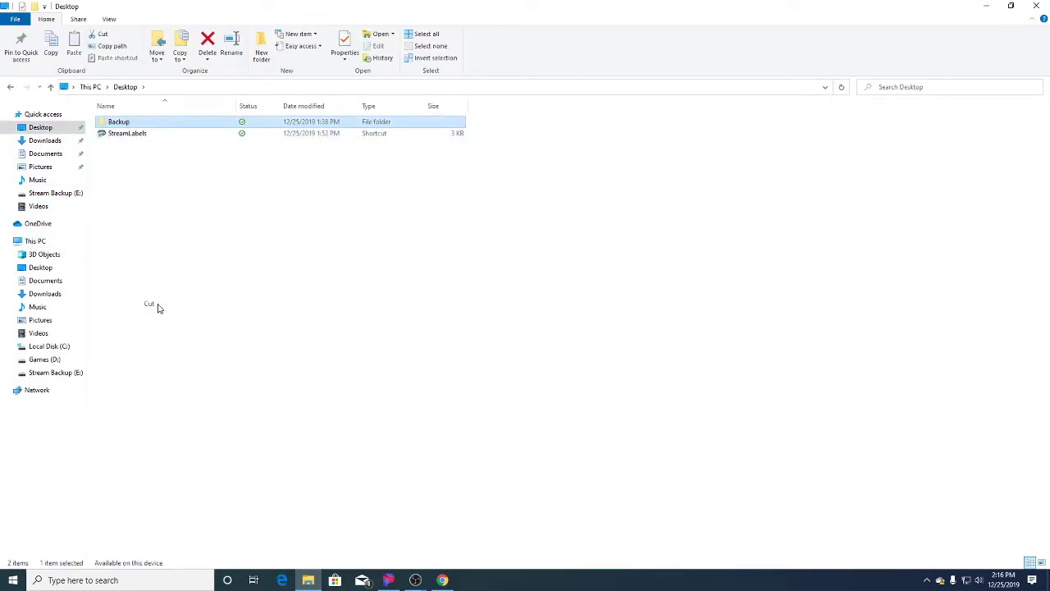
pyautogui.click(50, 372)
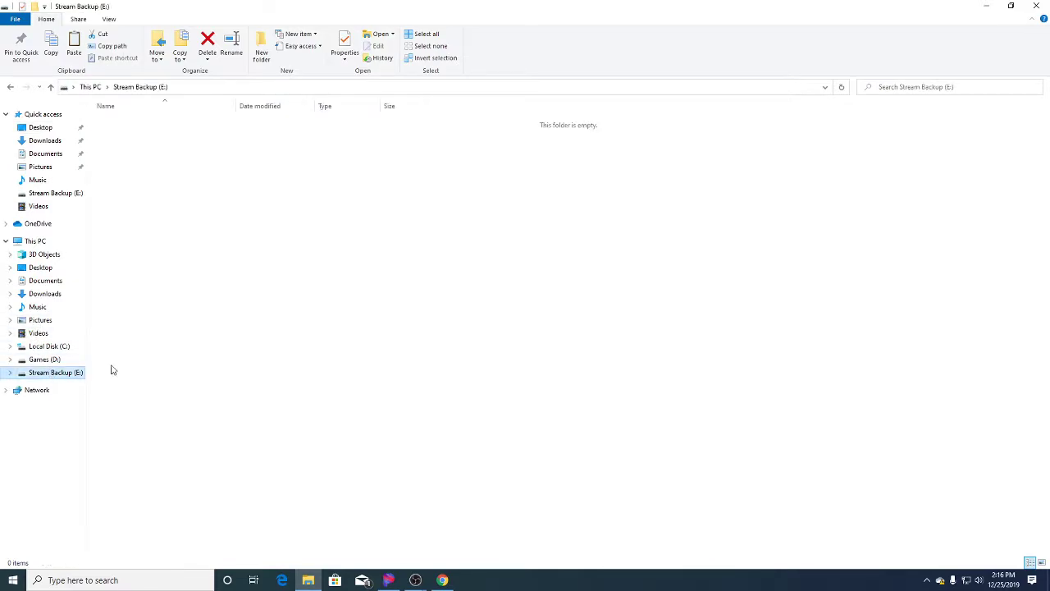
pyautogui.rightClick(229, 204)
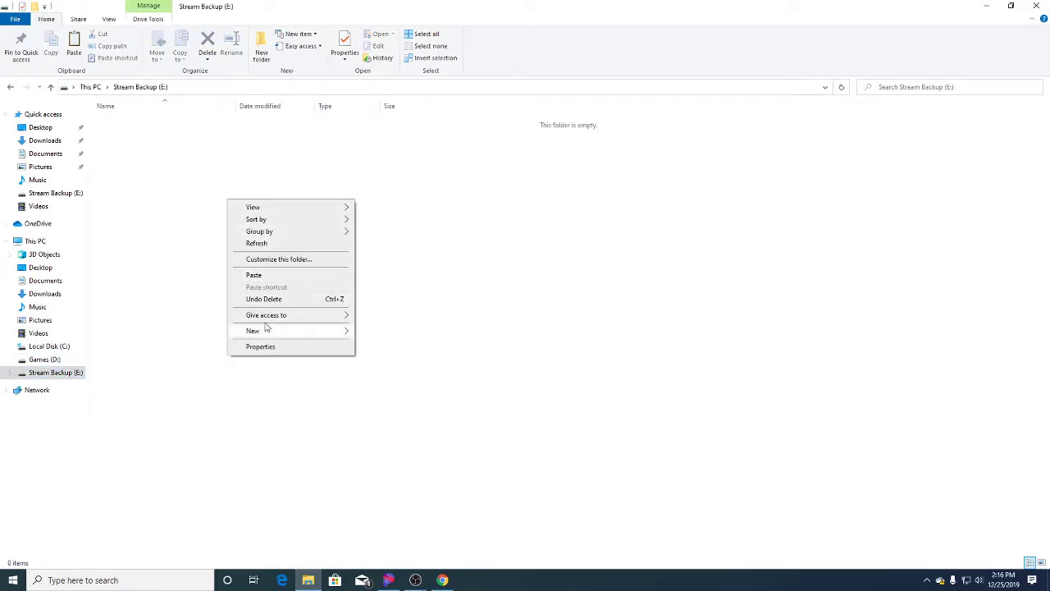
pyautogui.click(268, 275)
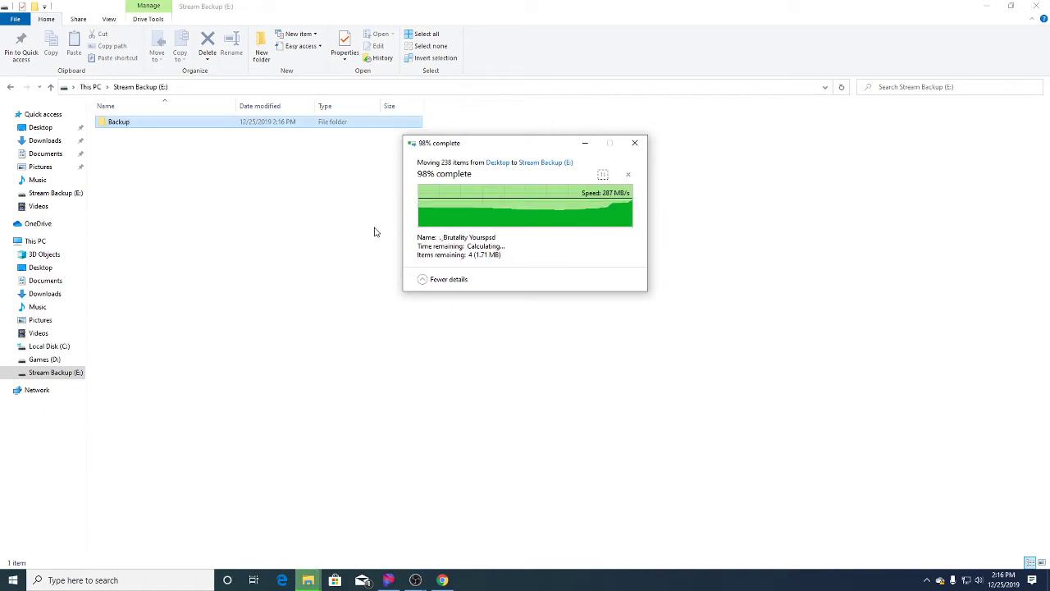
# Move Backup's ten items to the E: drive root, delete the empty Backup folder, and open Streaming Gamers
pyautogui.doubleClick(114, 121)
pyautogui.moveTo(176, 313); pyautogui.dragTo(104, 120)
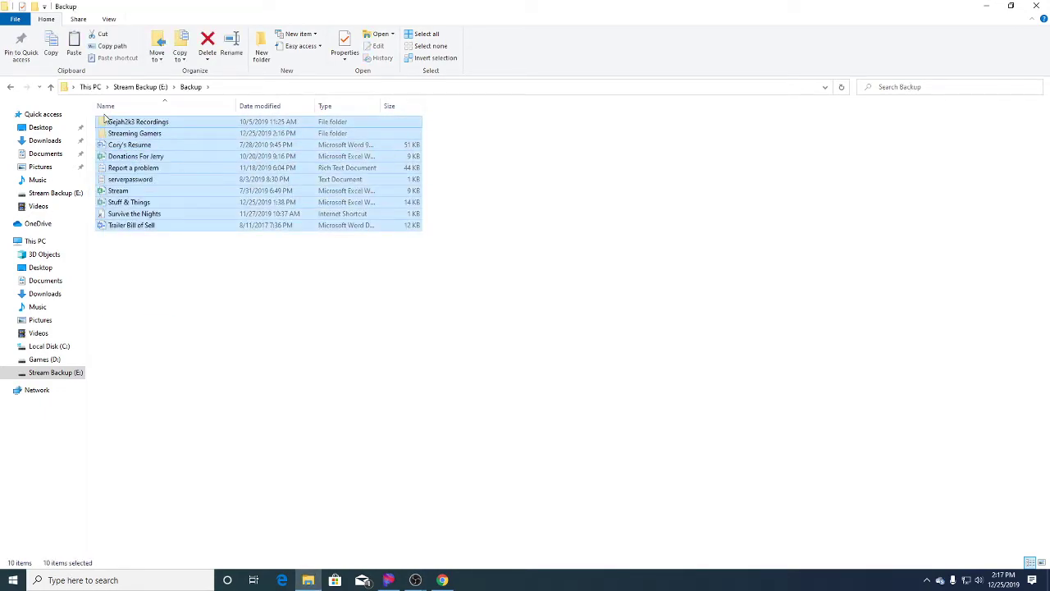
pyautogui.hotkey('ctrl', 'x')
pyautogui.click(9, 89)
pyautogui.hotkey('ctrl', 'v')
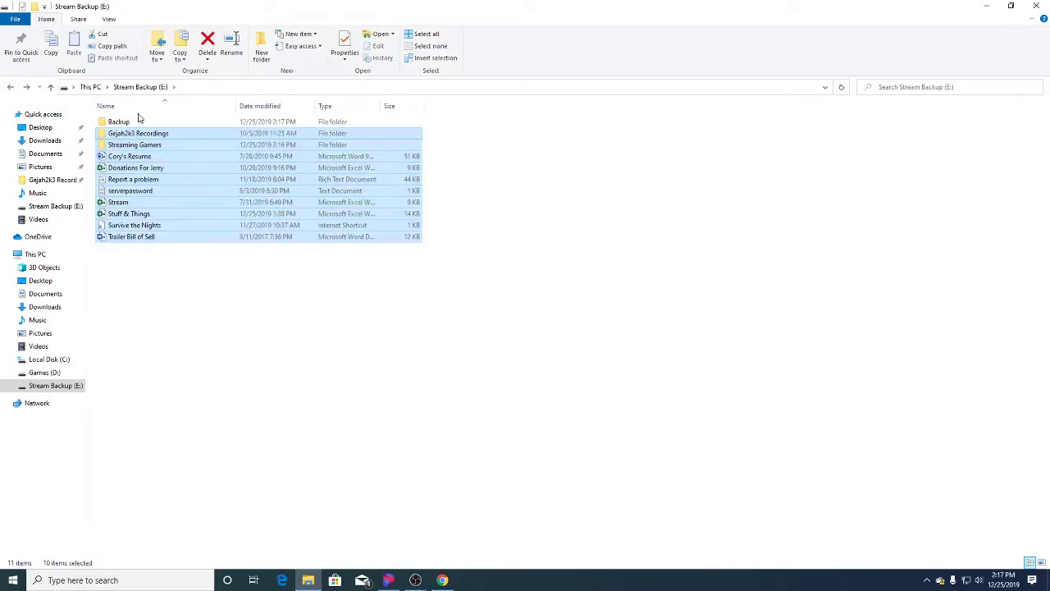
pyautogui.click(135, 123)
pyautogui.press('Delete')
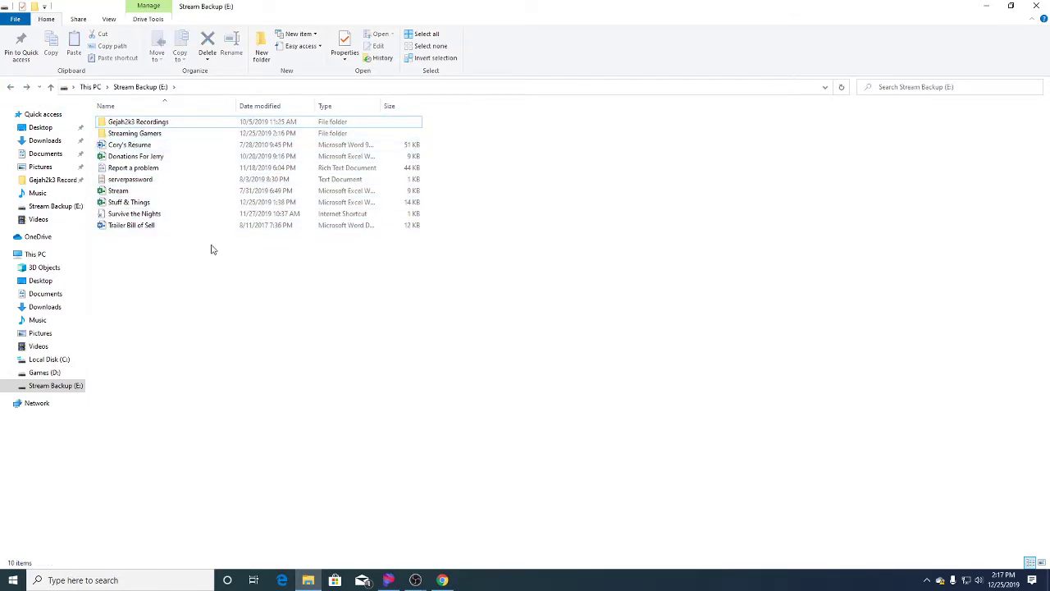
pyautogui.doubleClick(135, 133)
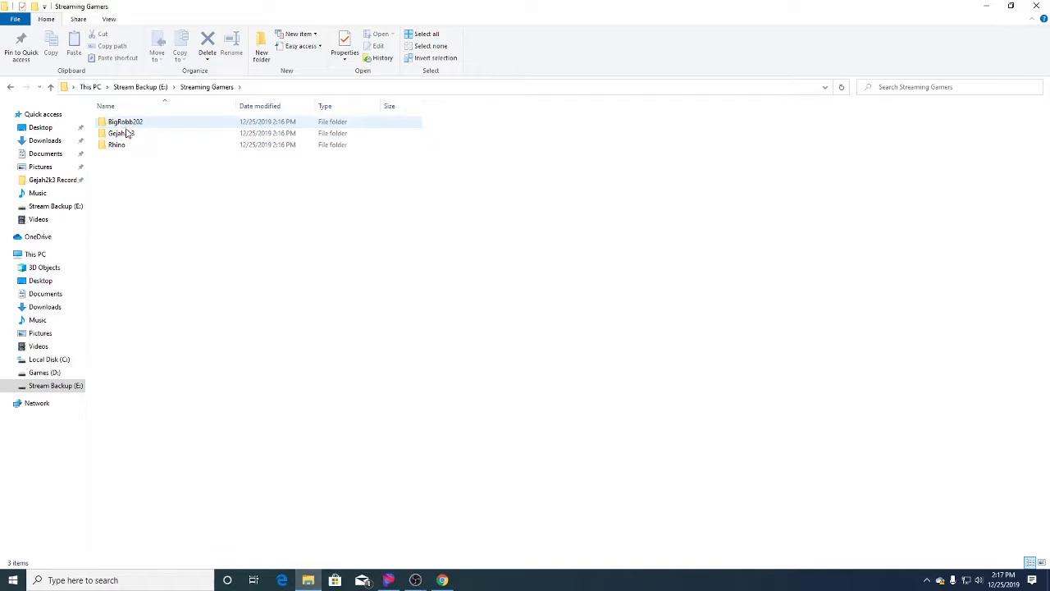
# Inside the Gejah2k3 folder, create a new subfolder named Music
pyautogui.doubleClick(125, 135)
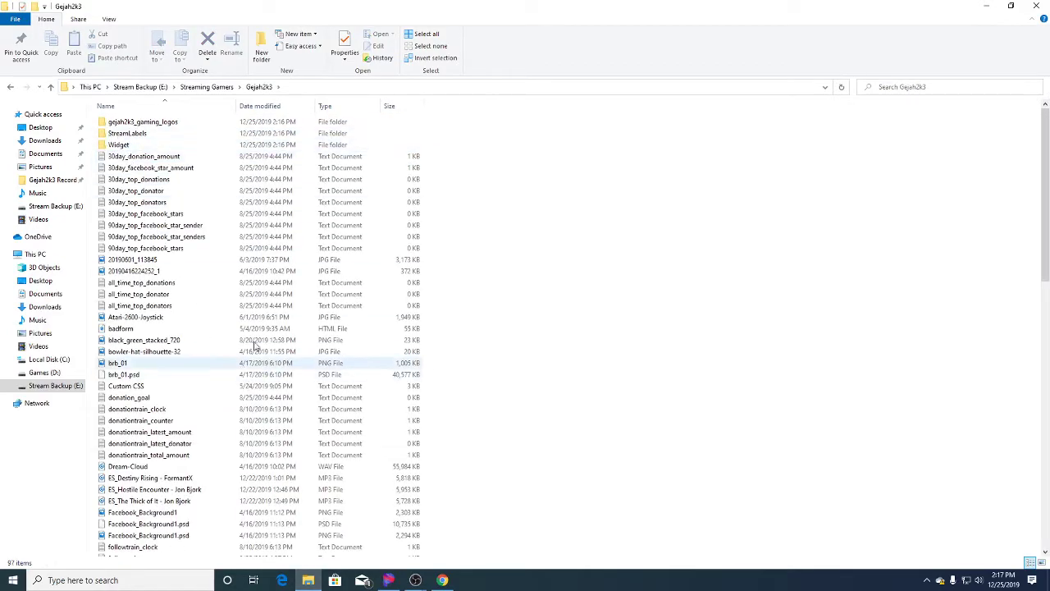
pyautogui.scroll(-12, 271, 402)
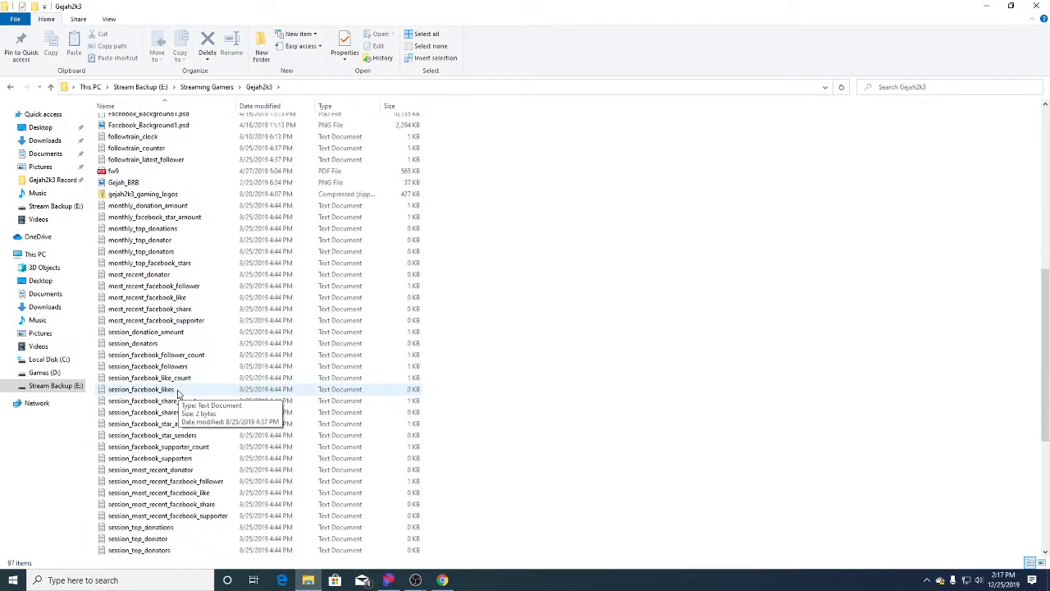
pyautogui.scroll(6, 170, 358)
pyautogui.scroll(6, 168, 353)
pyautogui.scroll(-19, 164, 340)
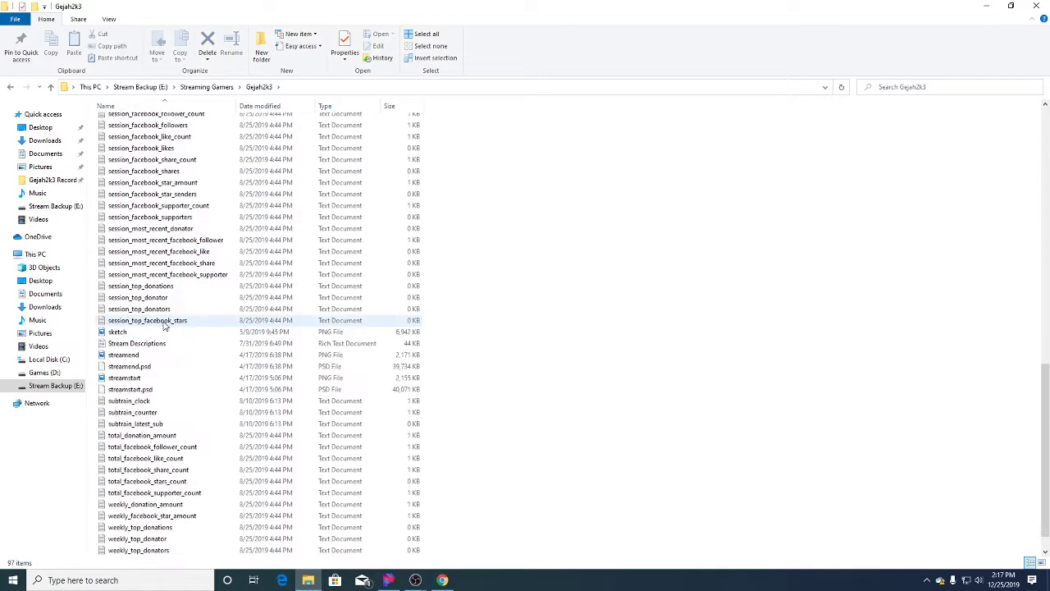
pyautogui.scroll(18, 164, 326)
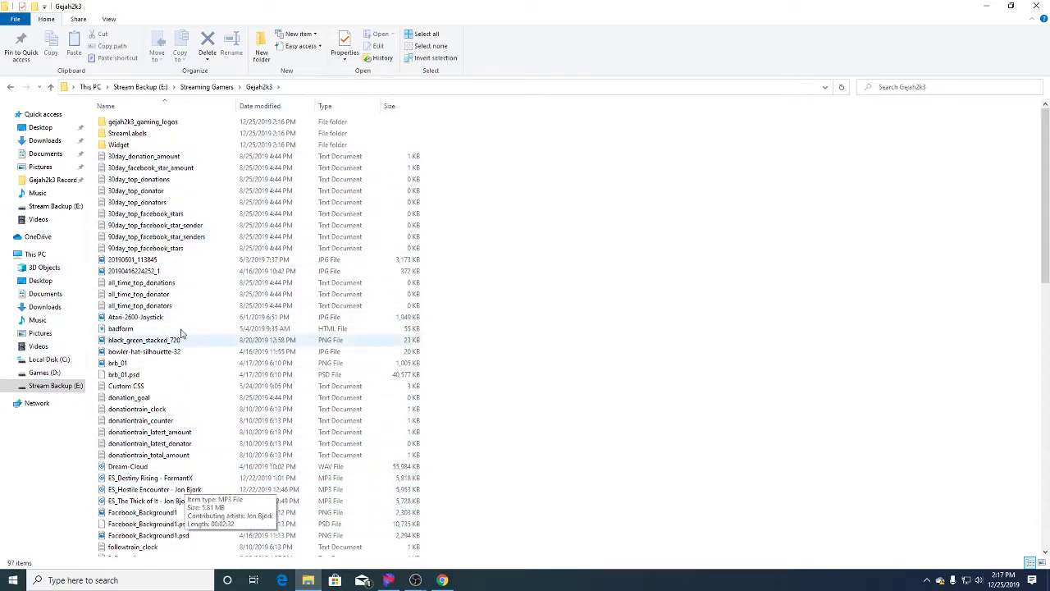
pyautogui.rightClick(514, 183)
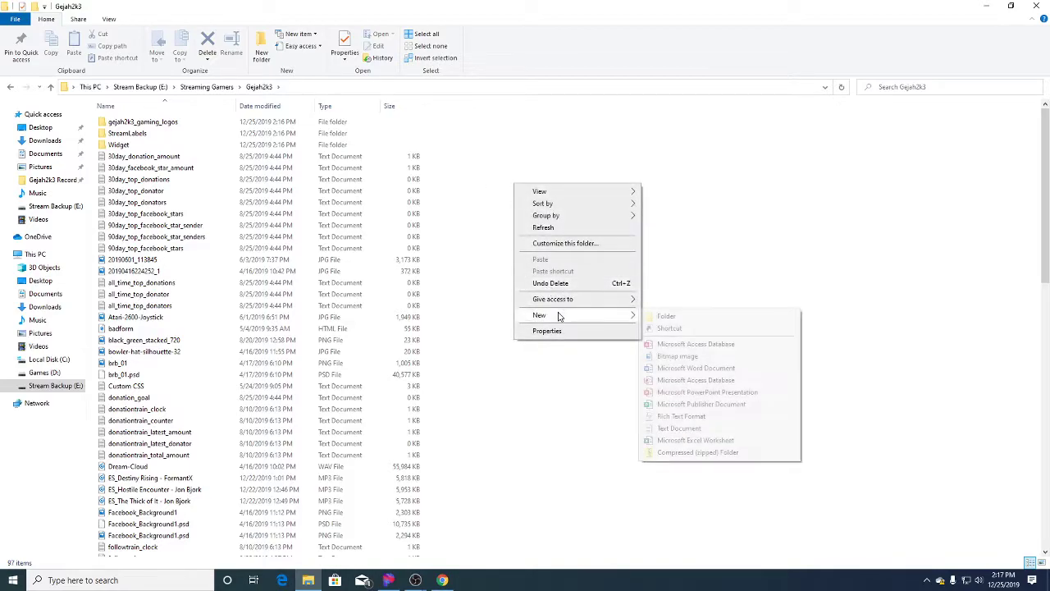
pyautogui.moveTo(617, 315)
pyautogui.click(662, 316)
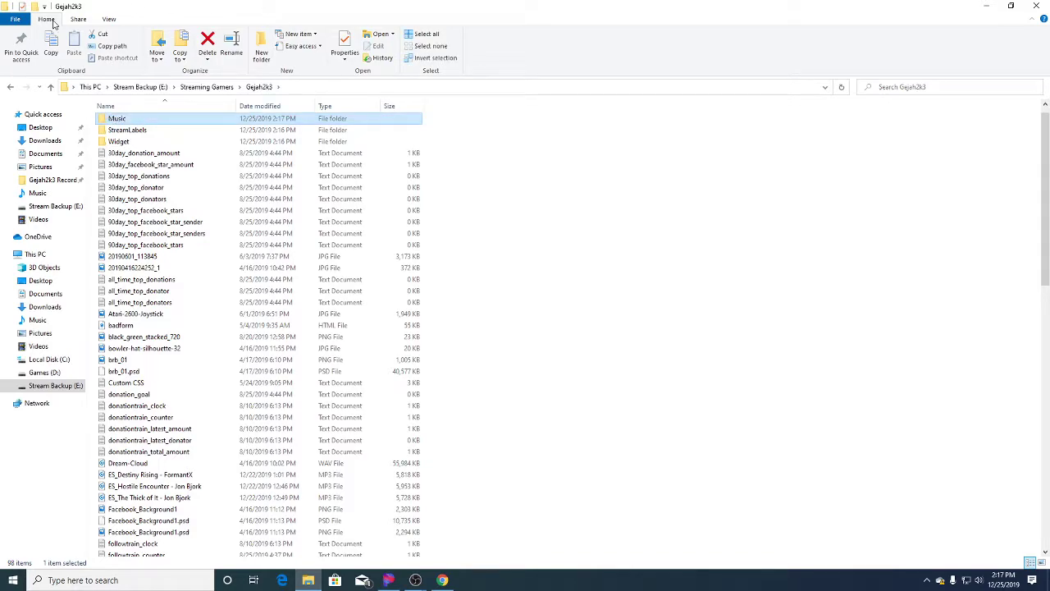
pyautogui.doubleClick(131, 130)
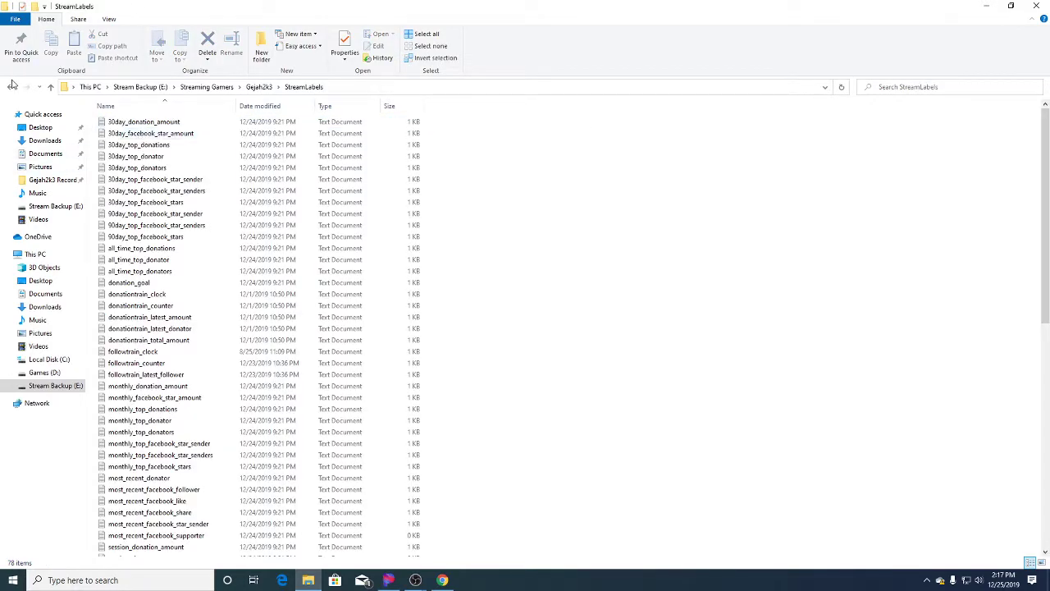
pyautogui.click(11, 86)
pyautogui.click(148, 167)
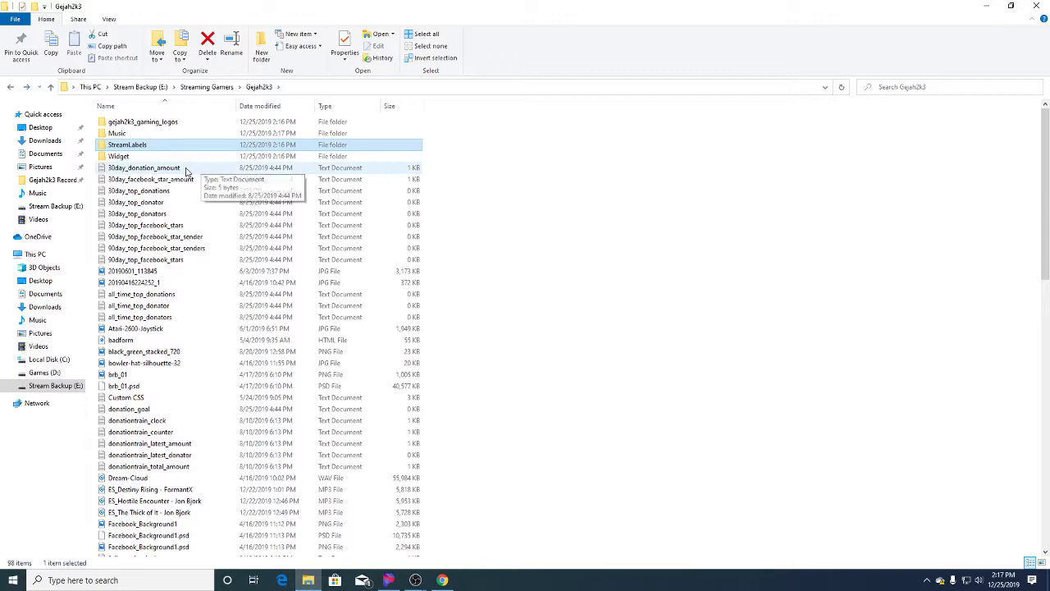
# Delete the nine 30day/90day text files and the three all_time_top files
pyautogui.keyDown('shift'); pyautogui.click(158, 261); pyautogui.keyUp('shift')
pyautogui.press('Delete')
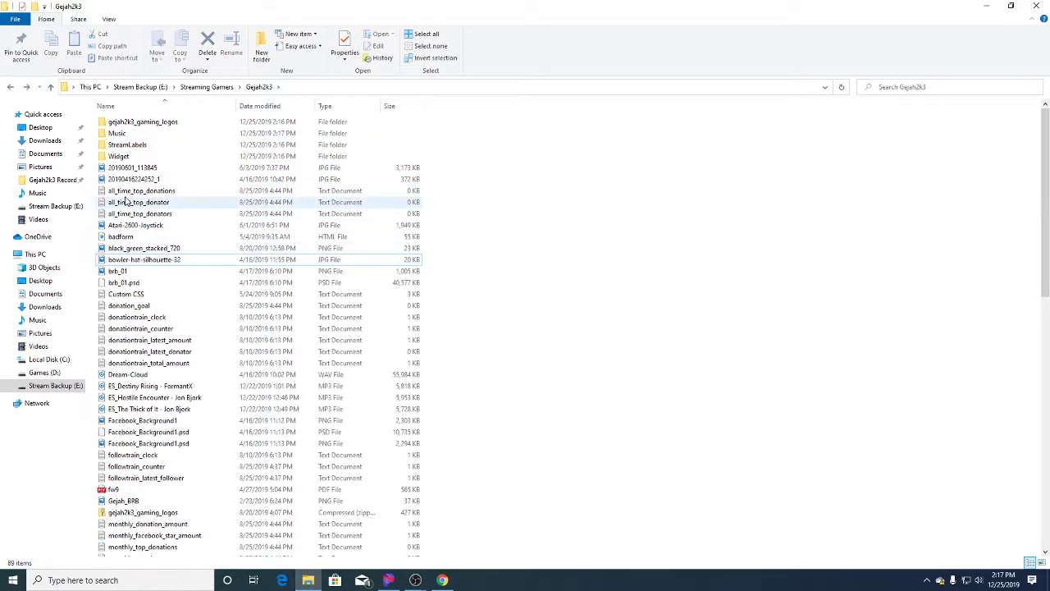
pyautogui.click(138, 190)
pyautogui.keyDown('shift'); pyautogui.click(141, 215); pyautogui.keyUp('shift')
pyautogui.press('Delete')
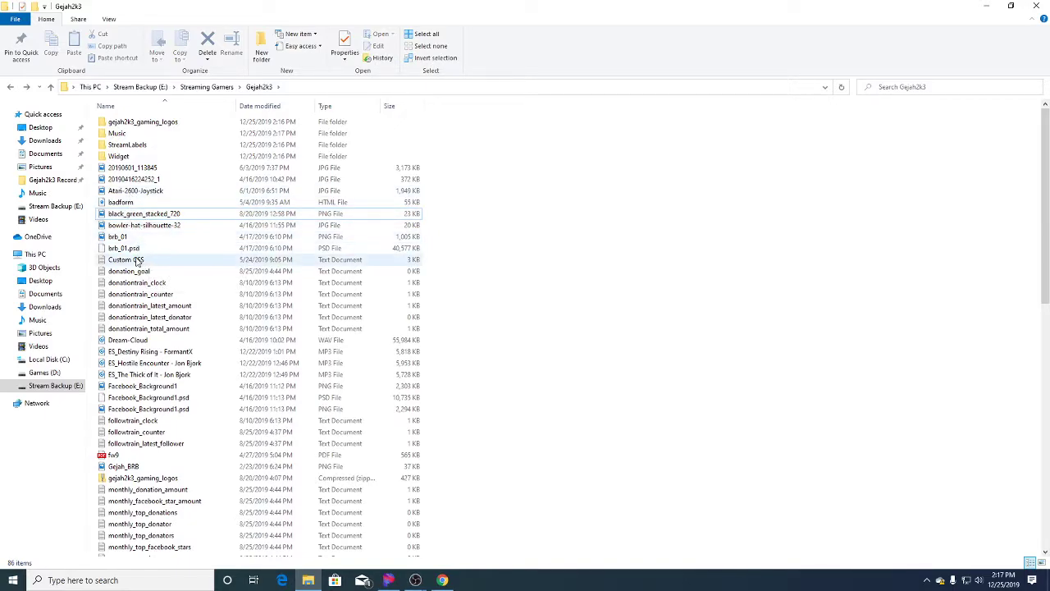
# Open the badform page in Google Chrome, then delete the badform file
pyautogui.click(121, 203)
pyautogui.doubleClick(122, 208)
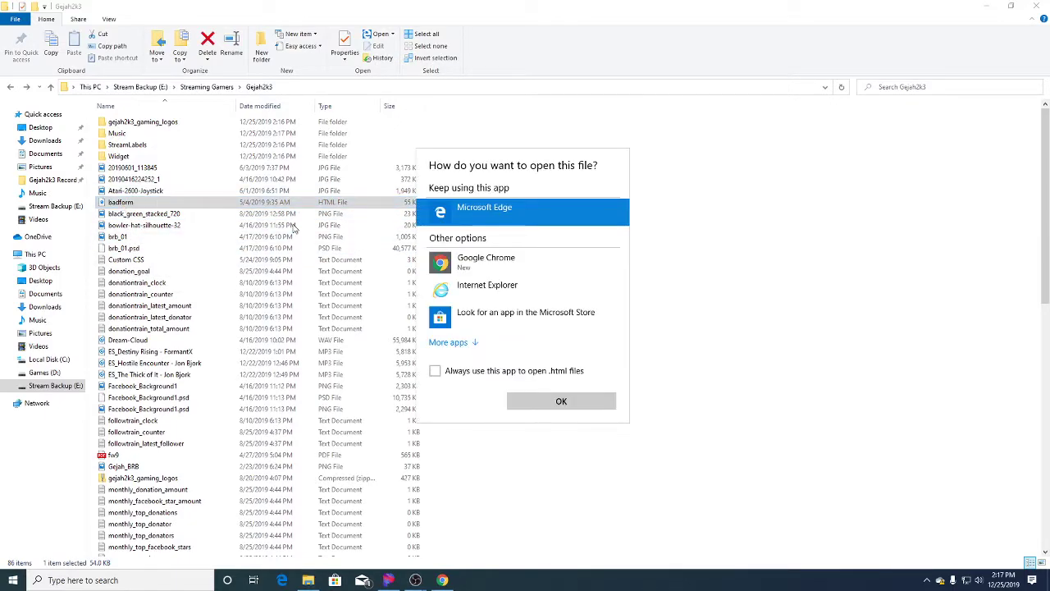
pyautogui.click(513, 264)
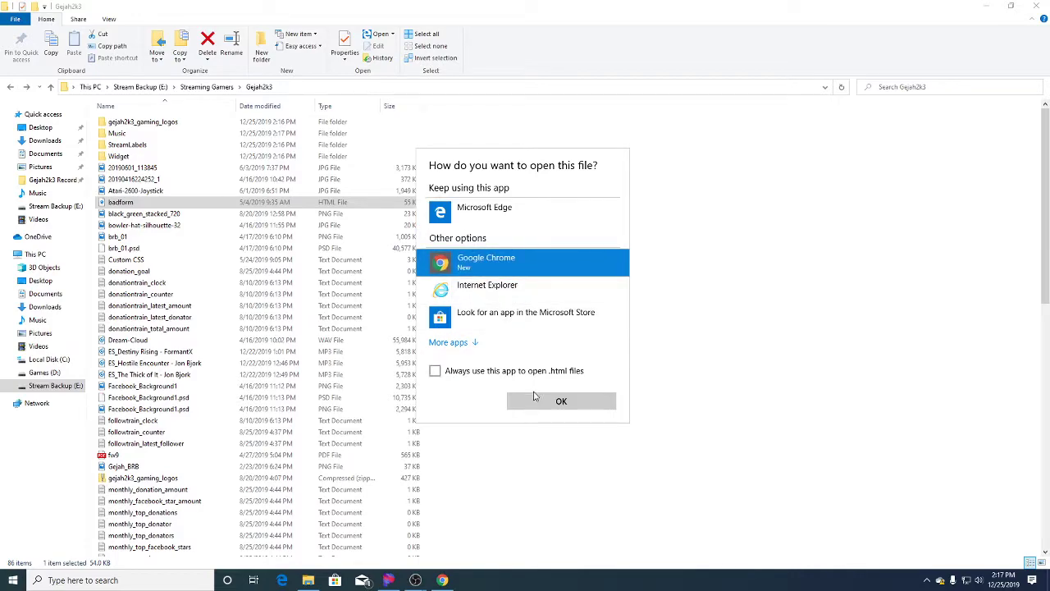
pyautogui.click(540, 403)
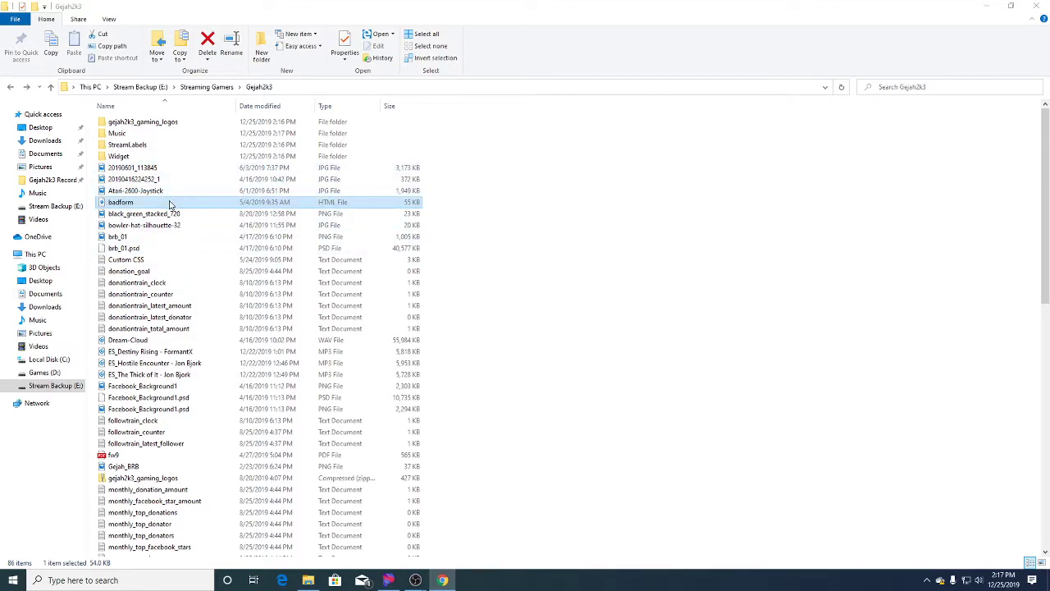
pyautogui.press('Delete')
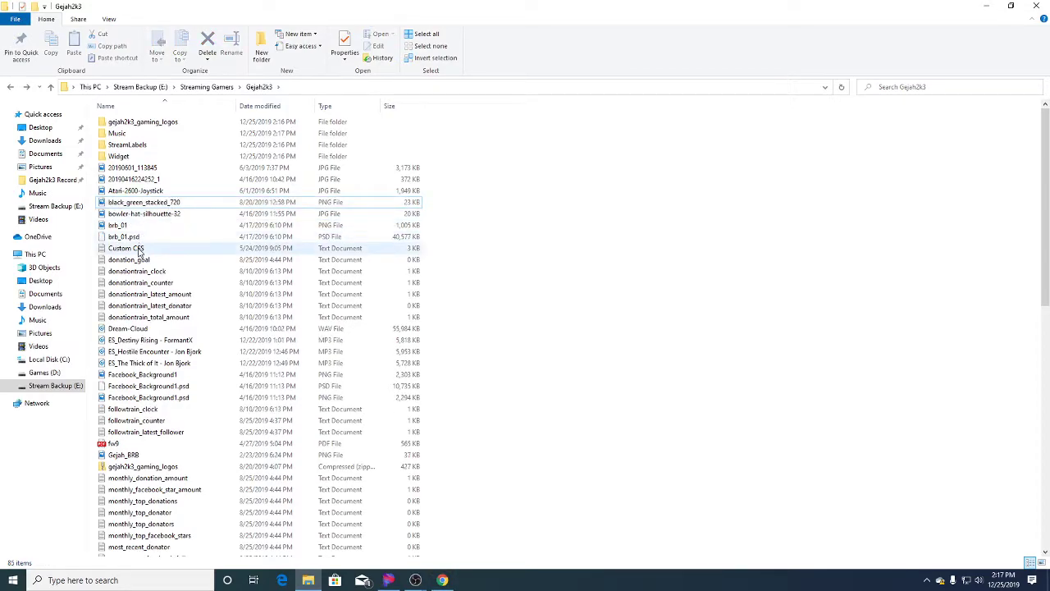
# Delete the files from Custom CSS through donationtrain_total_amount and the three followtrain files
pyautogui.click(135, 260)
pyautogui.click(133, 249)
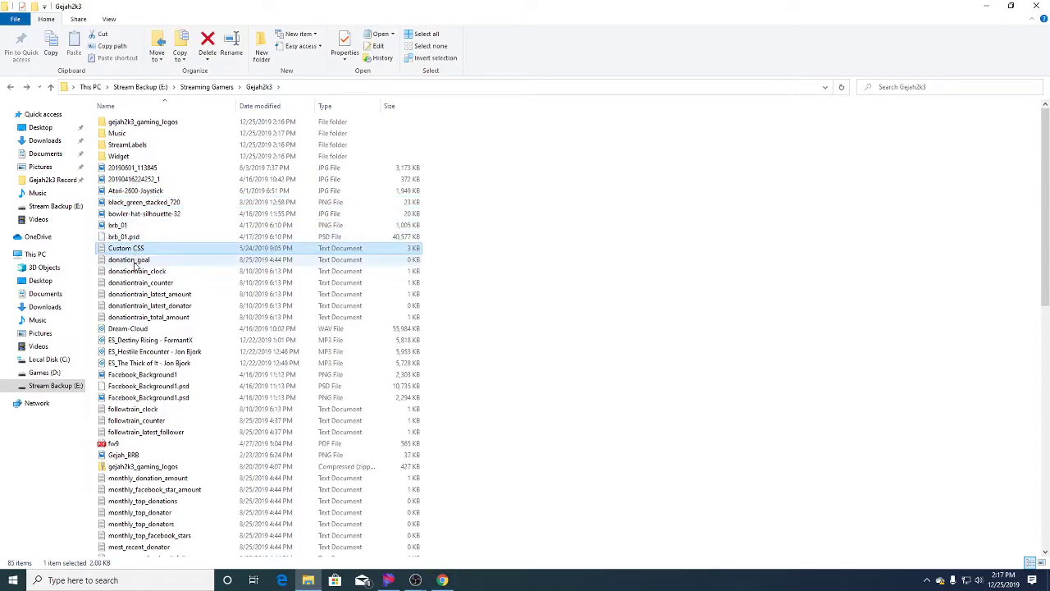
pyautogui.keyDown('shift'); pyautogui.click(145, 317); pyautogui.keyUp('shift')
pyautogui.press('Delete')
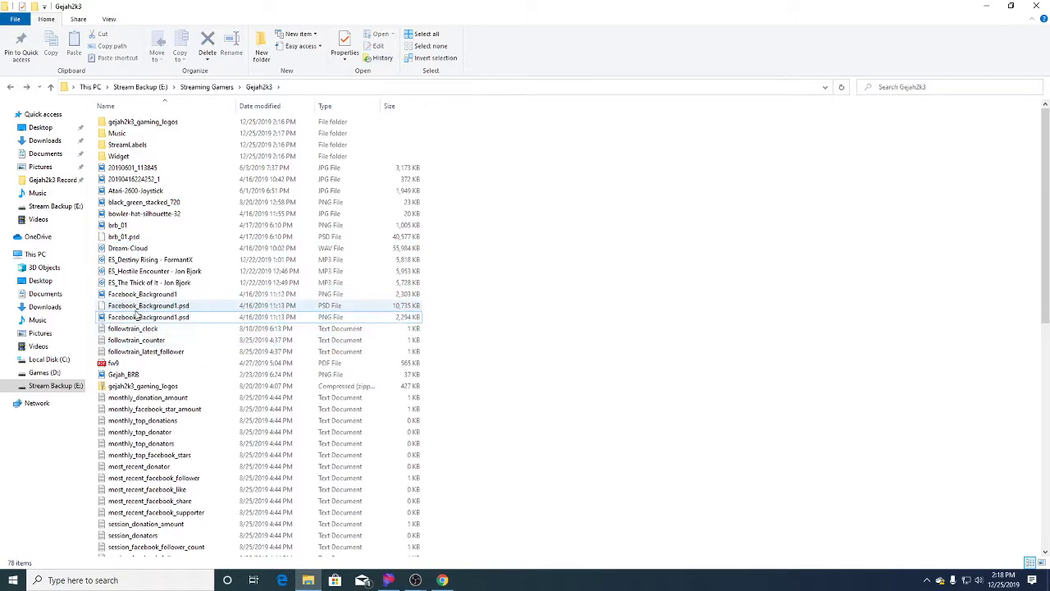
pyautogui.click(137, 328)
pyautogui.keyDown('shift'); pyautogui.click(139, 355); pyautogui.keyUp('shift')
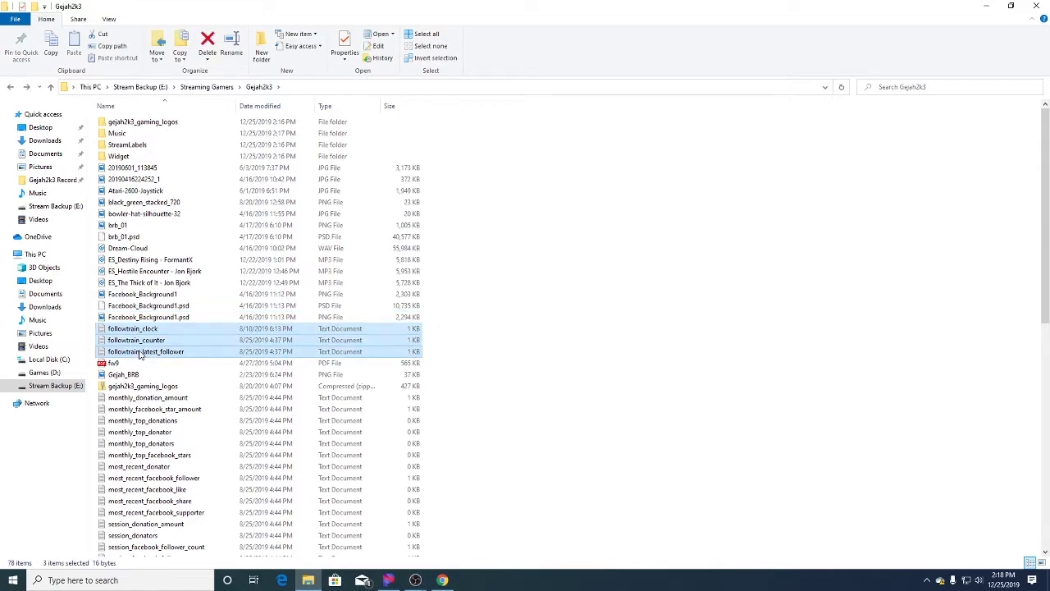
pyautogui.press('Delete')
# Delete the 32 monthly and session files, then the fifteen subtrain, total and weekly text files
pyautogui.scroll(-2, 139, 336)
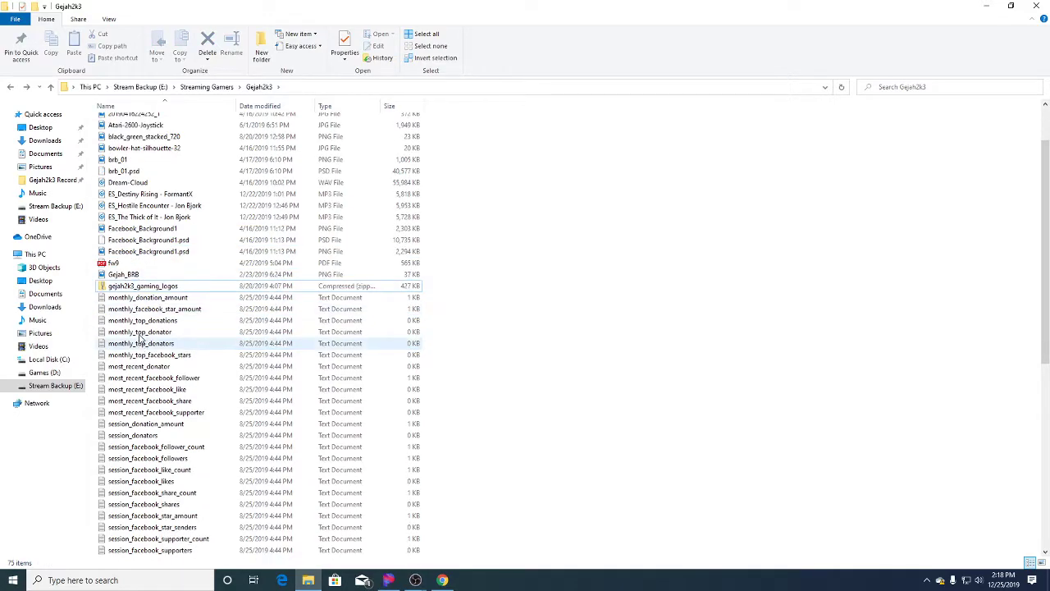
pyautogui.click(127, 299)
pyautogui.scroll(-9, 131, 324)
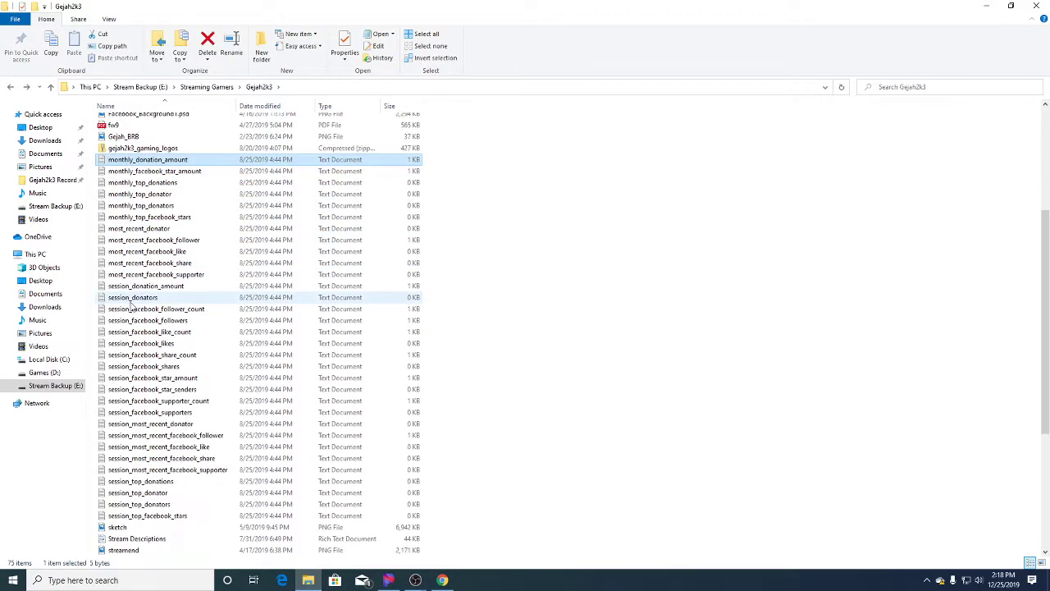
pyautogui.keyDown('shift'); pyautogui.click(129, 344); pyautogui.keyUp('shift')
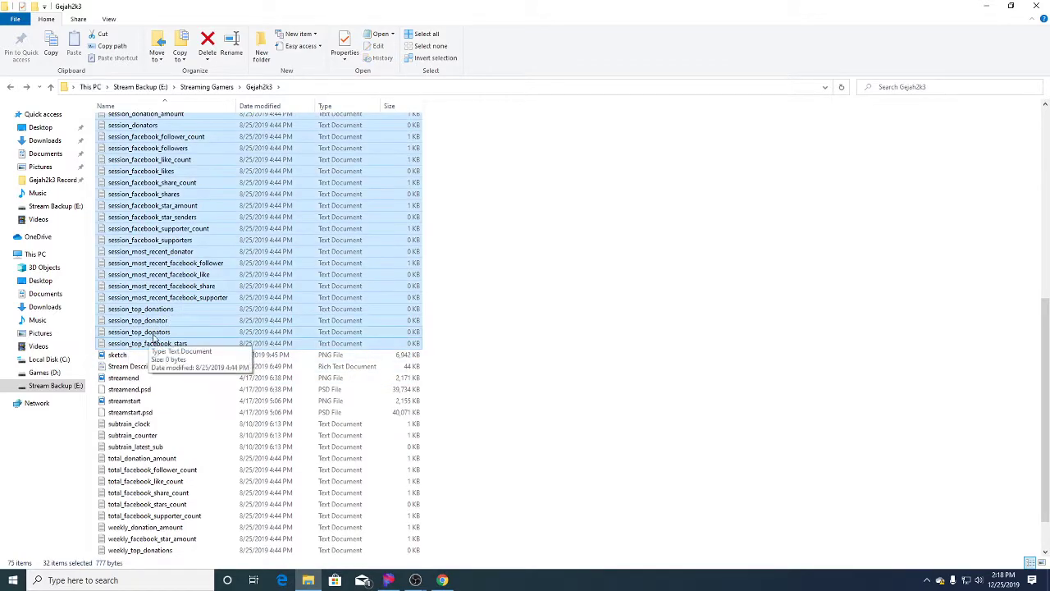
pyautogui.press('Delete')
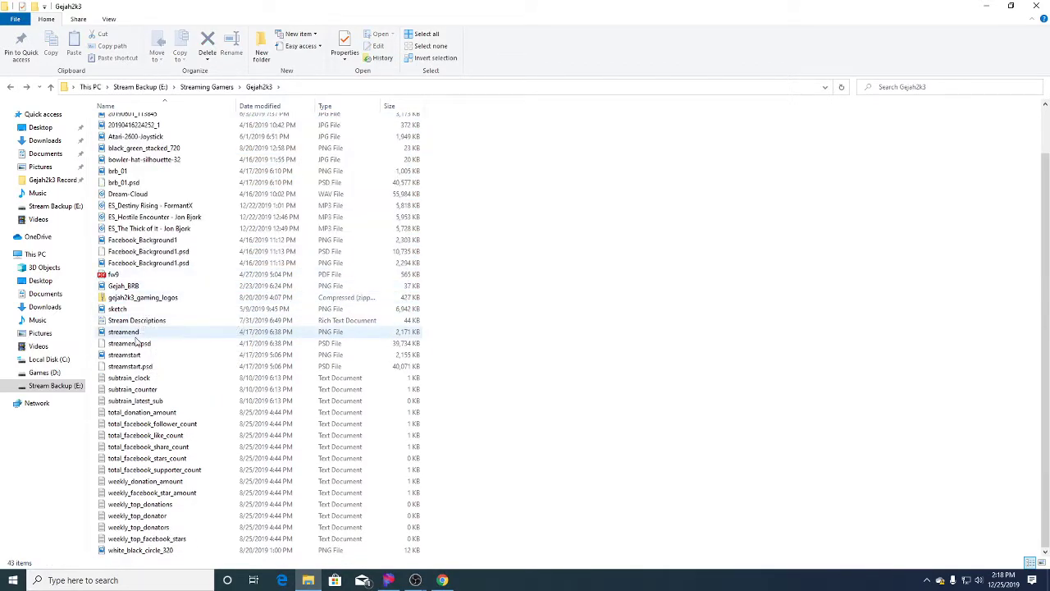
pyautogui.click(135, 377)
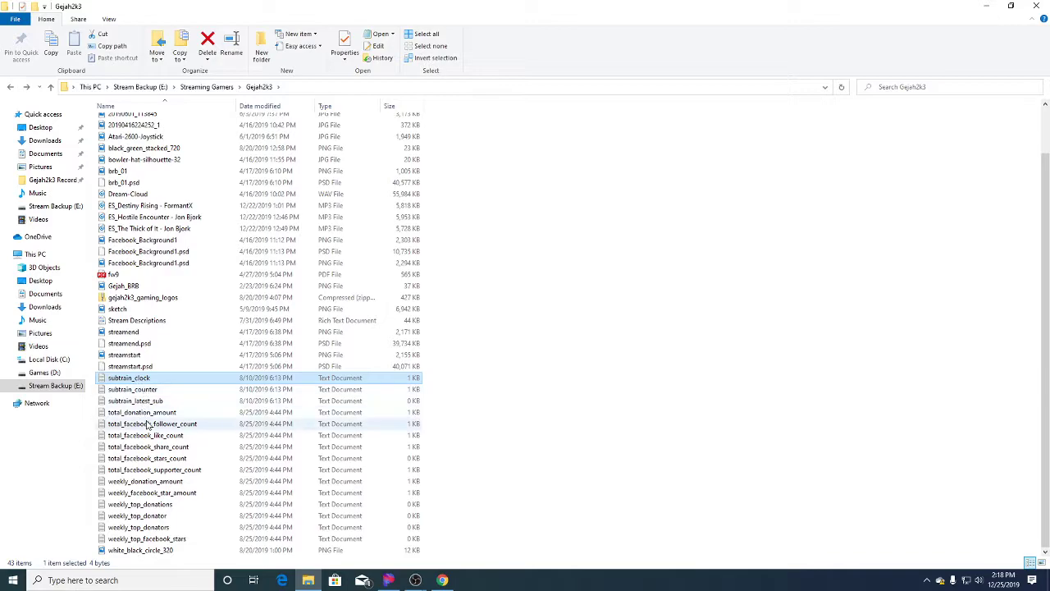
pyautogui.keyDown('shift'); pyautogui.click(154, 538); pyautogui.keyUp('shift')
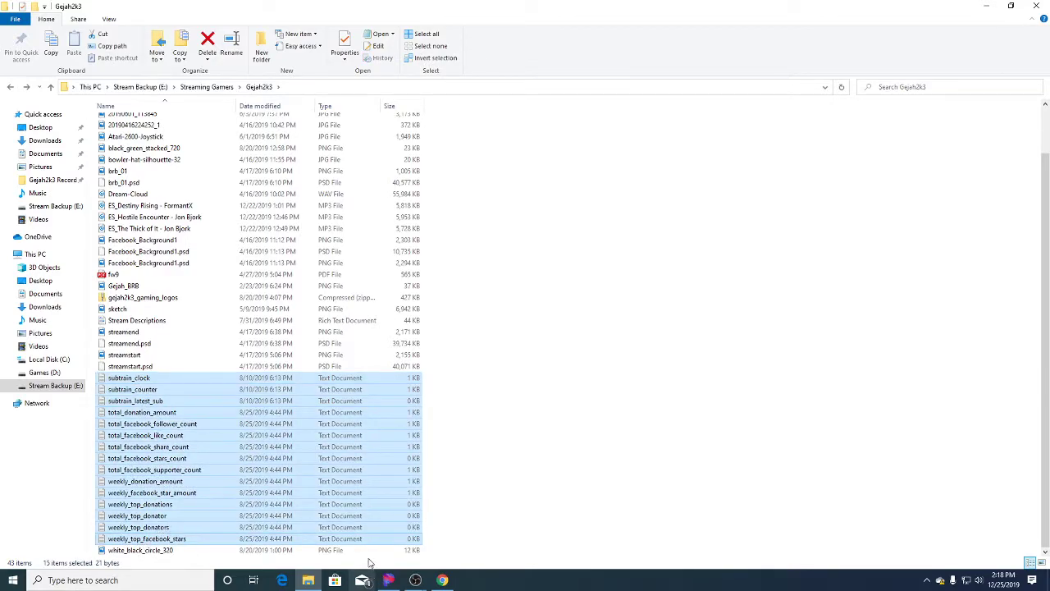
pyautogui.press('Delete')
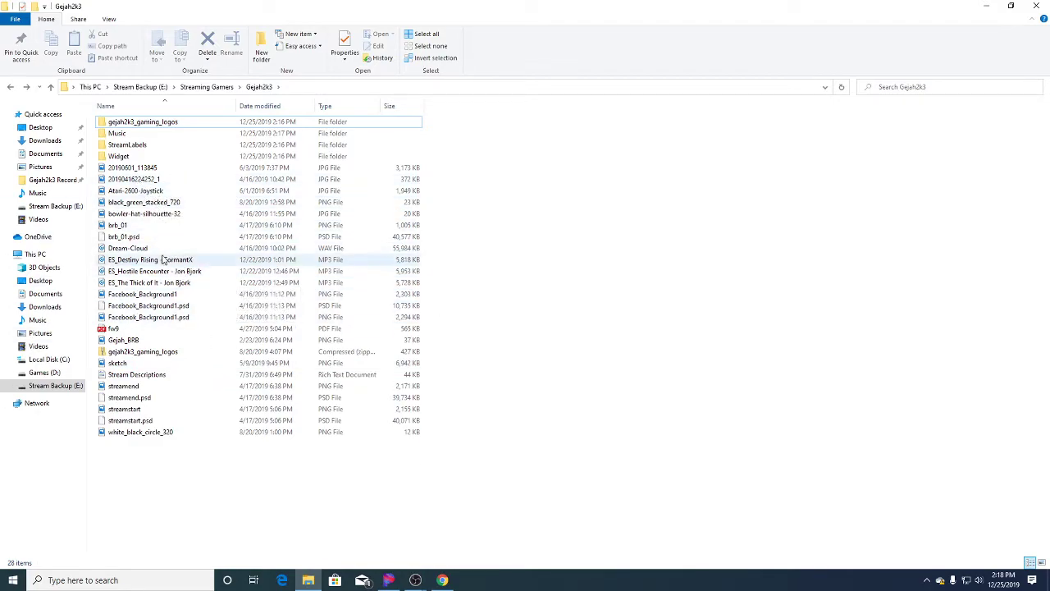
# Sort Gejah2k3 by type and move the three ES_ MP3 tracks into the Music folder
pyautogui.click(335, 106)
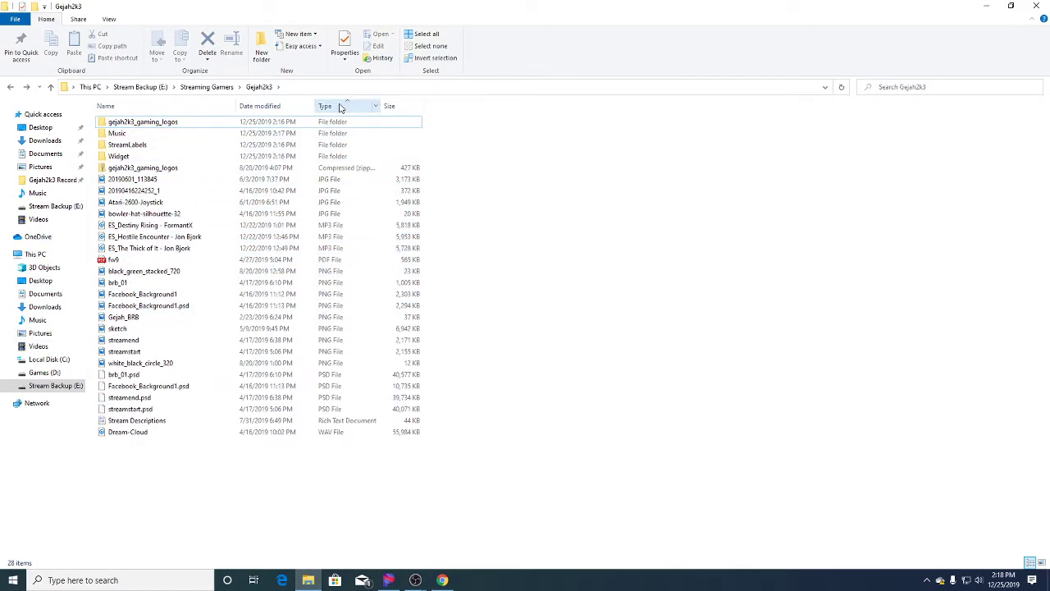
pyautogui.click(136, 225)
pyautogui.keyDown('shift'); pyautogui.click(144, 248); pyautogui.keyUp('shift')
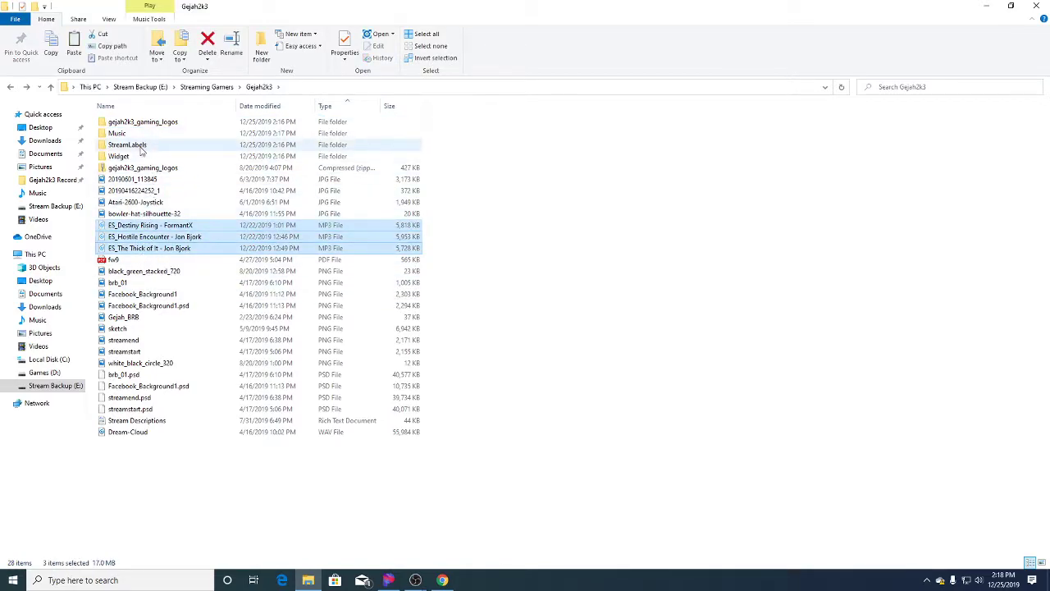
pyautogui.doubleClick(127, 134)
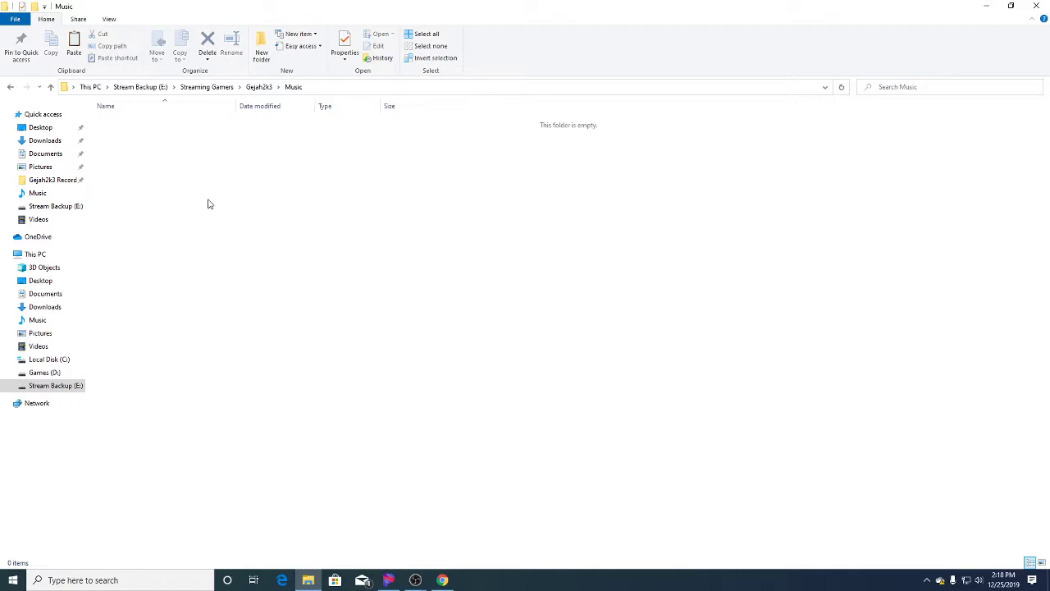
pyautogui.hotkey('ctrl', 'v')
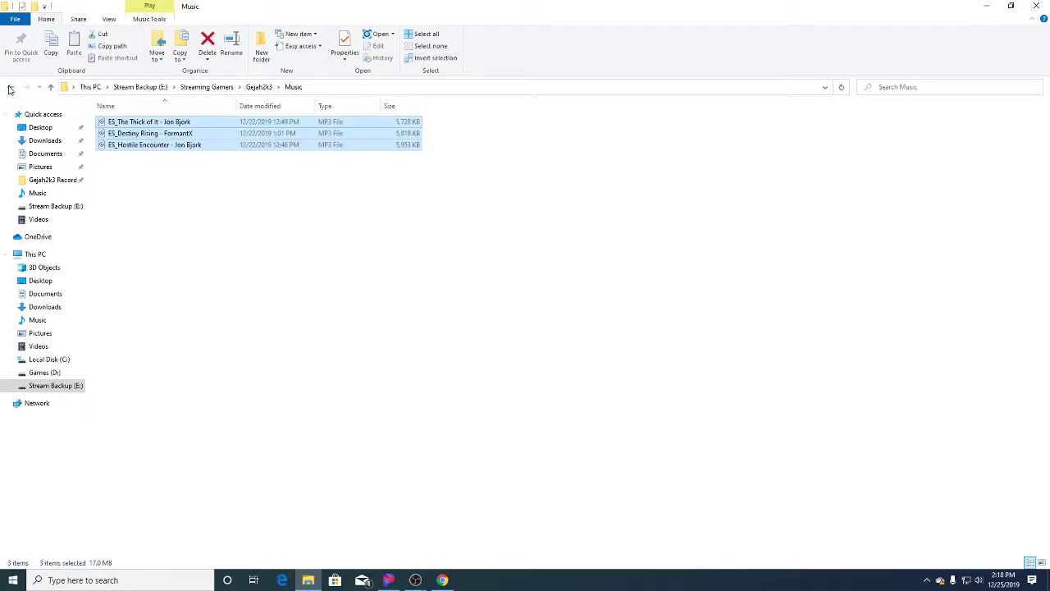
pyautogui.click(159, 189)
pyautogui.click(175, 135)
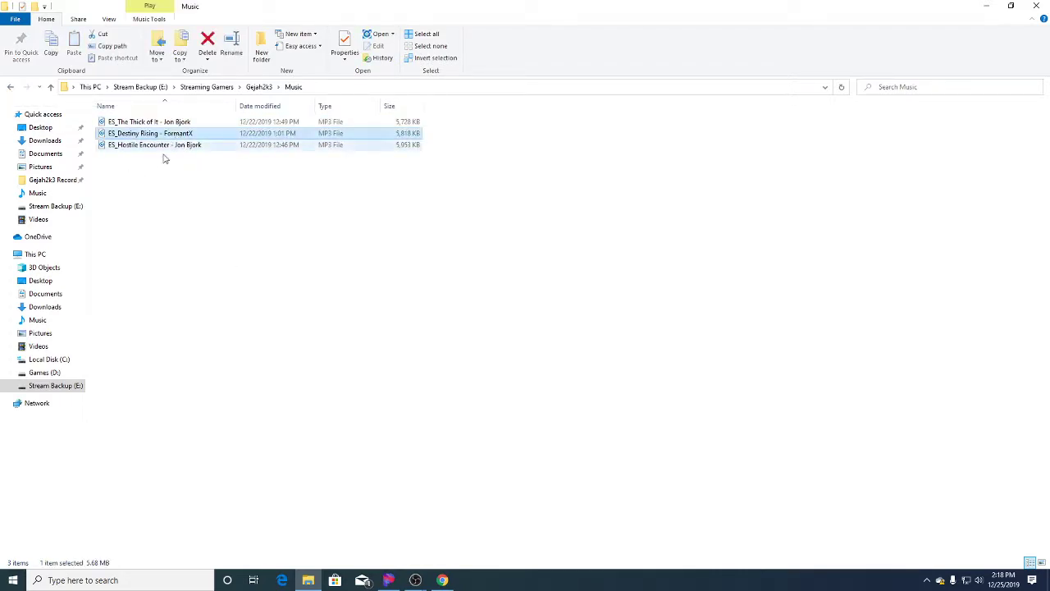
pyautogui.moveTo(279, 6); pyautogui.dragTo(422, 103)
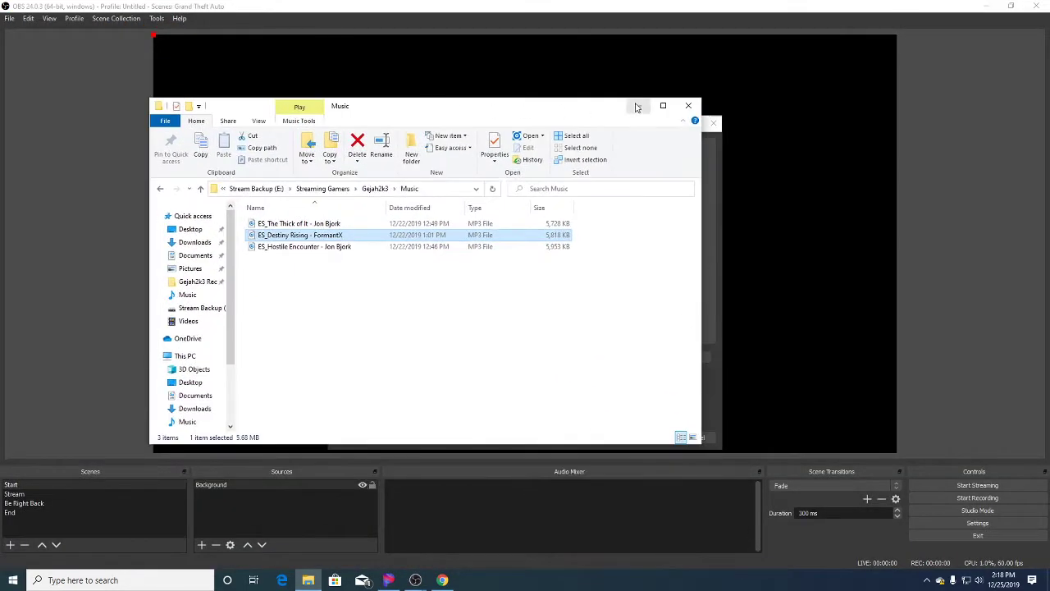
# Go back from Music to the Gejah2k3 folder and select the streamstart image
pyautogui.click(160, 189)
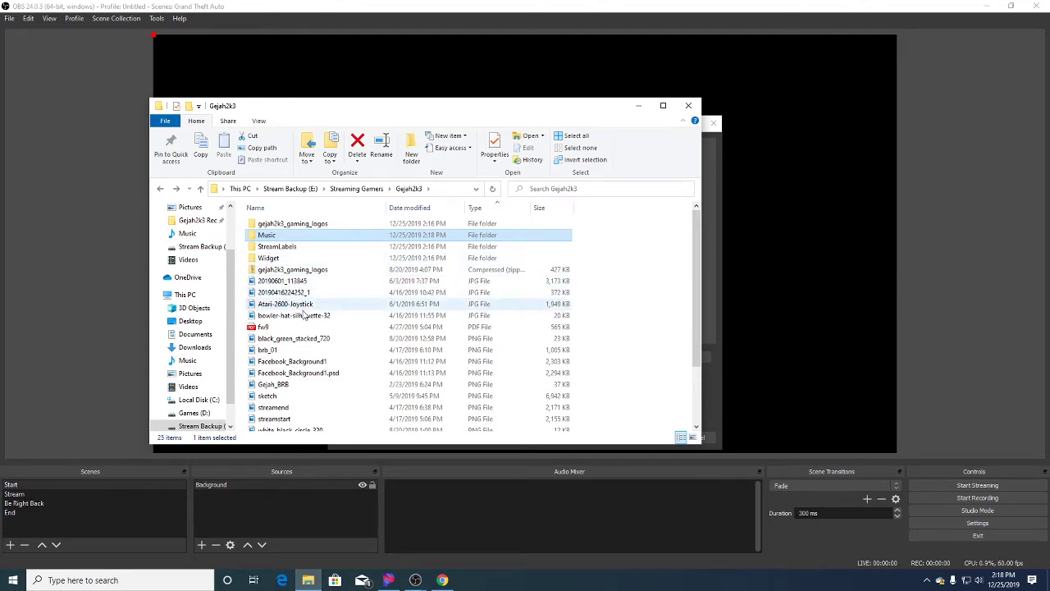
pyautogui.scroll(-2, 312, 320)
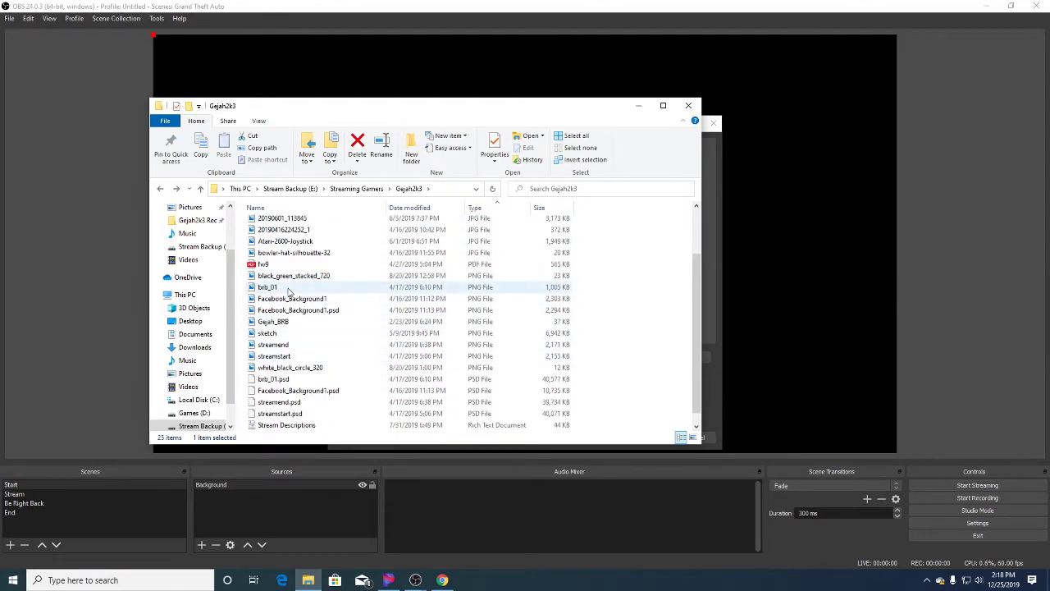
pyautogui.click(283, 359)
# Preview the streamstart, streamend, Gejah_BRB and brb_01 images in Photos
pyautogui.doubleClick(282, 358)
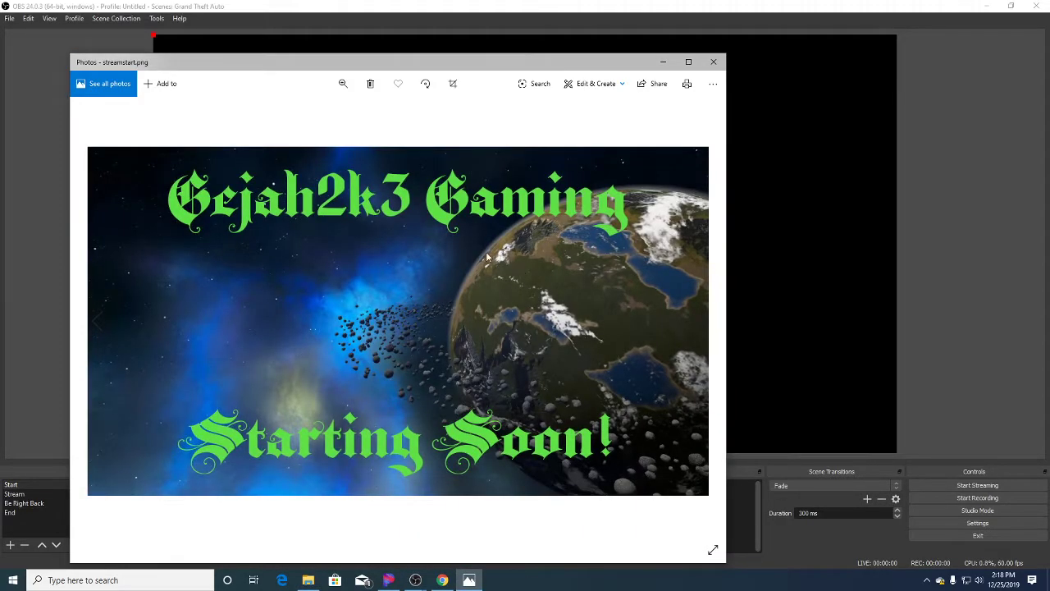
pyautogui.click(712, 64)
pyautogui.doubleClick(287, 346)
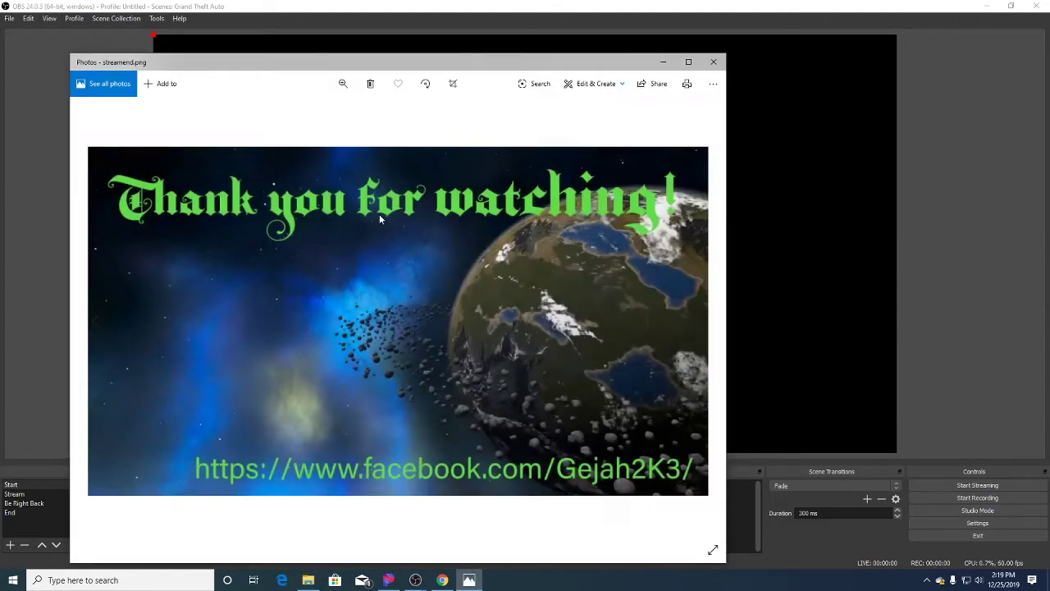
pyautogui.click(713, 64)
pyautogui.doubleClick(279, 320)
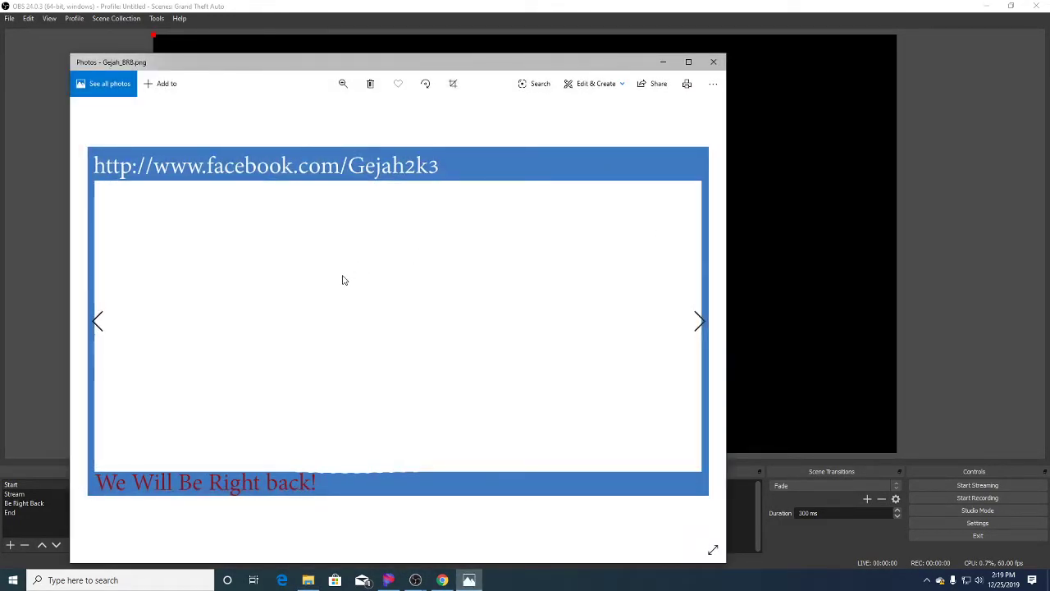
pyautogui.click(713, 66)
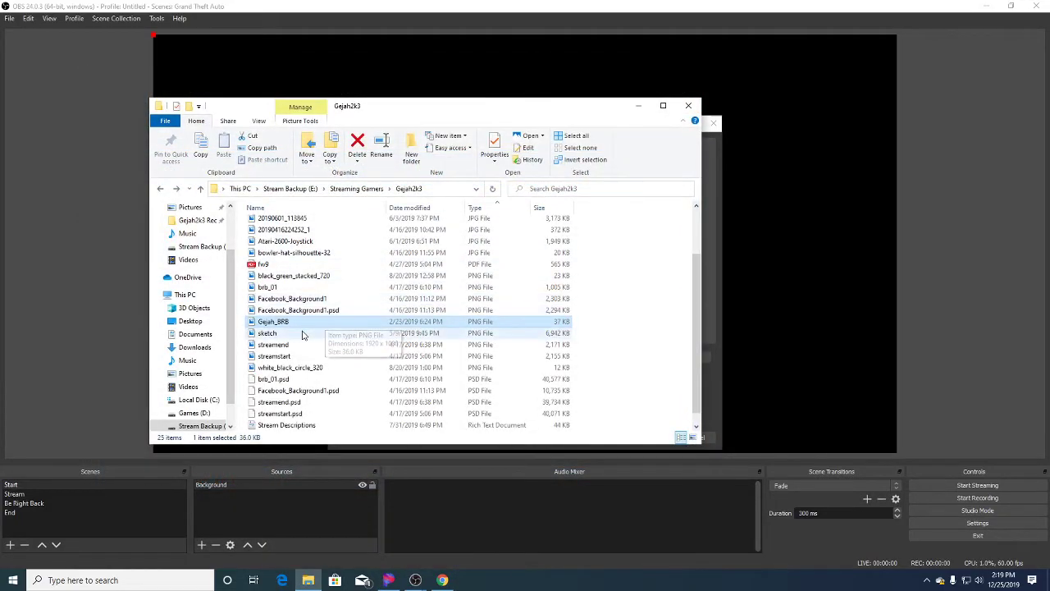
pyautogui.scroll(1, 302, 334)
pyautogui.doubleClick(279, 311)
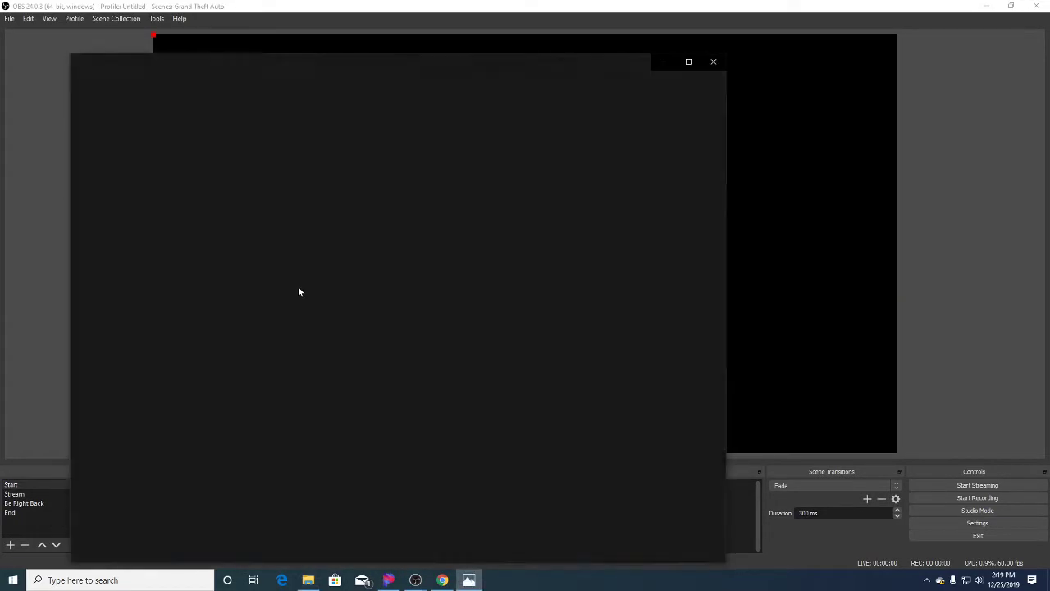
pyautogui.click(713, 63)
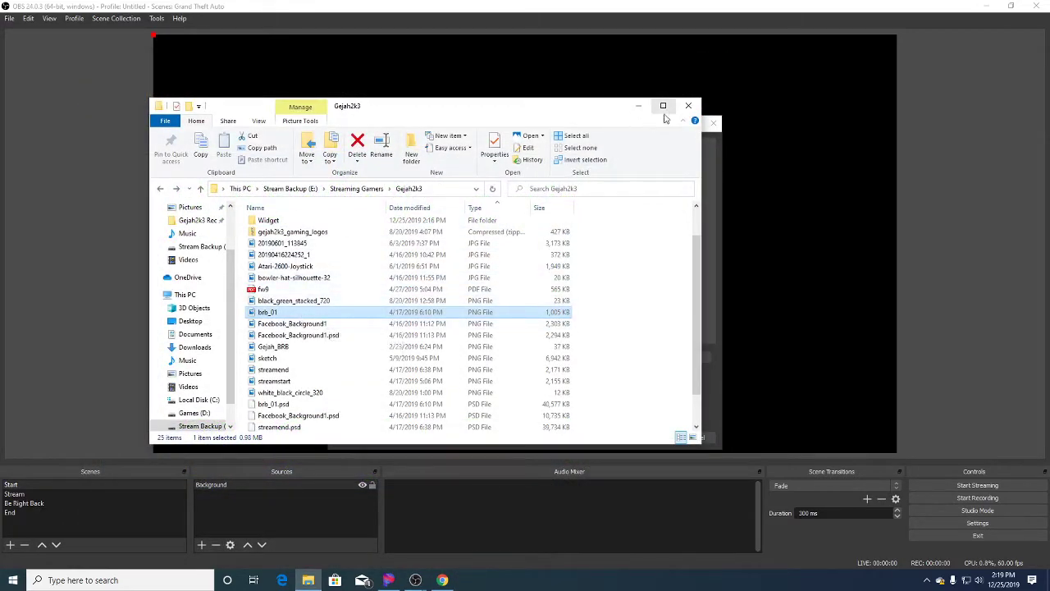
# Delete the unwanted Gejah_BRB image from the Gejah2k3 folder
pyautogui.click(286, 347)
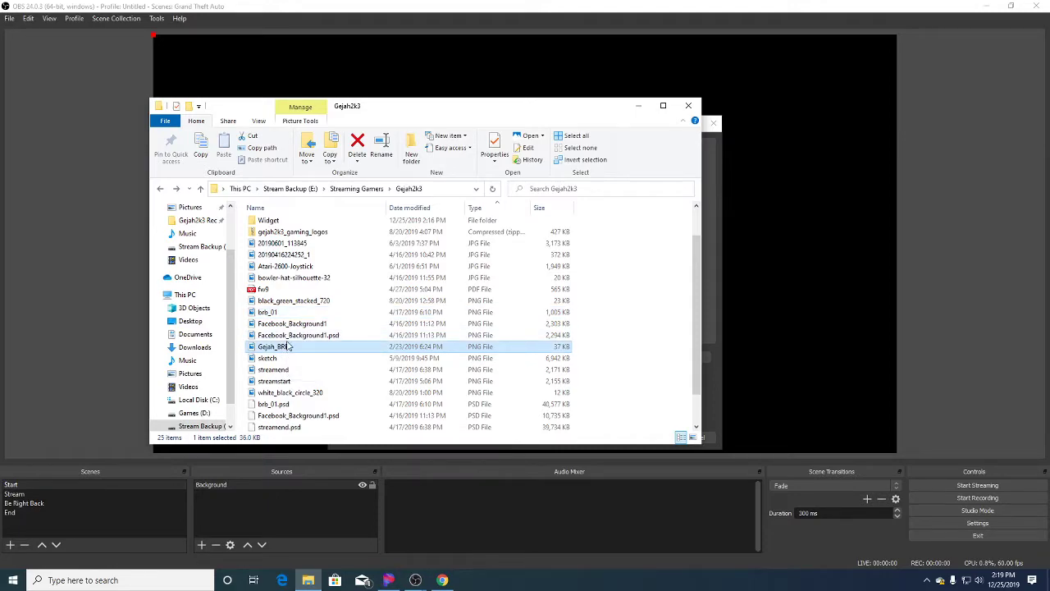
pyautogui.press('Delete')
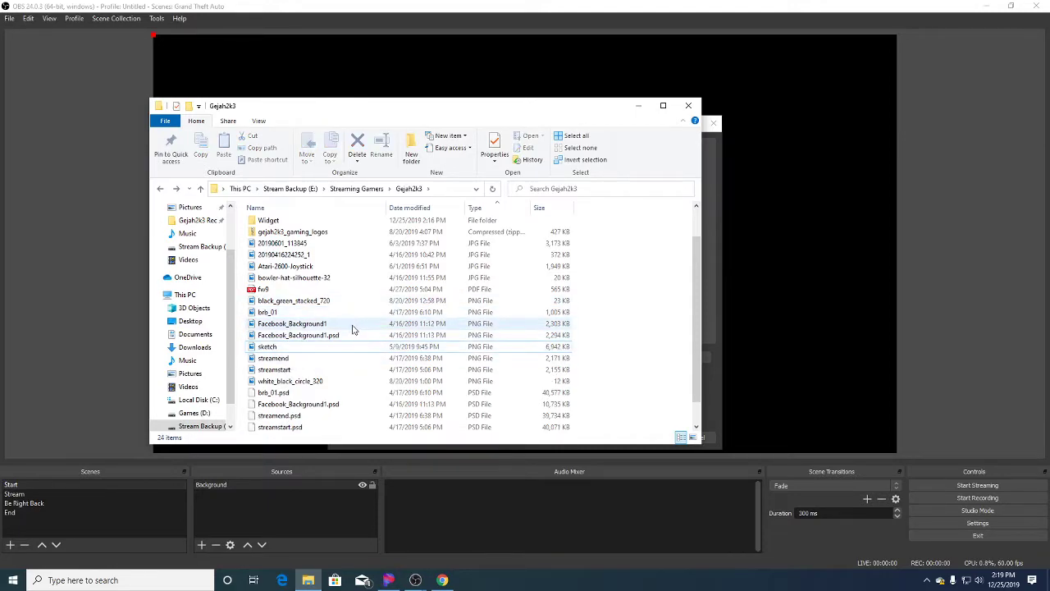
pyautogui.rightClick(344, 301)
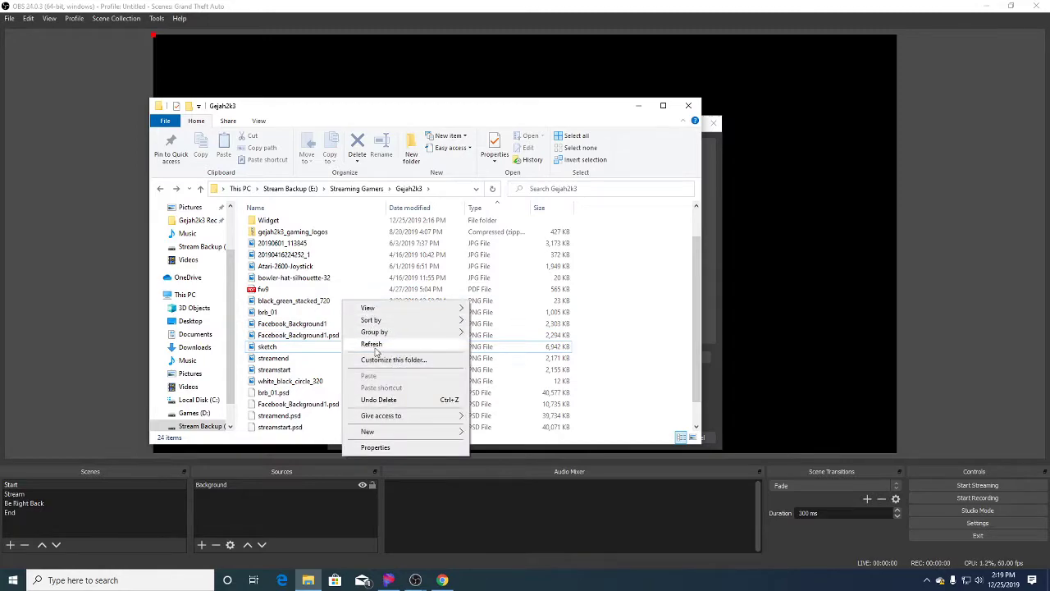
pyautogui.rightClick(612, 291)
pyautogui.moveTo(649, 418)
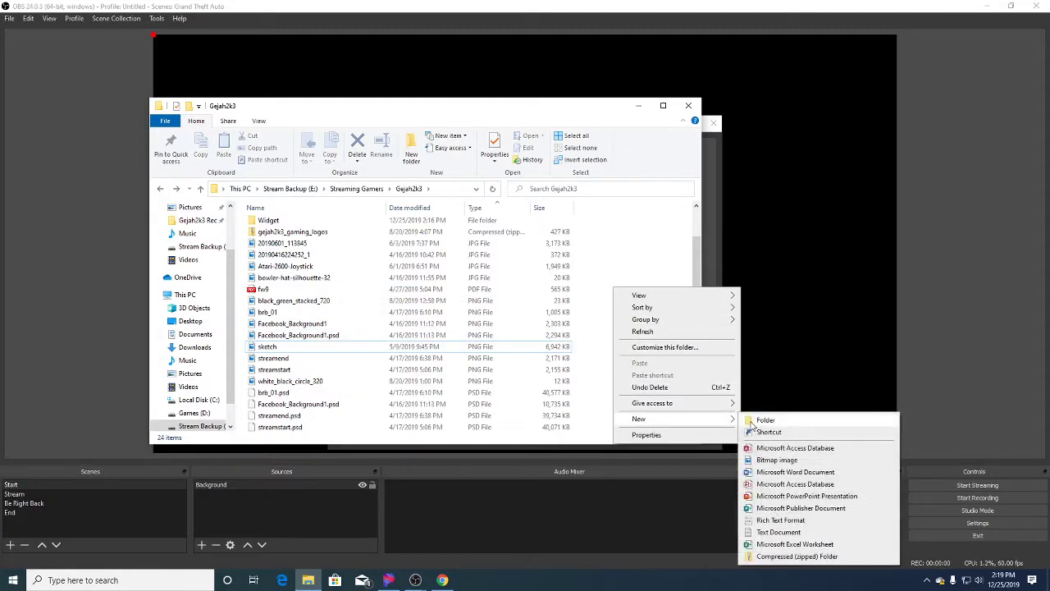
pyautogui.click(747, 419)
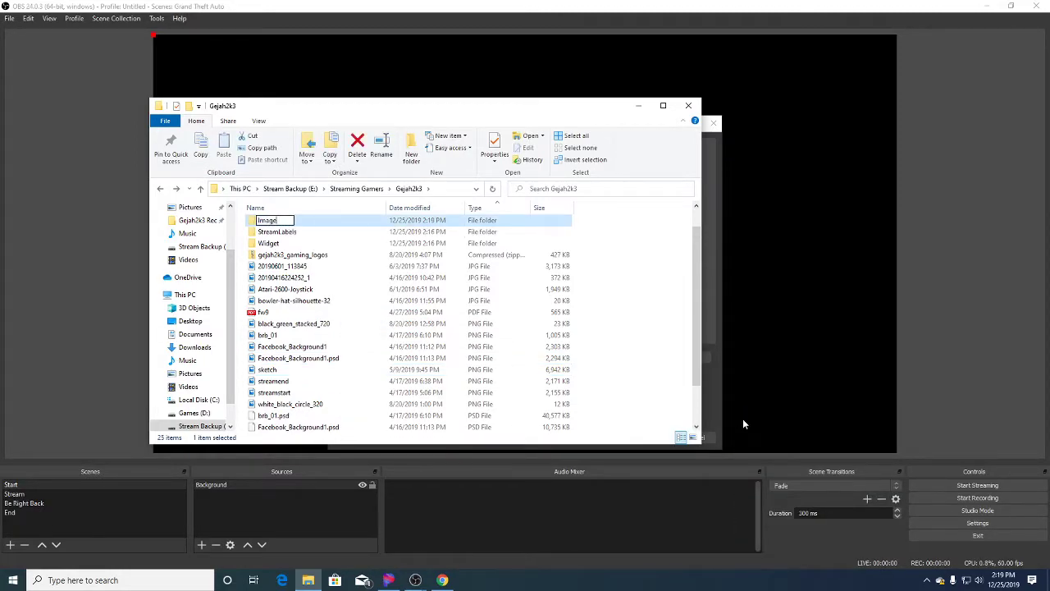
pyautogui.press('Return')
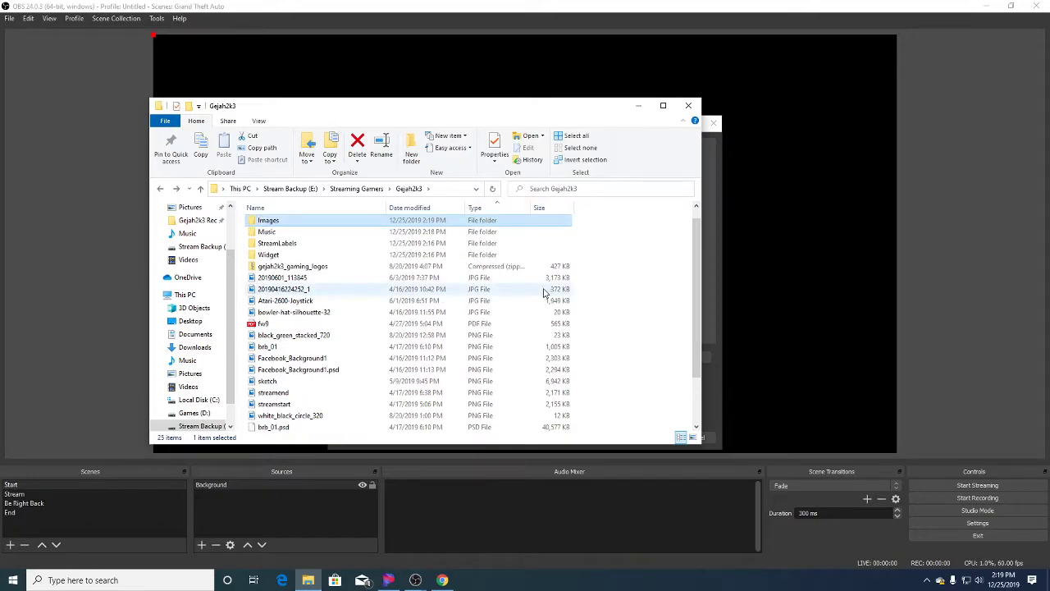
pyautogui.doubleClick(319, 278)
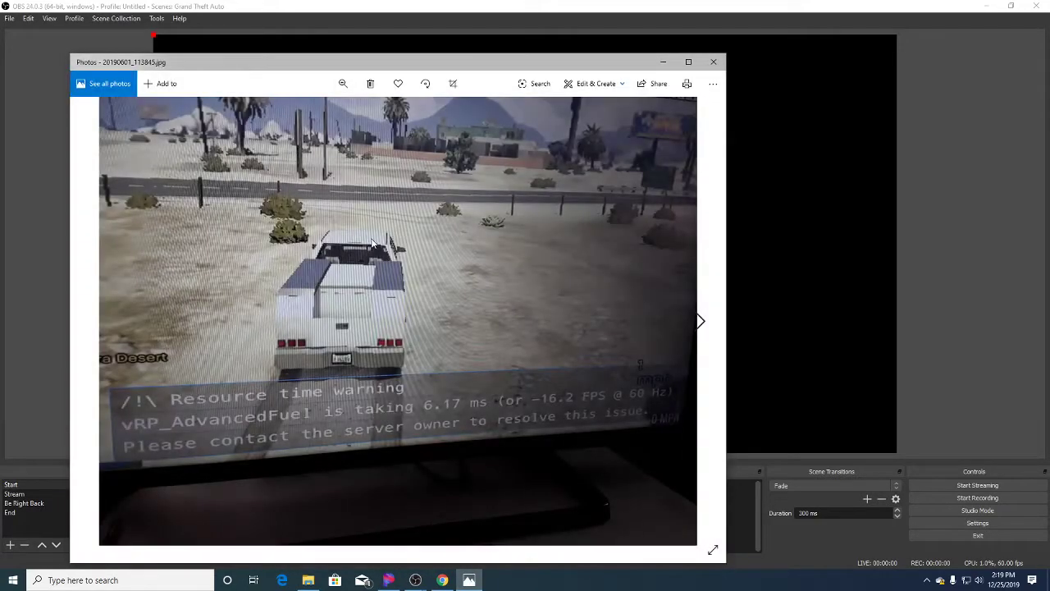
pyautogui.click(712, 62)
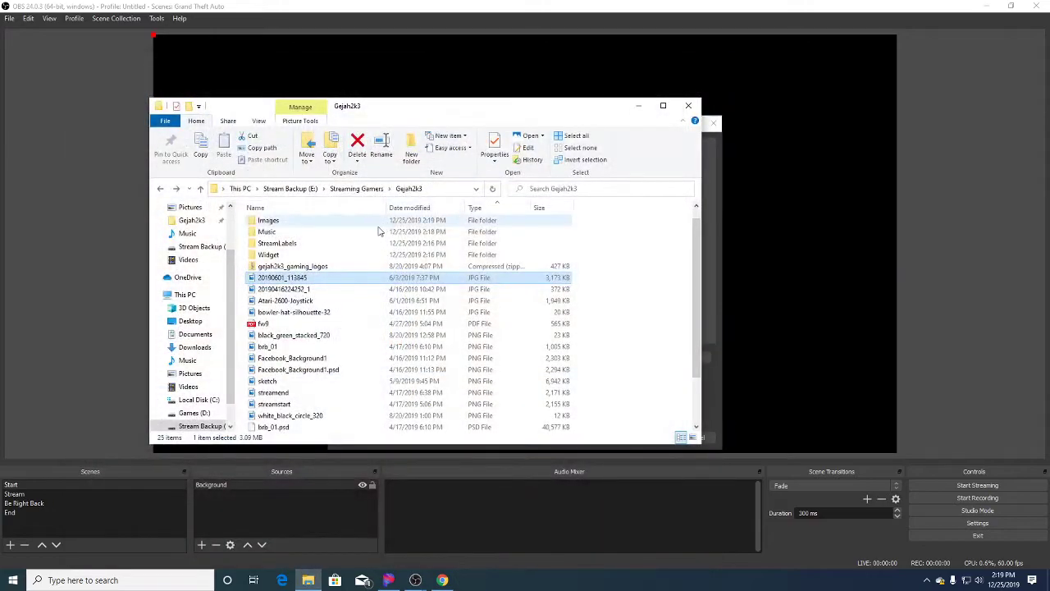
pyautogui.press('Delete')
pyautogui.doubleClick(293, 282)
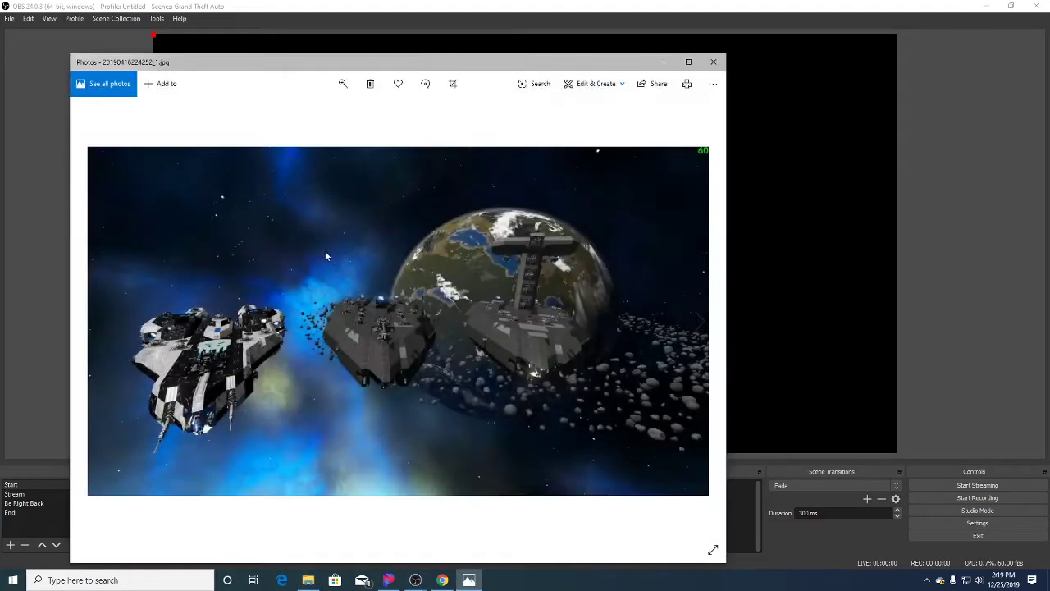
pyautogui.click(712, 65)
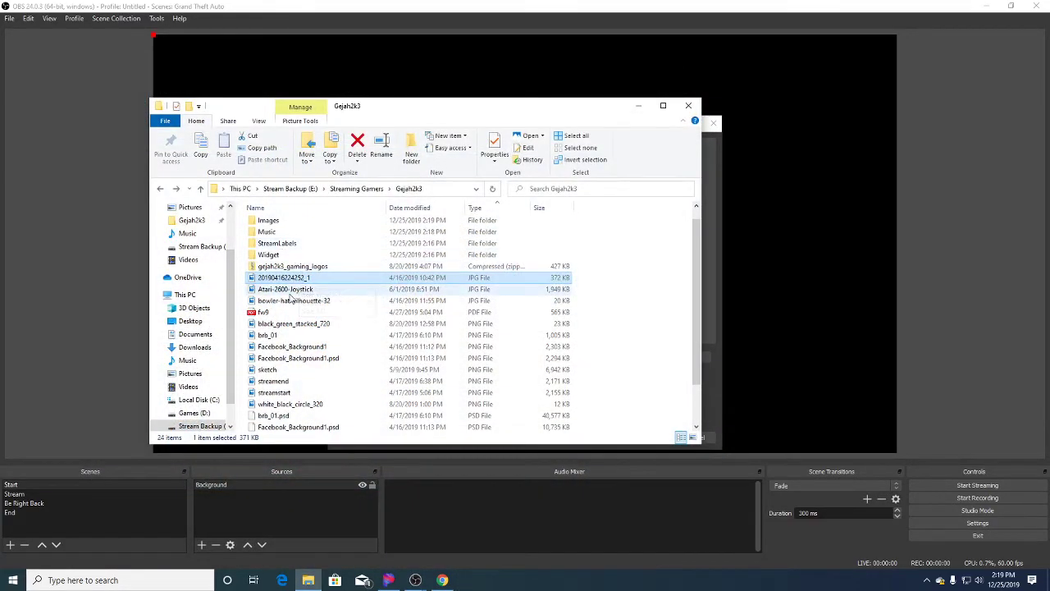
pyautogui.doubleClick(285, 289)
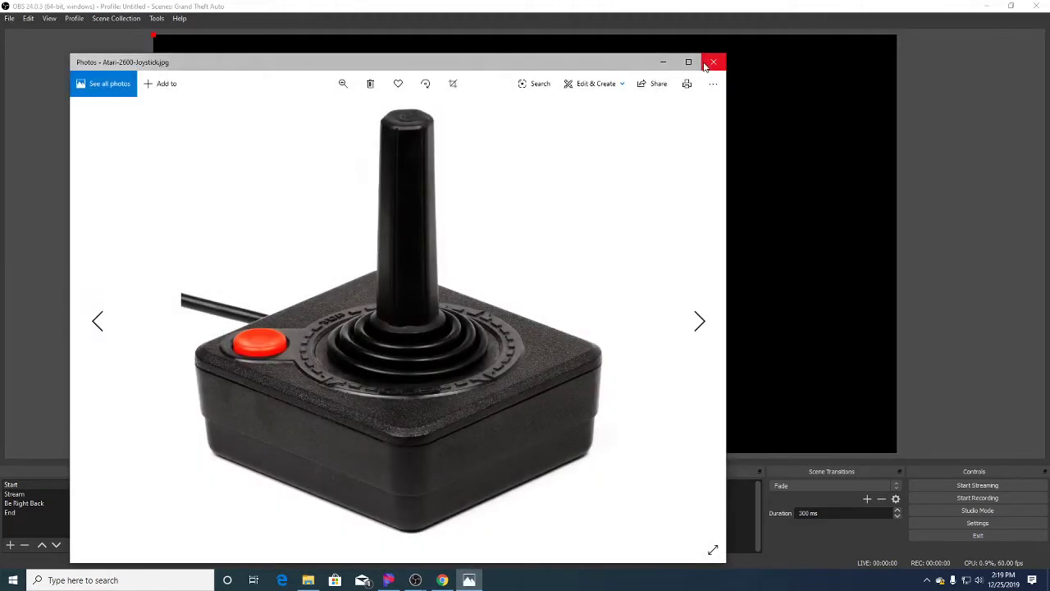
pyautogui.click(711, 64)
pyautogui.press('Delete')
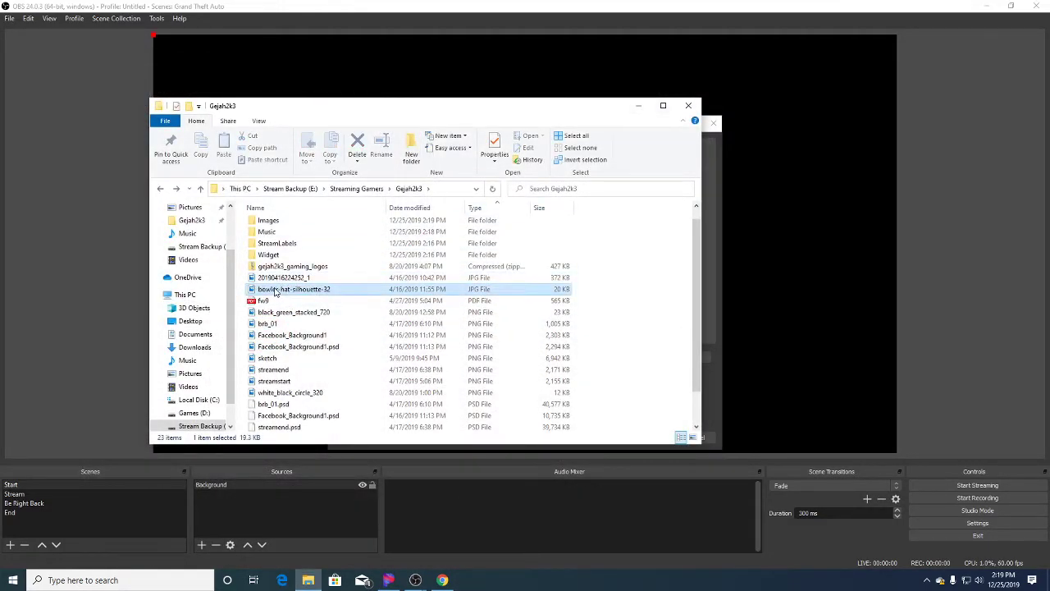
pyautogui.doubleClick(276, 290)
pyautogui.click(715, 63)
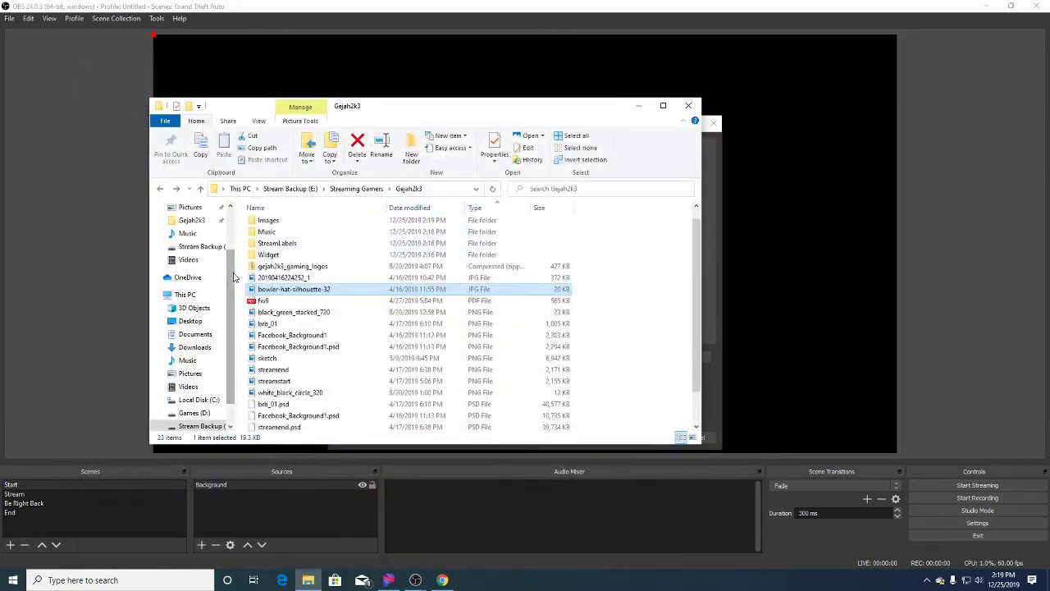
pyautogui.press('Delete')
pyautogui.press('F2')
pyautogui.press('Return')
pyautogui.press('Return')
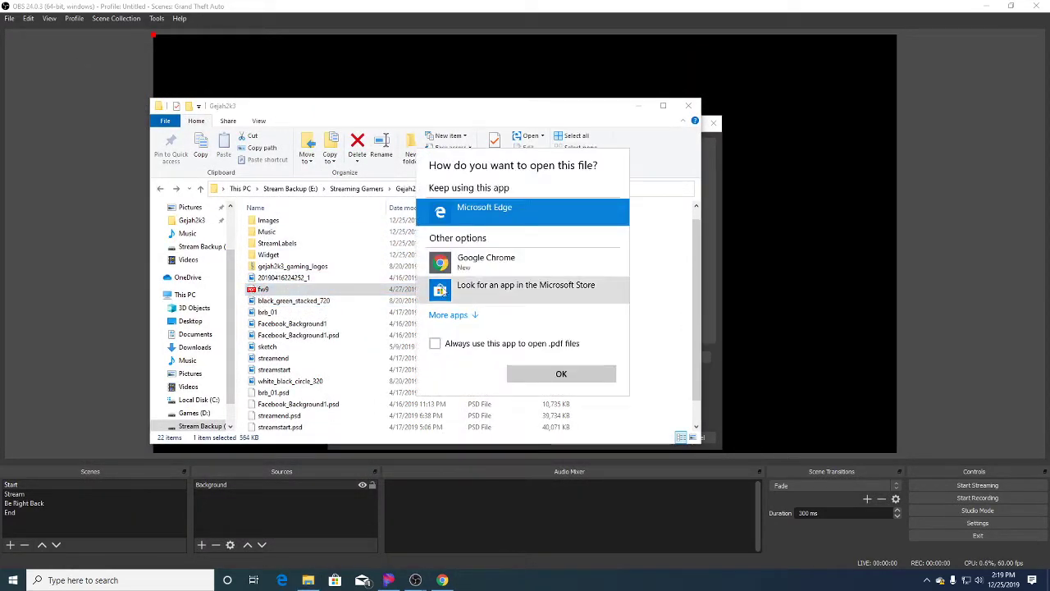
pyautogui.press('Escape')
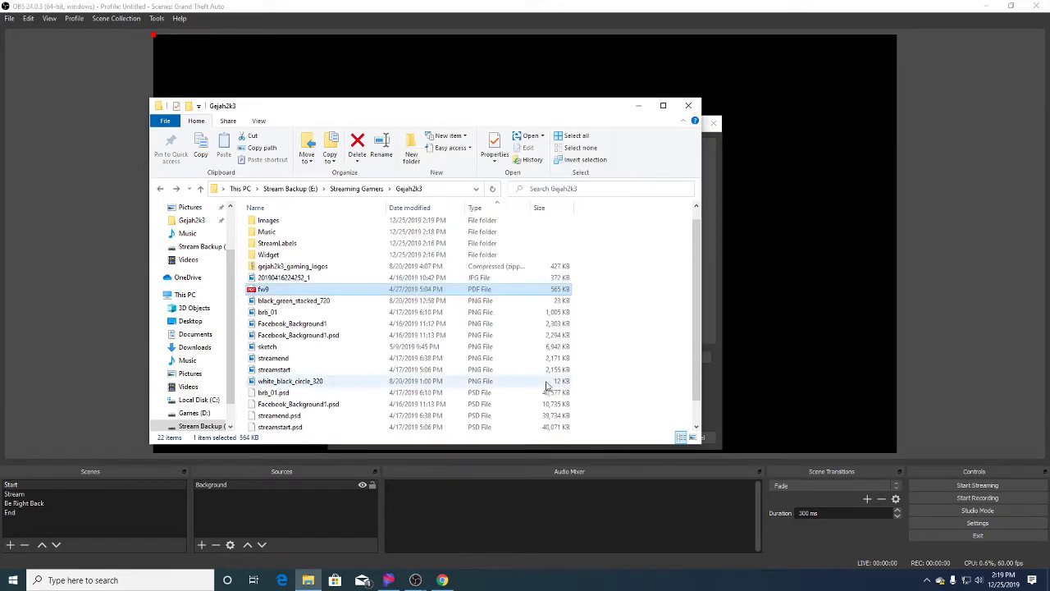
pyautogui.doubleClick(273, 302)
pyautogui.click(713, 63)
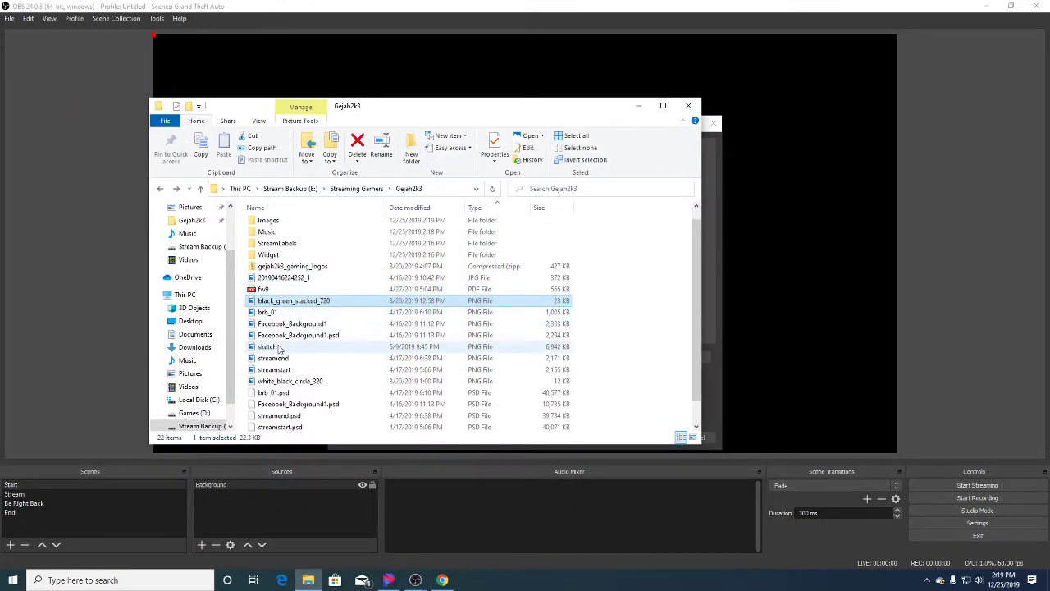
pyautogui.scroll(-1, 280, 351)
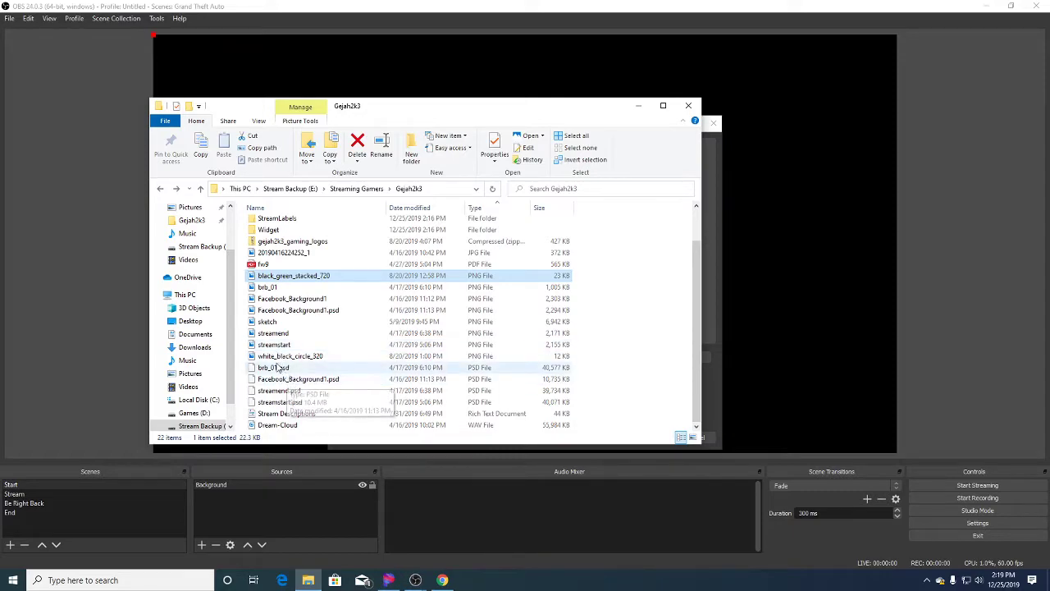
# Move six PNGs, including streamend, streamstart and white_black_circle_320, into the Images folder
pyautogui.keyDown('shift'); pyautogui.click(276, 300); pyautogui.keyUp('shift')
pyautogui.keyDown('ctrl'); pyautogui.click(275, 323); pyautogui.keyUp('ctrl')
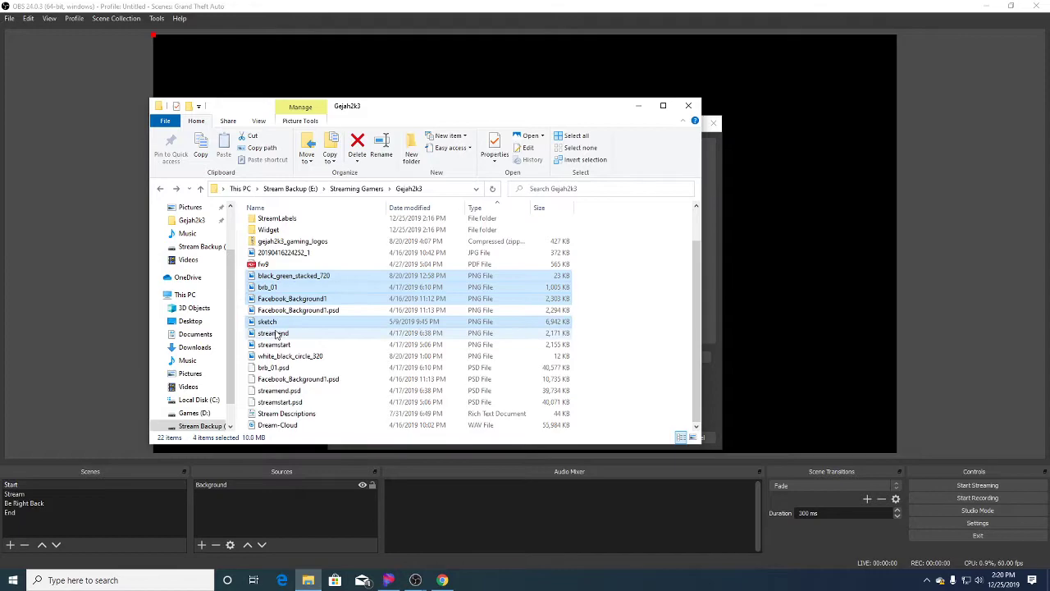
pyautogui.keyDown('ctrl'); pyautogui.click(274, 323); pyautogui.keyUp('ctrl')
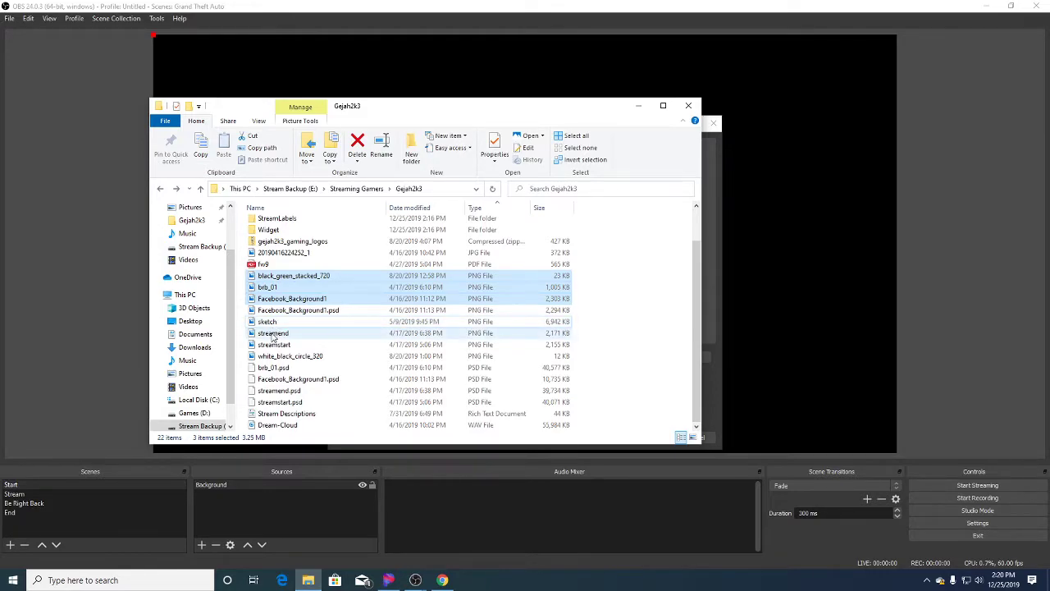
pyautogui.keyDown('ctrl'); pyautogui.click(273, 334); pyautogui.keyUp('ctrl')
pyautogui.keyDown('ctrl'); pyautogui.click(276, 344); pyautogui.keyUp('ctrl')
pyautogui.keyDown('ctrl'); pyautogui.click(279, 357); pyautogui.keyUp('ctrl')
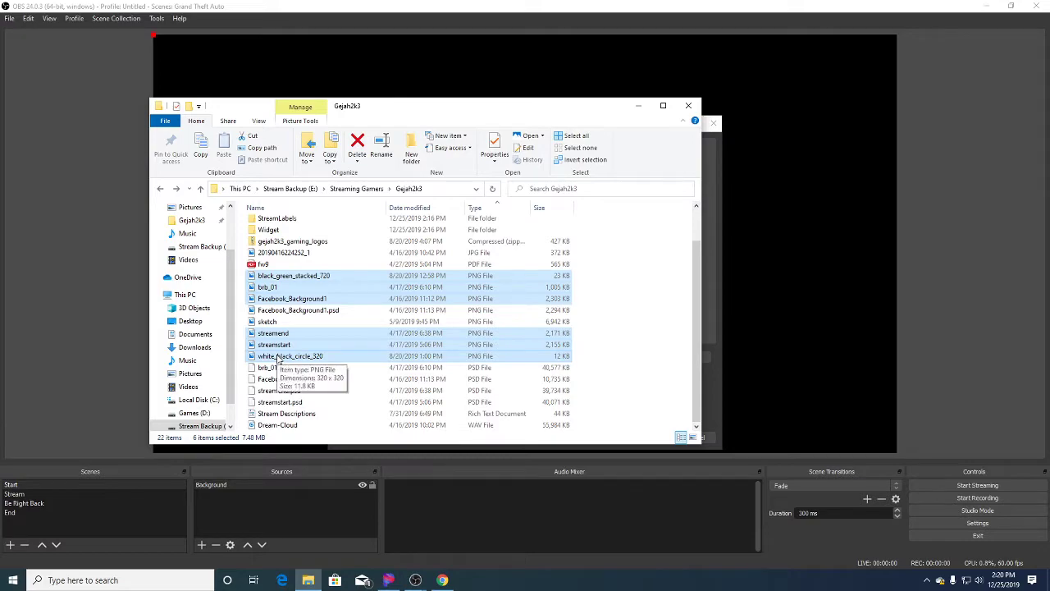
pyautogui.scroll(1, 279, 361)
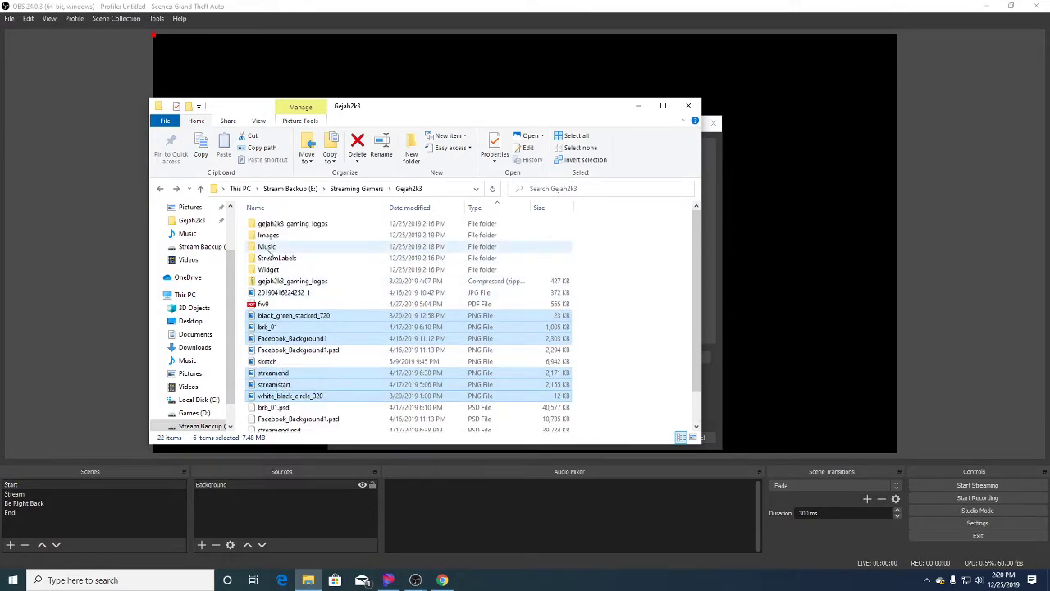
pyautogui.doubleClick(269, 237)
pyautogui.hotkey('ctrl', 'v')
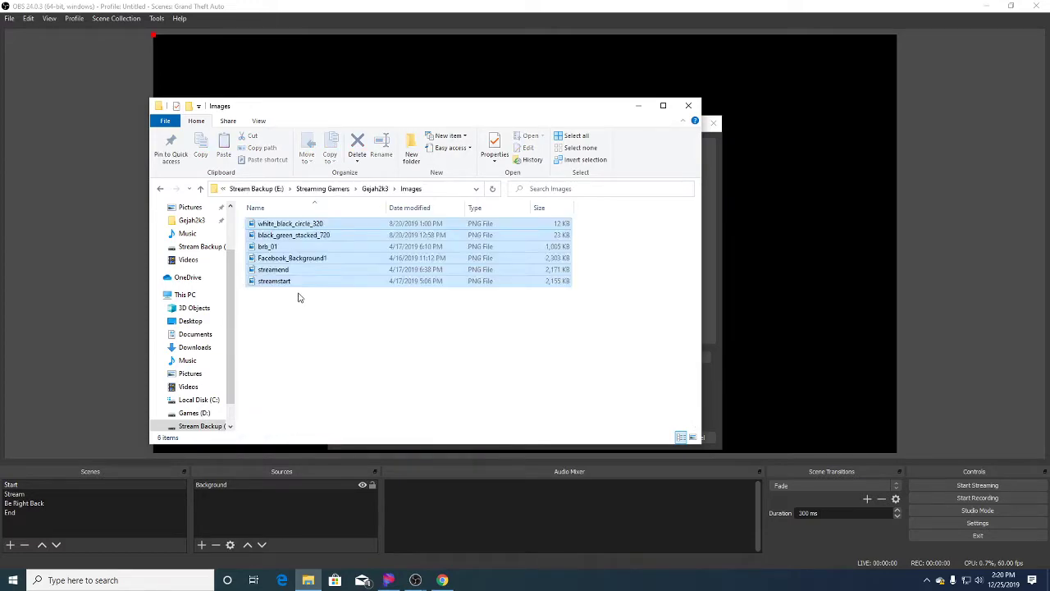
pyautogui.hotkey('alt', 'Left')
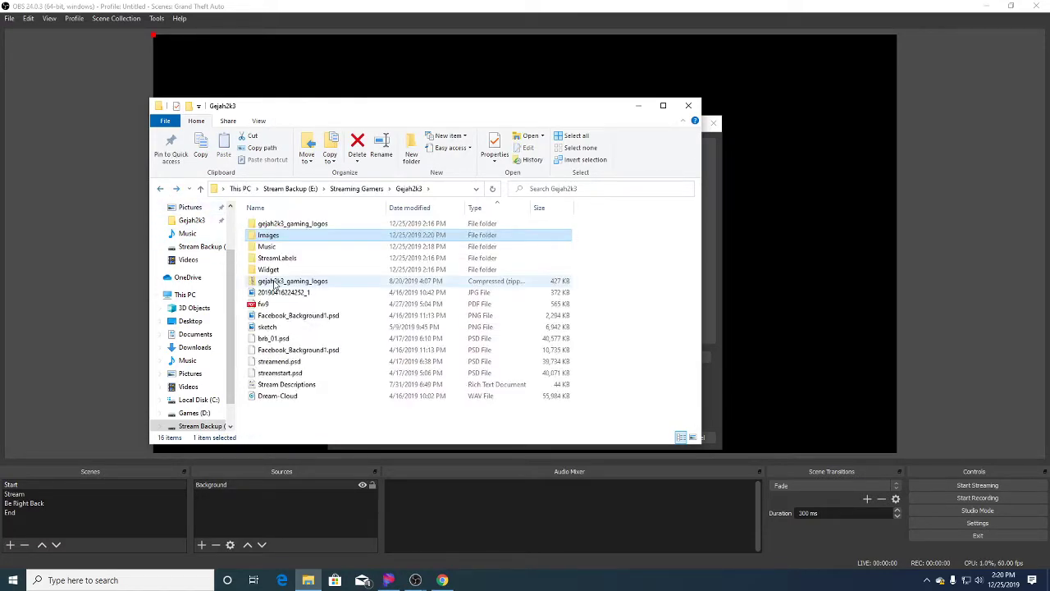
# Drag the gaming logos into Images and select the eleven logo images inside gejah2k3_gaming_logos
pyautogui.rightClick(270, 281)
pyautogui.moveTo(272, 284); pyautogui.dragTo(276, 238)
pyautogui.doubleClick(269, 225)
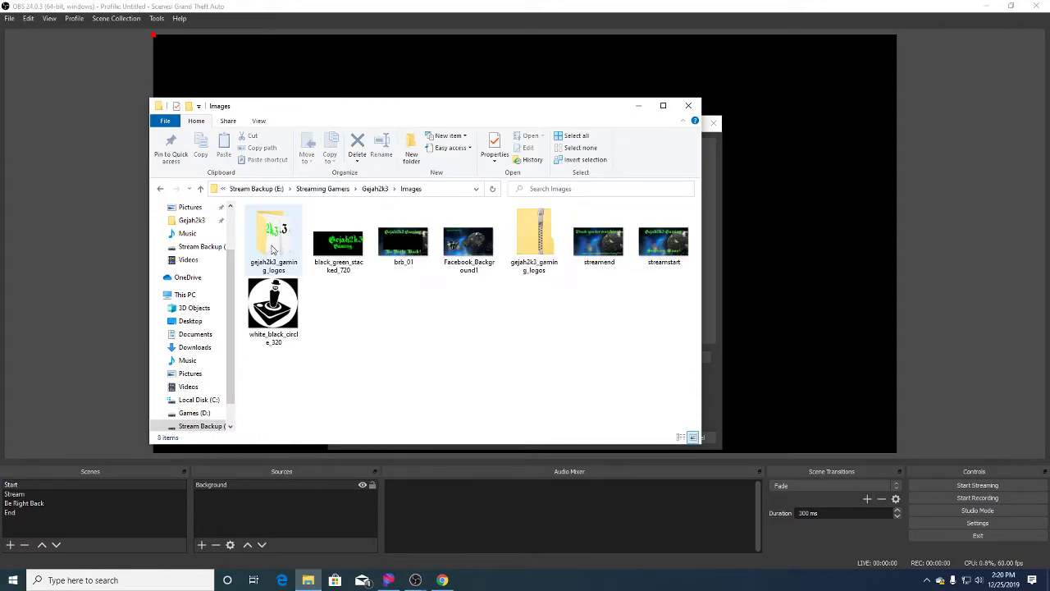
pyautogui.doubleClick(279, 246)
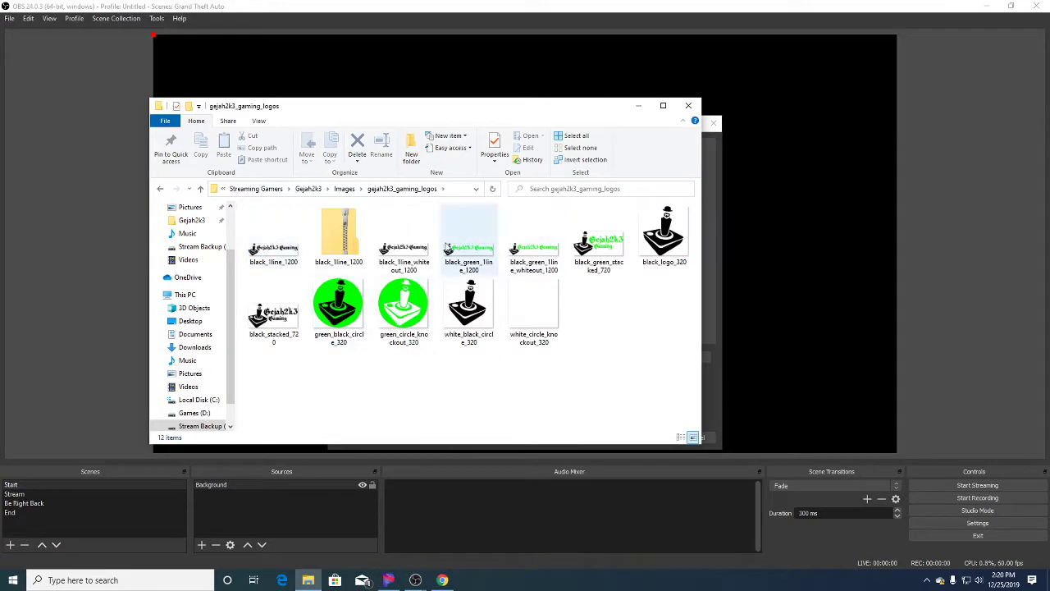
pyautogui.doubleClick(342, 242)
pyautogui.moveTo(320, 399); pyautogui.dragTo(274, 223)
# Paste the eleven logo images into Images, replacing the duplicate files
pyautogui.click(279, 188)
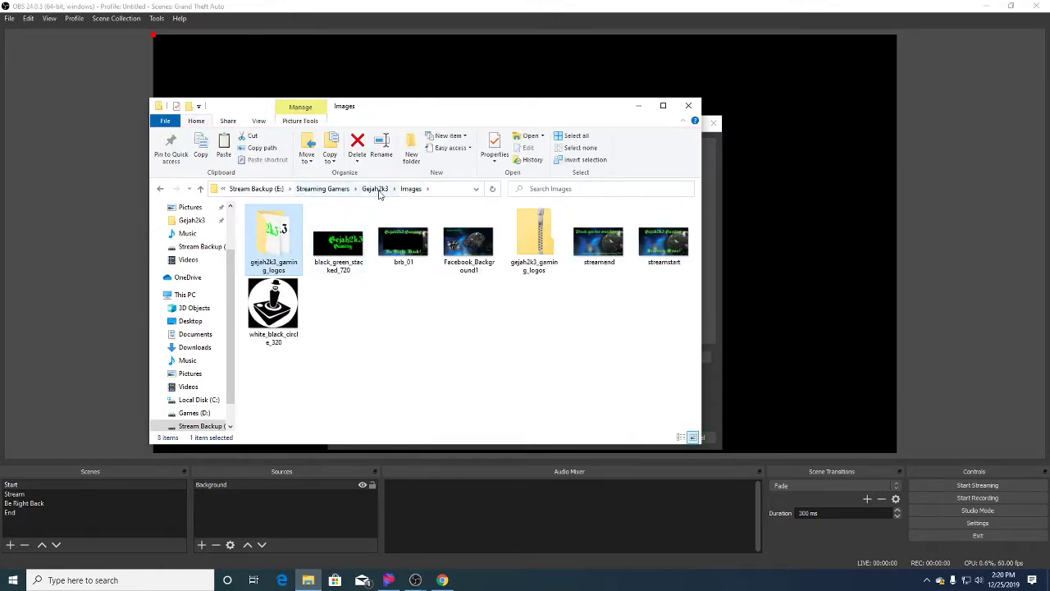
pyautogui.click(393, 328)
pyautogui.hotkey('ctrl', 'v')
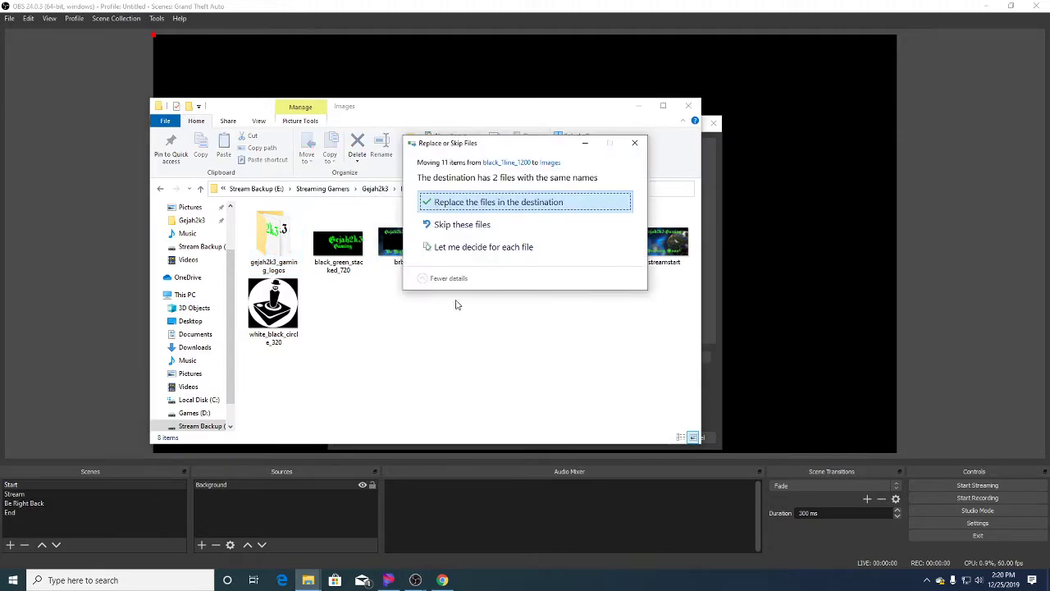
pyautogui.click(462, 203)
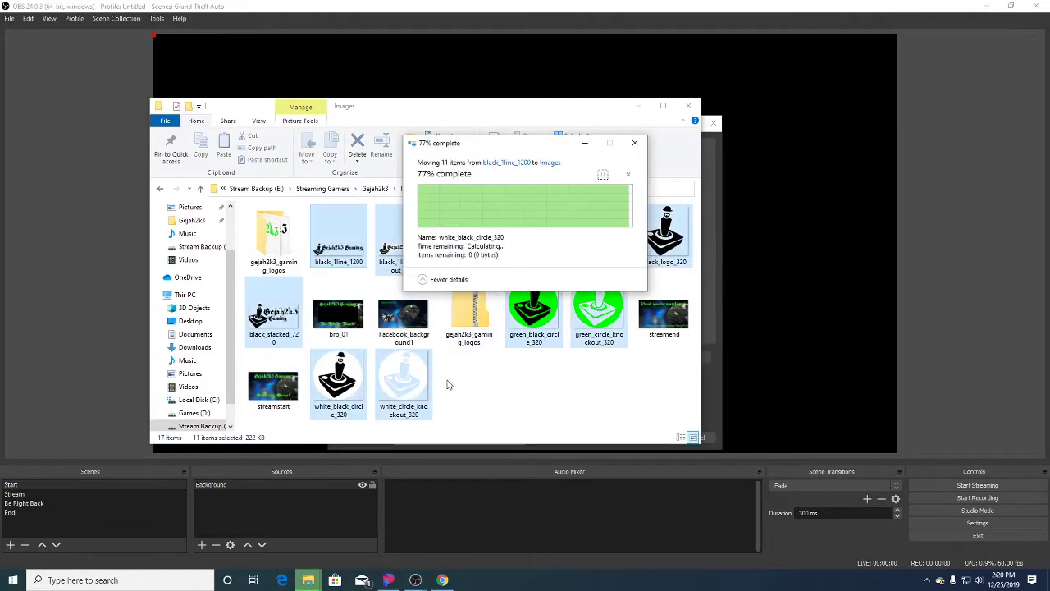
pyautogui.click(506, 404)
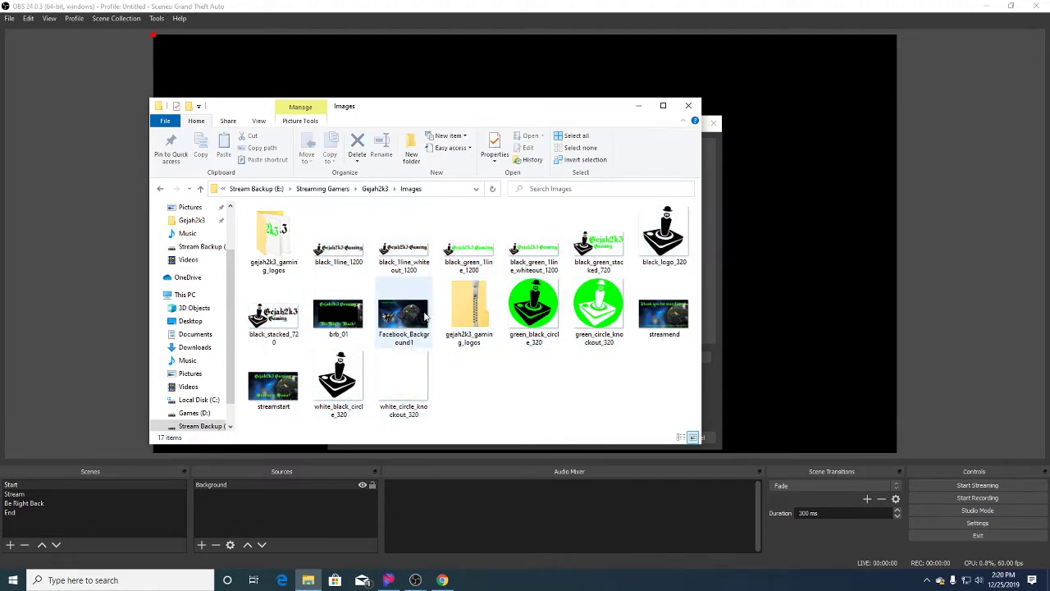
# Move the gejah2k3_gaming_logos zip into the gejah2k3_gaming_logos folder
pyautogui.doubleClick(274, 244)
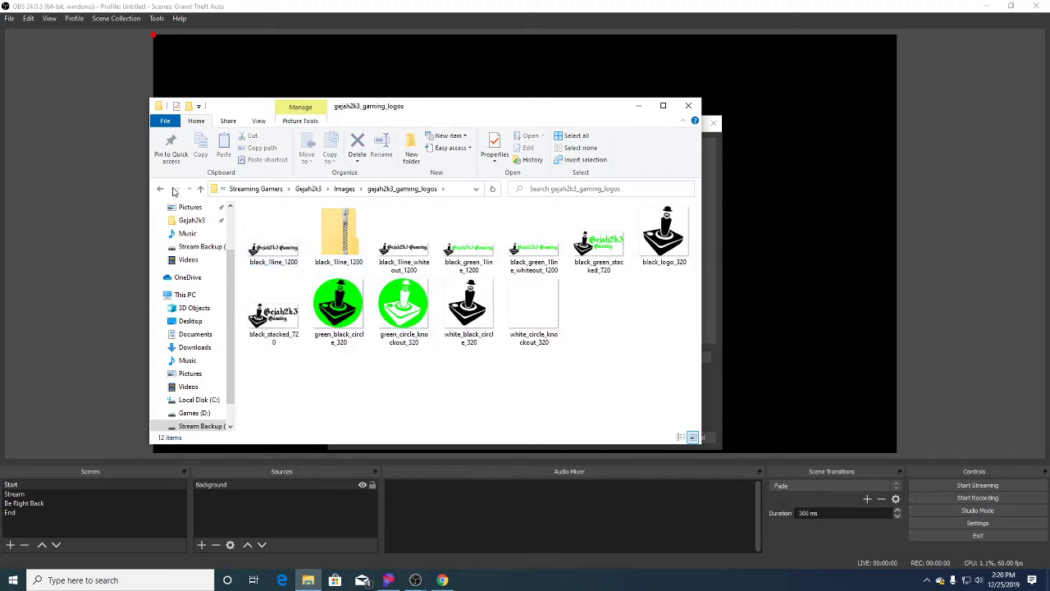
pyautogui.click(160, 188)
pyautogui.click(463, 322)
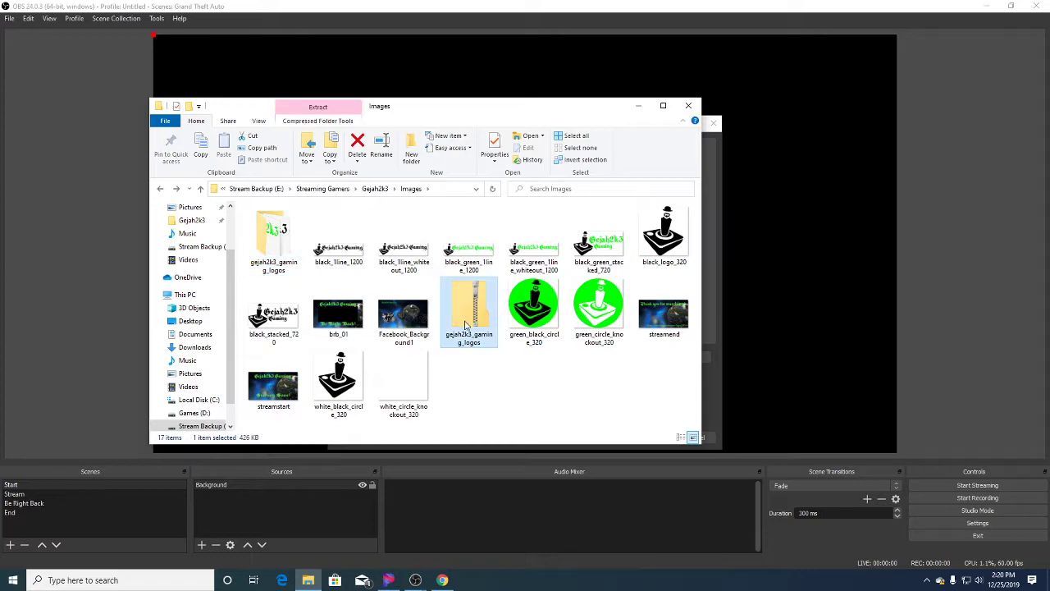
pyautogui.moveTo(465, 324); pyautogui.dragTo(330, 246)
pyautogui.doubleClick(329, 246)
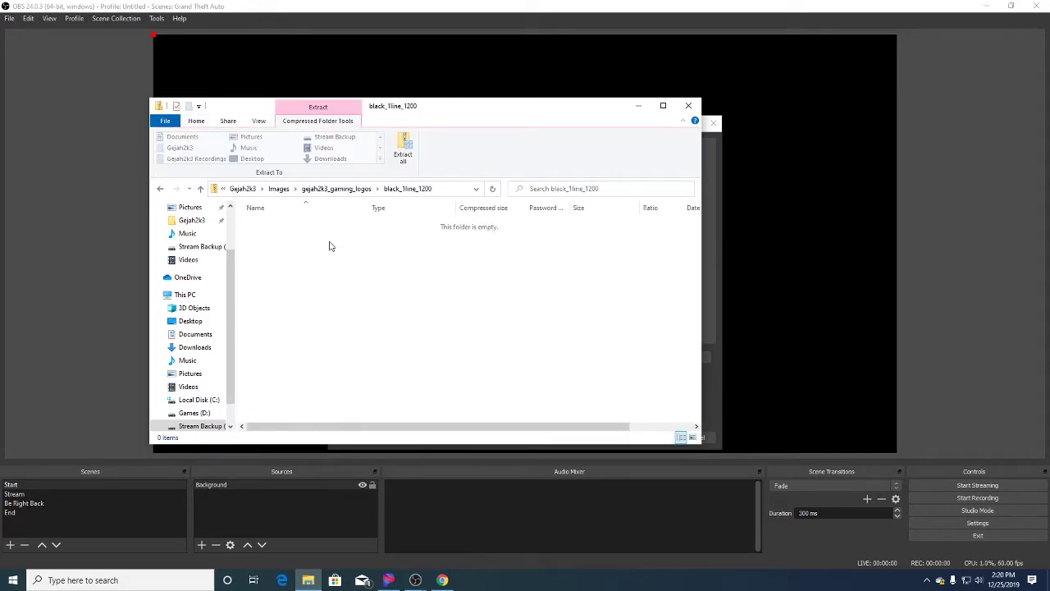
pyautogui.click(162, 188)
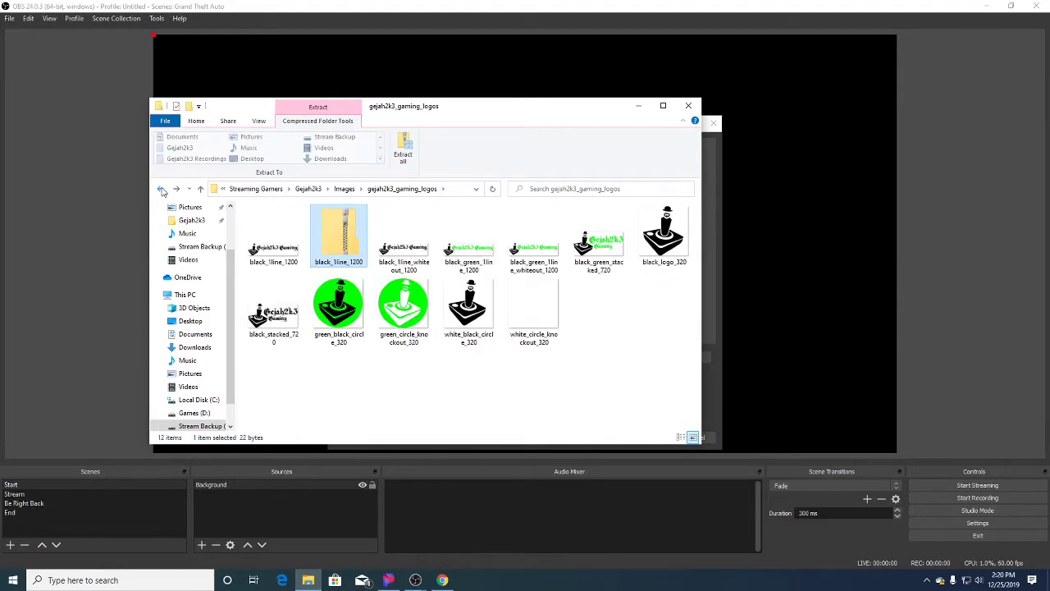
pyautogui.click(161, 189)
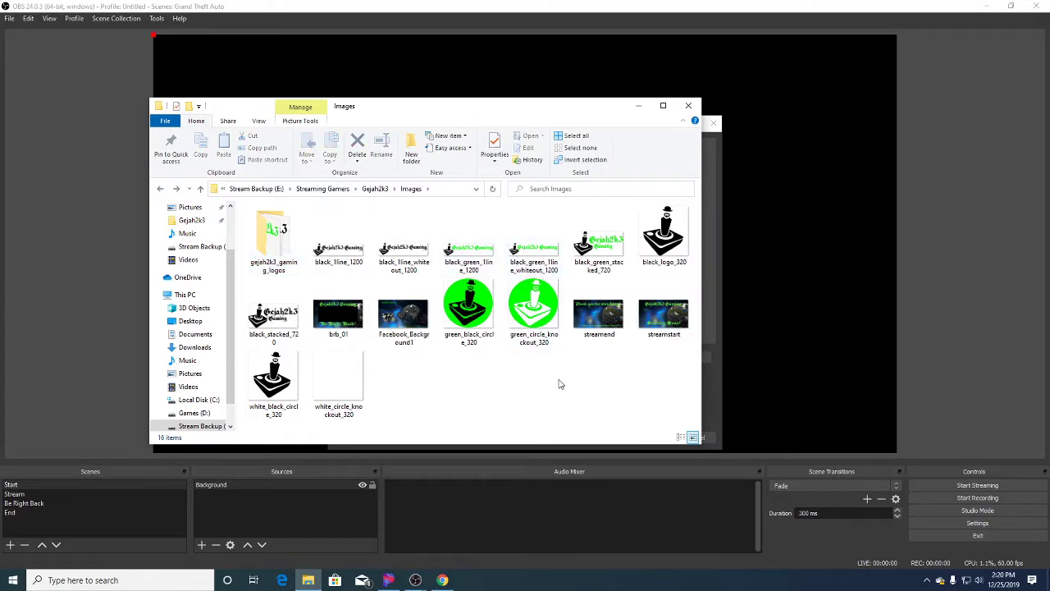
# Close Explorer and browse Background's image picker to Stream Backup (E:) > Streaming Gamers > Gejah2k3 > Images
pyautogui.click(687, 105)
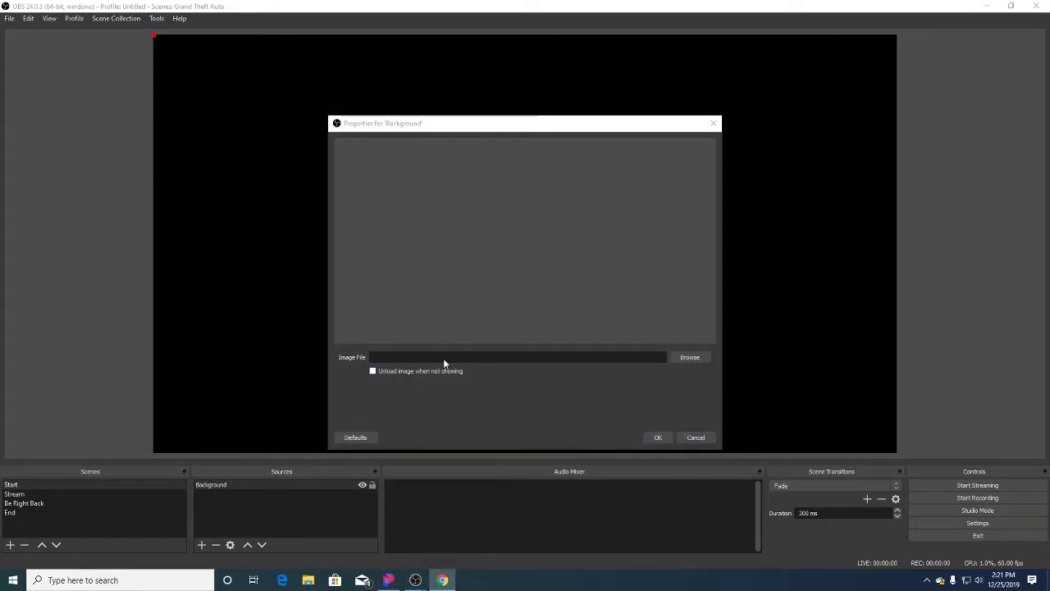
pyautogui.click(686, 357)
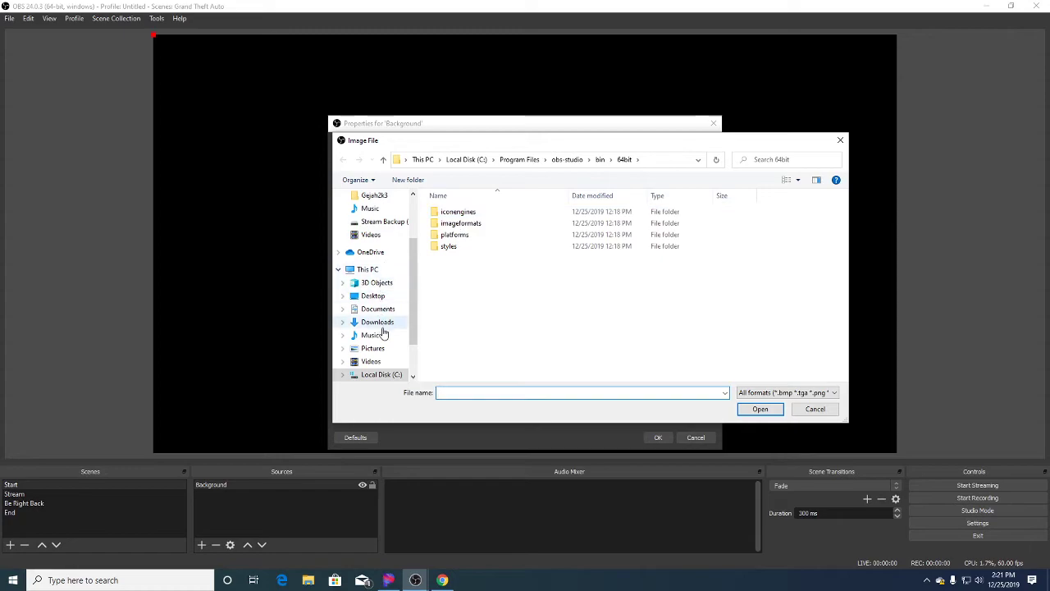
pyautogui.scroll(3, 409, 276)
pyautogui.click(386, 295)
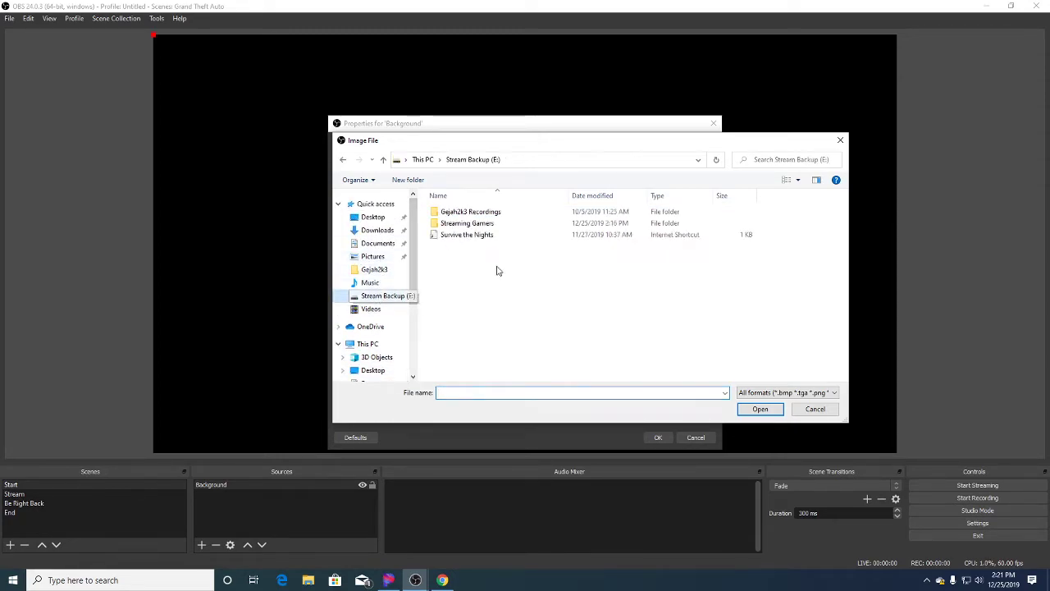
pyautogui.click(472, 229)
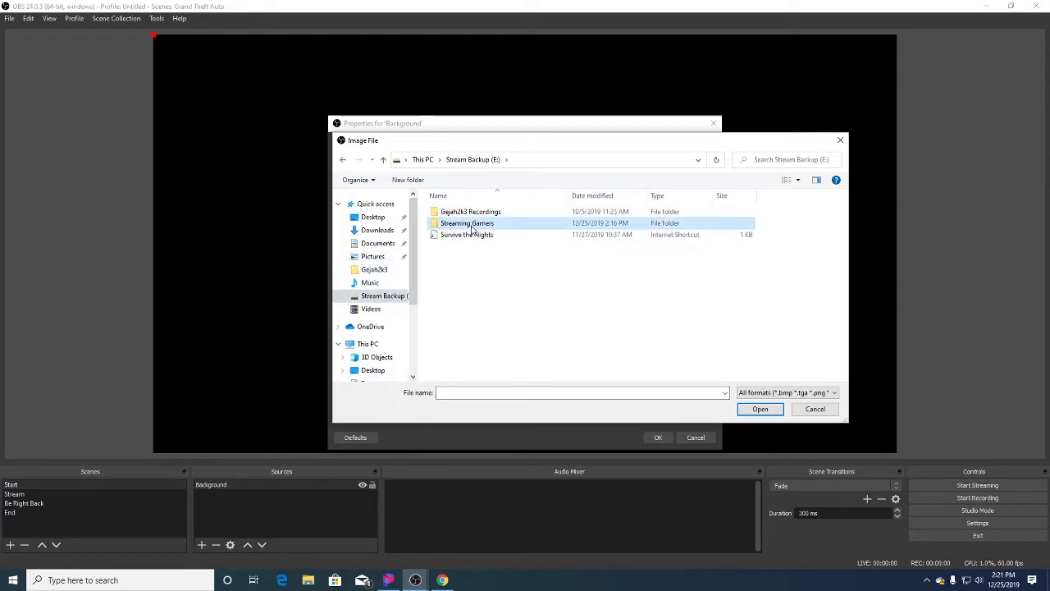
pyautogui.doubleClick(472, 229)
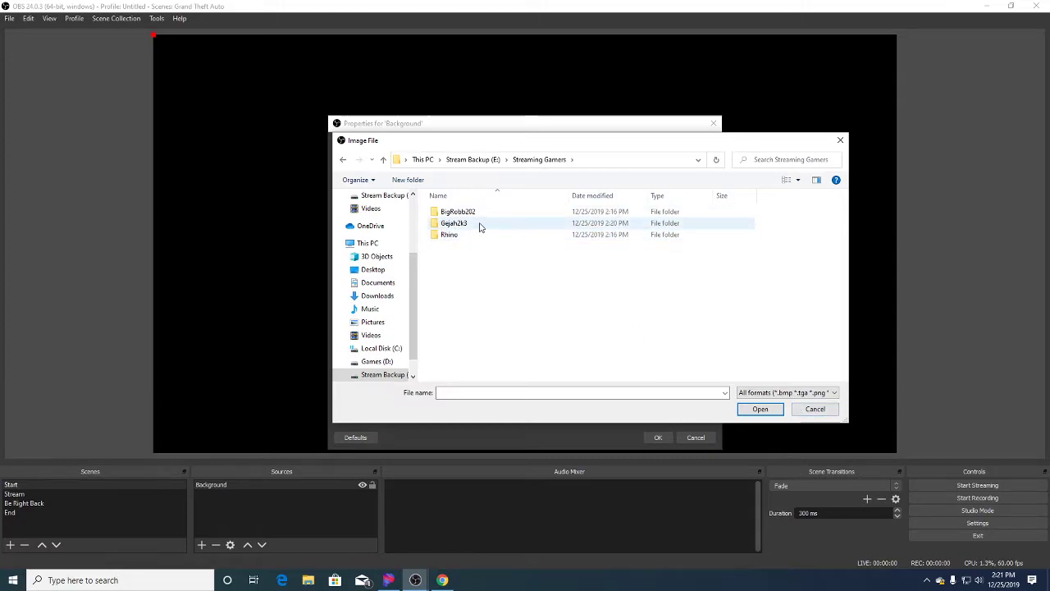
pyautogui.doubleClick(462, 225)
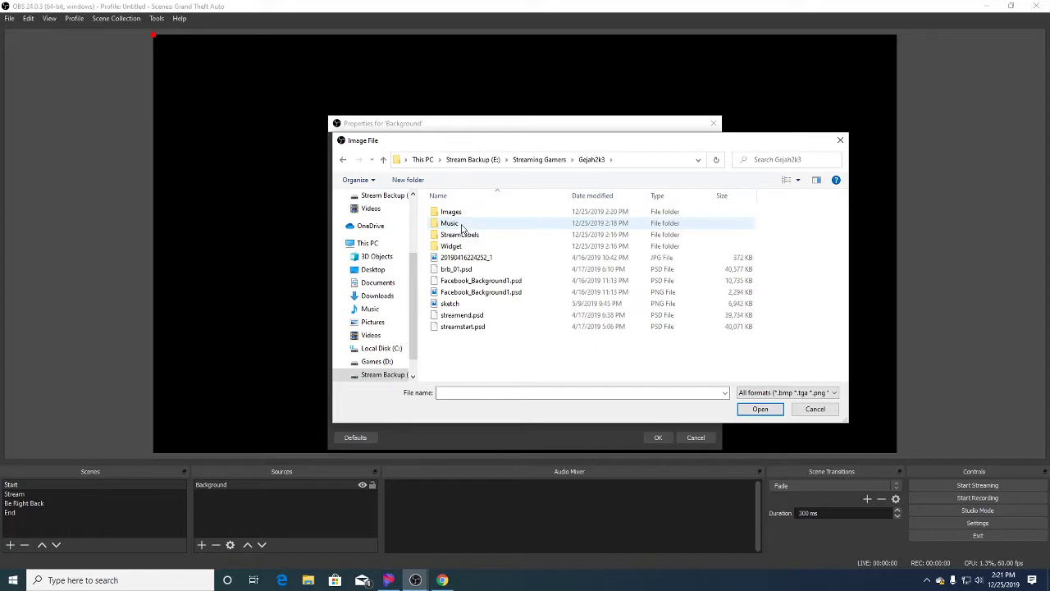
pyautogui.doubleClick(450, 212)
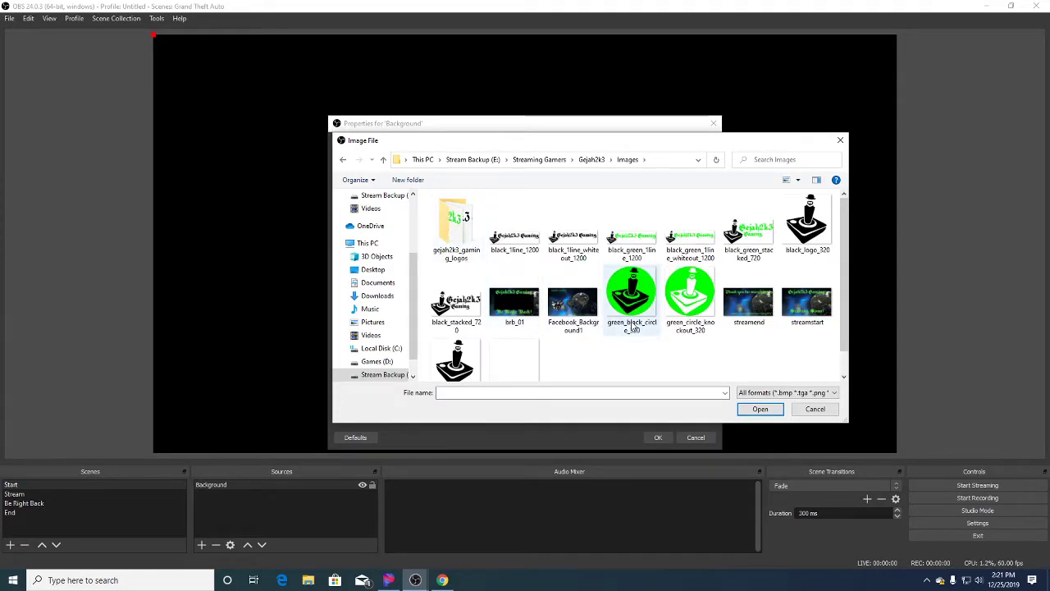
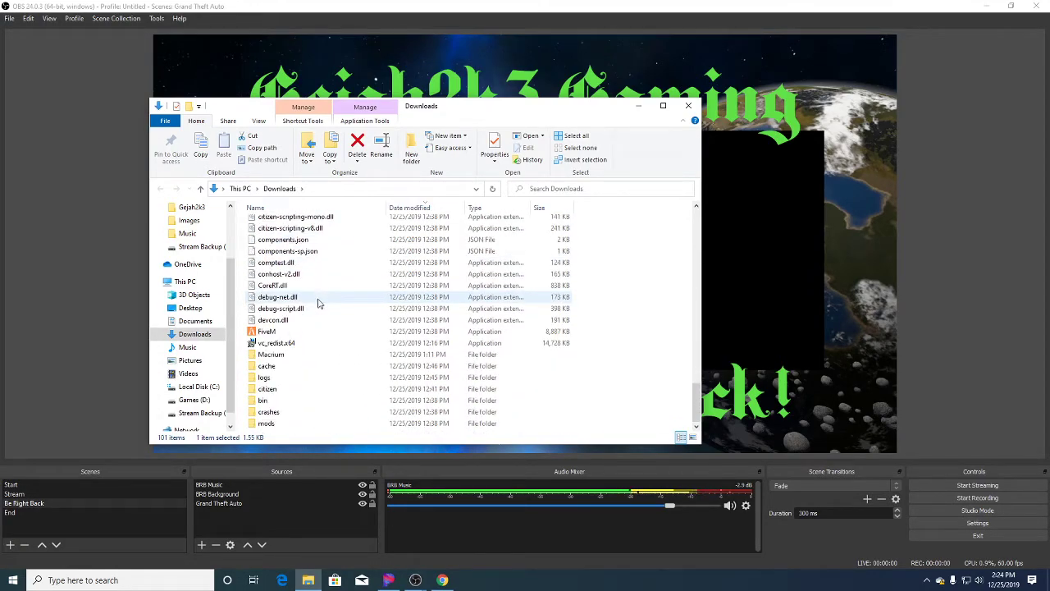
# Close the File Explorer Downloads window to return to OBS's Be Right Back scene
pyautogui.scroll(9, 291, 369)
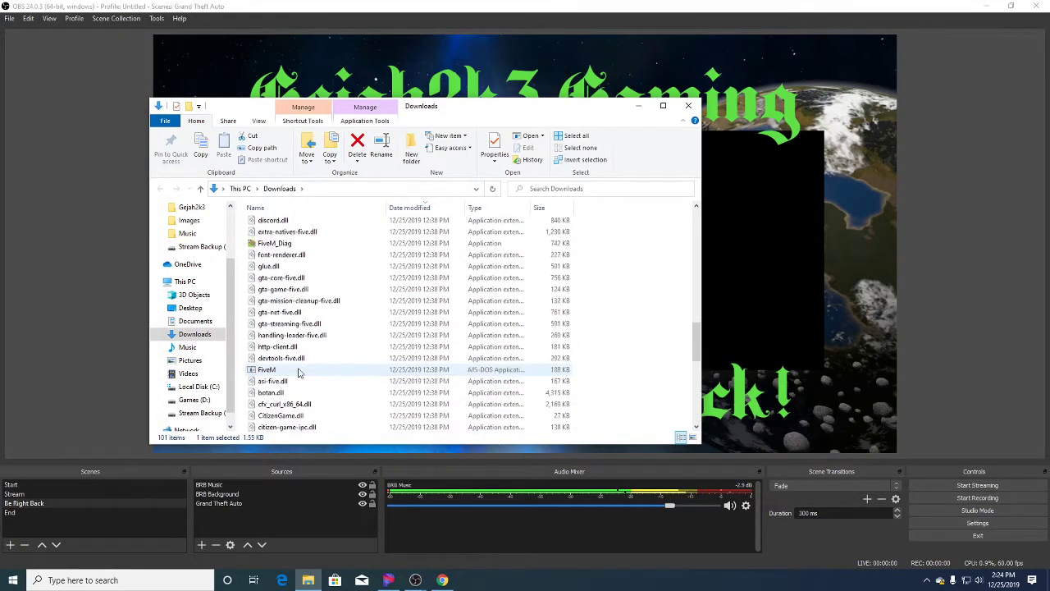
pyautogui.scroll(10, 298, 369)
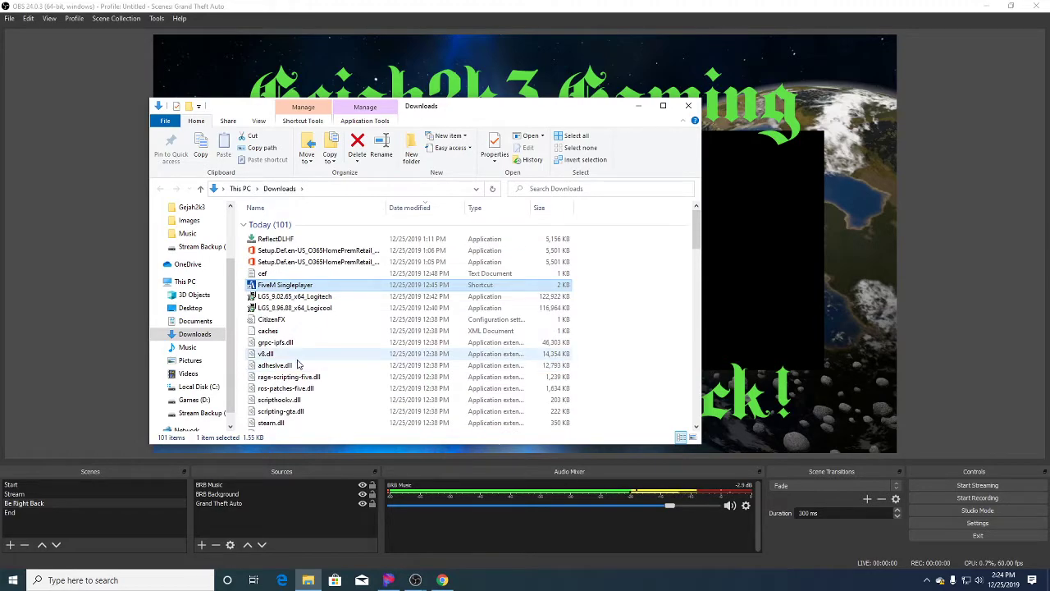
pyautogui.scroll(-20, 297, 358)
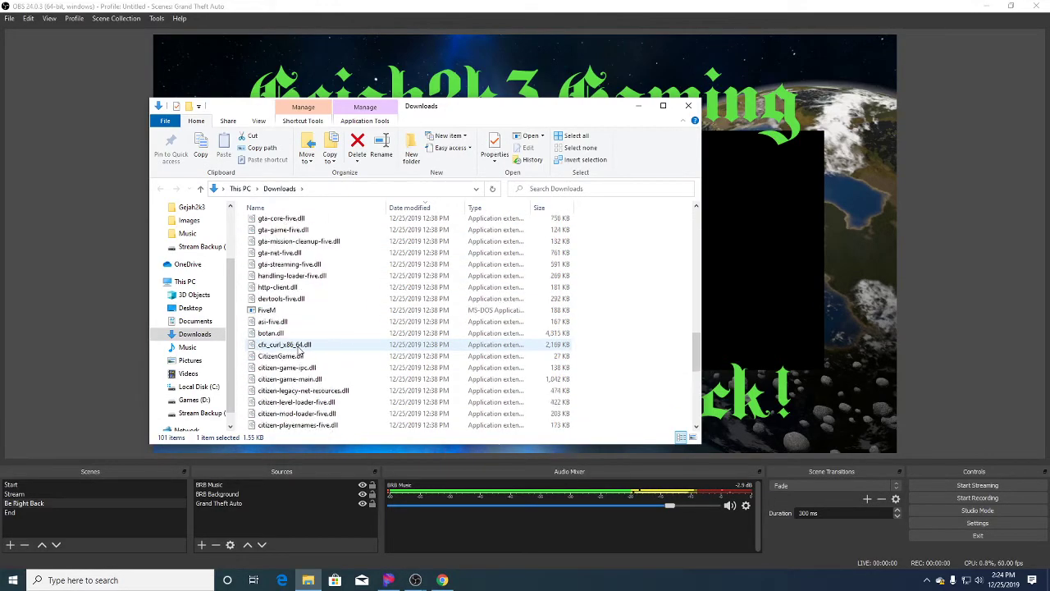
pyautogui.scroll(-1, 299, 350)
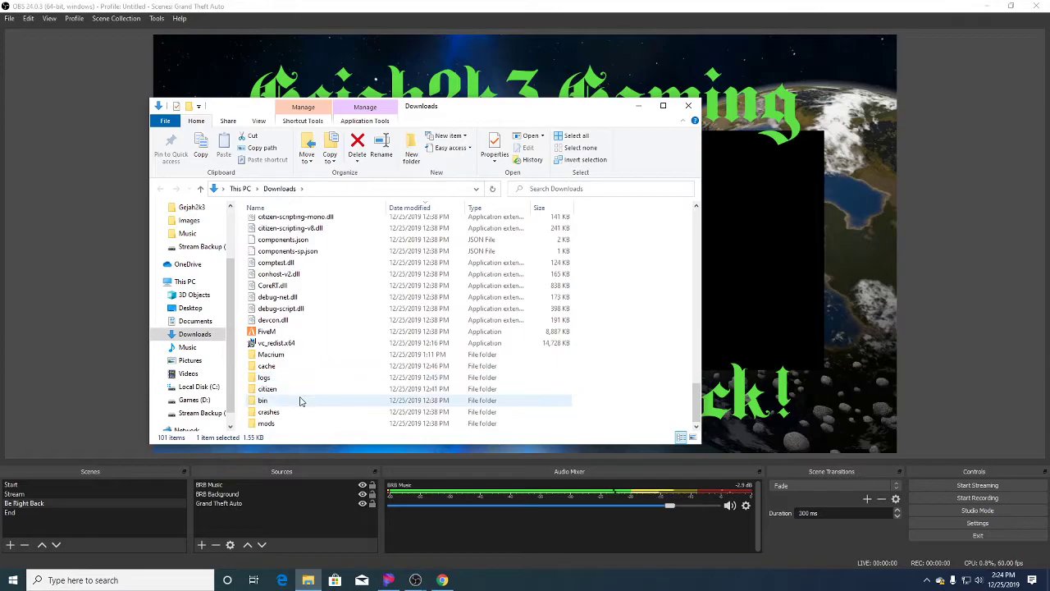
pyautogui.click(688, 108)
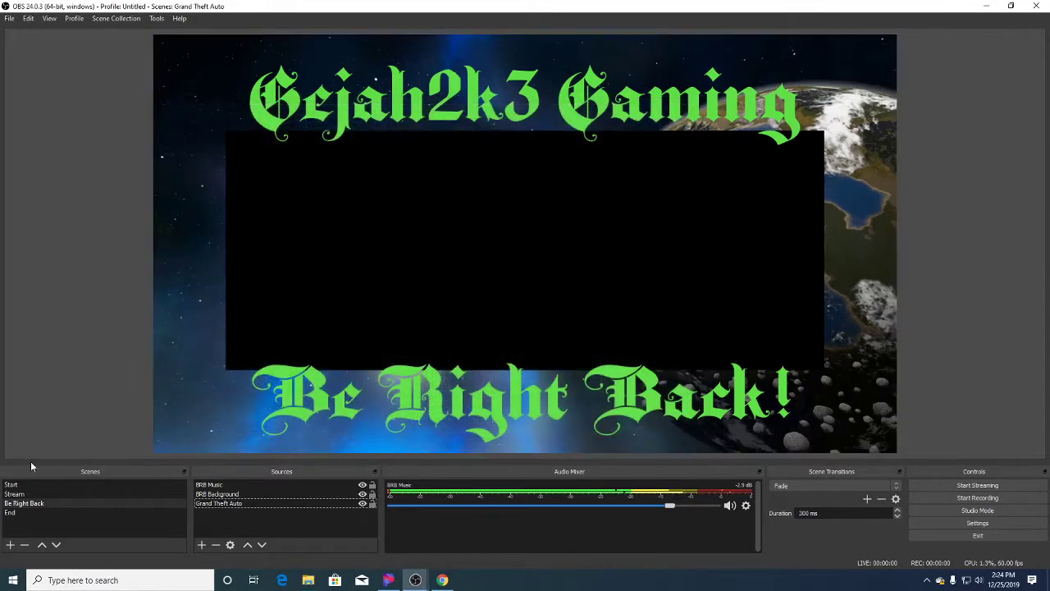
# Cancel removing the Grand Theft Auto source, then switch to the empty Stream scene
pyautogui.rightClick(262, 509)
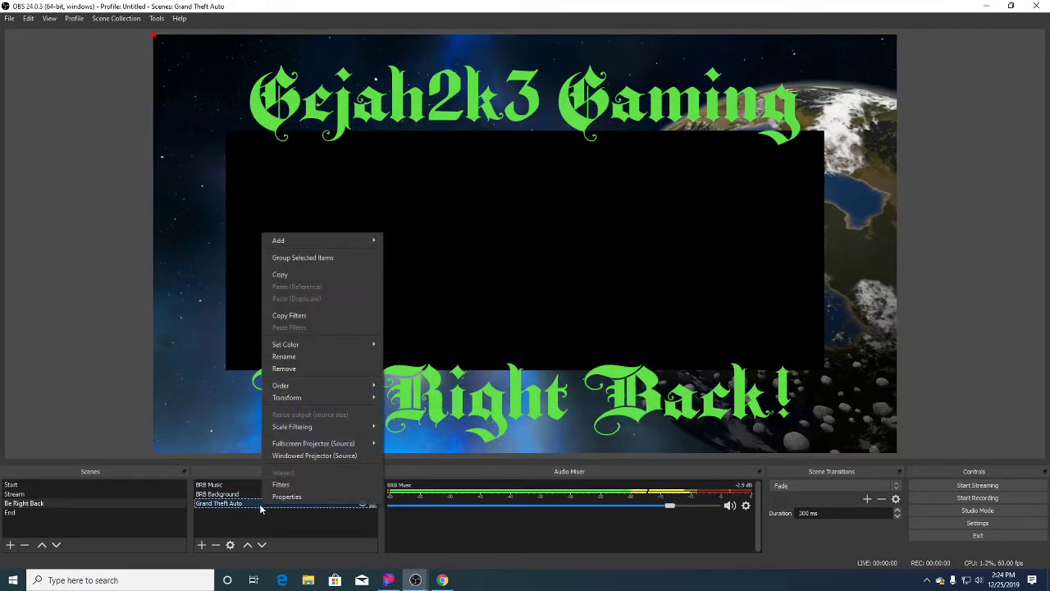
pyautogui.click(220, 539)
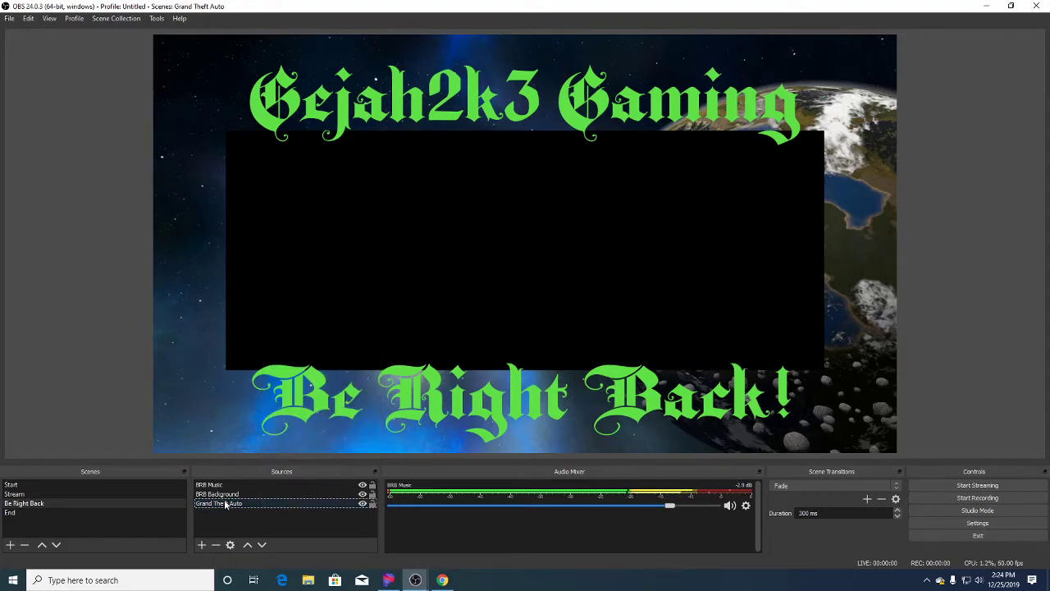
pyautogui.click(216, 544)
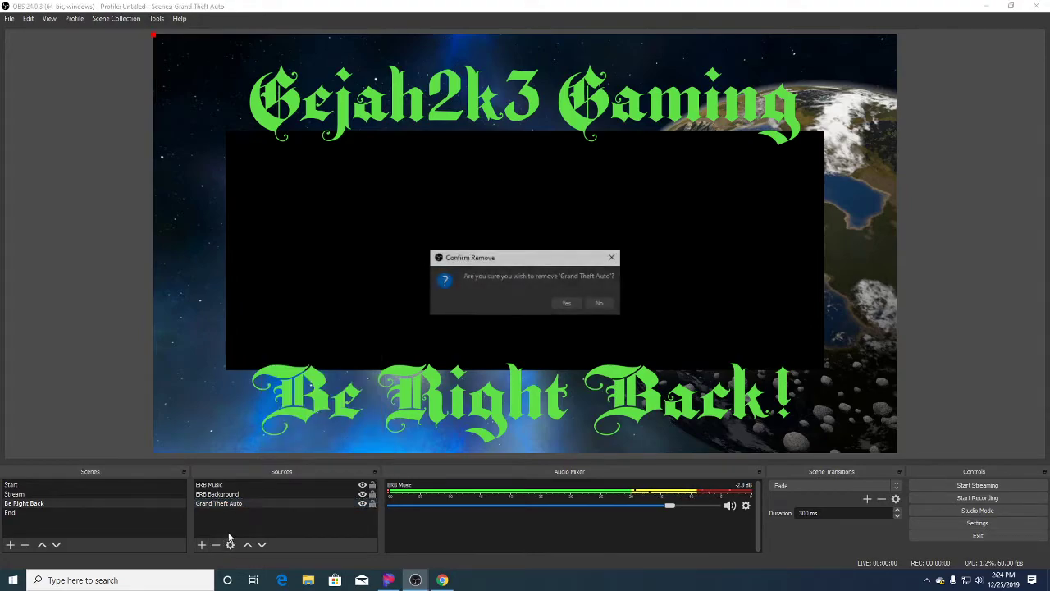
pyautogui.click(590, 306)
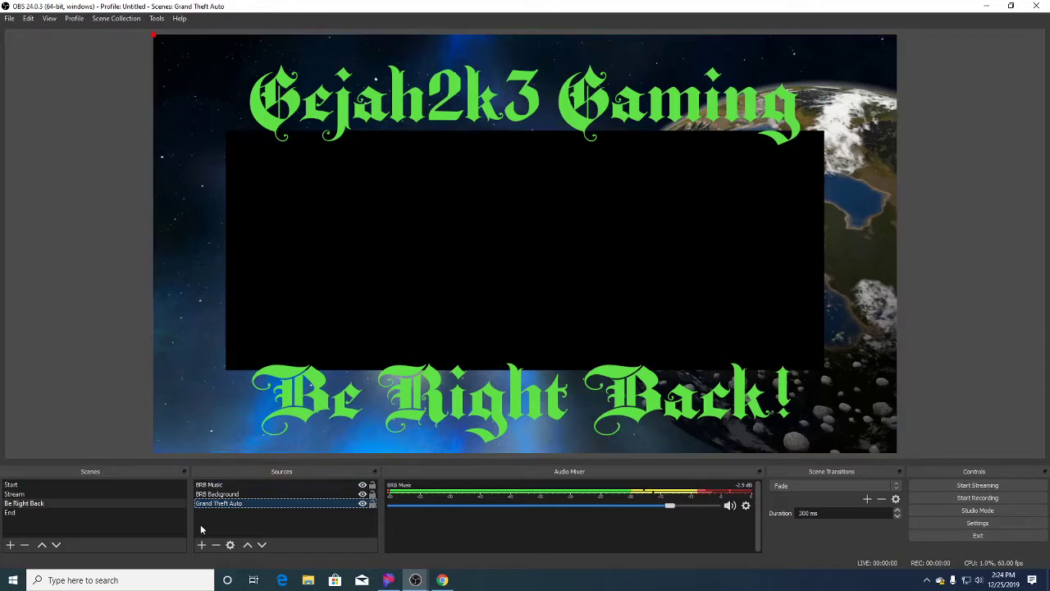
pyautogui.click(215, 543)
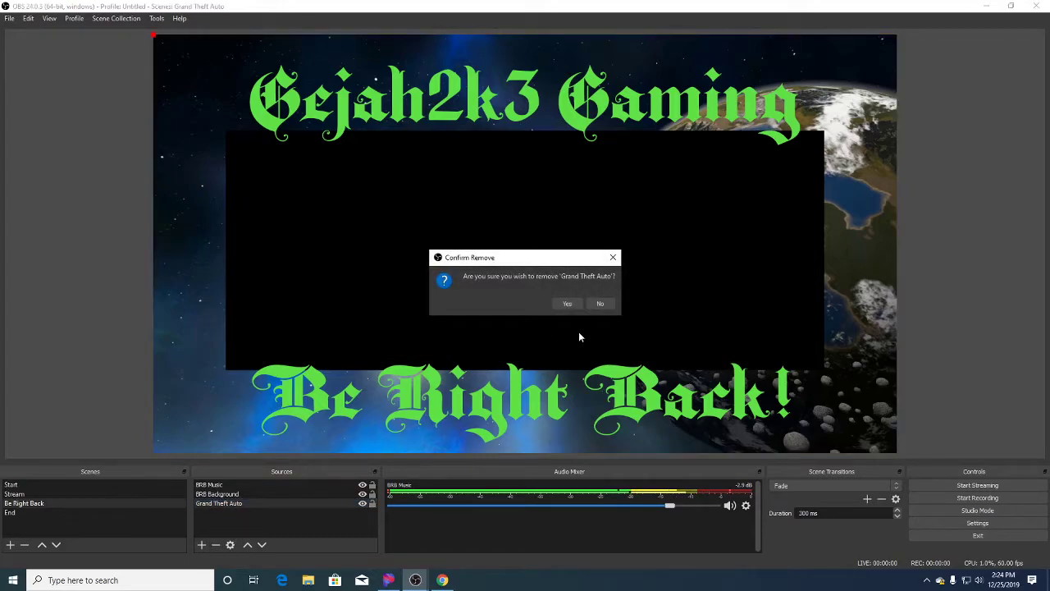
pyautogui.click(598, 304)
pyautogui.click(33, 493)
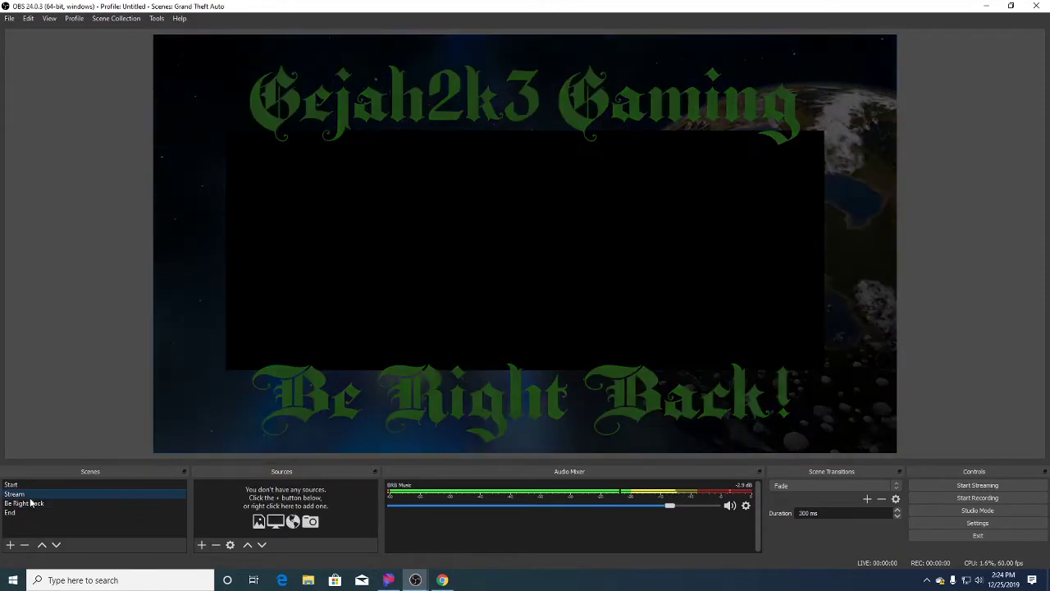
# Add an Audio Input Capture source named Realtek Streaming Mic
pyautogui.click(202, 545)
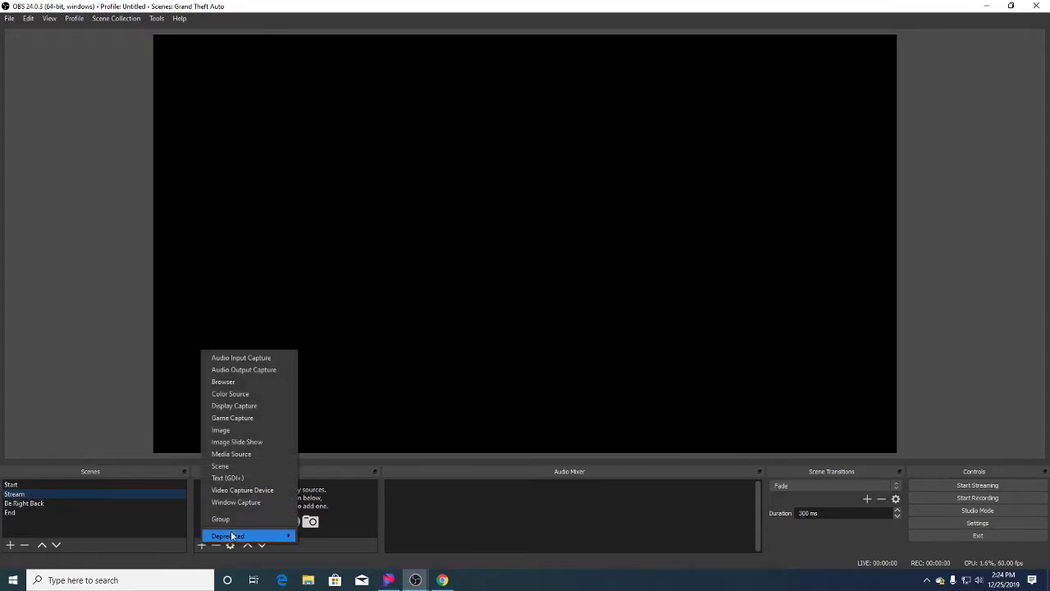
pyautogui.click(233, 360)
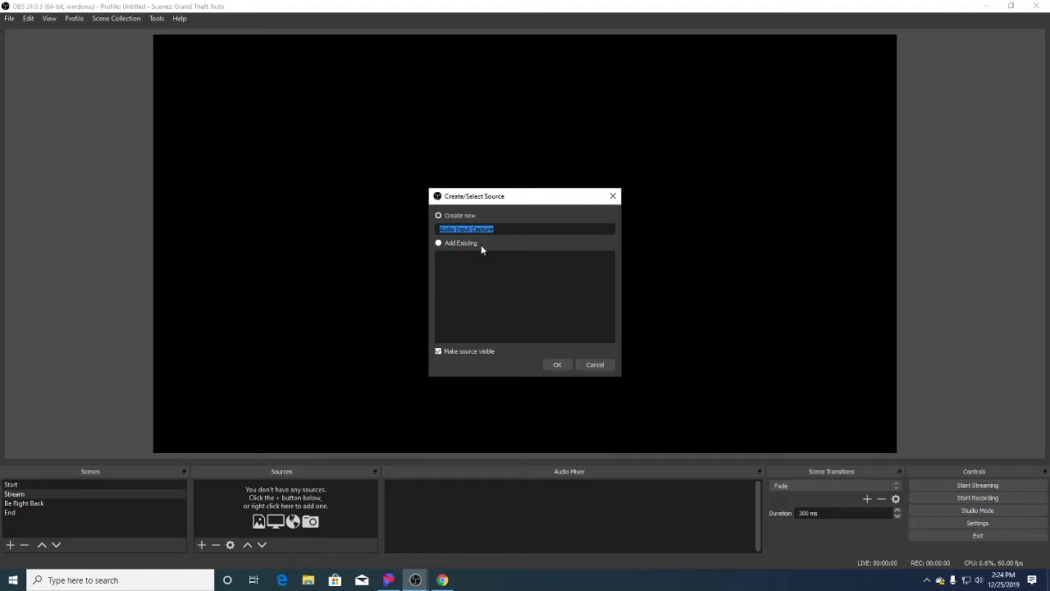
pyautogui.write('Audi')
pyautogui.press('BackSpace')
pyautogui.press('BackSpace')
pyautogui.press('BackSpace')
pyautogui.press('BackSpace')
pyautogui.write('Input')
pyautogui.press('BackSpace')
pyautogui.press('BackSpace')
pyautogui.press('BackSpace')
pyautogui.press('BackSpace')
pyautogui.press('BackSpace')
pyautogui.press('BackSpace')
pyautogui.write('RE')
pyautogui.click(558, 365)
# Set its device to Microphone (Realtek Audio USB) and save the source
pyautogui.click(434, 149)
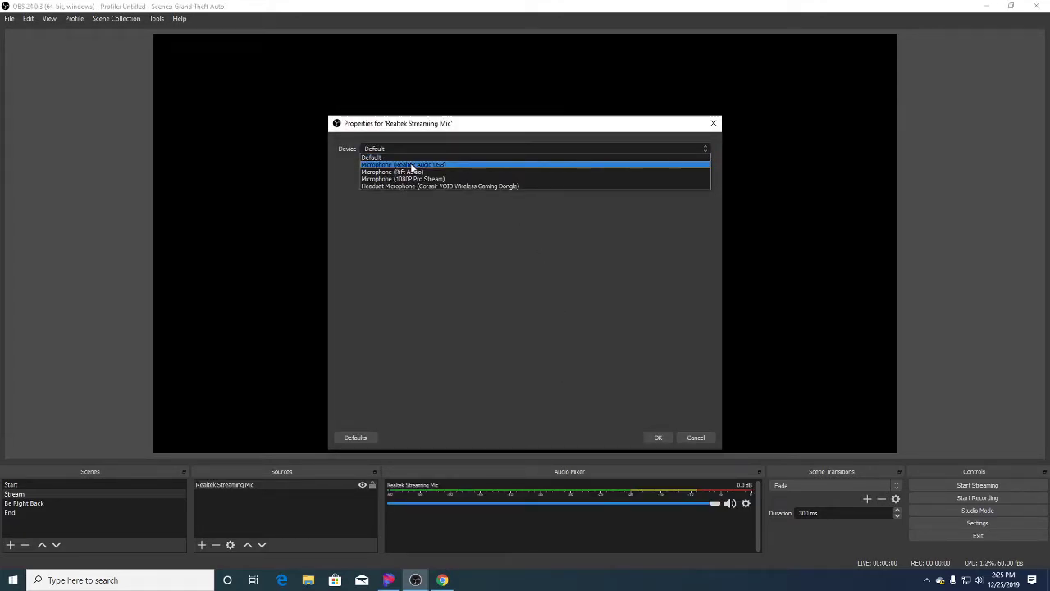
pyautogui.click(403, 164)
pyautogui.click(430, 148)
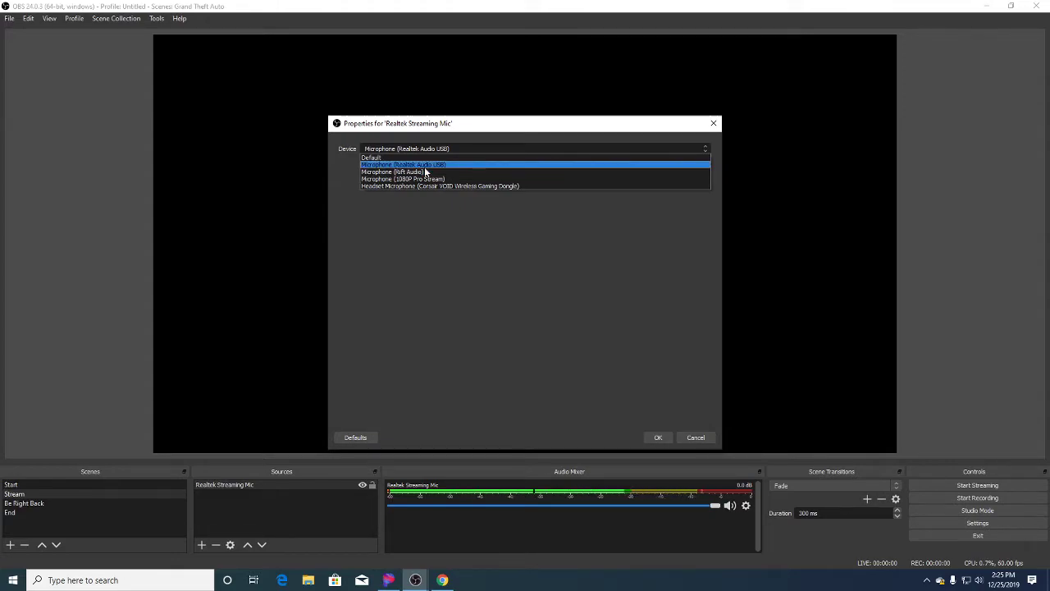
pyautogui.click(424, 167)
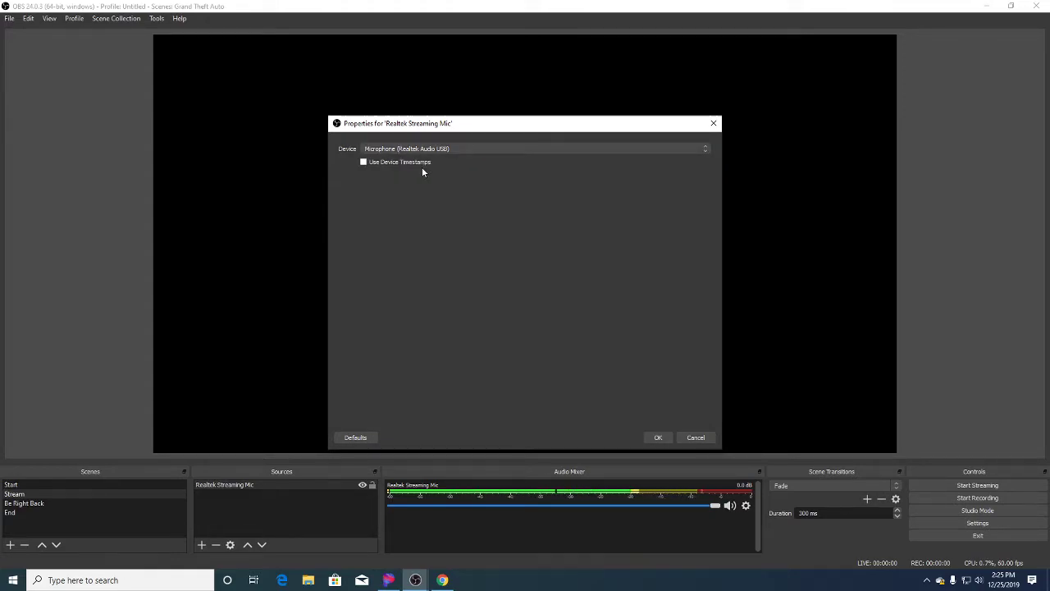
pyautogui.click(657, 439)
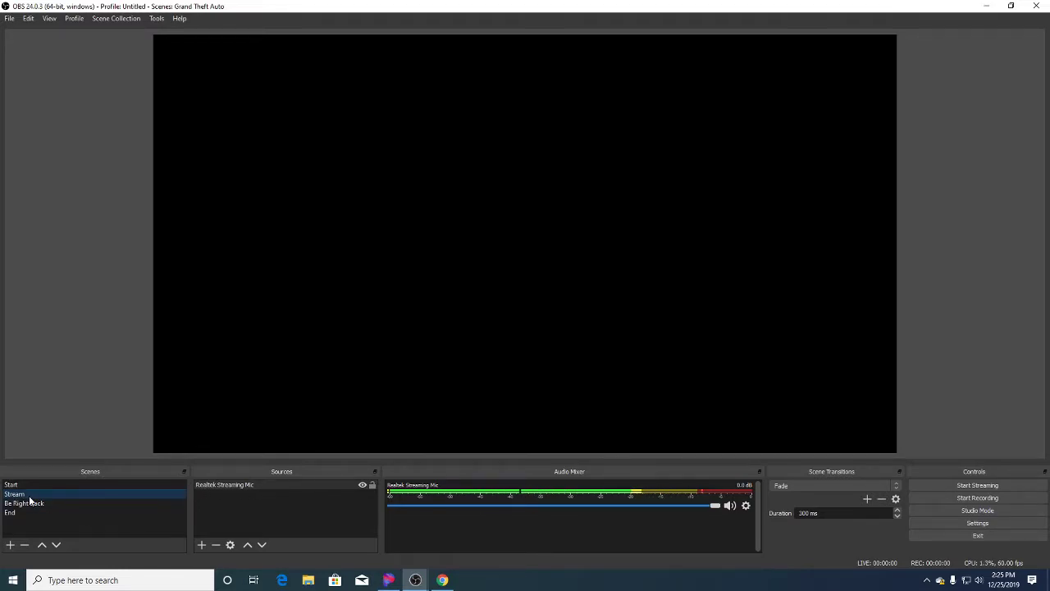
# Add Audio Output Capture 'Desktop Audio Corsair' using Headset Earphone (Corsair VOID Wireless Gaming Dongle)
pyautogui.click(201, 544)
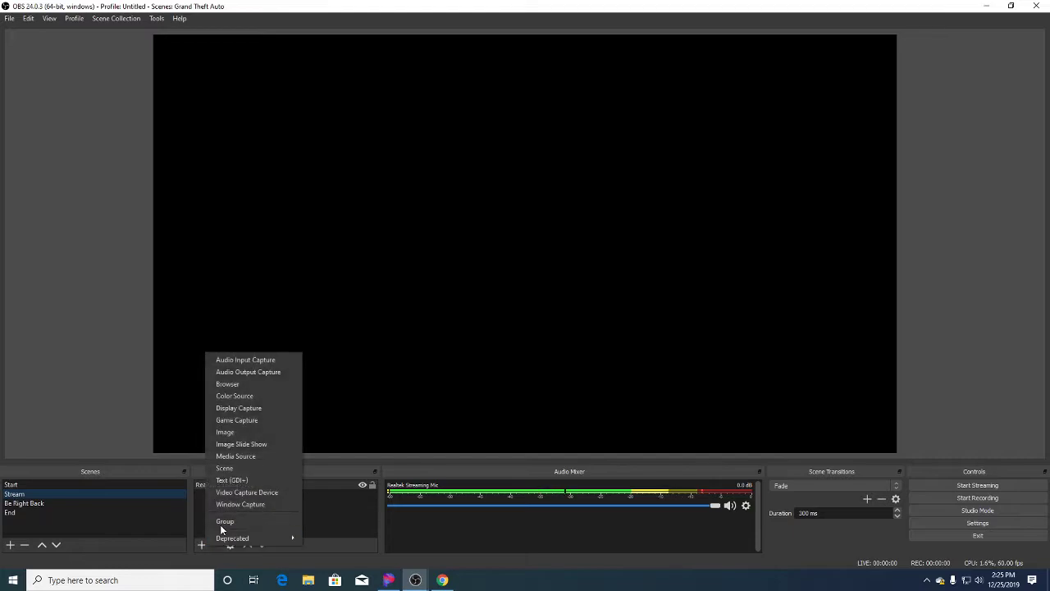
pyautogui.click(250, 374)
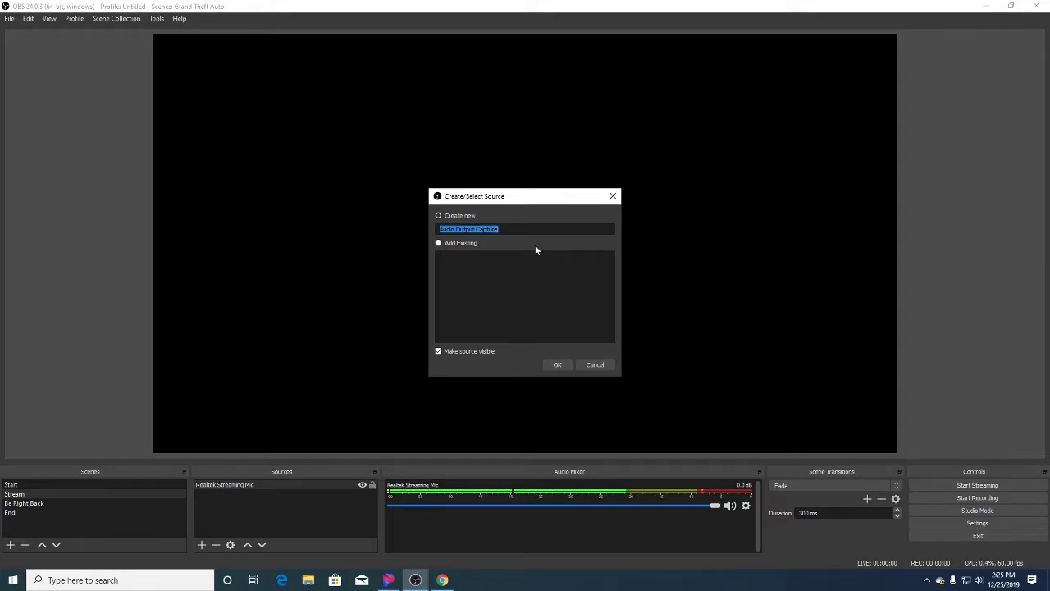
pyautogui.write('Re')
pyautogui.press('BackSpace')
pyautogui.press('BackSpace')
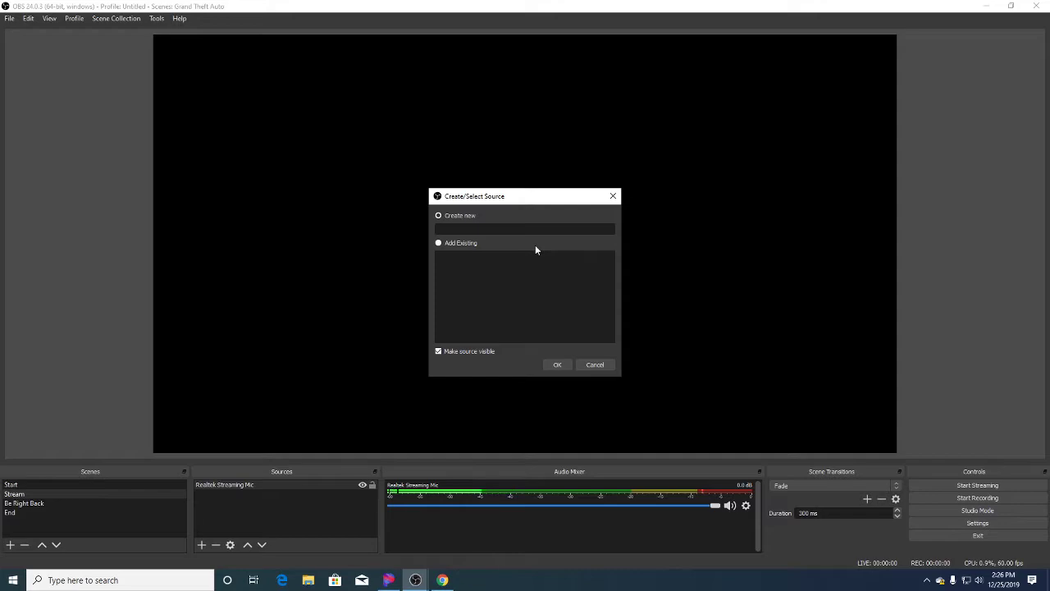
pyautogui.write('Desktop Au')
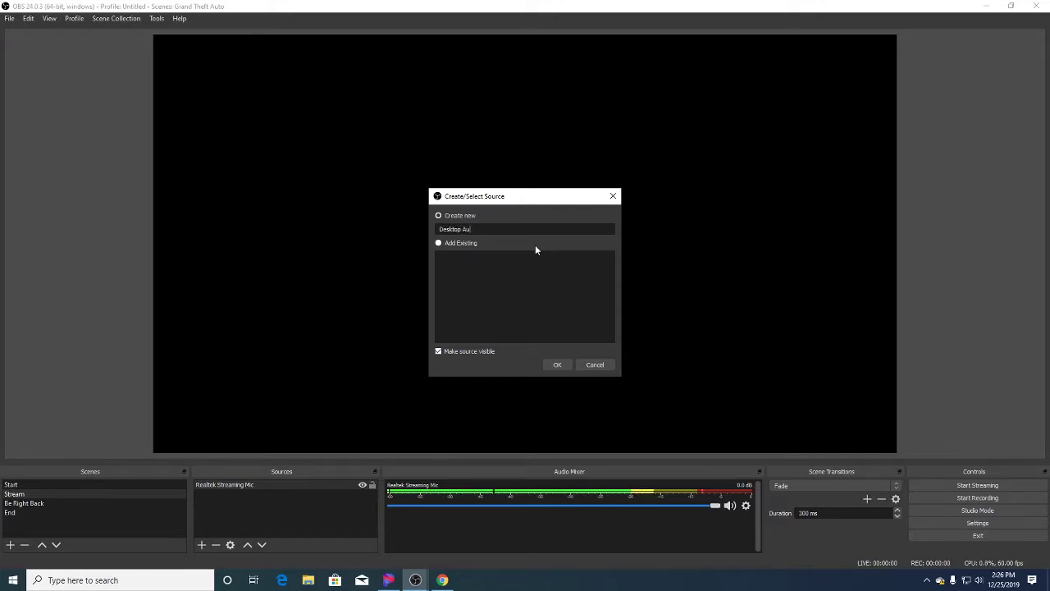
pyautogui.write('dio Corsaid')
pyautogui.press('BackSpace')
pyautogui.write('r')
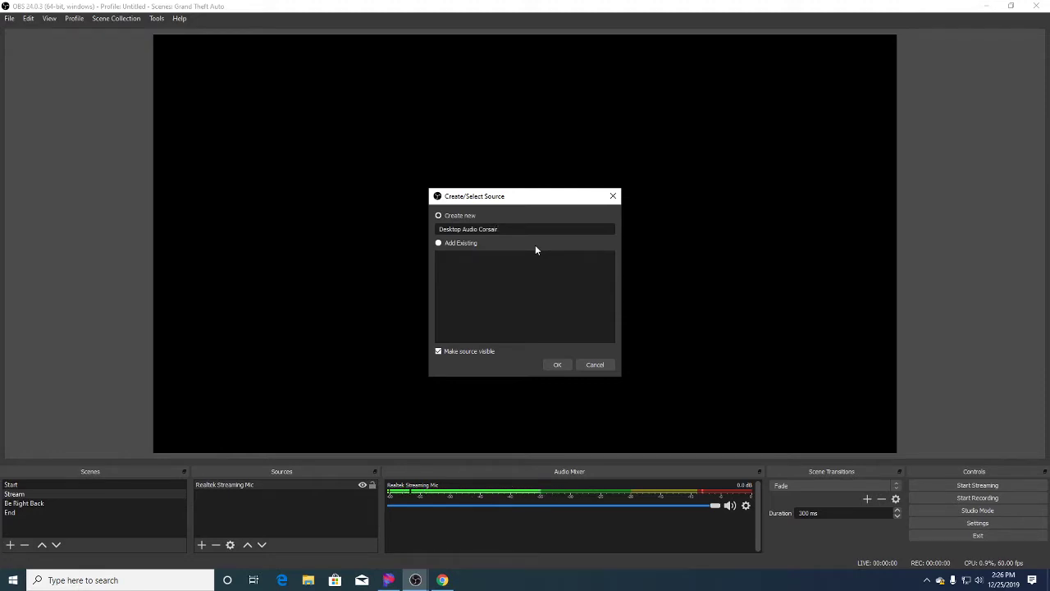
pyautogui.click(557, 364)
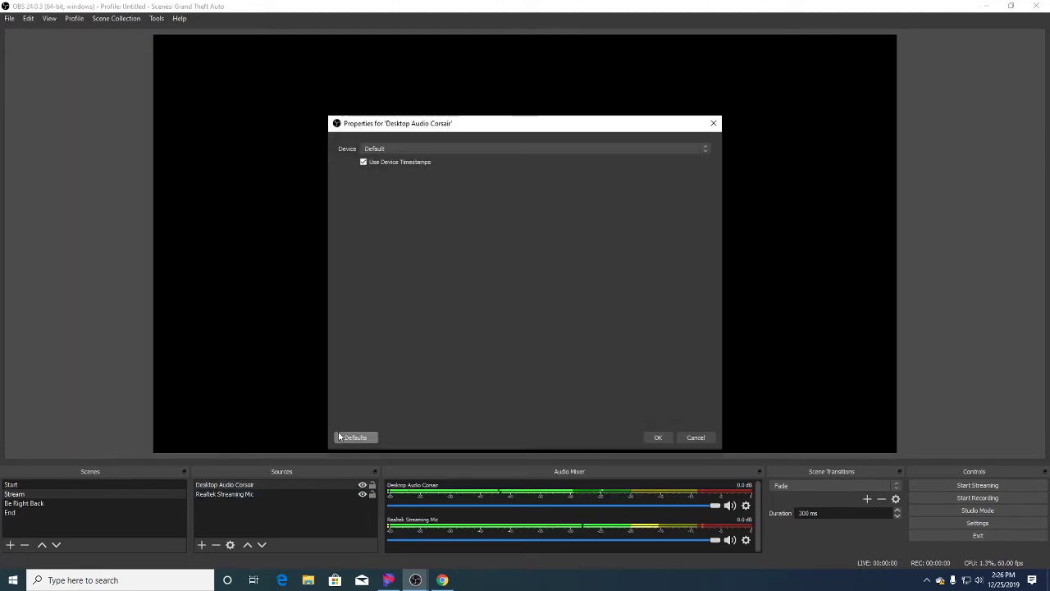
pyautogui.click(407, 149)
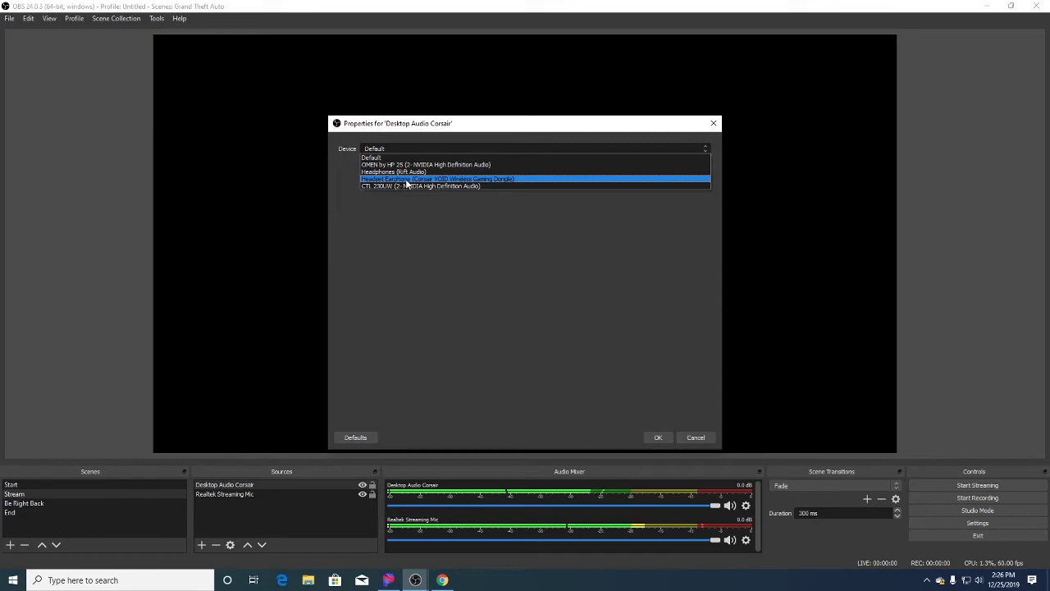
pyautogui.click(406, 179)
pyautogui.click(658, 437)
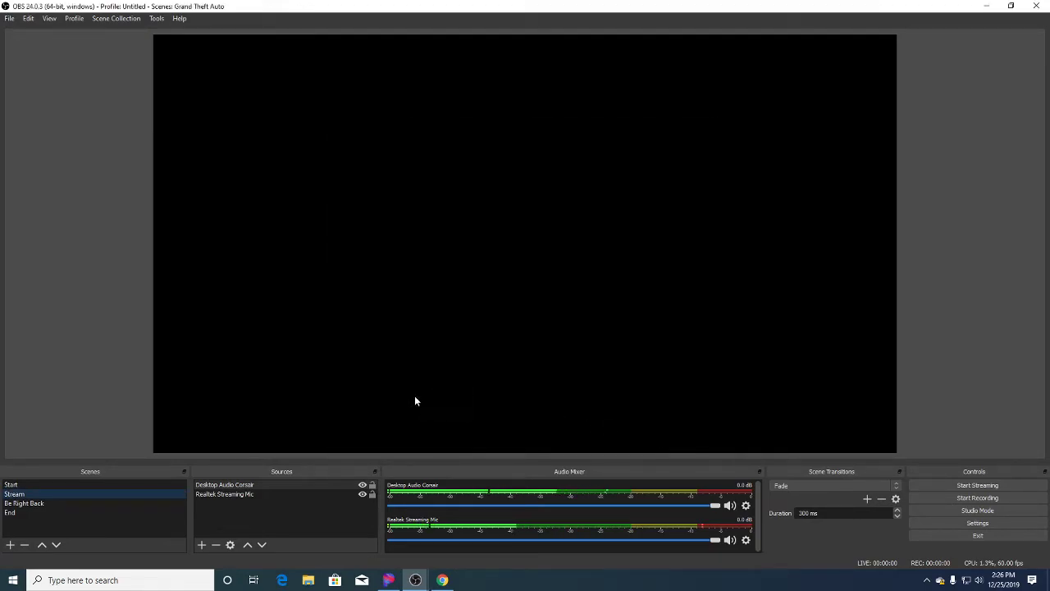
# Create a new source group named Audio Captures
pyautogui.rightClick(234, 506)
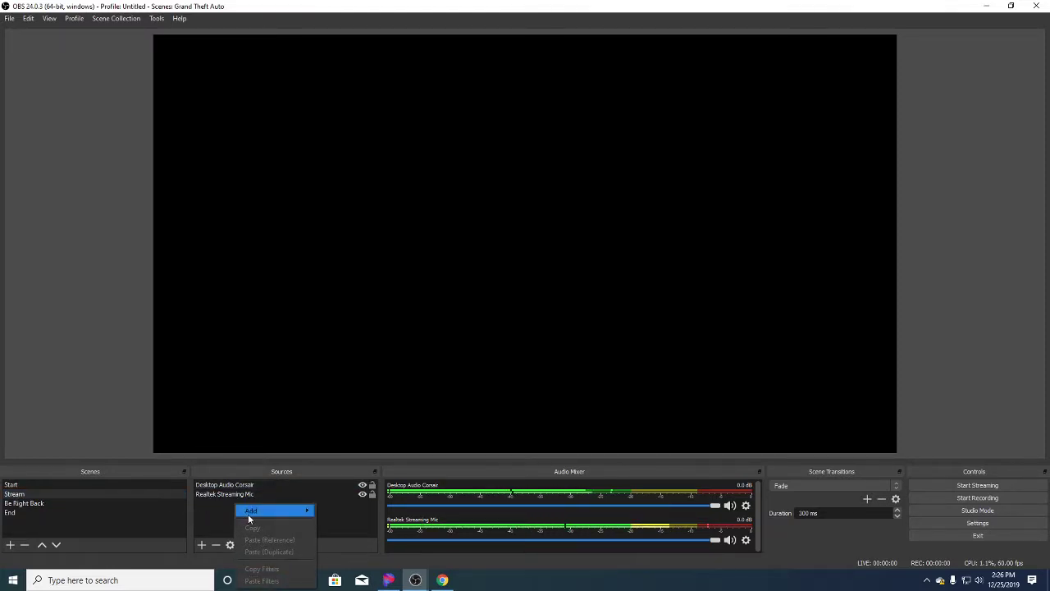
pyautogui.moveTo(251, 512)
pyautogui.click(351, 566)
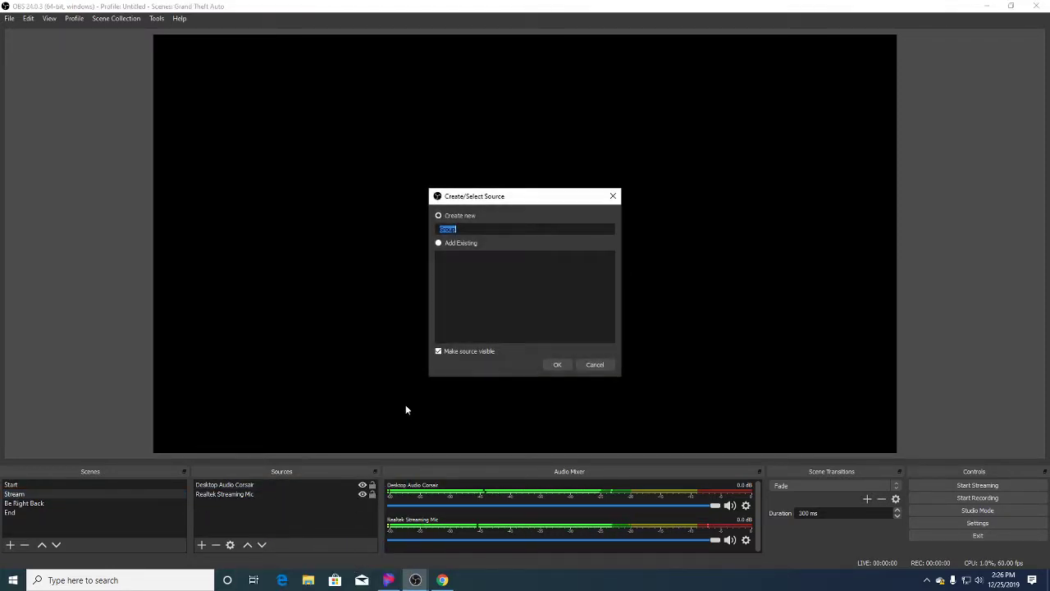
pyautogui.write('Audio')
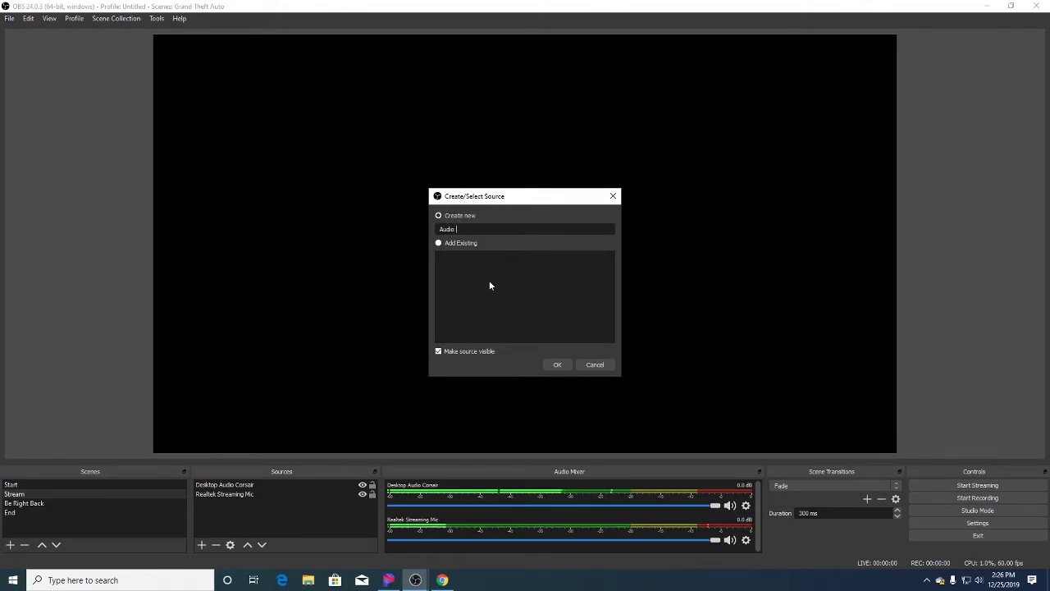
pyautogui.write(' Captures')
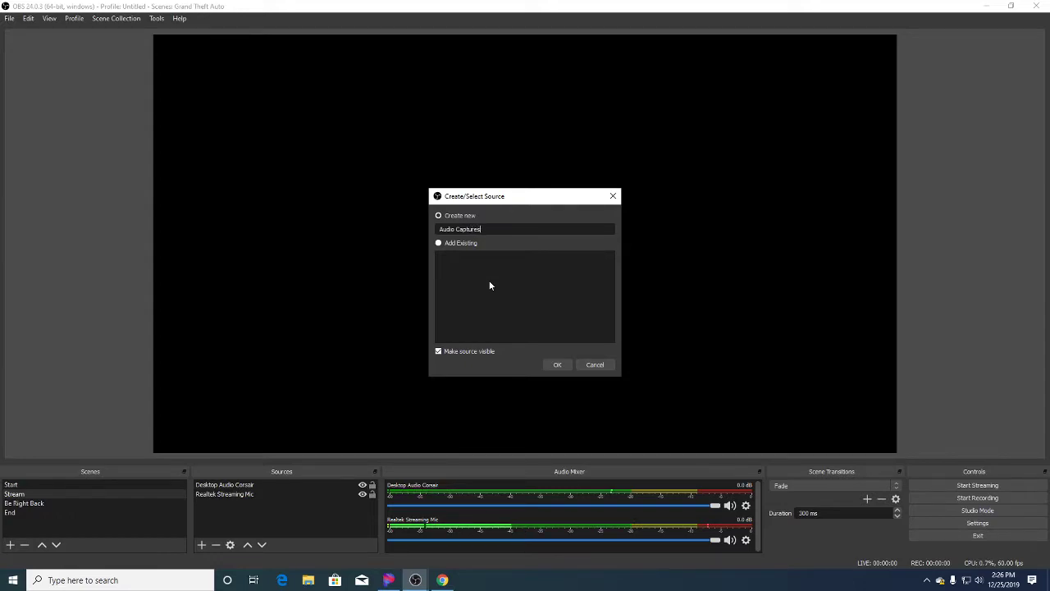
pyautogui.click(556, 363)
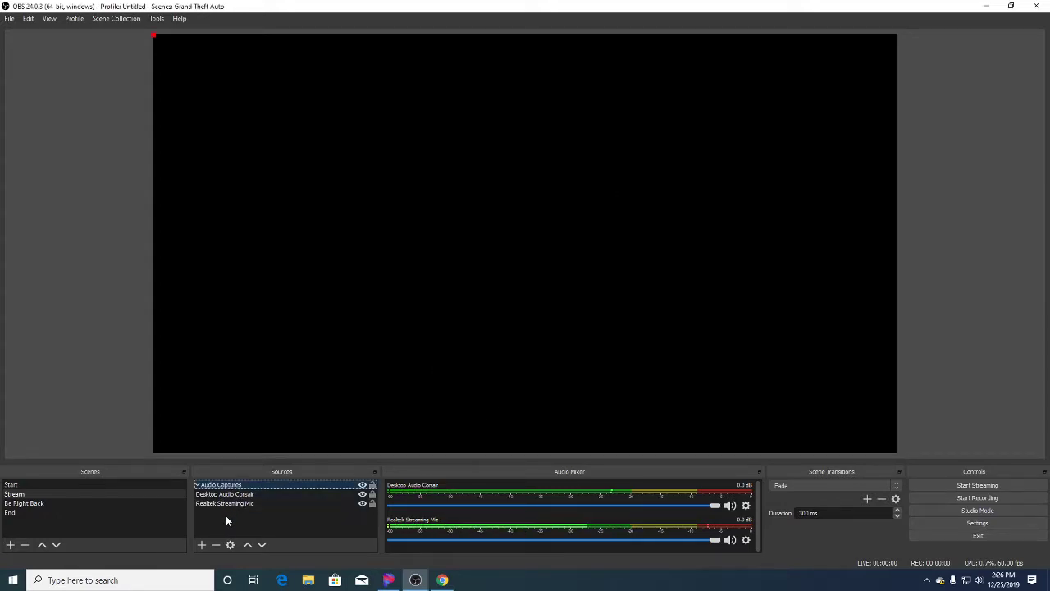
# Move Desktop Audio Corsair and Realtek Streaming Mic into Audio Captures and collapse it
pyautogui.moveTo(240, 497); pyautogui.dragTo(238, 493)
pyautogui.click(238, 504)
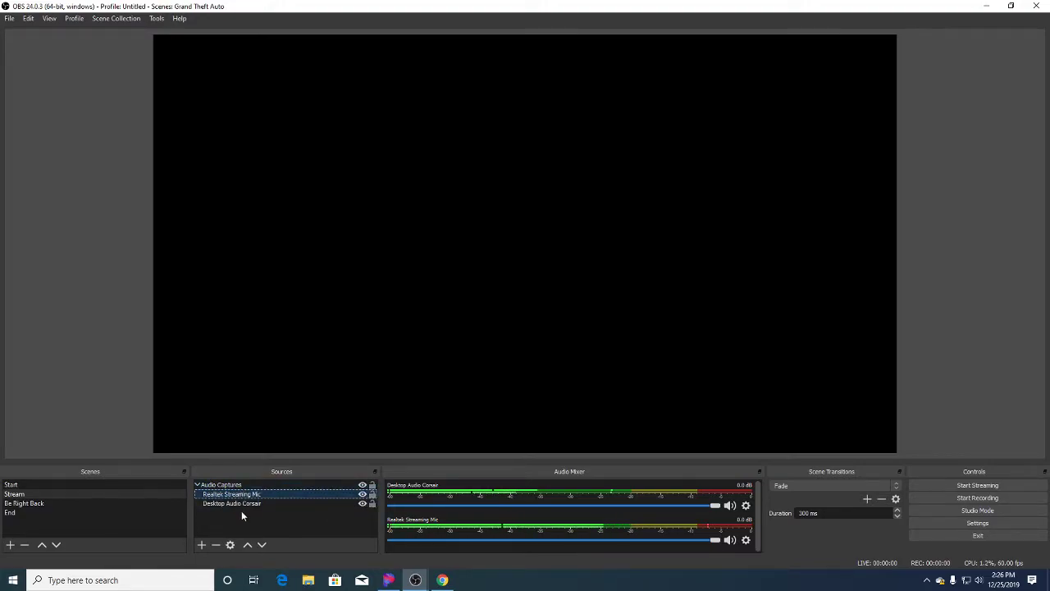
pyautogui.click(198, 485)
pyautogui.click(198, 484)
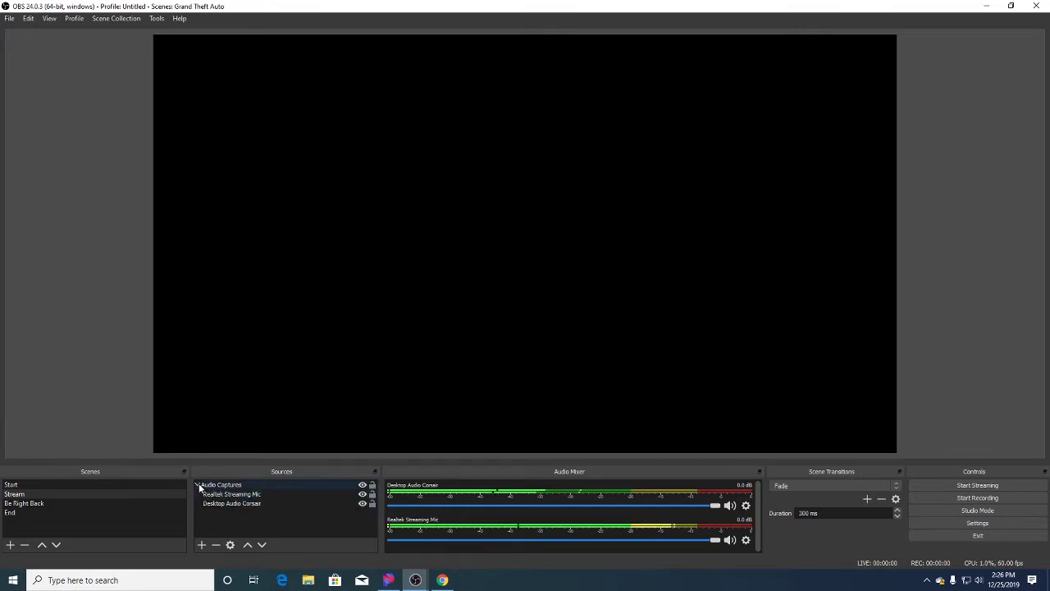
pyautogui.click(198, 485)
pyautogui.click(202, 545)
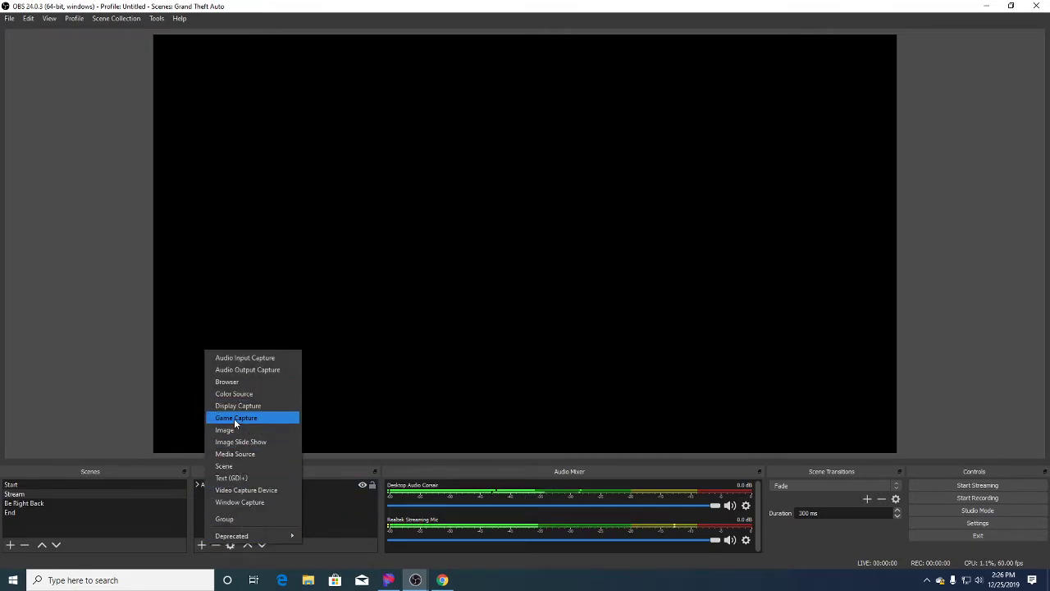
# Create a group named Stream Visual above Audio Captures and select it
pyautogui.click(248, 520)
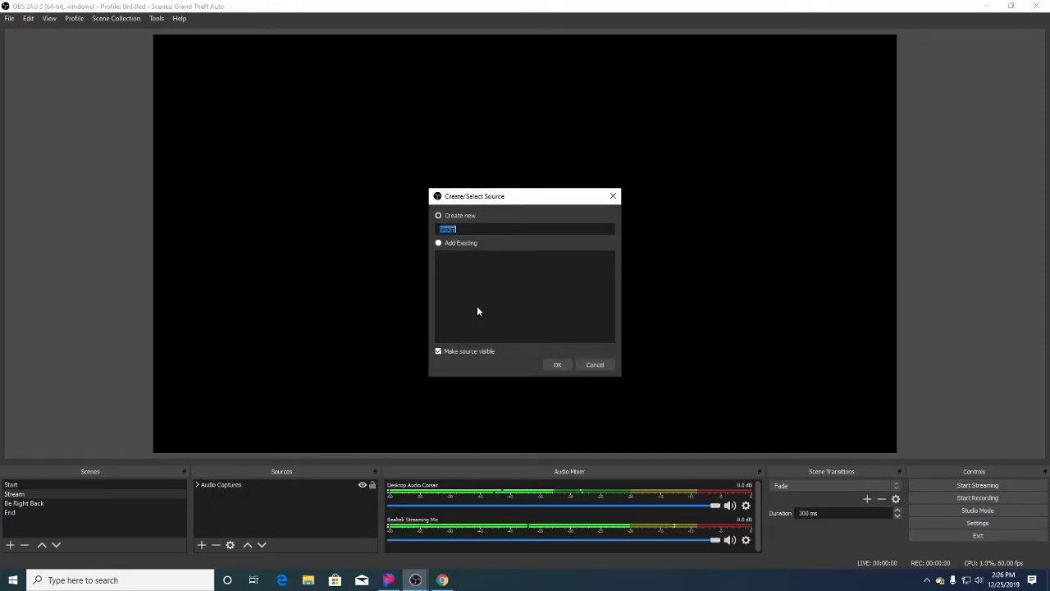
pyautogui.write('Visual')
pyautogui.press('BackSpace')
pyautogui.press('BackSpace')
pyautogui.press('BackSpace')
pyautogui.press('BackSpace')
pyautogui.press('BackSpace')
pyautogui.press('BackSpace')
pyautogui.press('BackSpace')
pyautogui.write('Stream Scene')
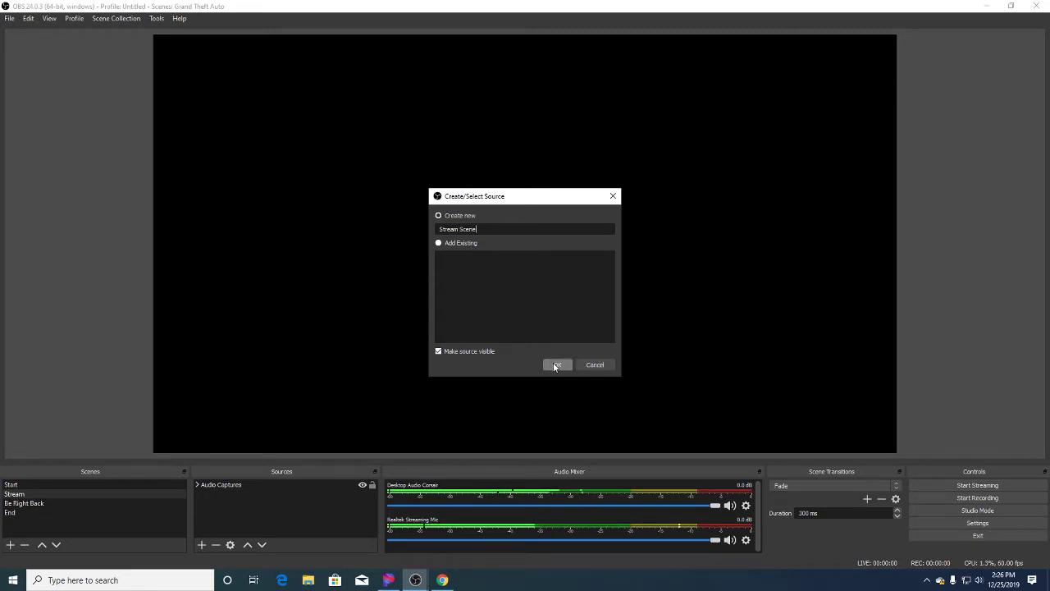
pyautogui.press('BackSpace')
pyautogui.write('Visual')
pyautogui.click(555, 366)
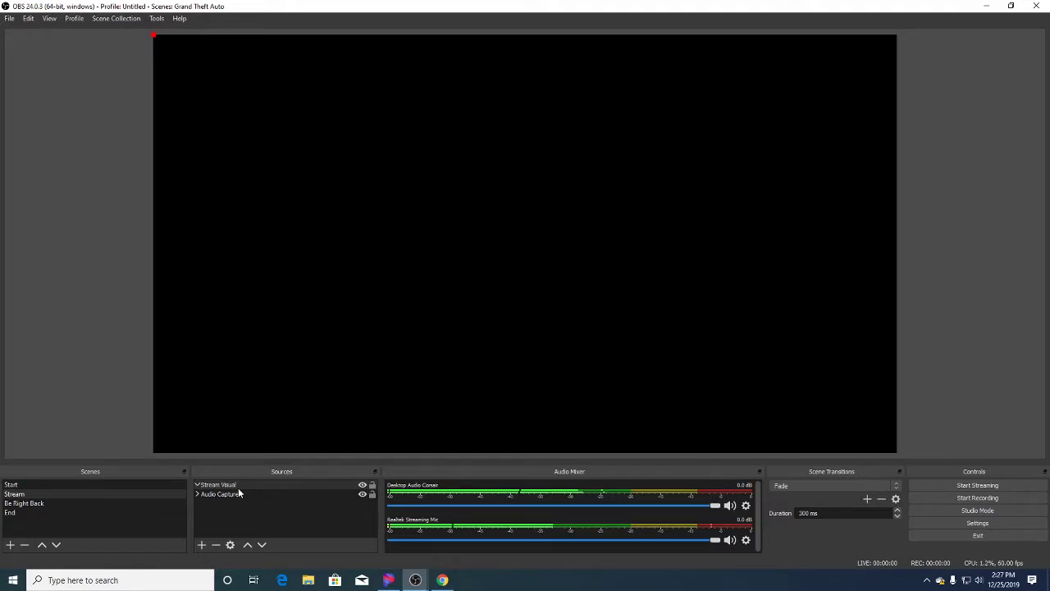
pyautogui.click(203, 487)
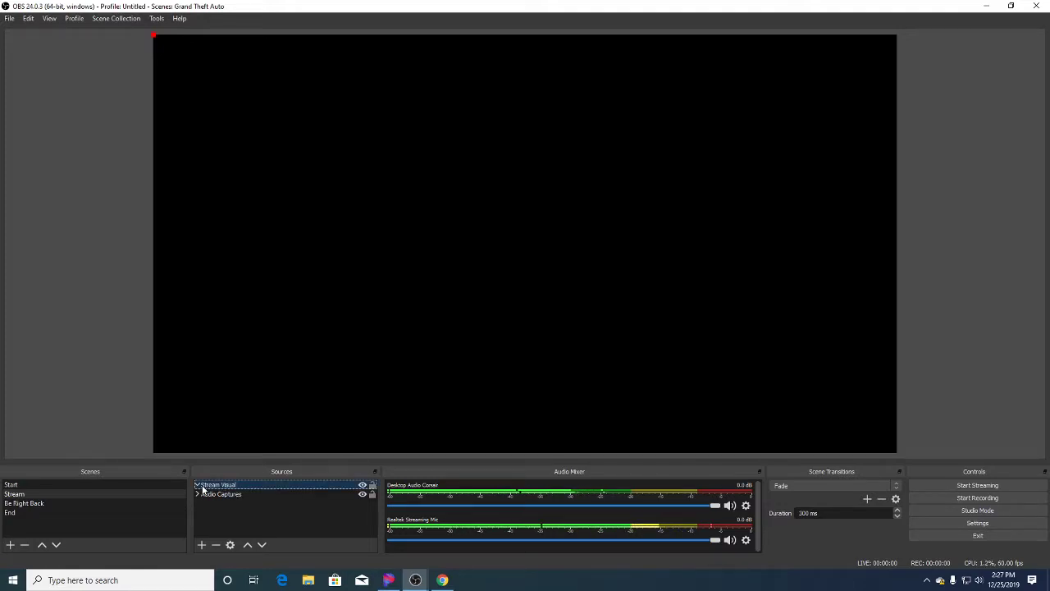
# Start a new Display Capture source and name it Monitor 1
pyautogui.click(201, 544)
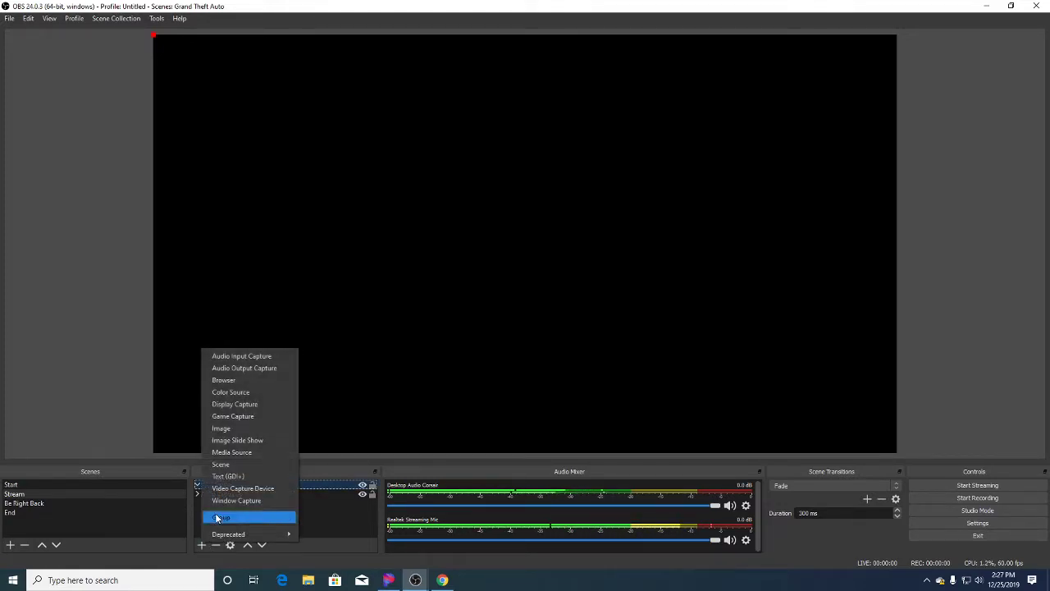
pyautogui.click(238, 405)
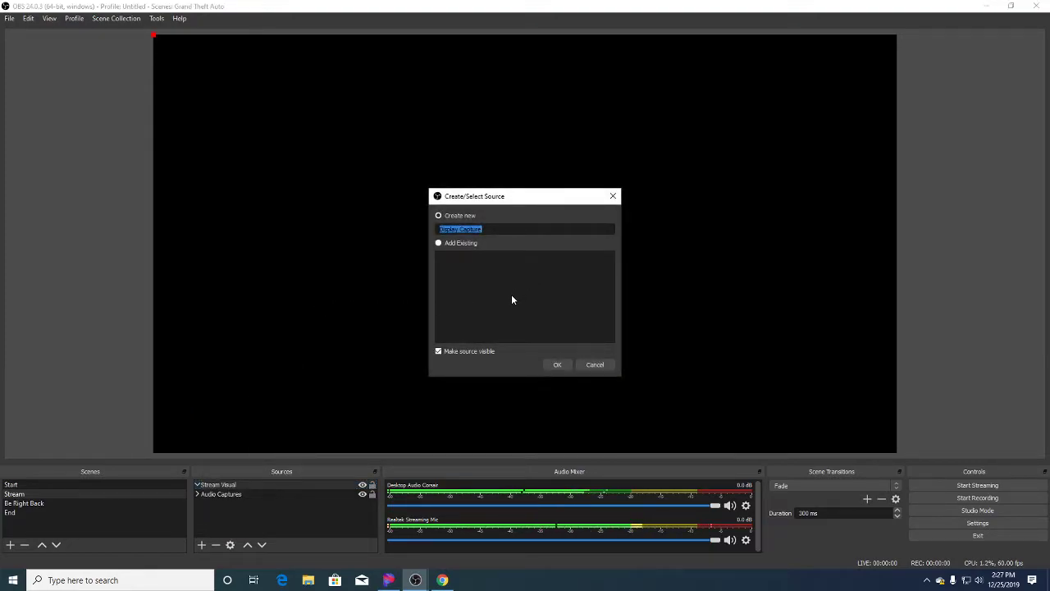
pyautogui.write('Mon')
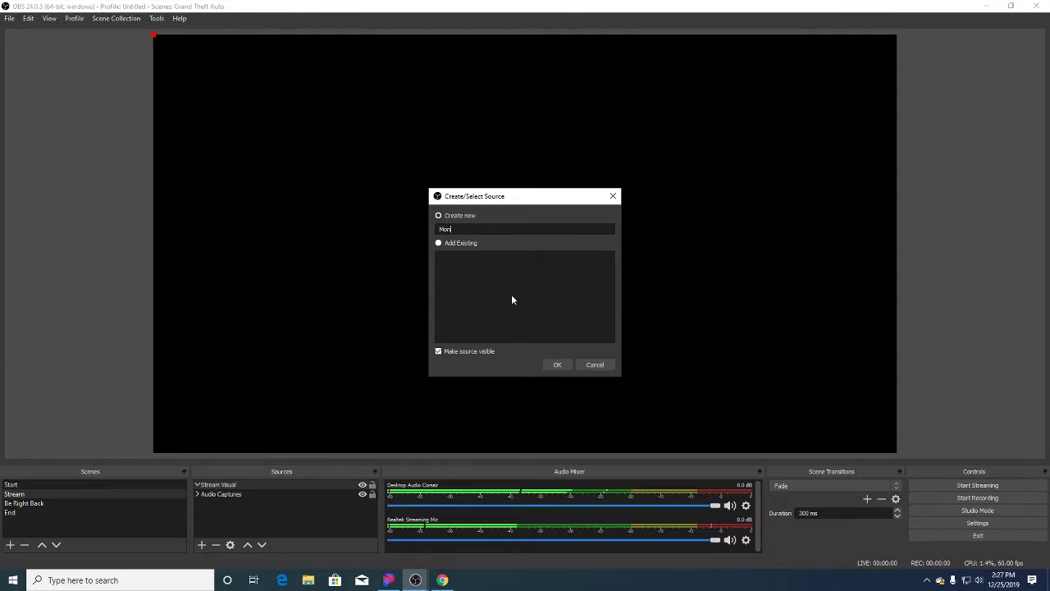
pyautogui.write('itor 1')
# Create Monitor 1 capturing Display 1 (1920x1080 @ 0,0)
pyautogui.click(557, 364)
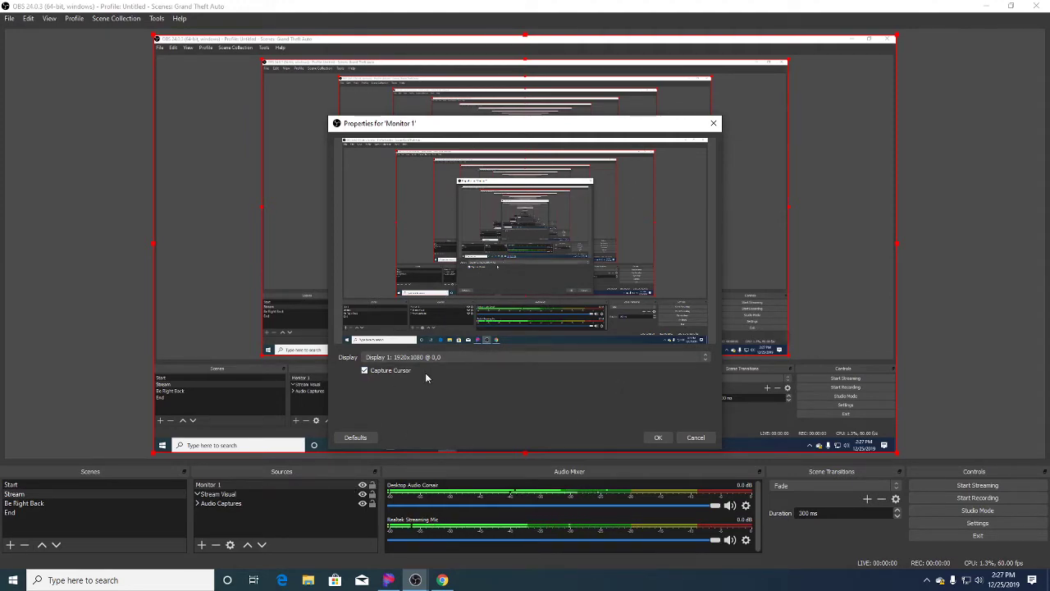
pyautogui.click(386, 358)
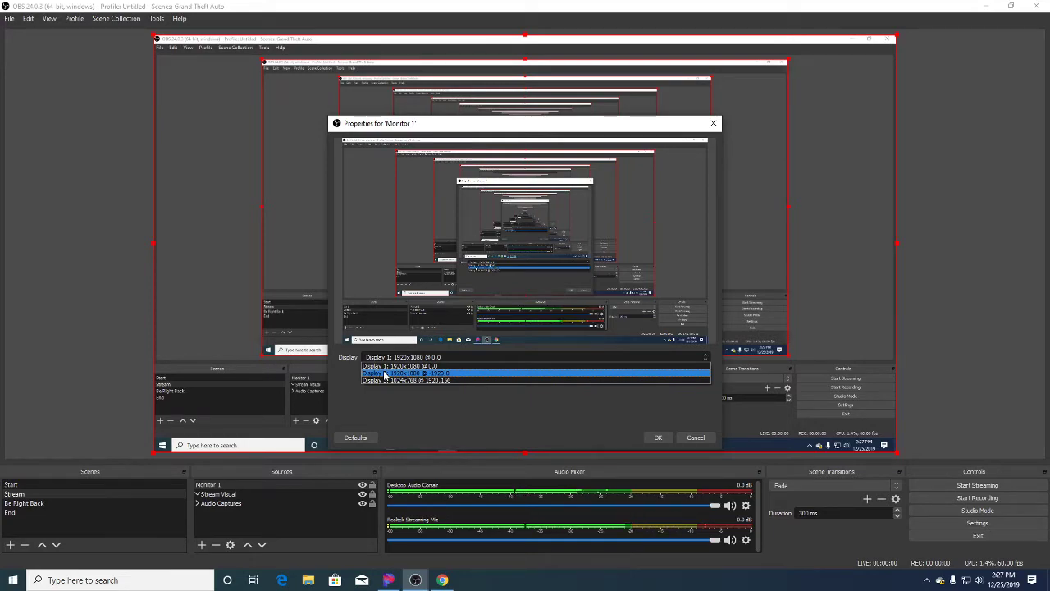
pyautogui.click(384, 373)
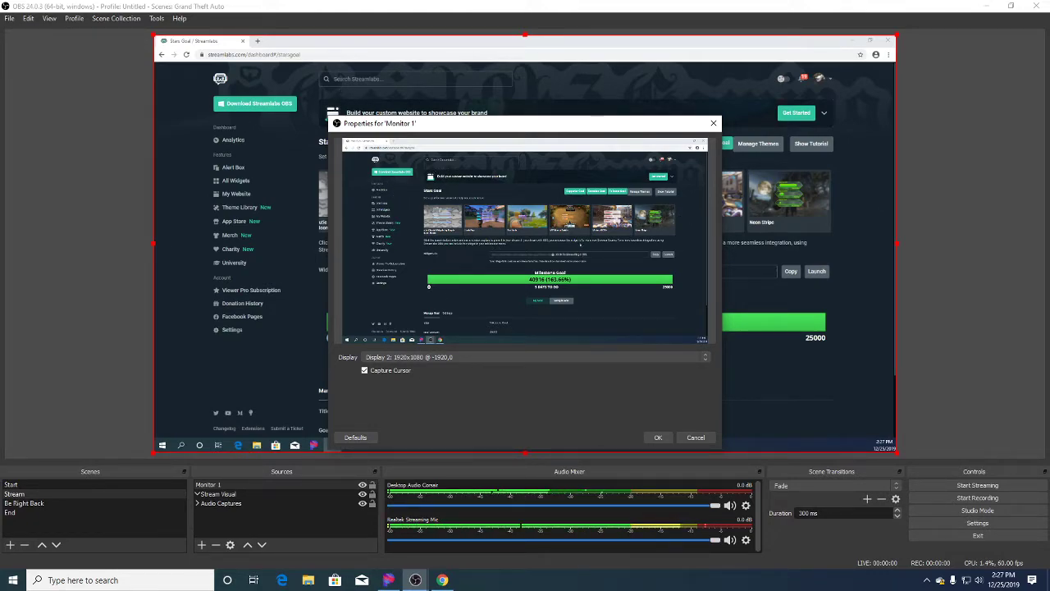
pyautogui.click(452, 361)
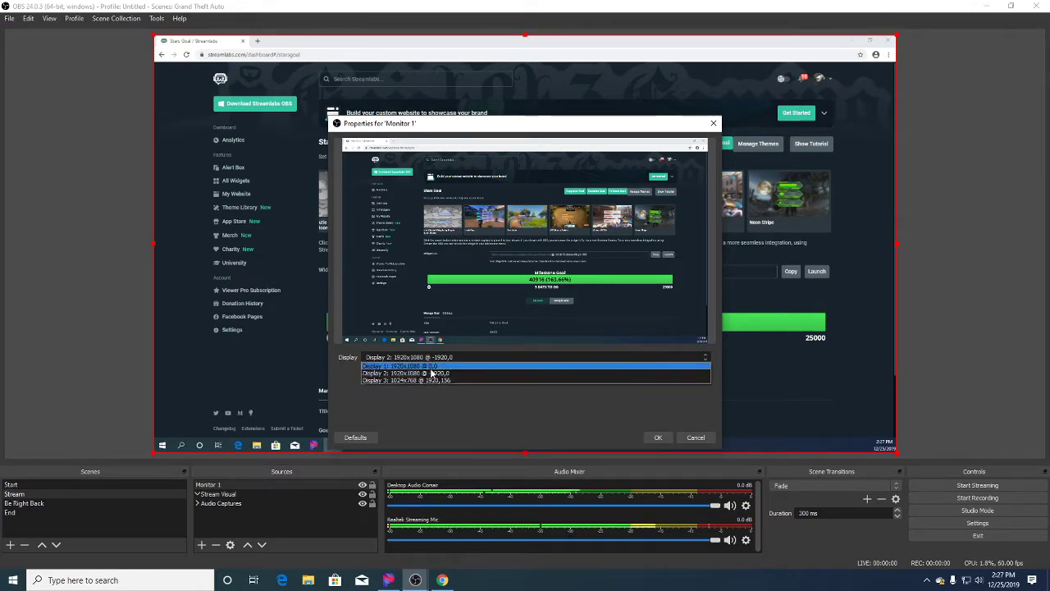
pyautogui.click(430, 366)
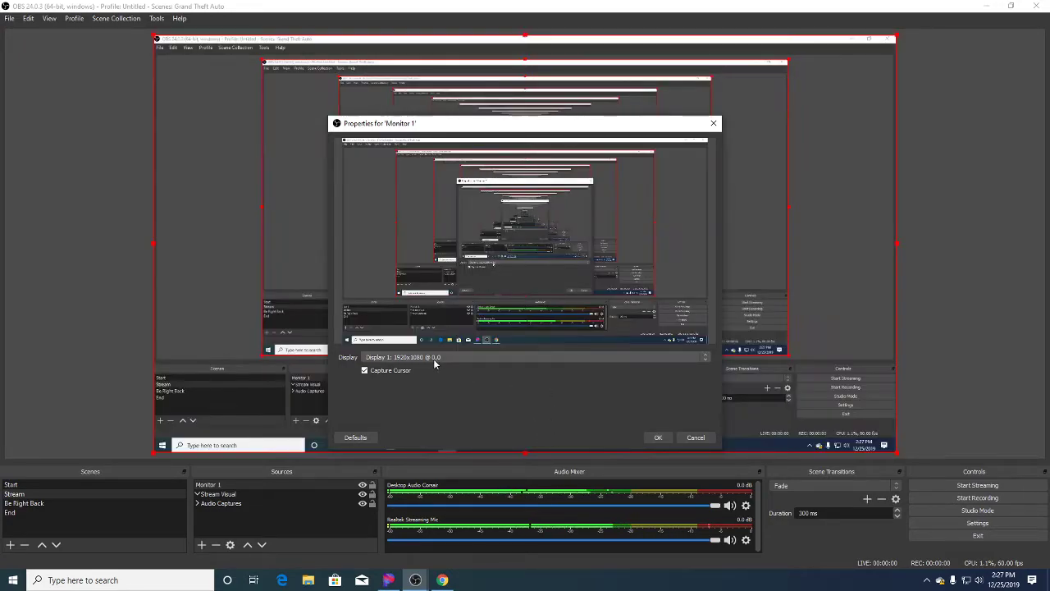
pyautogui.click(658, 439)
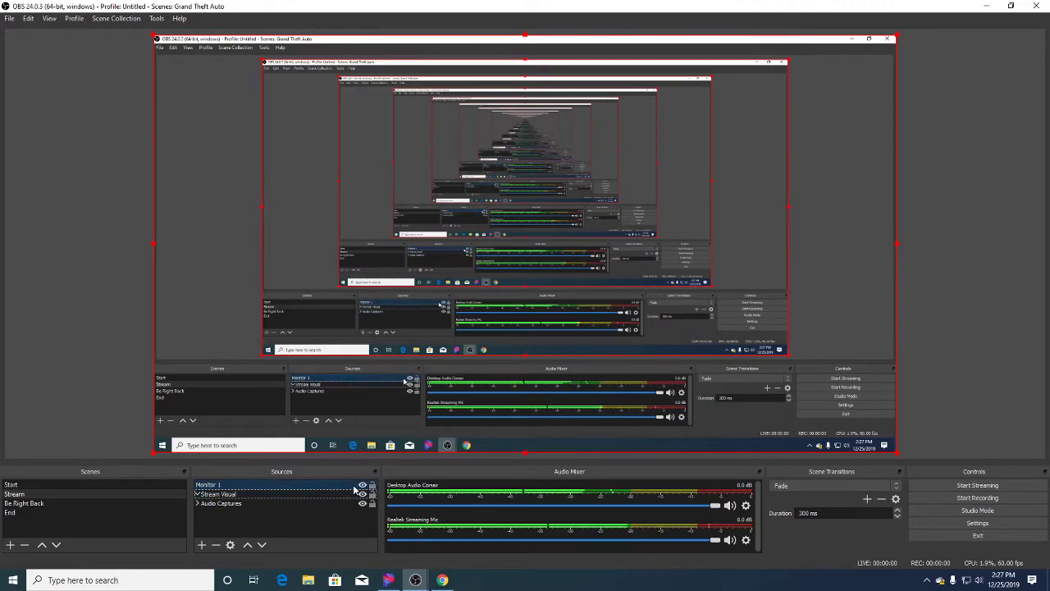
# Move Monitor 1 into the Stream Visual group and leave it hidden
pyautogui.moveTo(297, 486); pyautogui.dragTo(296, 495)
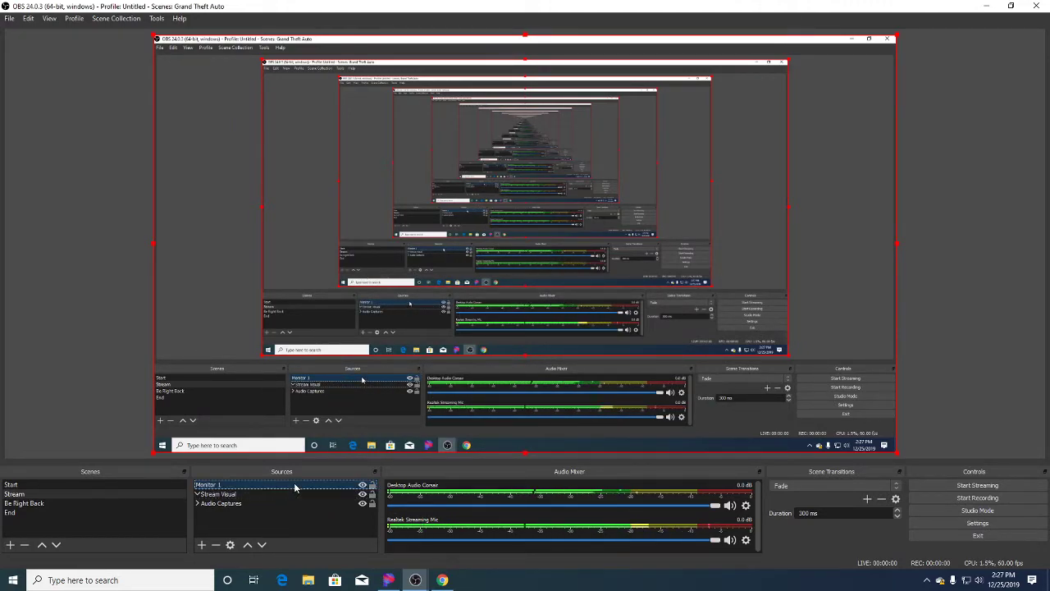
pyautogui.click(362, 494)
pyautogui.click(362, 495)
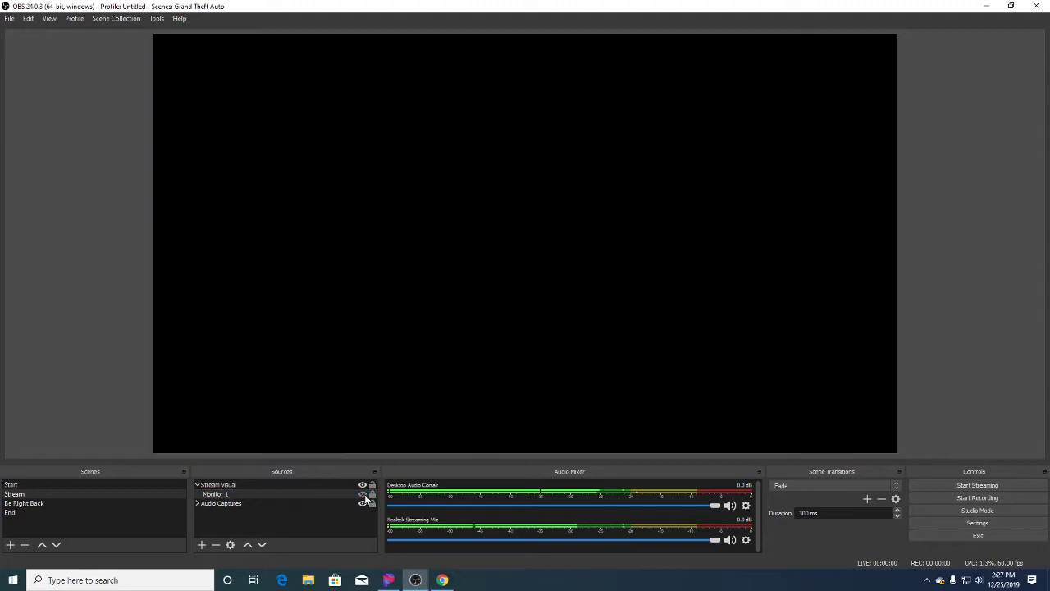
pyautogui.click(363, 495)
pyautogui.click(240, 486)
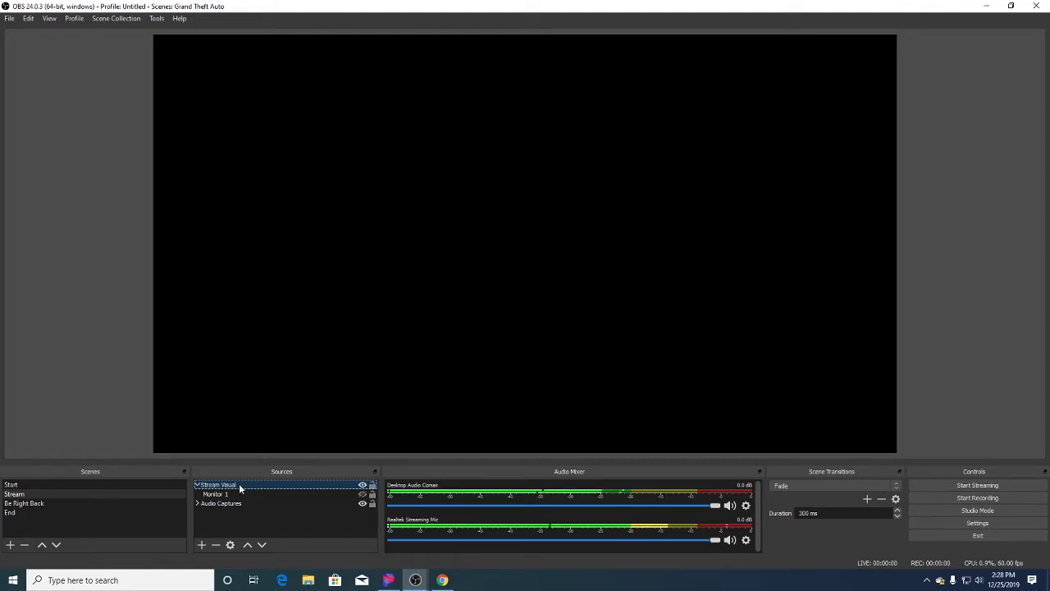
# Add a Browser source named Milestone Goal and bring up the Streamlabs goal page
pyautogui.click(201, 545)
pyautogui.click(228, 382)
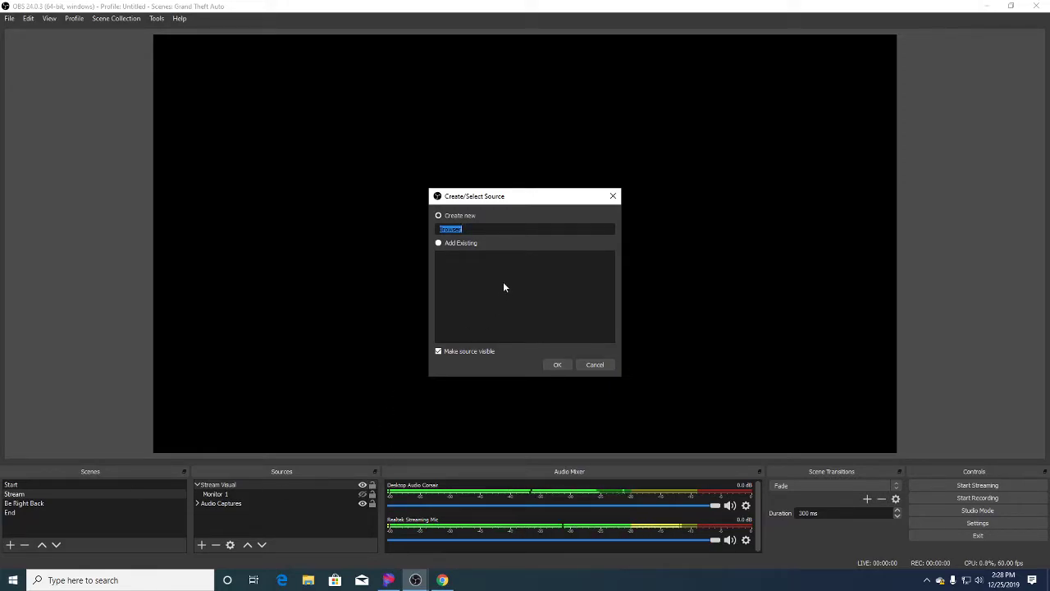
pyautogui.press('BackSpace')
pyautogui.write('Milestone Go')
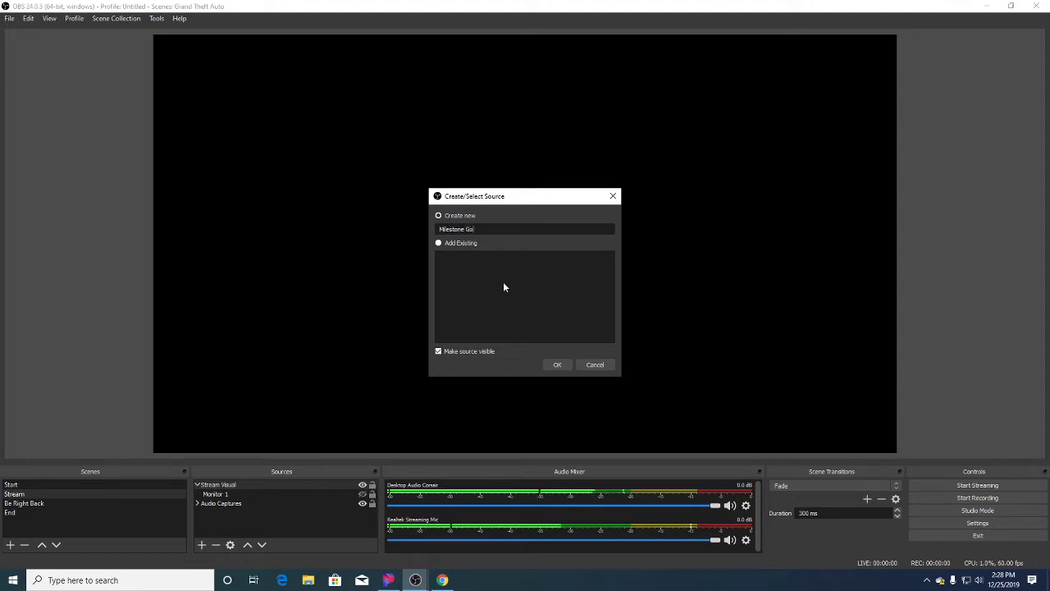
pyautogui.write('al')
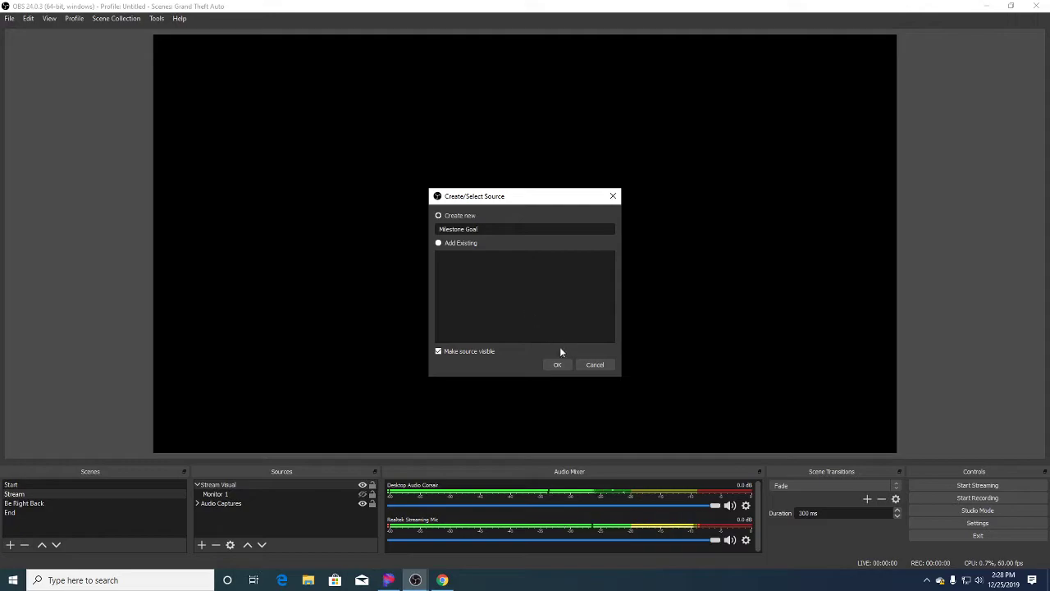
pyautogui.click(561, 368)
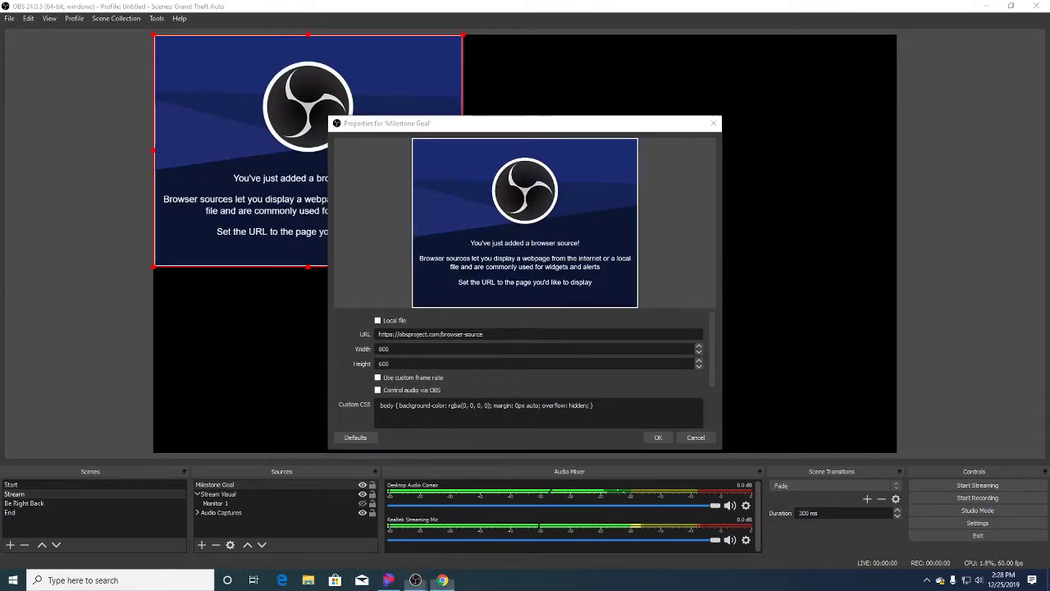
pyautogui.click(442, 580)
# Copy the Stars Goal widget URL from Streamlabs and restore Chrome to reveal OBS
pyautogui.moveTo(378, 245); pyautogui.dragTo(485, 51)
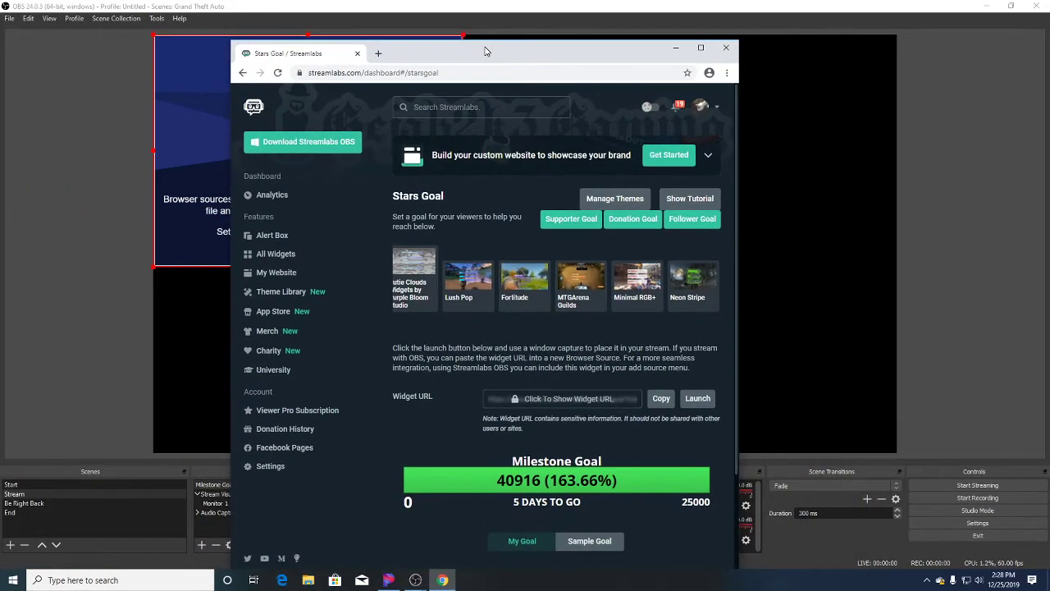
pyautogui.doubleClick(485, 51)
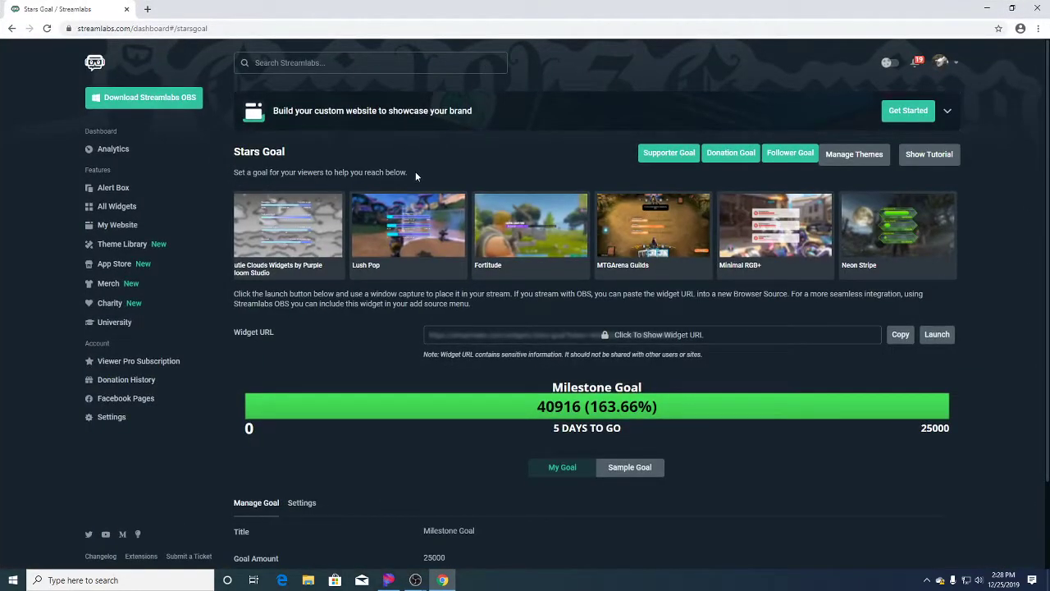
pyautogui.click(644, 337)
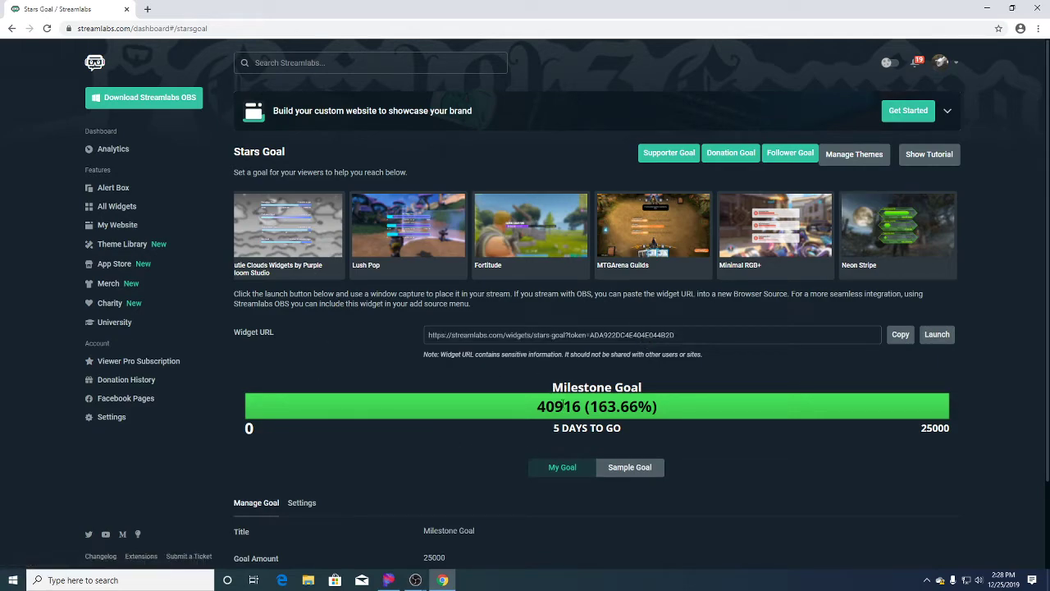
pyautogui.scroll(-2, 427, 450)
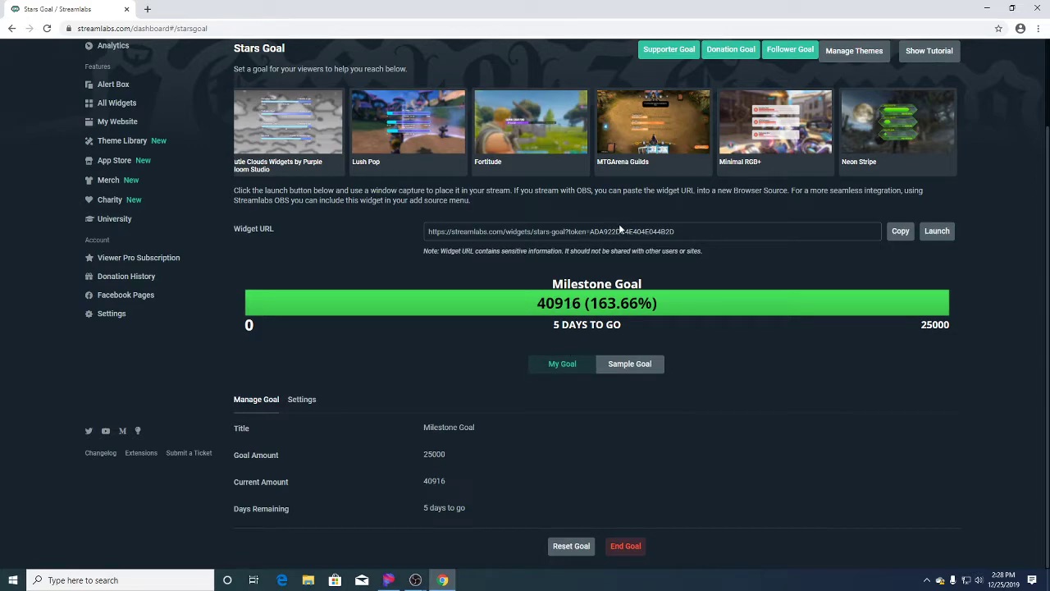
pyautogui.click(585, 232)
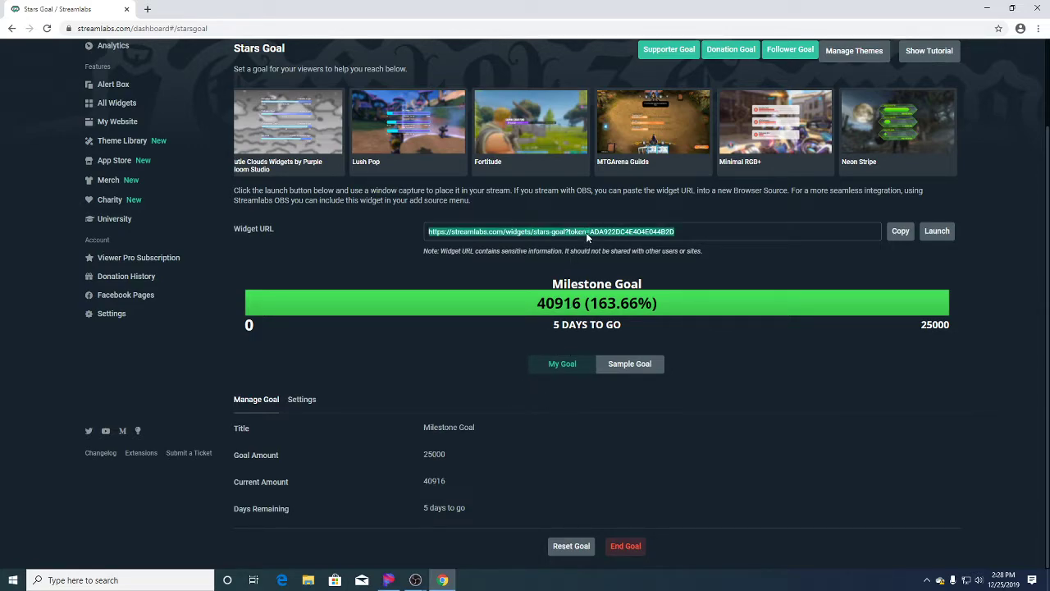
pyautogui.click(900, 231)
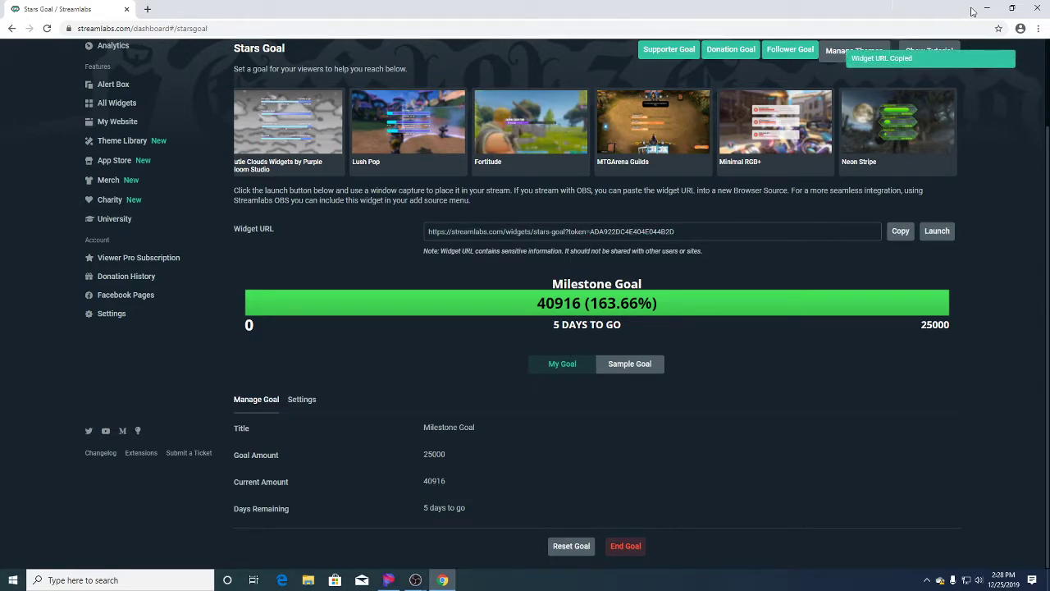
pyautogui.moveTo(909, 20); pyautogui.dragTo(0, 82)
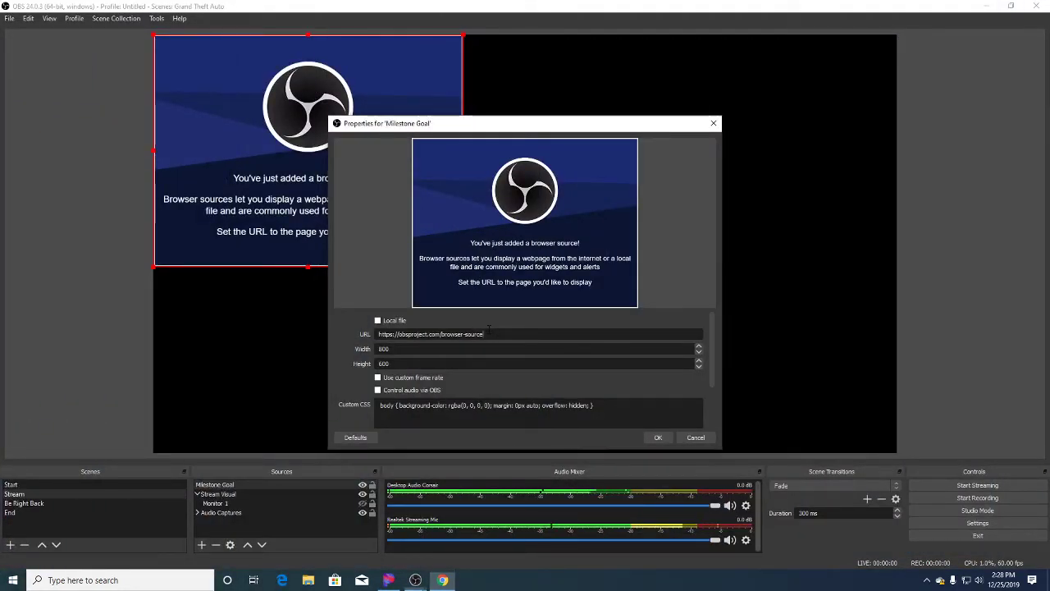
# Paste the goal widget URL into the Milestone Goal source and move it toward the canvas centre
pyautogui.tripleClick(426, 333)
pyautogui.rightClick(393, 336)
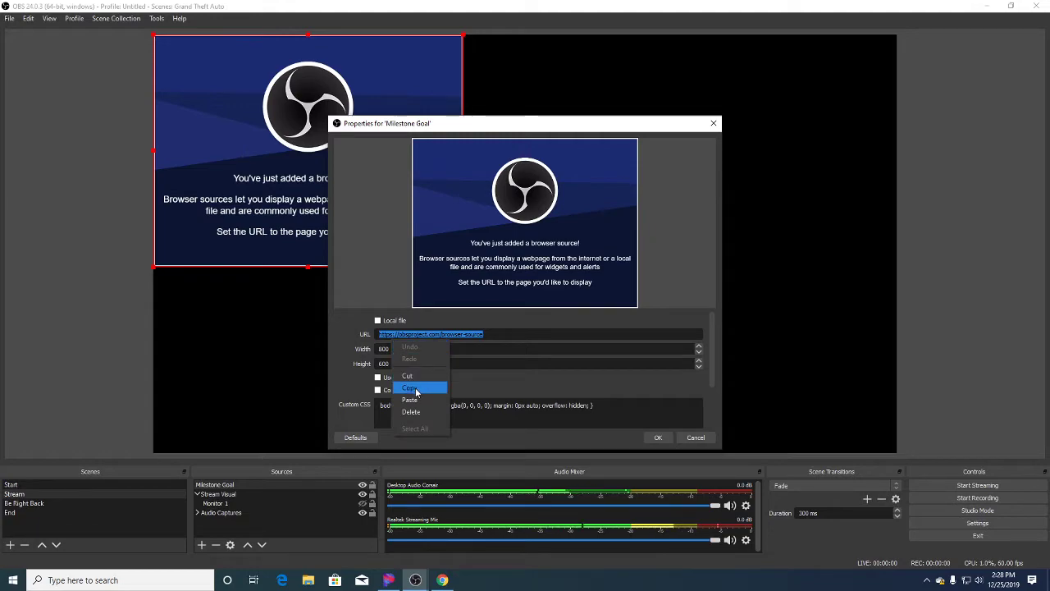
pyautogui.click(409, 400)
pyautogui.click(658, 439)
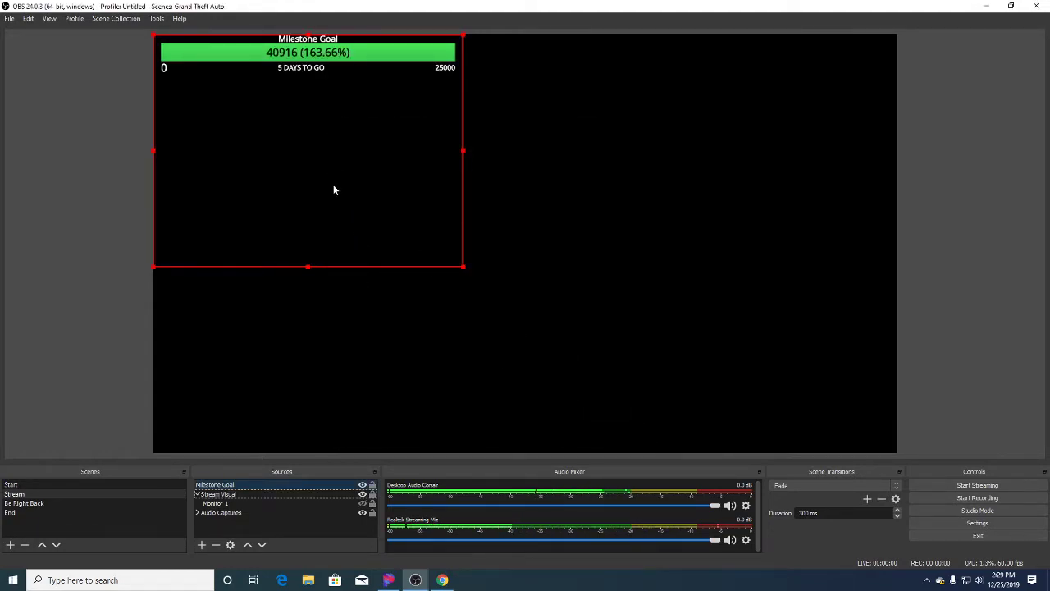
pyautogui.moveTo(338, 189); pyautogui.dragTo(555, 237)
# Stretch the Milestone Goal source to fill the canvas with Transform > Stretch to screen
pyautogui.moveTo(517, 324); pyautogui.dragTo(507, 63)
pyautogui.rightClick(507, 63)
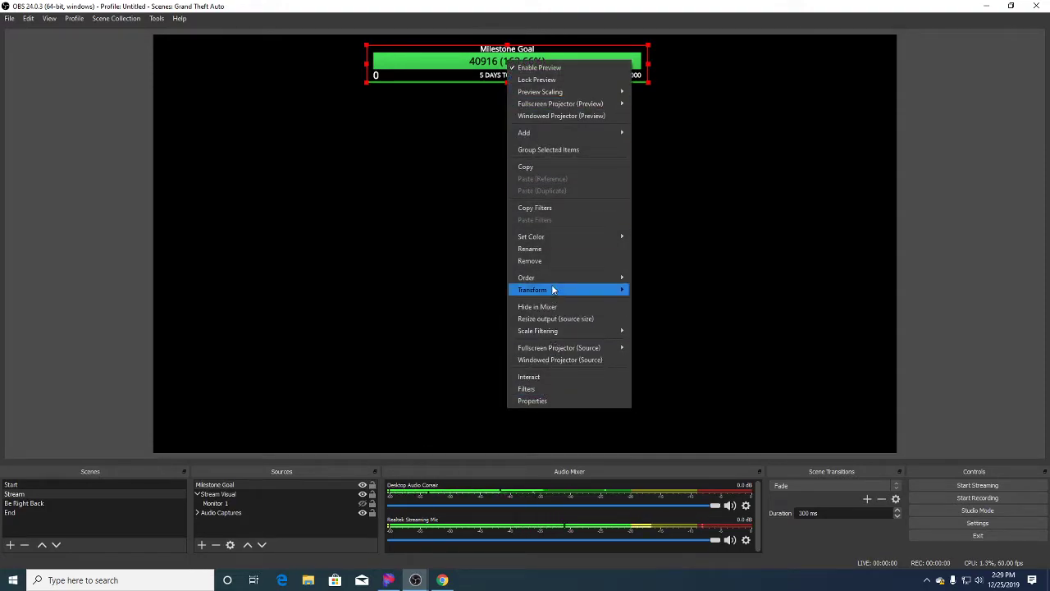
pyautogui.moveTo(554, 289)
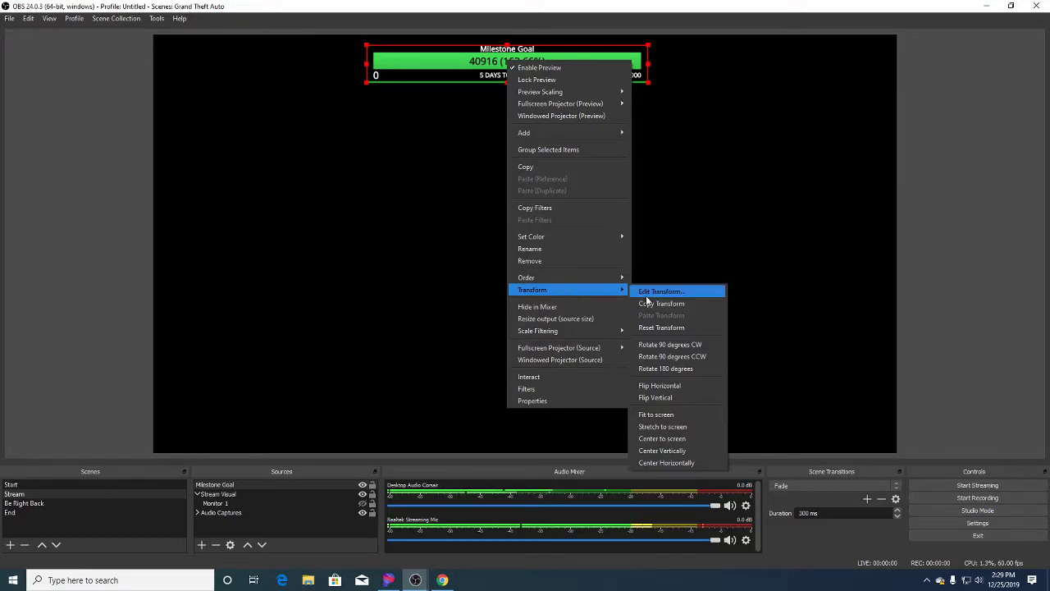
pyautogui.click(665, 428)
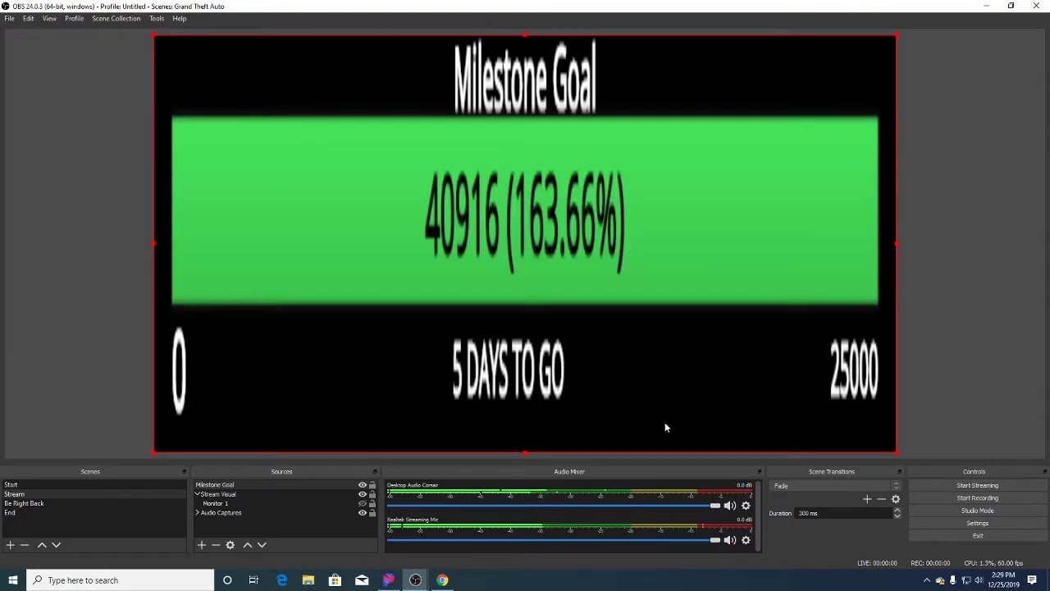
# Squash the goal bar into a narrow strip and move it to the top of the canvas
pyautogui.rightClick(538, 349)
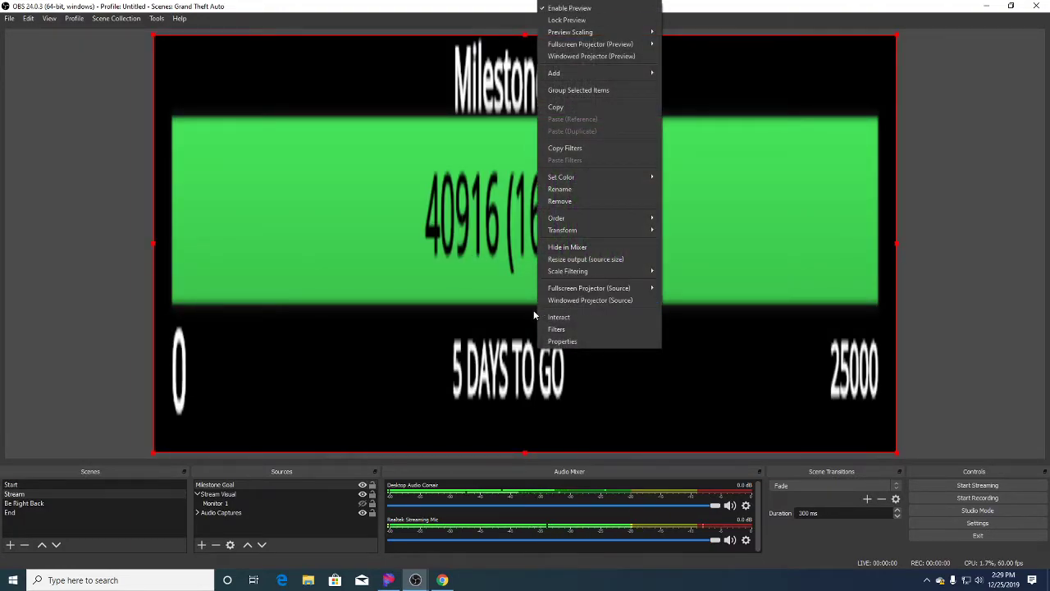
pyautogui.click(525, 451)
pyautogui.moveTo(525, 454); pyautogui.dragTo(520, 72)
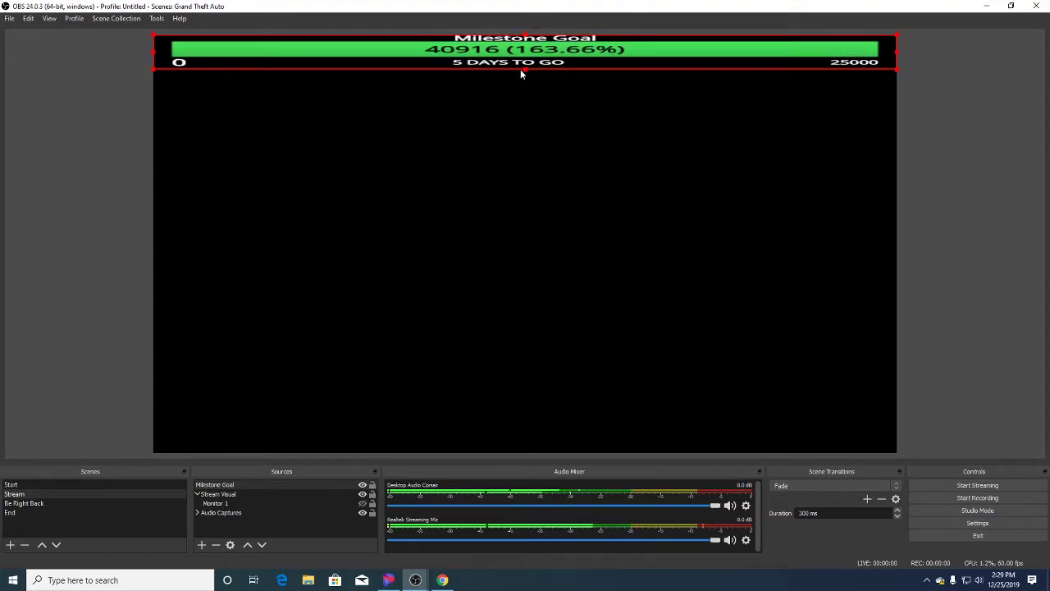
pyautogui.click(150, 55)
pyautogui.click(198, 55)
pyautogui.moveTo(155, 52); pyautogui.dragTo(700, 80)
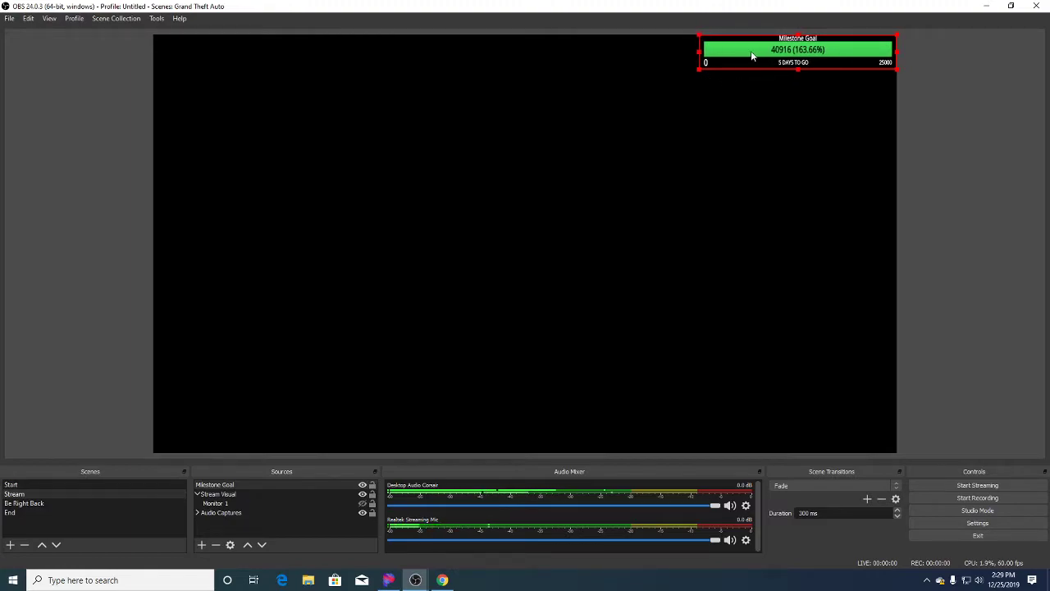
pyautogui.moveTo(751, 56); pyautogui.dragTo(470, 52)
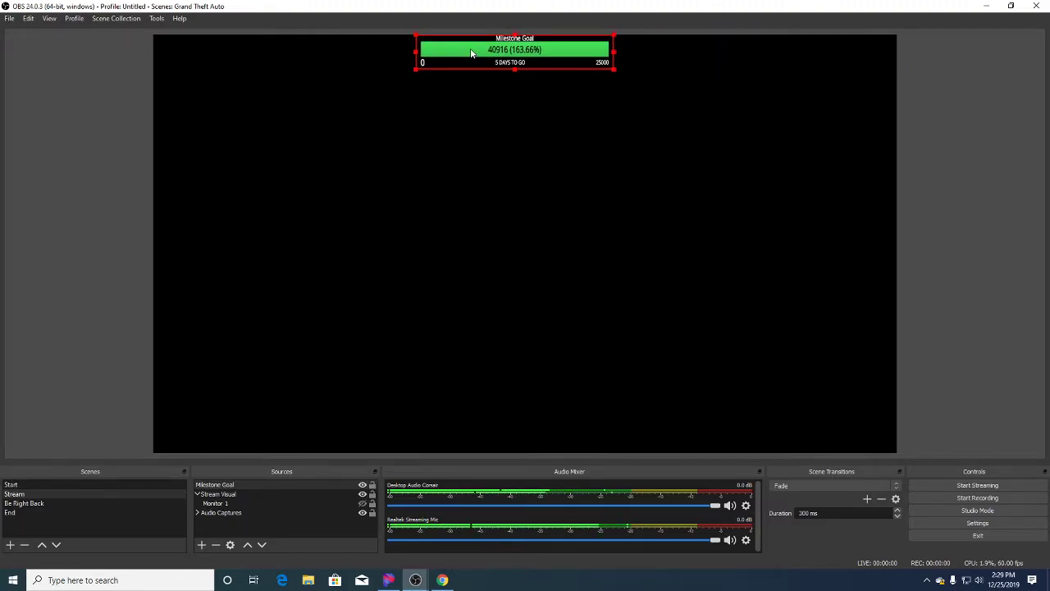
# Centre the Milestone Goal bar horizontally using Transform > Center Horizontally
pyautogui.rightClick(471, 52)
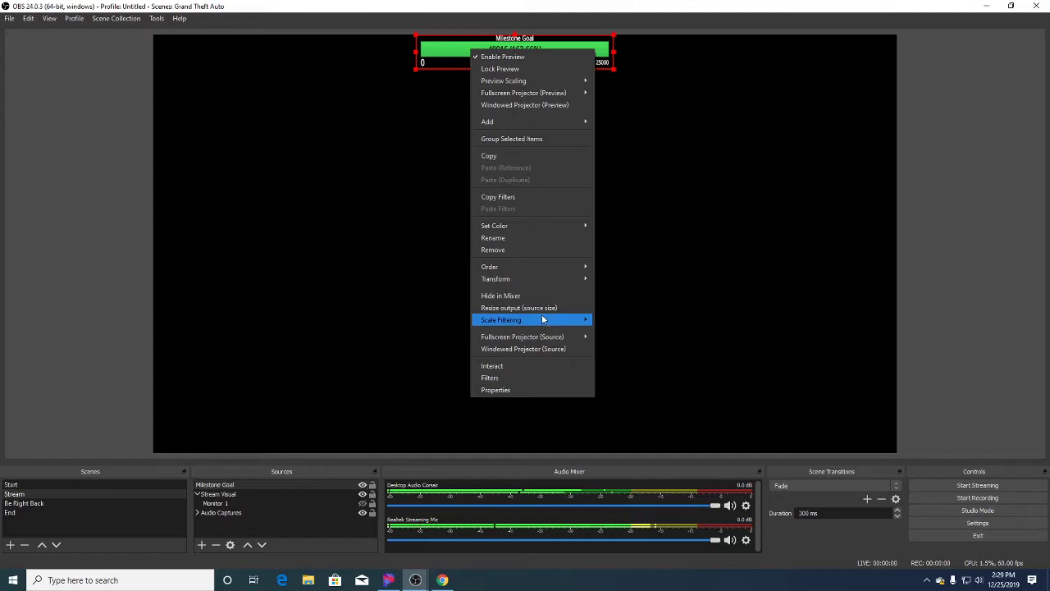
pyautogui.moveTo(525, 281)
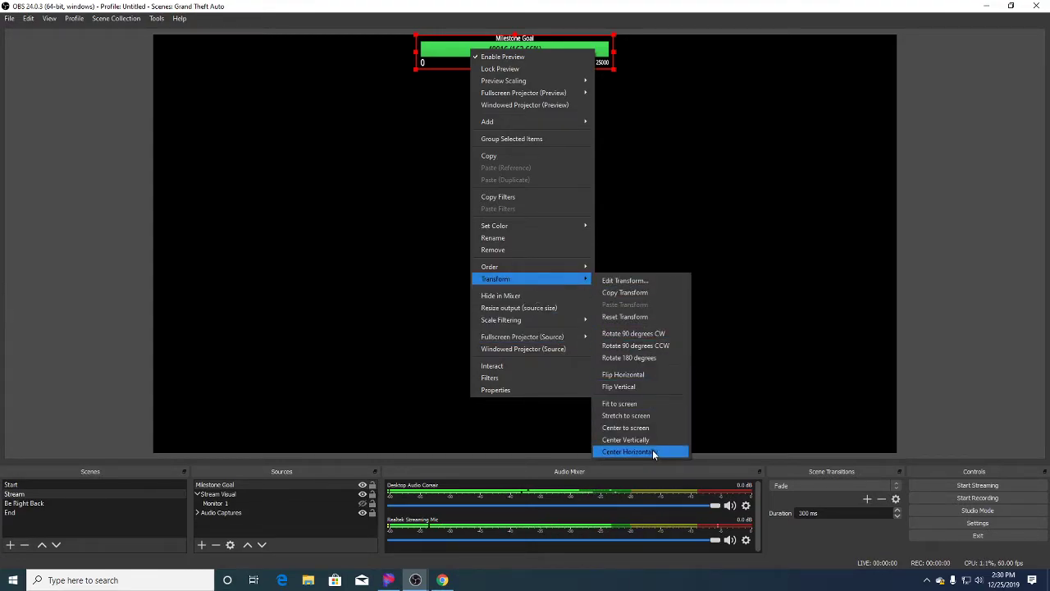
pyautogui.click(653, 451)
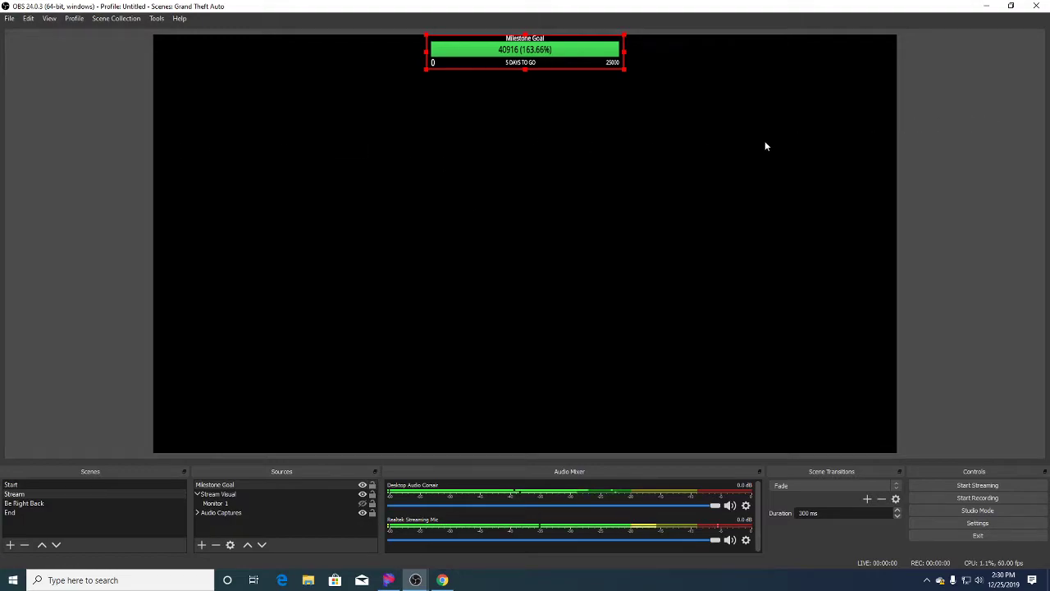
# Move Milestone Goal into the Stream Visual group and lock it
pyautogui.rightClick(481, 59)
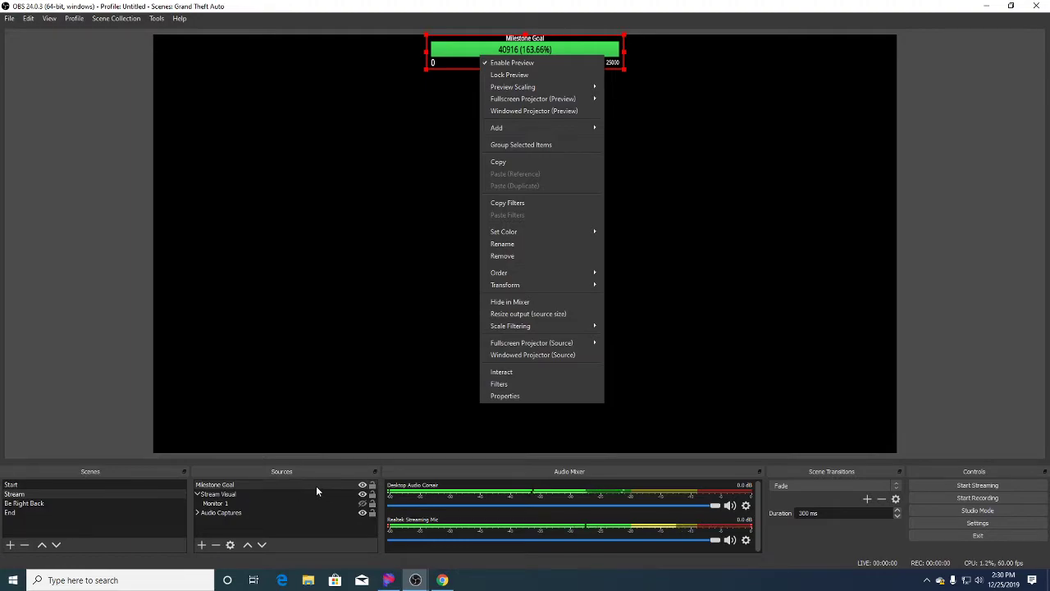
pyautogui.moveTo(276, 483); pyautogui.dragTo(293, 496)
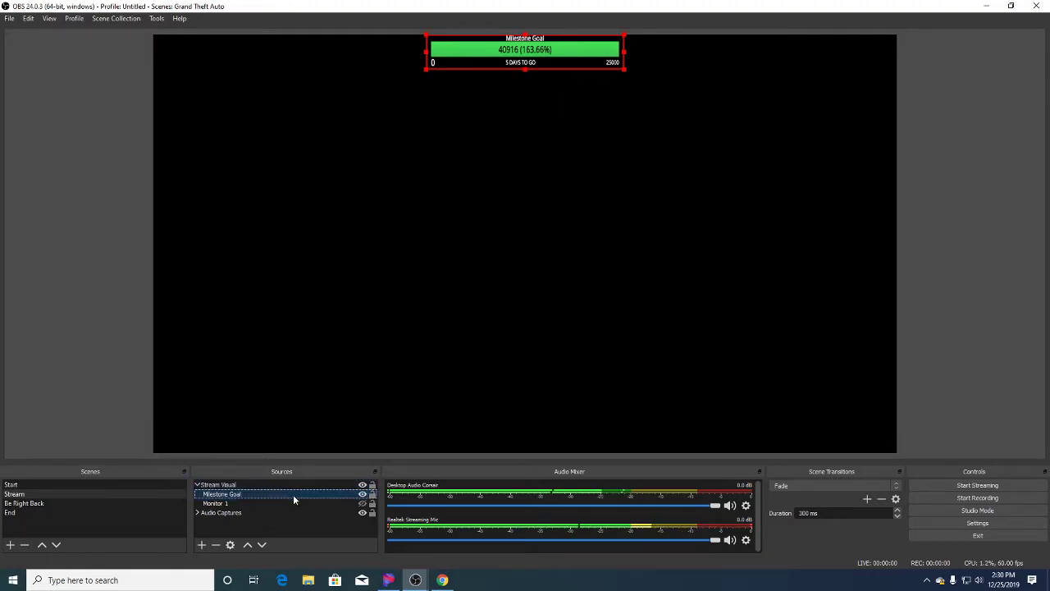
pyautogui.click(370, 495)
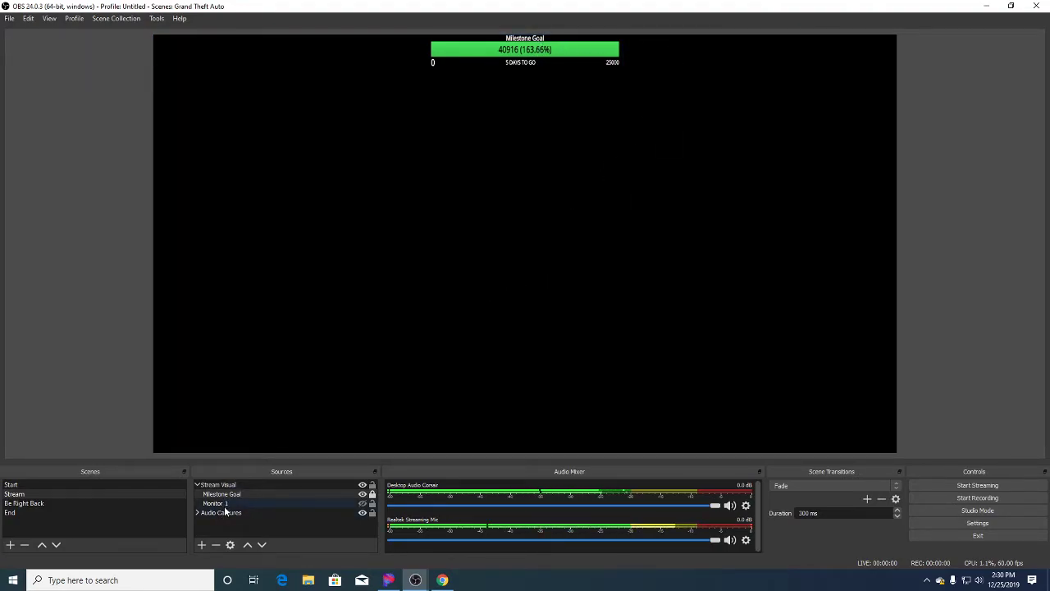
# Toggle Monitor 1's visibility to test it, leaving the capture hidden
pyautogui.click(362, 504)
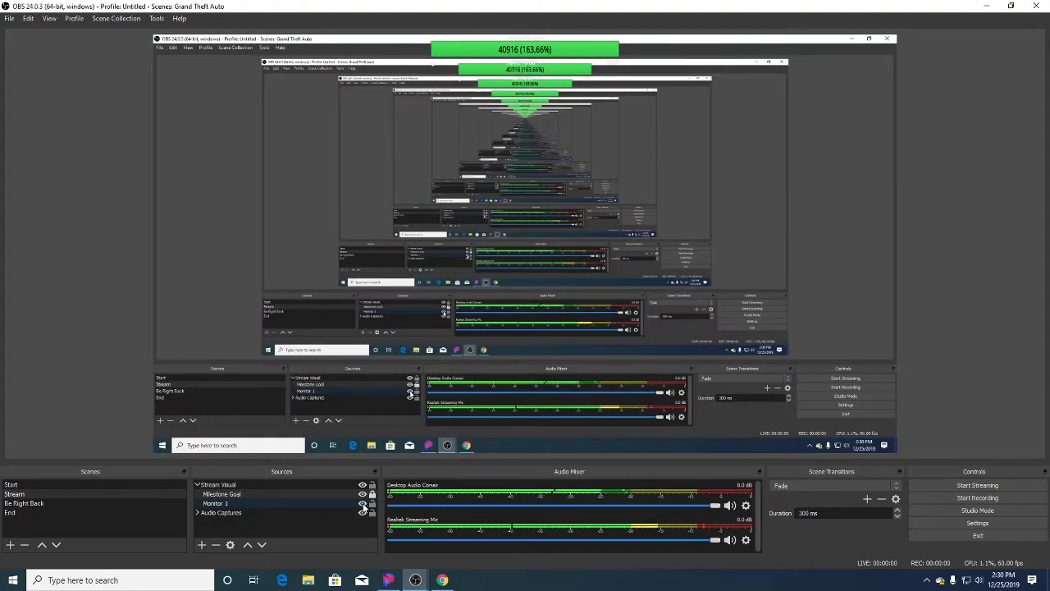
pyautogui.click(362, 503)
pyautogui.click(363, 504)
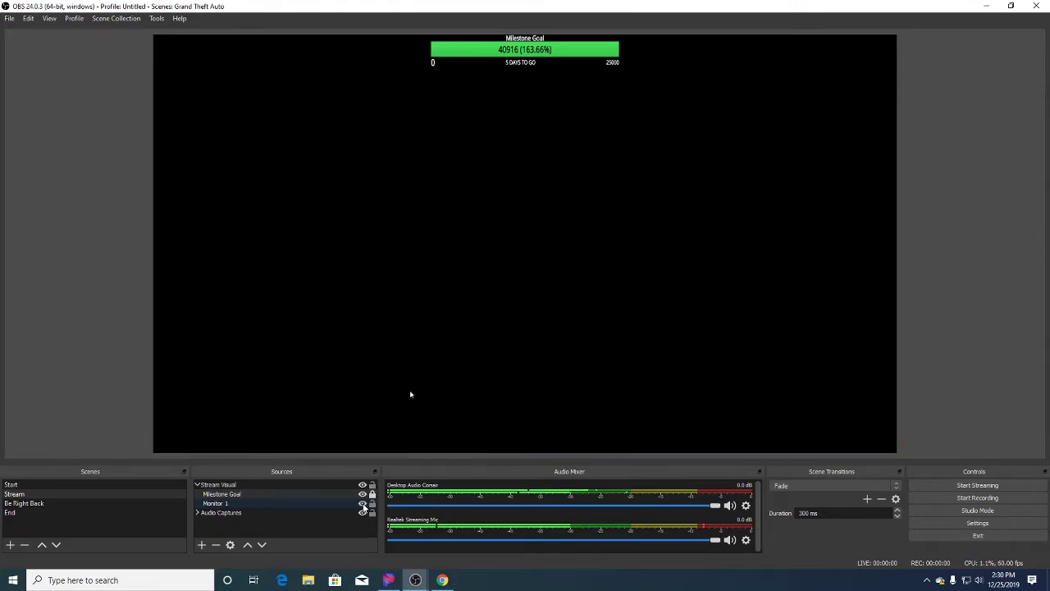
pyautogui.click(362, 504)
# Add a browser source named 'Like, Follows, Share Notifications' and bring up Chrome's Streamlabs dashboard
pyautogui.click(202, 544)
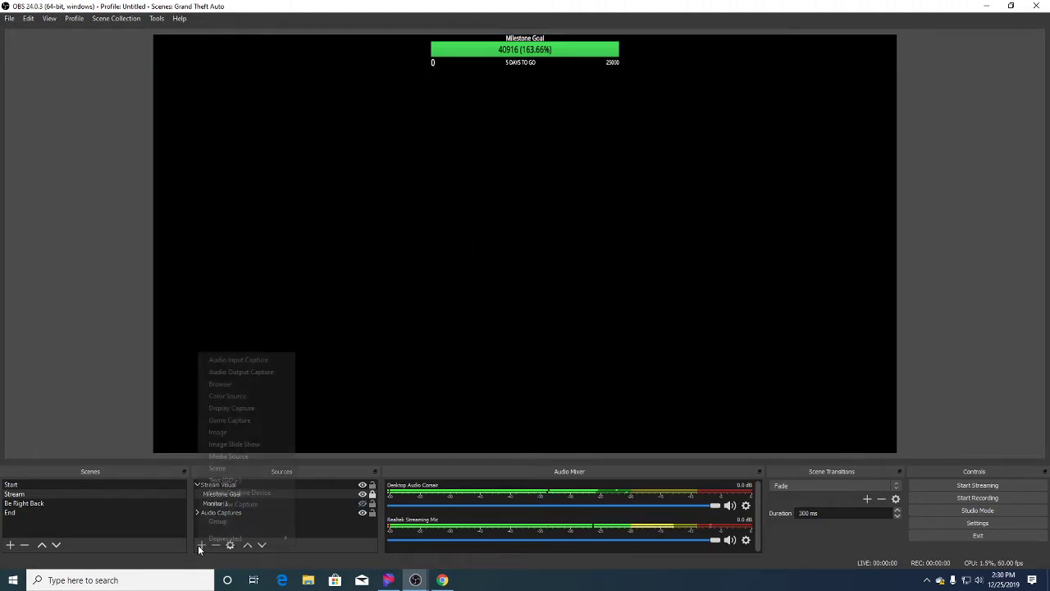
pyautogui.click(242, 384)
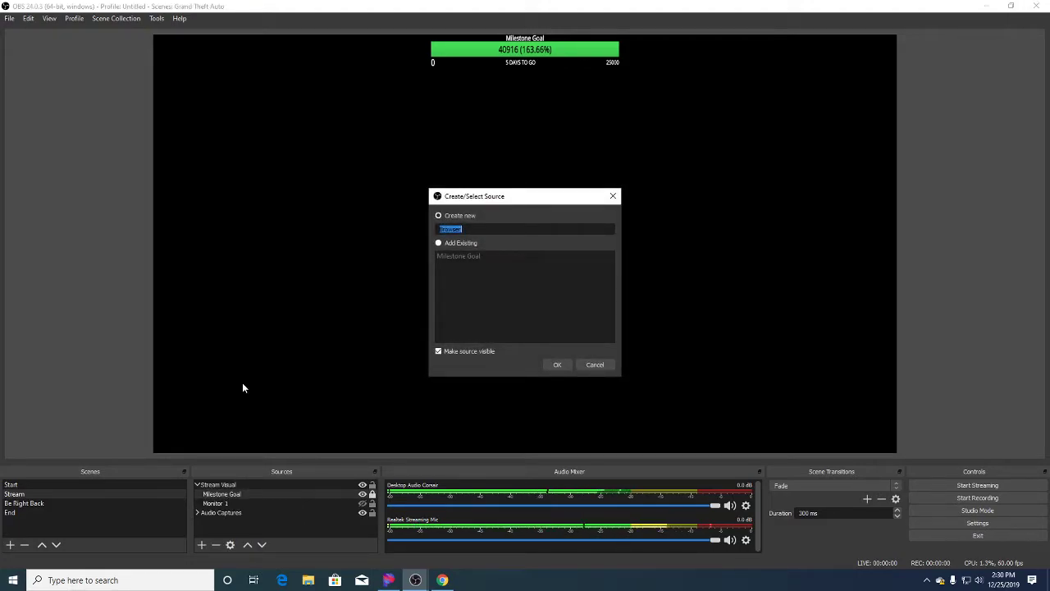
pyautogui.write('not')
pyautogui.press('BackSpace')
pyautogui.press('BackSpace')
pyautogui.press('BackSpace')
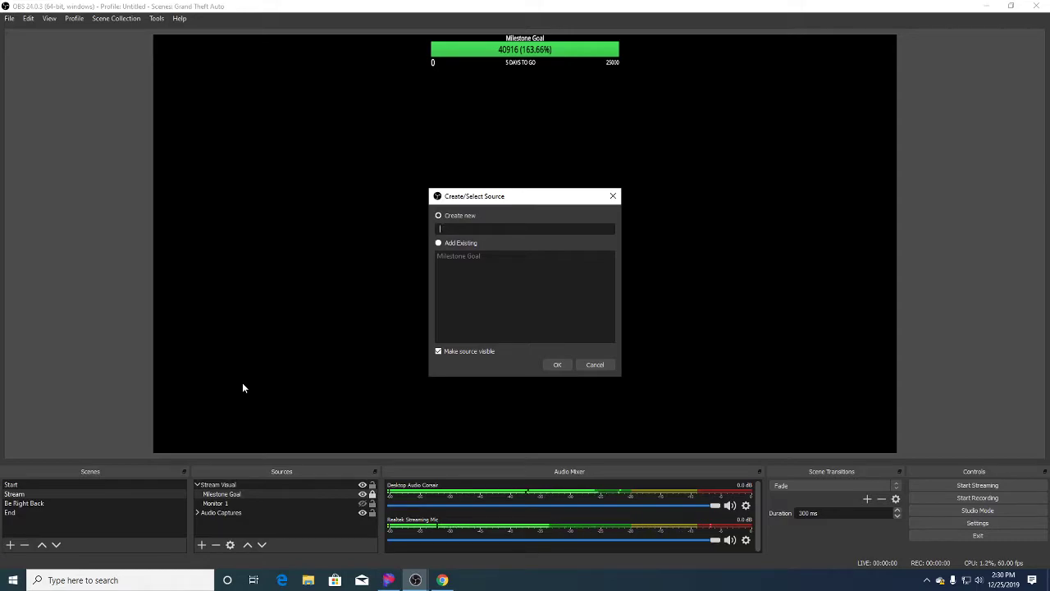
pyautogui.write('Like')
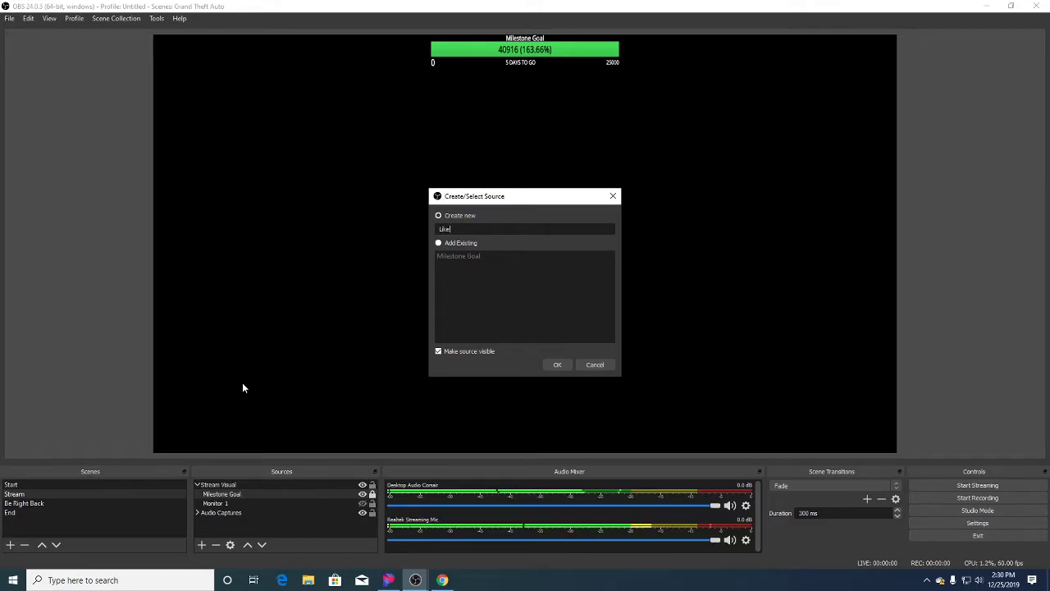
pyautogui.write(', Follows, Share')
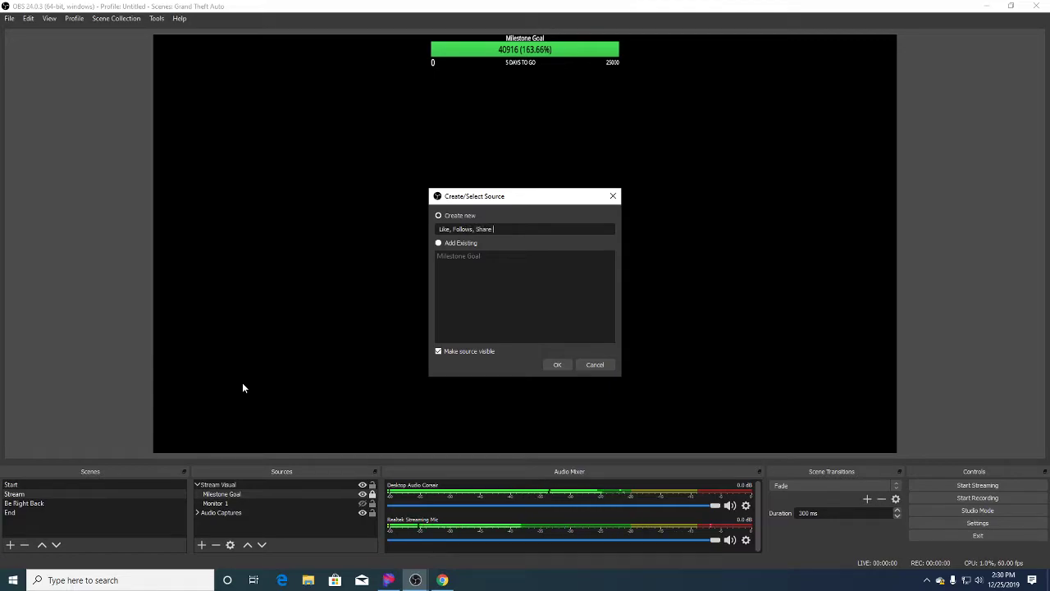
pyautogui.write(' Notification')
pyautogui.press('BackSpace')
pyautogui.press('BackSpace')
pyautogui.press('BackSpace')
pyautogui.press('BackSpace')
pyautogui.press('BackSpace')
pyautogui.press('BackSpace')
pyautogui.write('fica')
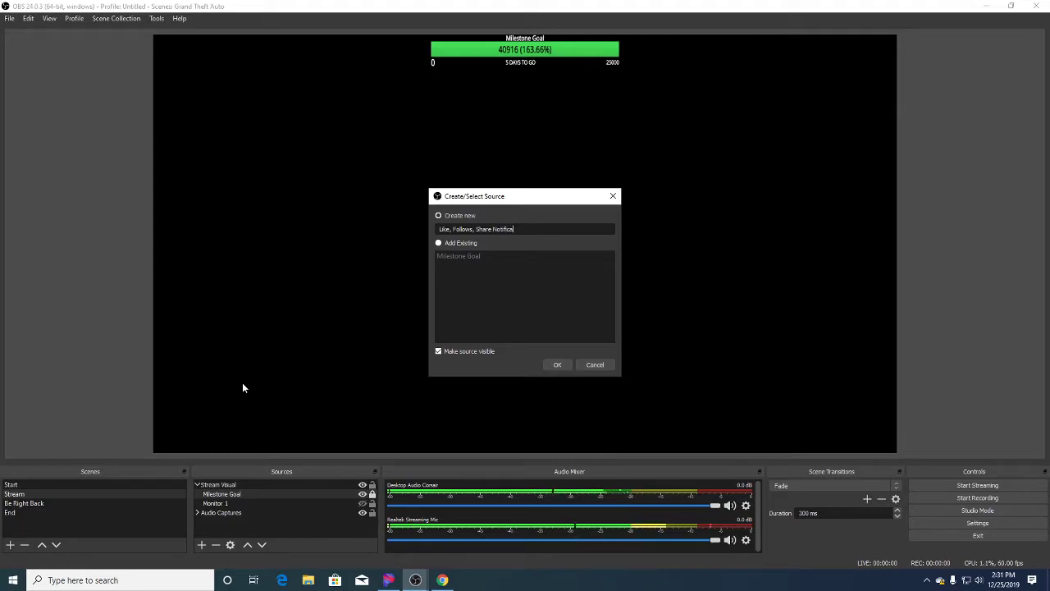
pyautogui.write('tions')
pyautogui.click(557, 364)
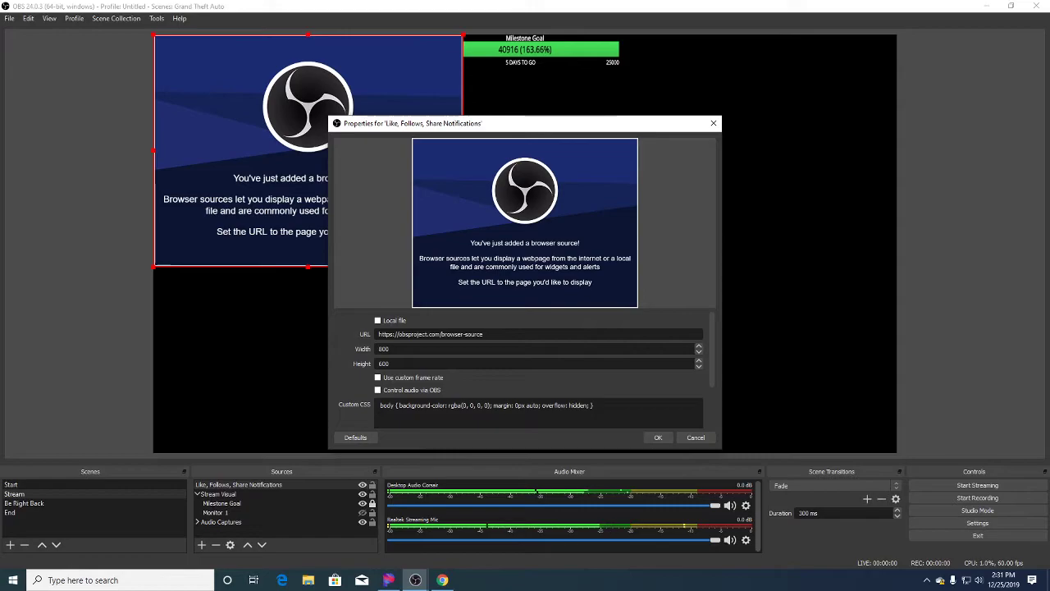
pyautogui.click(443, 580)
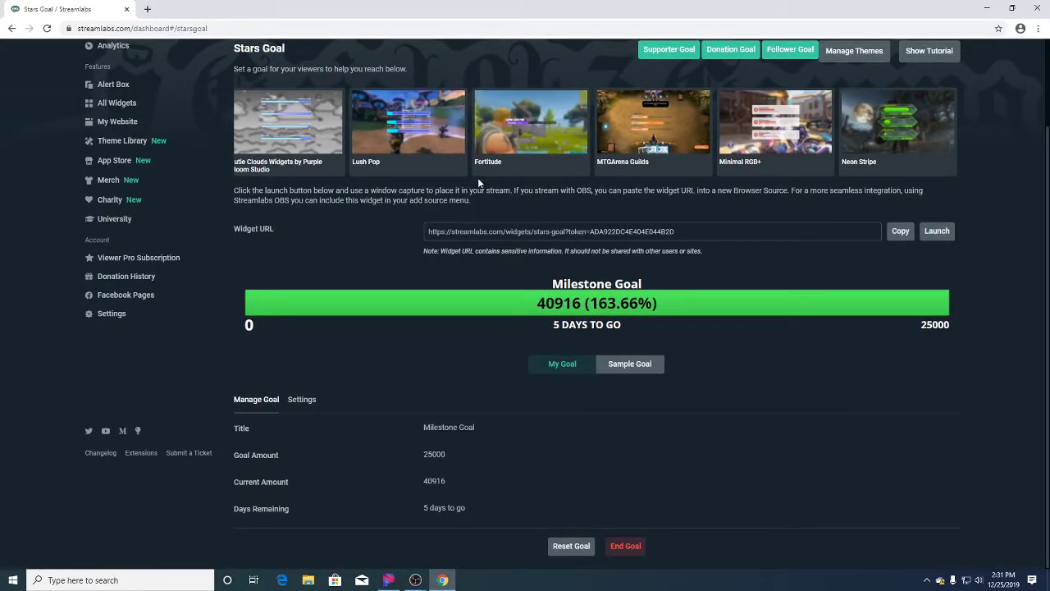
# Open the All Widgets gallery in Streamlabs and browse to the Alert Box
pyautogui.scroll(1, 231, 177)
pyautogui.click(116, 159)
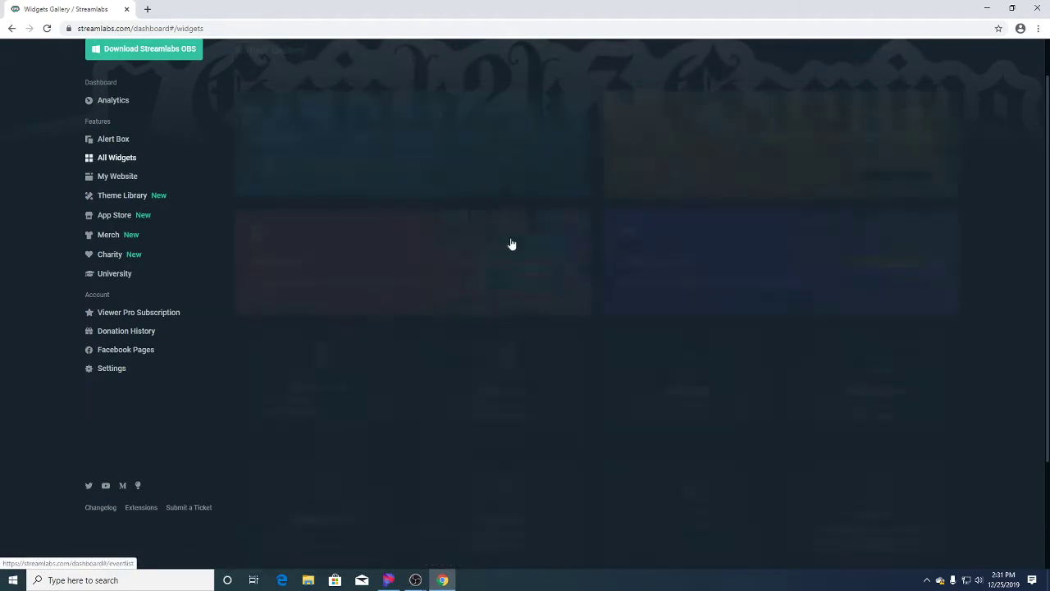
pyautogui.scroll(-2, 402, 288)
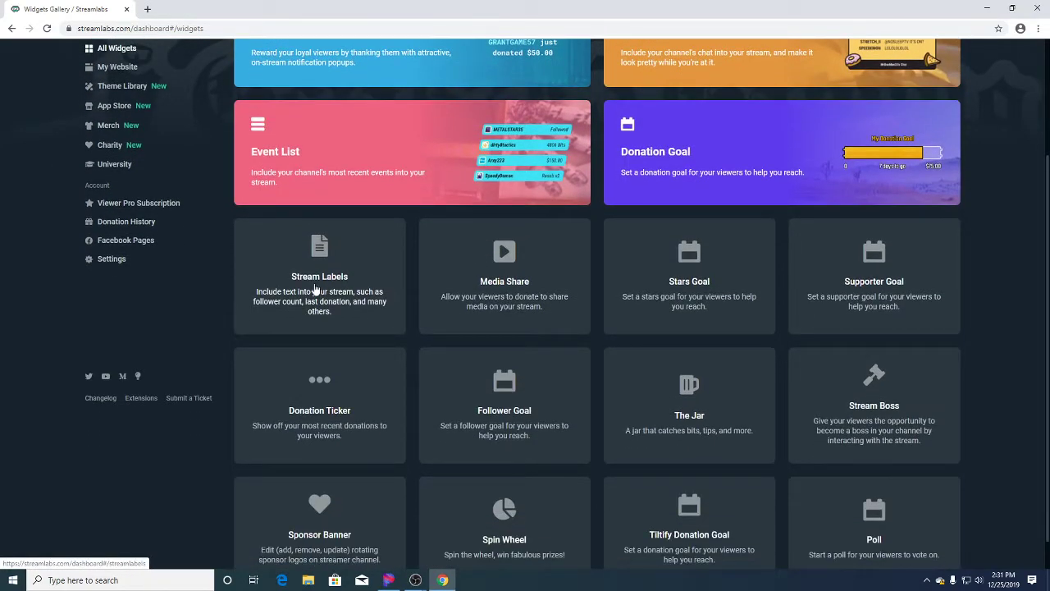
pyautogui.scroll(-1, 824, 308)
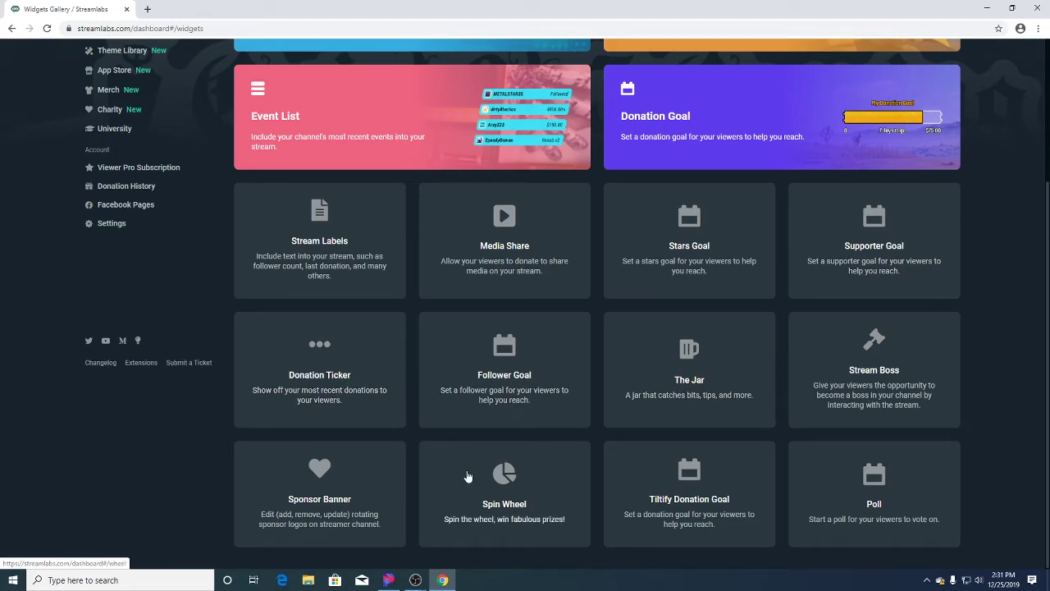
pyautogui.scroll(3, 523, 389)
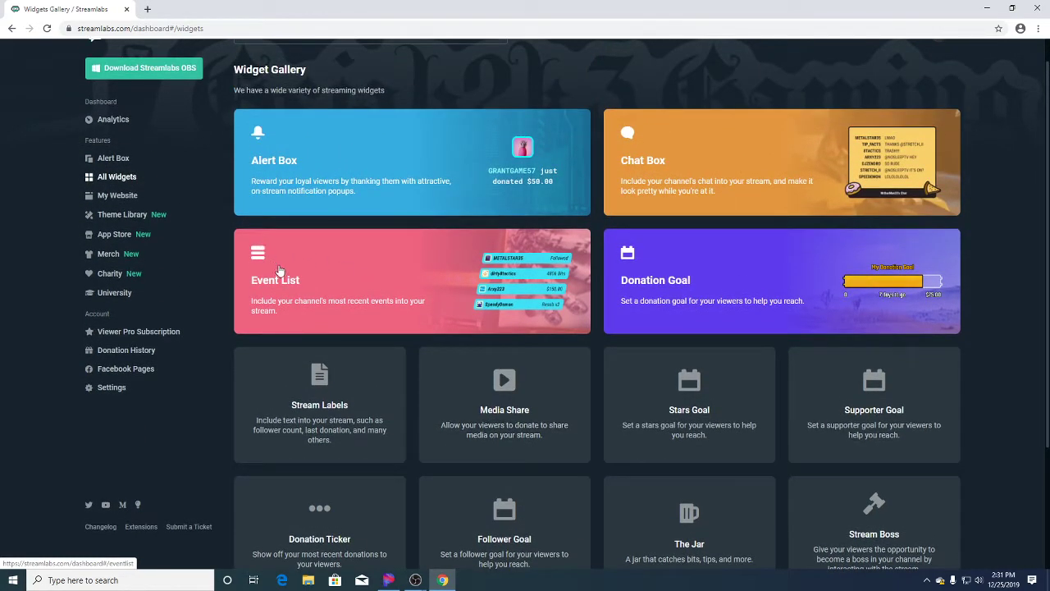
# Open the Alert Box settings, dismiss the tutorial, and copy its widget URL
pyautogui.click(356, 175)
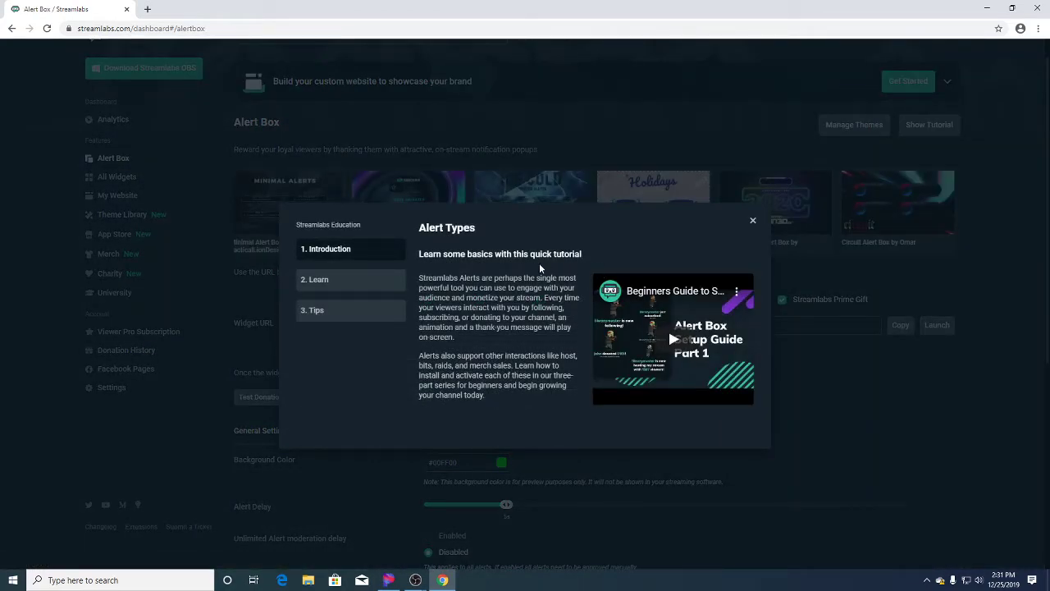
pyautogui.click(754, 222)
pyautogui.scroll(-1, 678, 316)
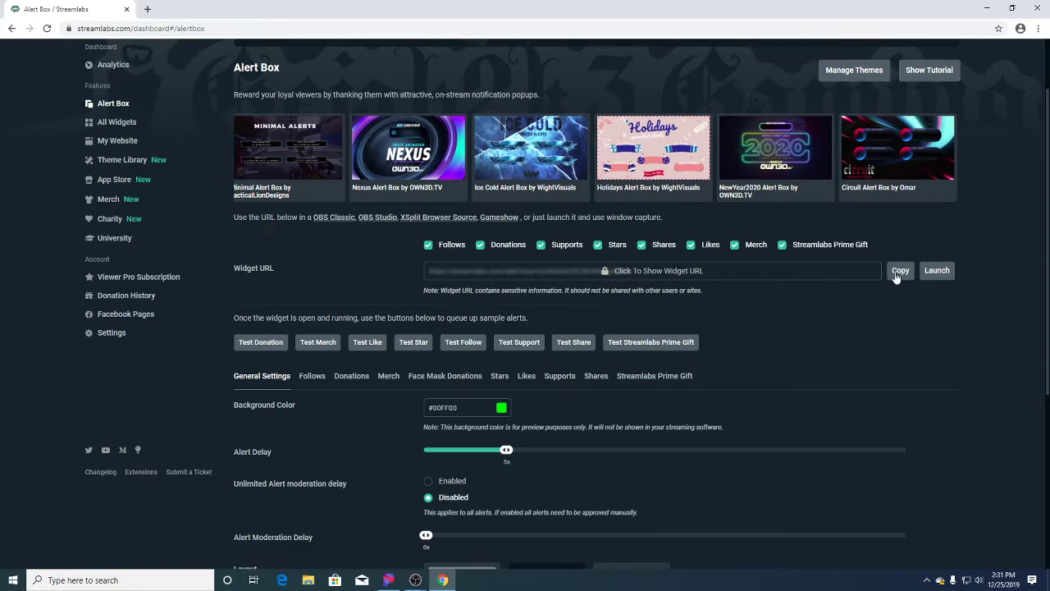
pyautogui.scroll(-3, 540, 393)
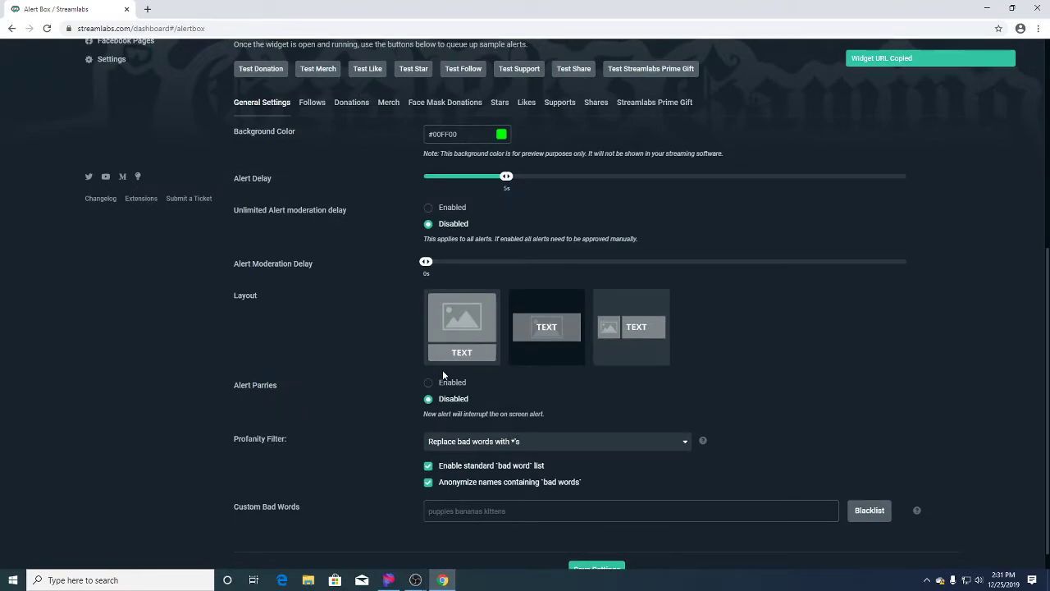
pyautogui.scroll(-1, 440, 377)
pyautogui.scroll(3, 435, 378)
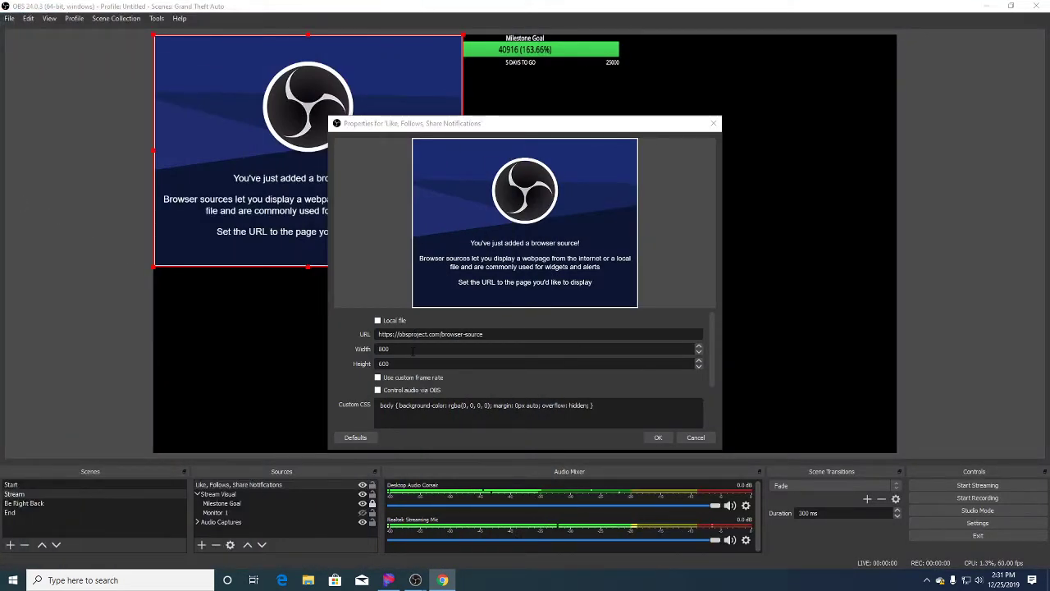
# Paste the Alert Box URL into the notifications source, centre it, then re-maximize Streamlabs
pyautogui.moveTo(498, 338); pyautogui.dragTo(314, 339)
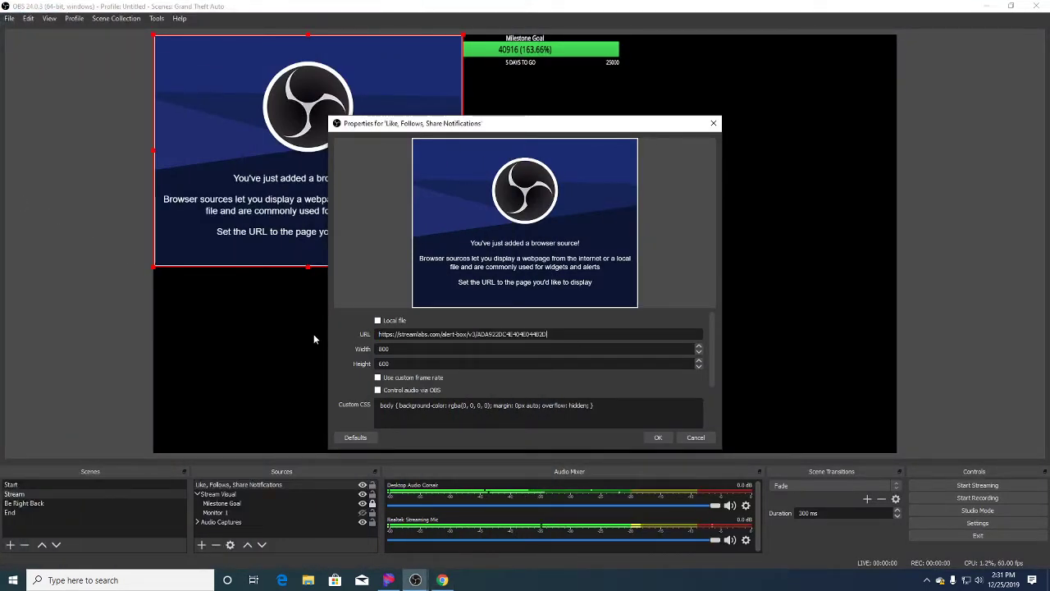
pyautogui.click(657, 438)
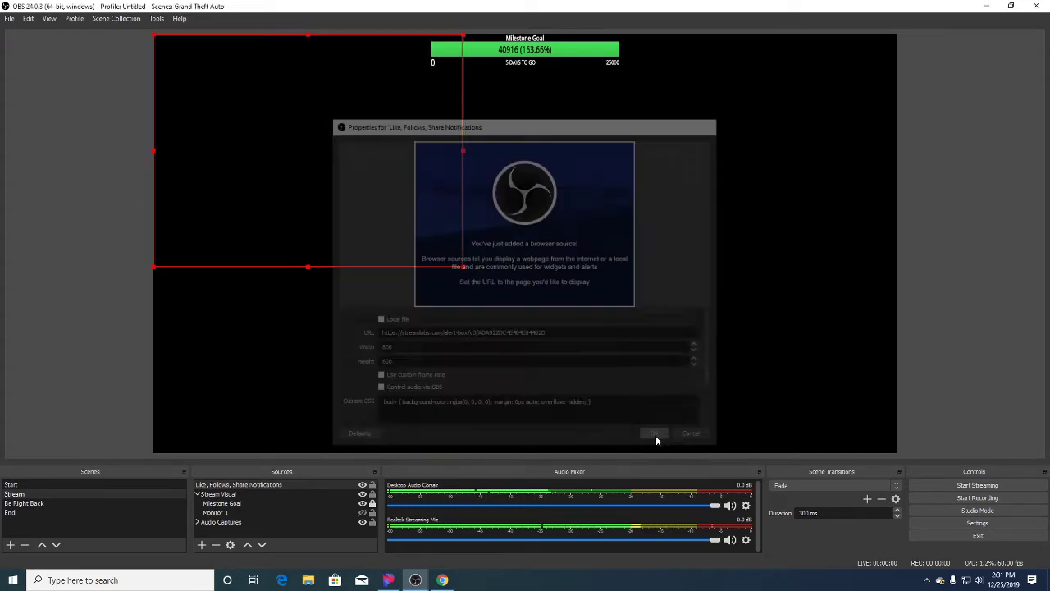
pyautogui.moveTo(476, 268); pyautogui.dragTo(633, 304)
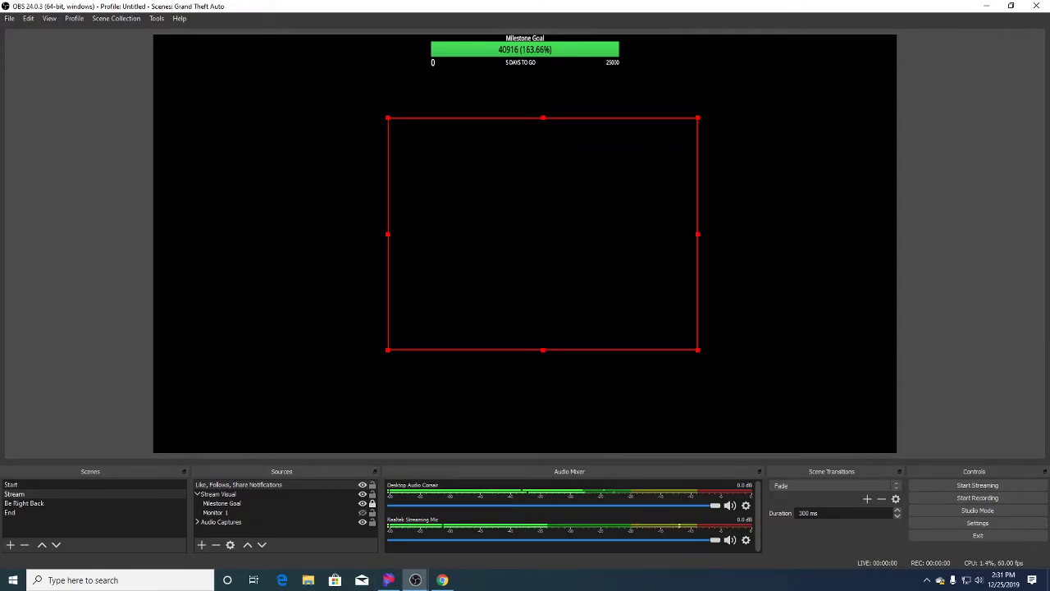
pyautogui.moveTo(0, 156); pyautogui.dragTo(547, 75)
pyautogui.doubleClick(546, 75)
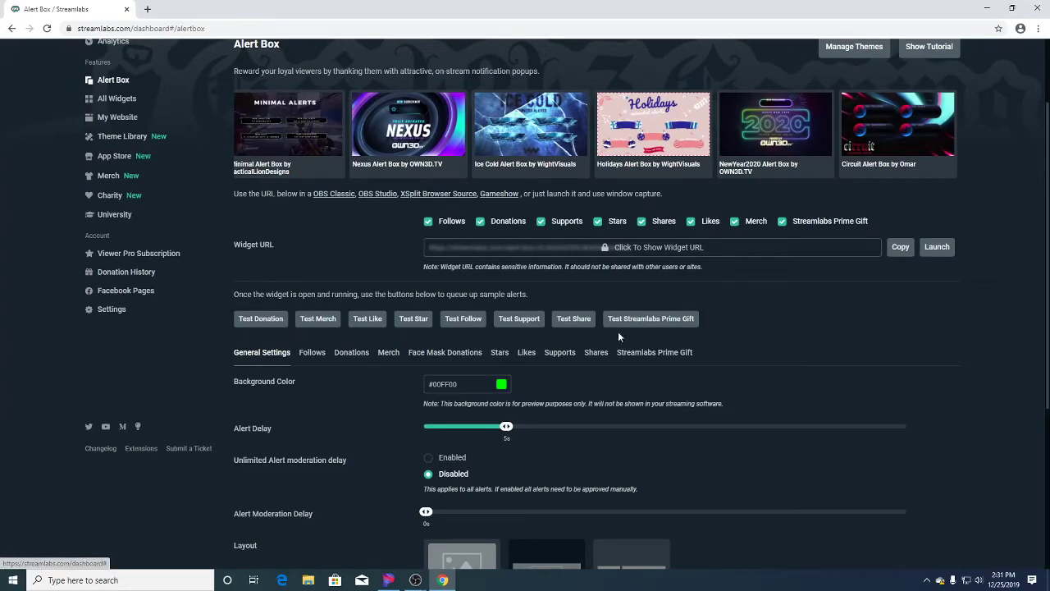
# Send a Test Follow alert from Streamlabs and reveal the OBS preview
pyautogui.click(457, 322)
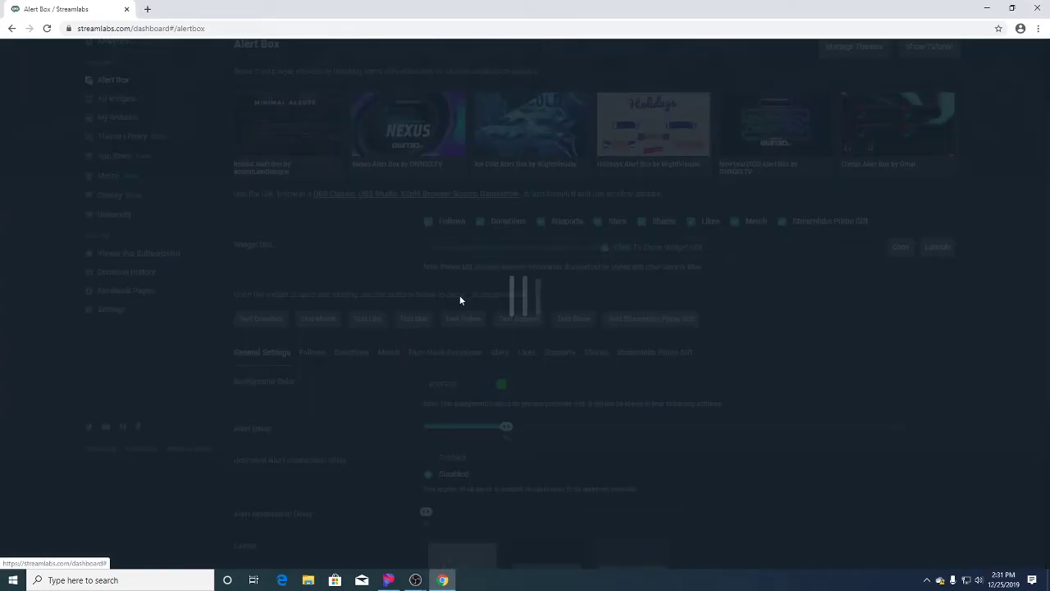
pyautogui.moveTo(460, 10); pyautogui.dragTo(0, 60)
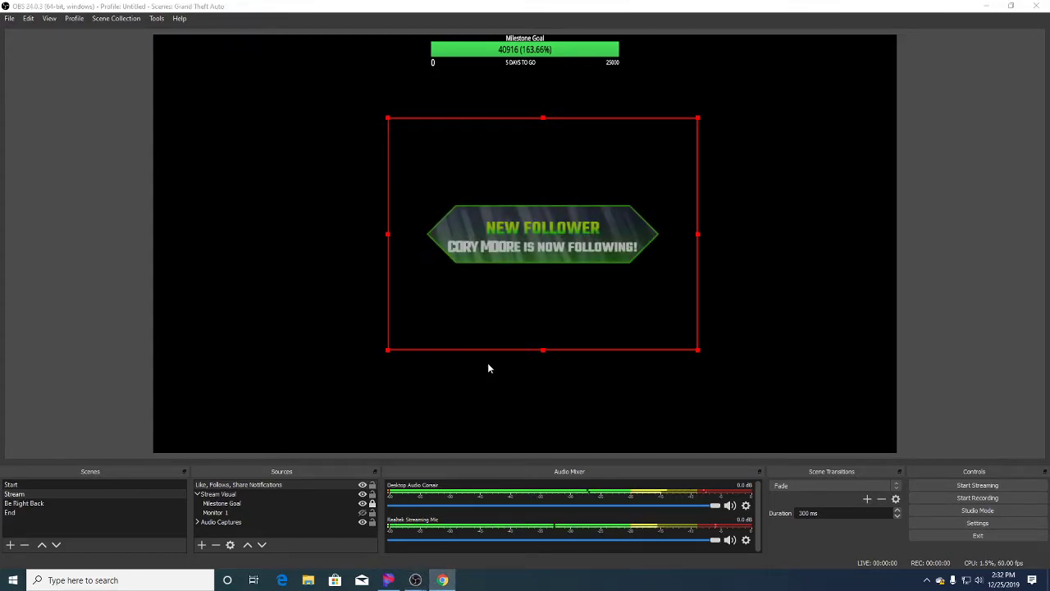
# Crop the alert source's top, bottom and sides down to the follower banner
pyautogui.moveTo(543, 355); pyautogui.dragTo(544, 267)
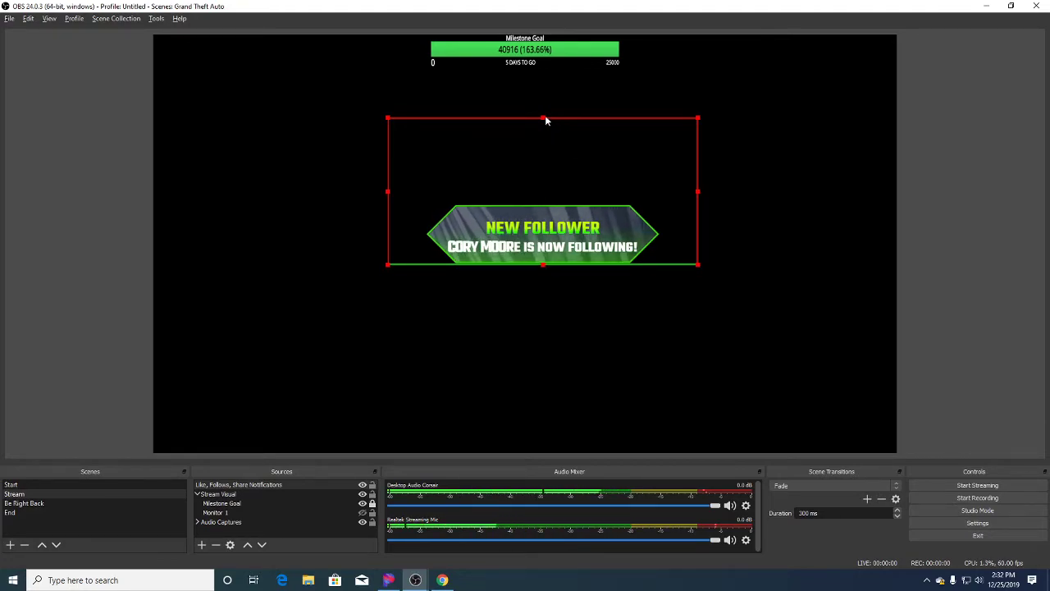
pyautogui.moveTo(544, 119); pyautogui.dragTo(567, 208)
pyautogui.moveTo(698, 233); pyautogui.dragTo(649, 244)
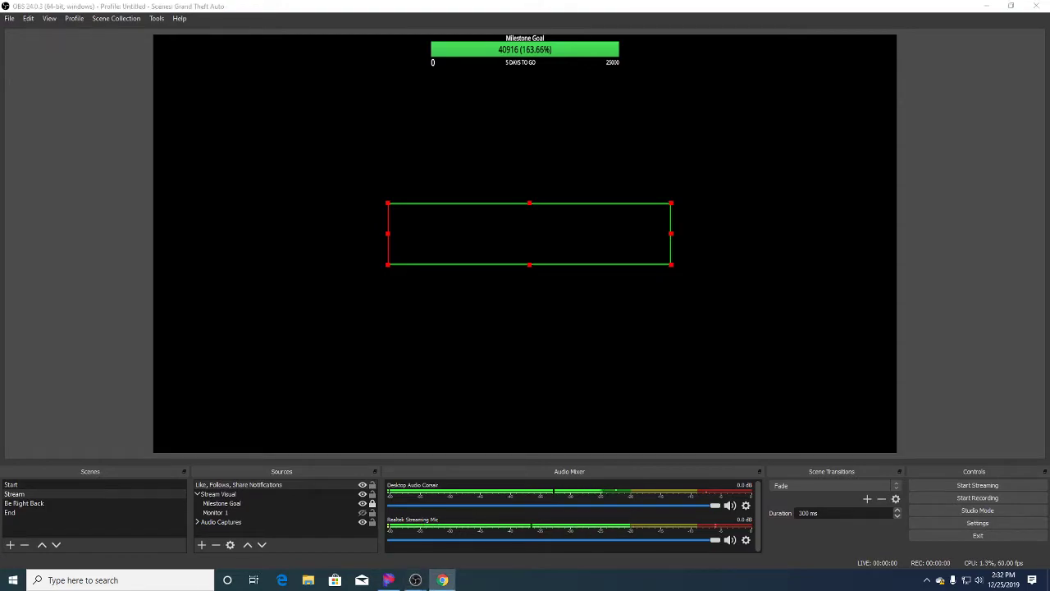
pyautogui.moveTo(671, 240); pyautogui.dragTo(663, 238)
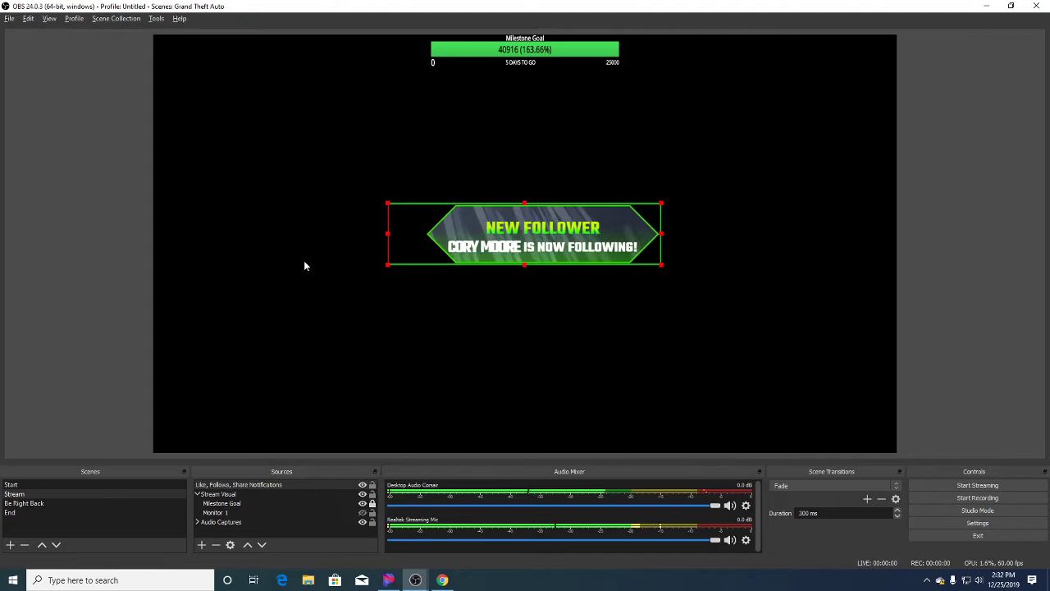
pyautogui.moveTo(389, 235); pyautogui.dragTo(425, 237)
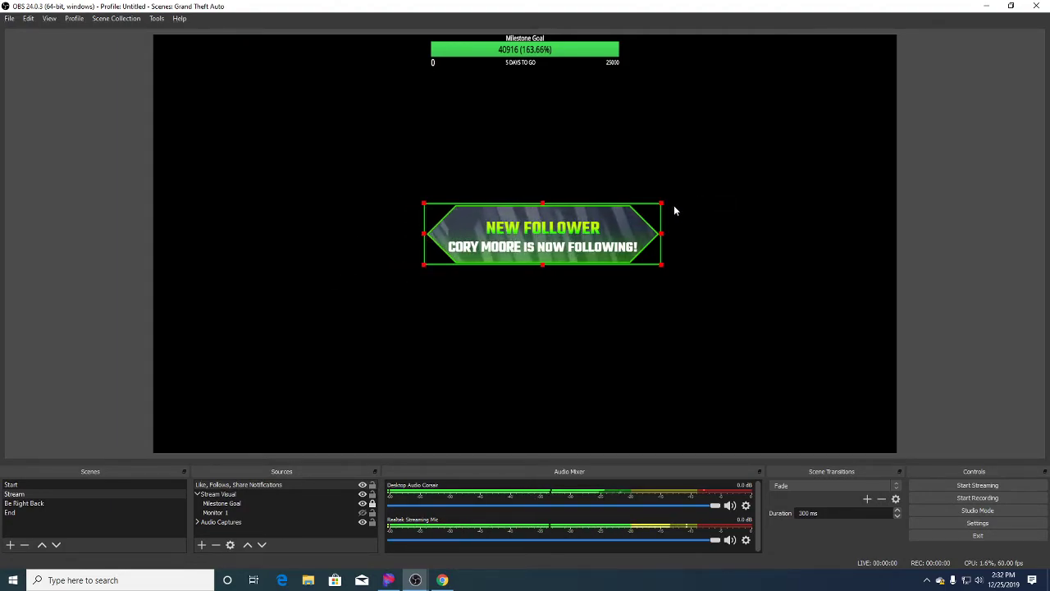
# Shrink the alert and position it snugly beneath the Milestone Goal bar
pyautogui.moveTo(662, 203); pyautogui.dragTo(553, 242)
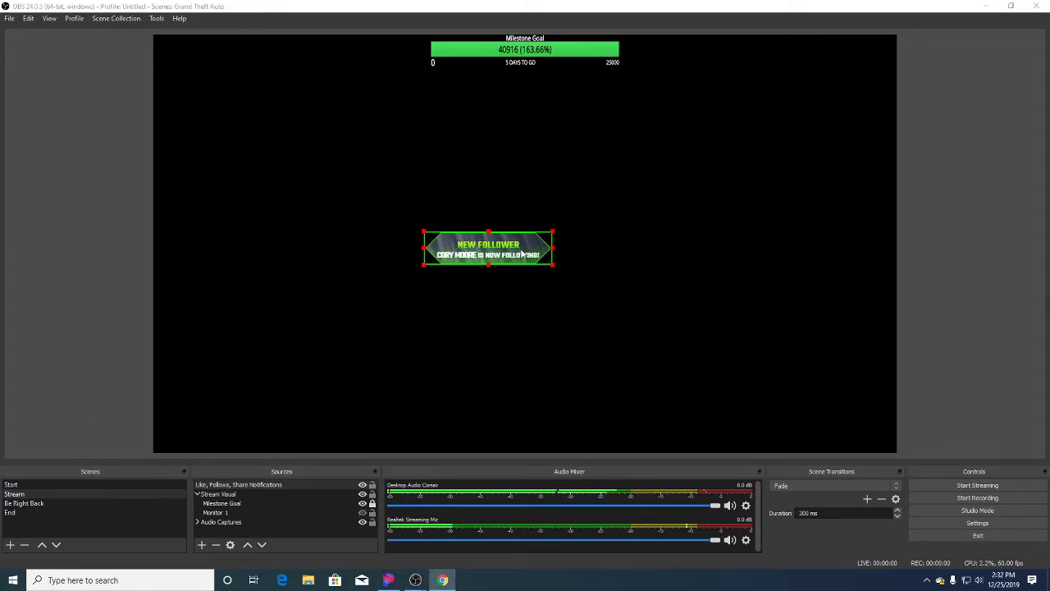
pyautogui.moveTo(523, 254); pyautogui.dragTo(555, 100)
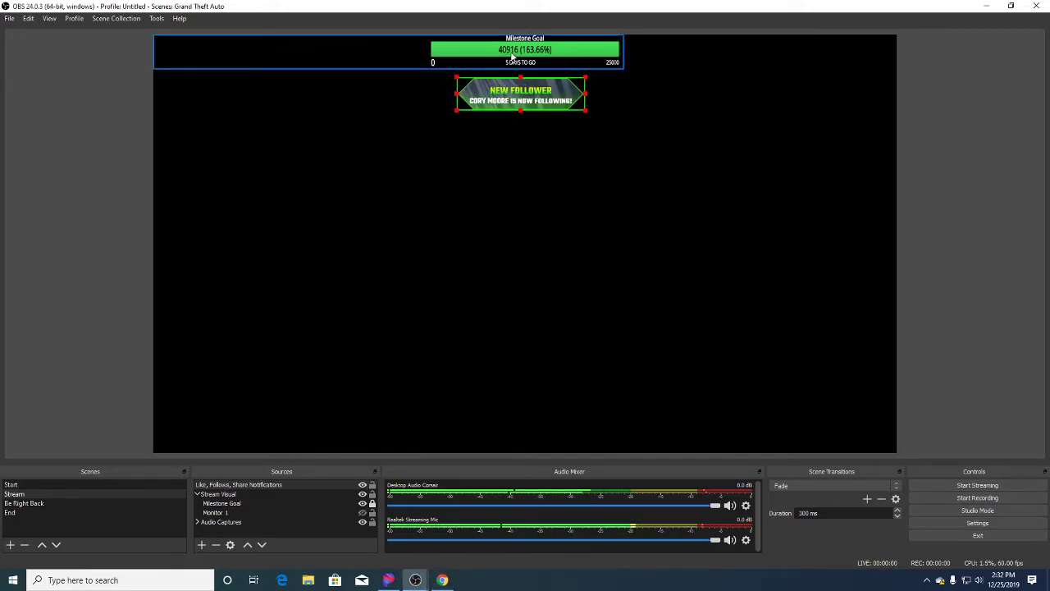
pyautogui.moveTo(516, 99); pyautogui.dragTo(516, 92)
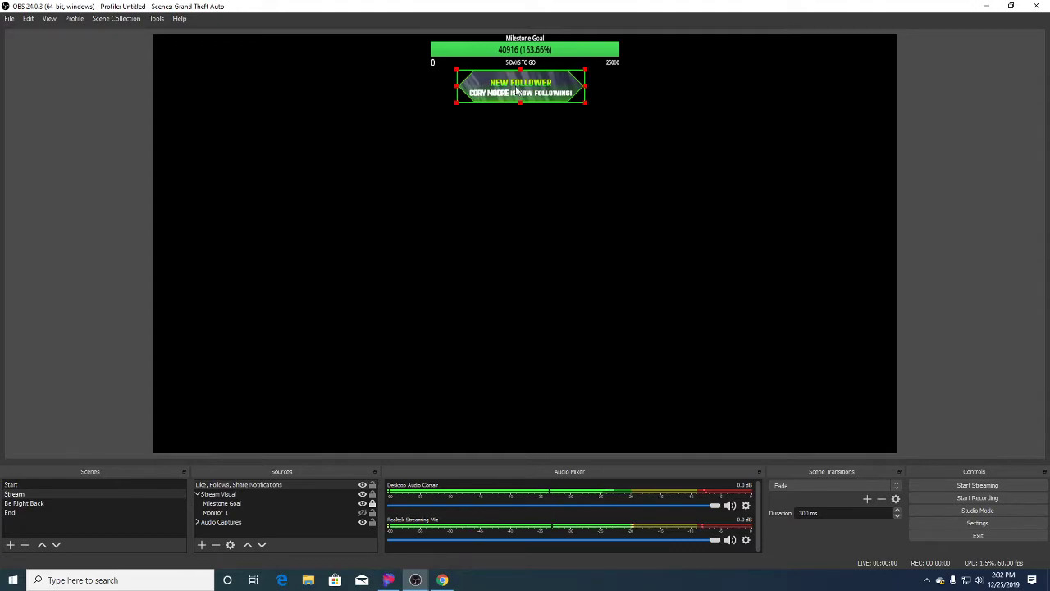
# Center the alert browser source horizontally below the Milestone Goal bar with Transform > Center Horizontally
pyautogui.rightClick(516, 92)
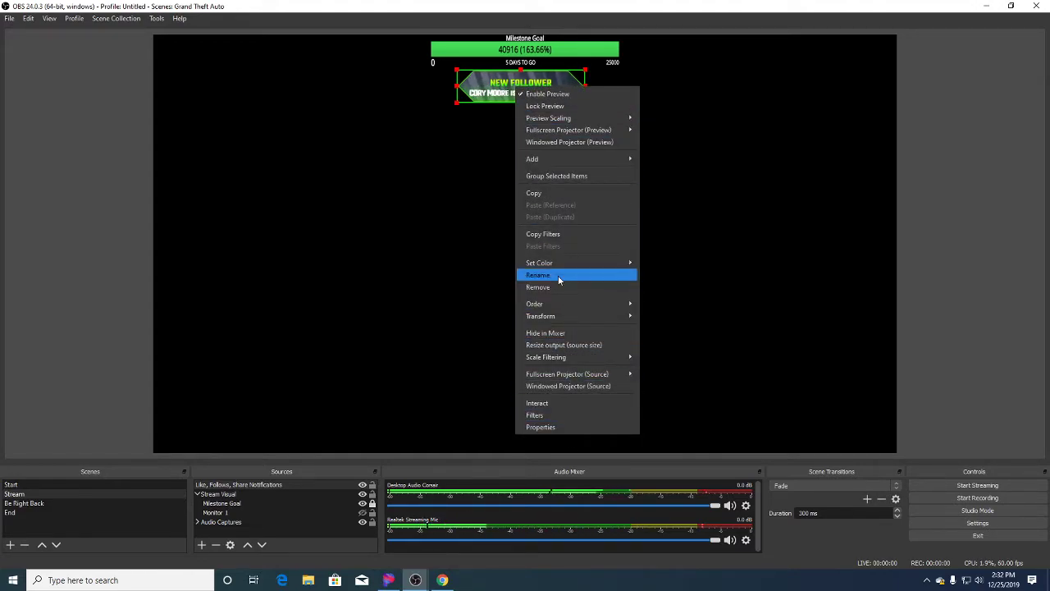
pyautogui.moveTo(595, 318)
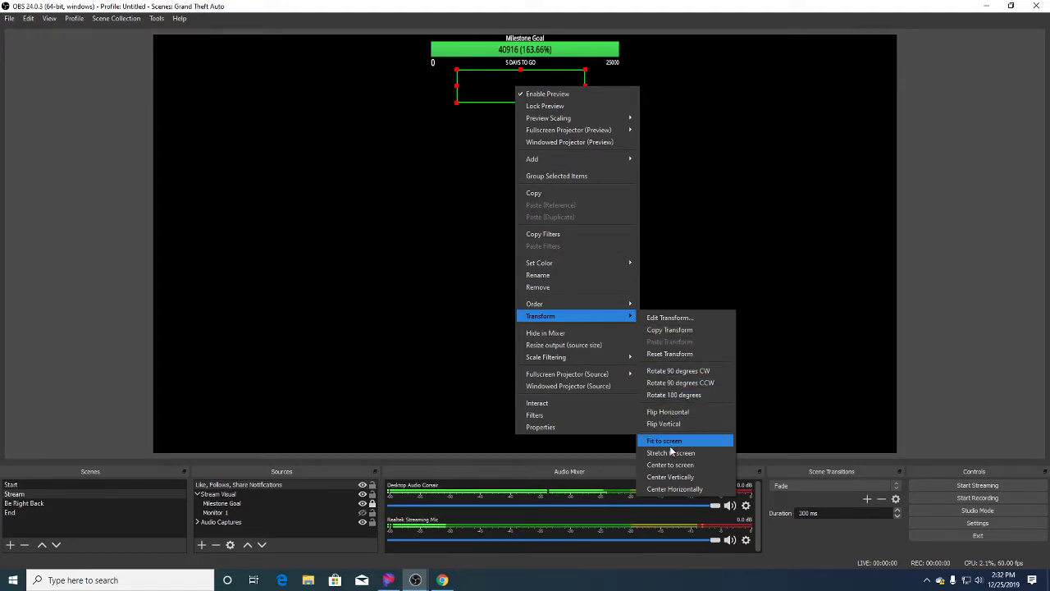
pyautogui.click(667, 488)
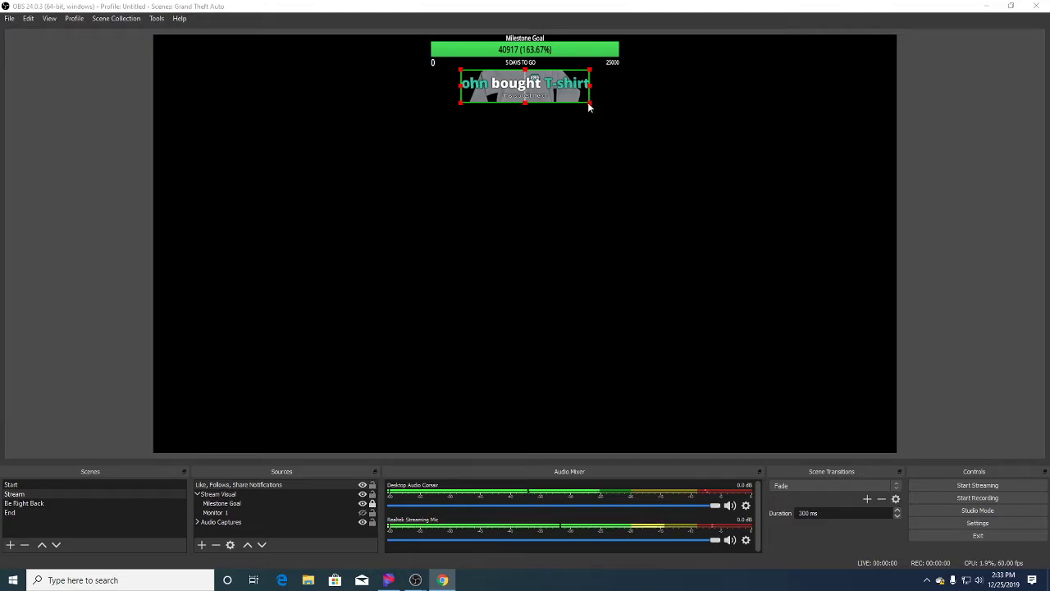
# Crop and resize the alert box so the full hoodie message, name and exclamation mark show
pyautogui.moveTo(588, 107)
pyautogui.mouseDown()
pyautogui.moveTo(591, 129)
pyautogui.moveTo(579, 115)
pyautogui.moveTo(592, 103)
pyautogui.mouseUp()
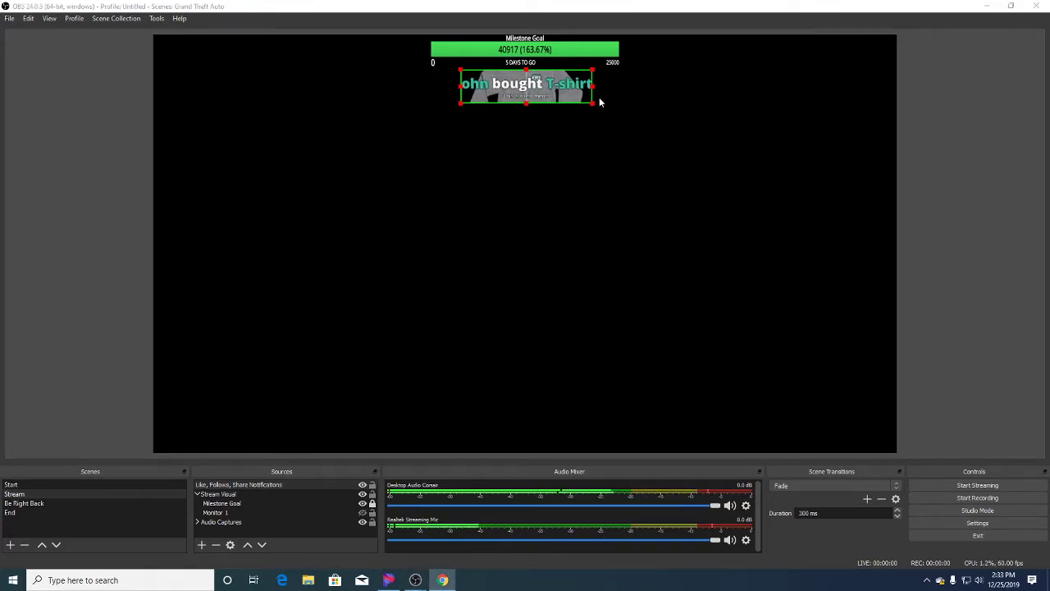
pyautogui.moveTo(592, 107); pyautogui.dragTo(602, 167)
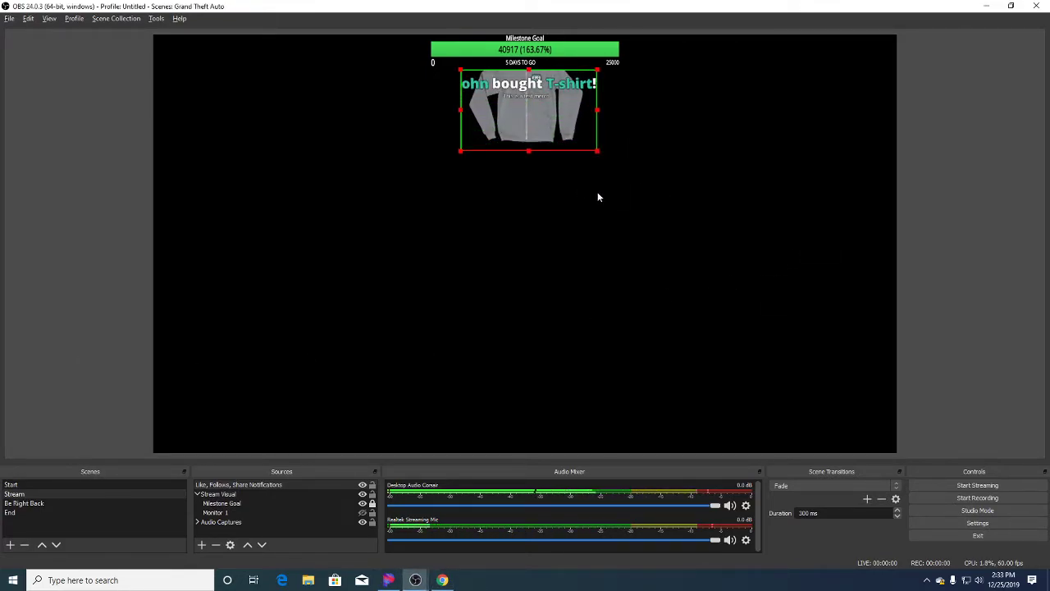
pyautogui.moveTo(537, 121); pyautogui.dragTo(554, 164)
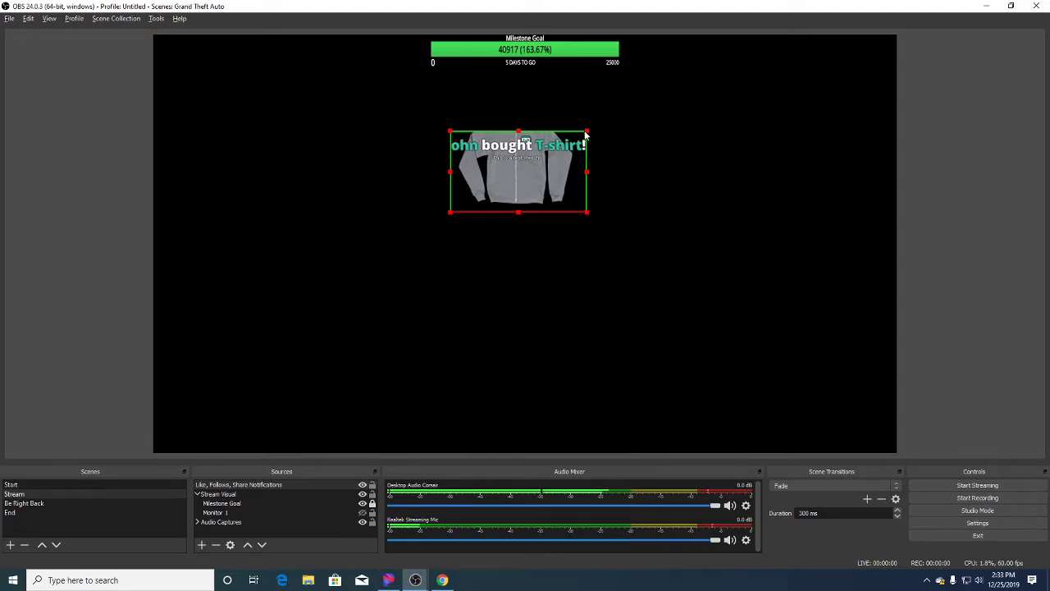
pyautogui.moveTo(586, 133); pyautogui.dragTo(584, 93)
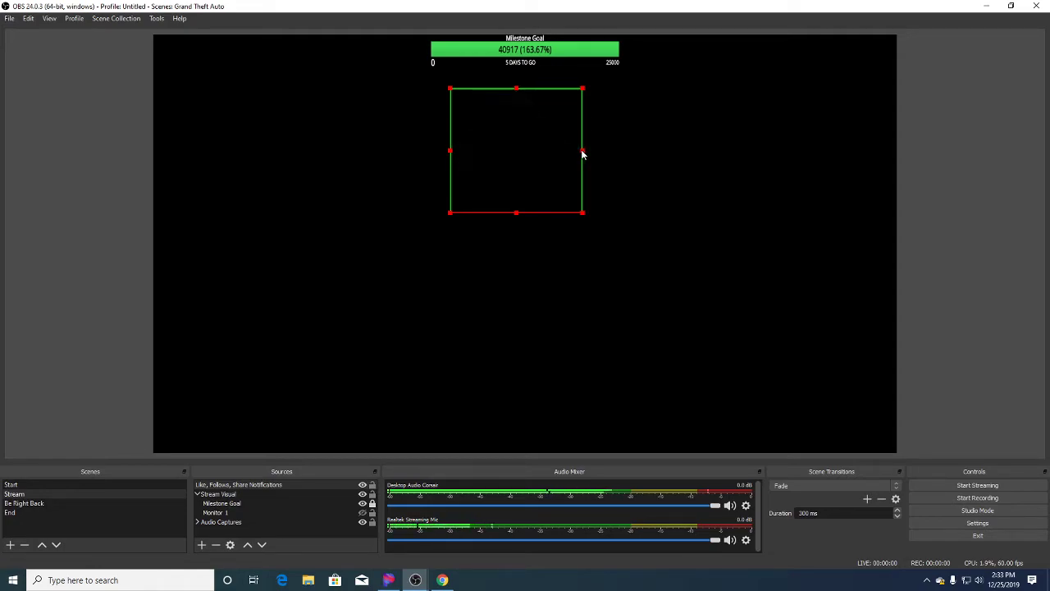
pyautogui.moveTo(582, 153); pyautogui.dragTo(581, 152)
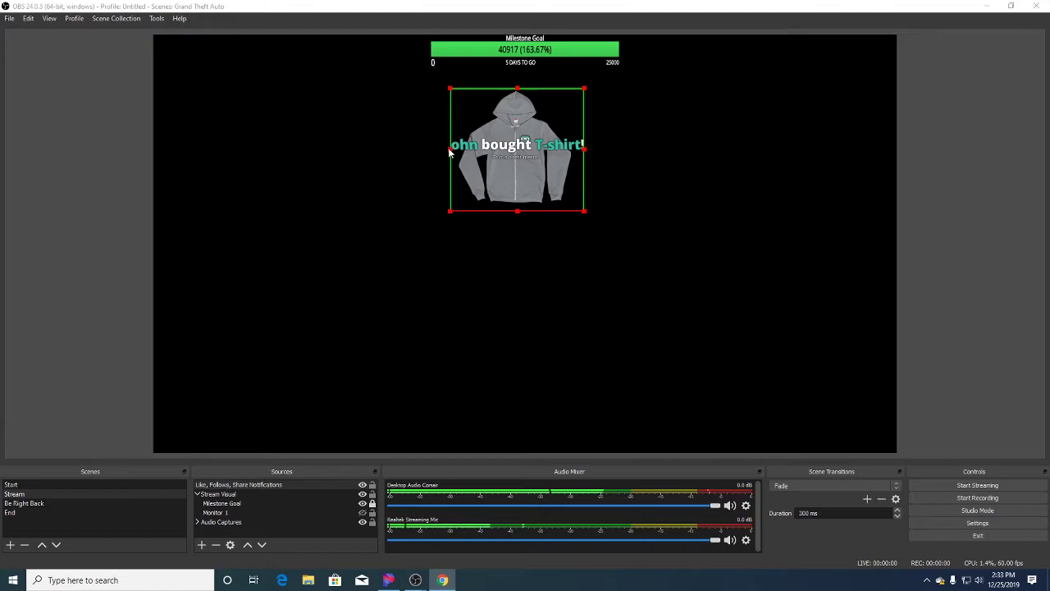
pyautogui.moveTo(450, 152); pyautogui.dragTo(435, 153)
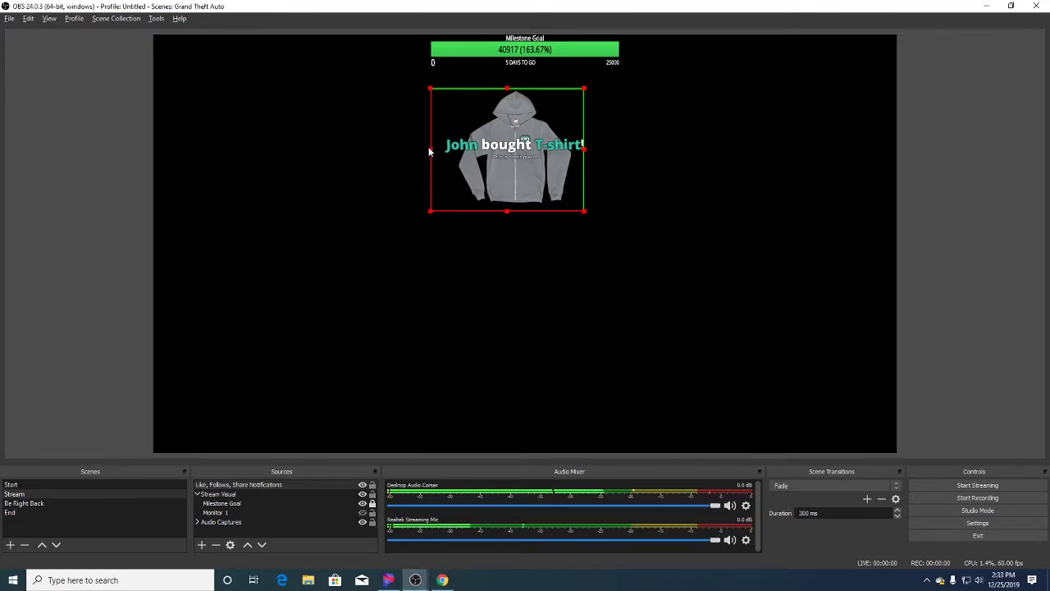
pyautogui.moveTo(585, 152); pyautogui.dragTo(604, 154)
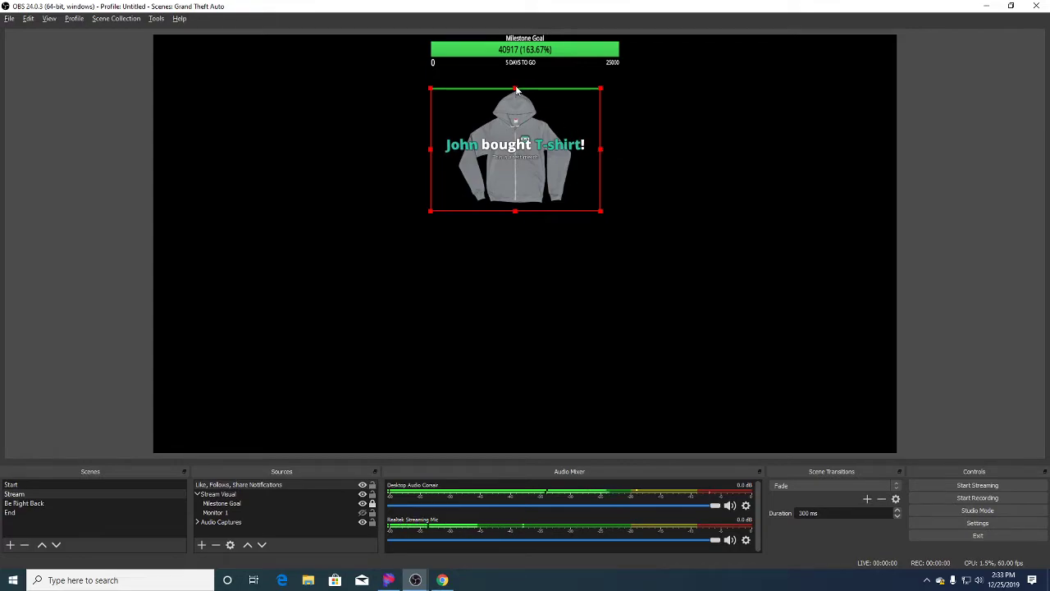
pyautogui.moveTo(517, 90); pyautogui.dragTo(517, 82)
# Move the alert box to the right side of the canvas and nest it in the Stream Visual group
pyautogui.moveTo(540, 120); pyautogui.dragTo(292, 136)
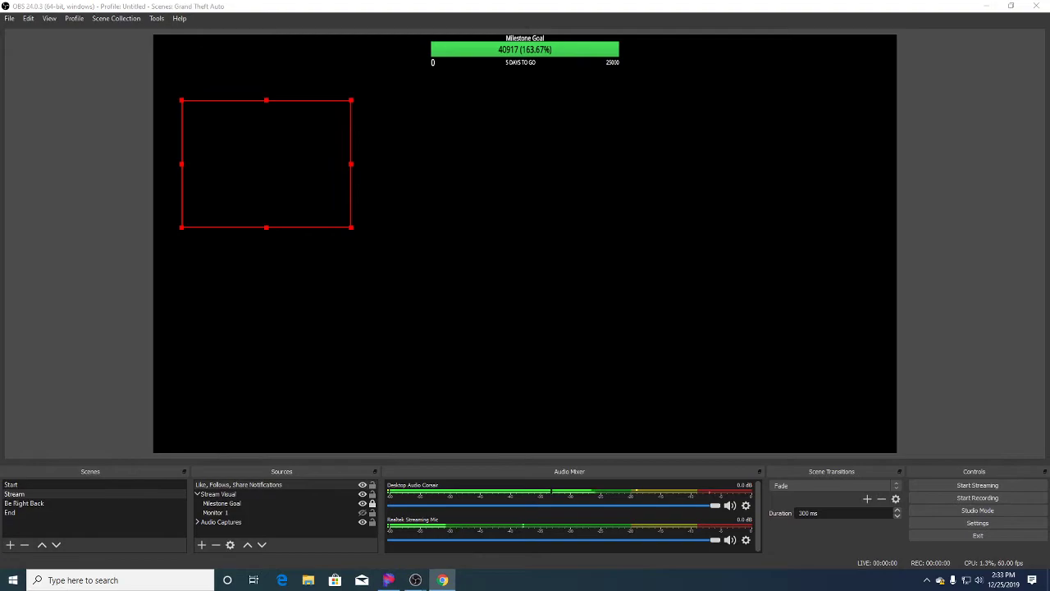
pyautogui.moveTo(267, 179); pyautogui.dragTo(807, 281)
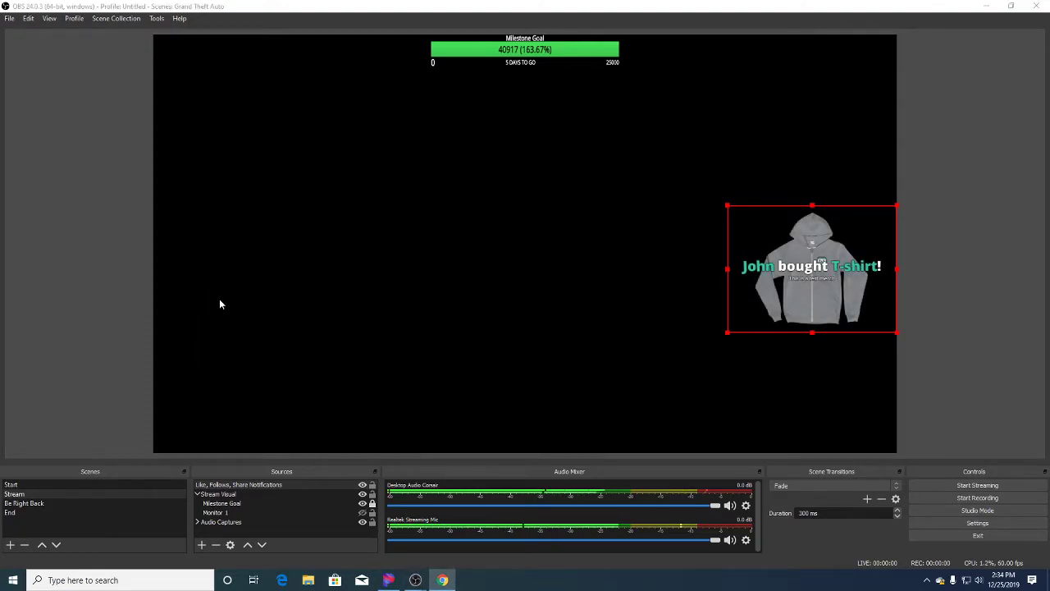
pyautogui.moveTo(260, 486); pyautogui.dragTo(261, 497)
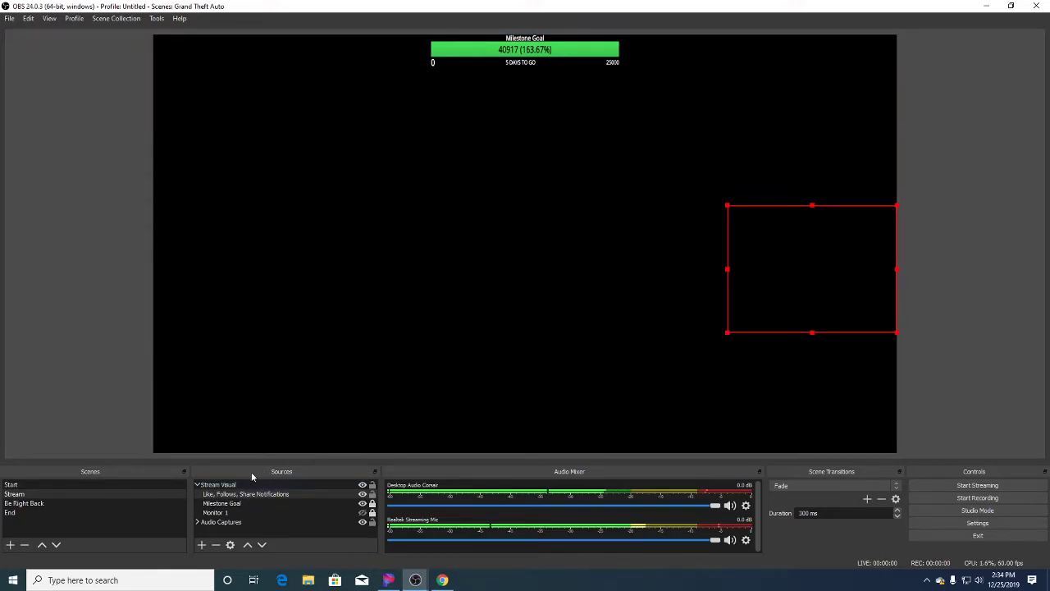
pyautogui.click(442, 580)
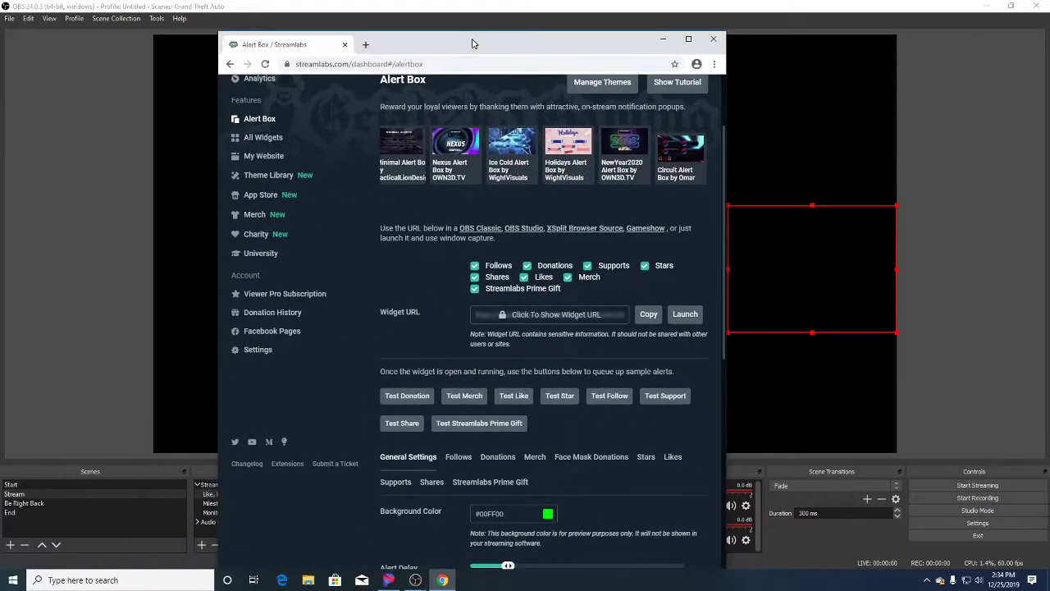
# In maximized Chrome, go to All Widgets > Event List, dismiss the introduction, and copy the Widget URL
pyautogui.doubleClick(472, 43)
pyautogui.scroll(2, 231, 371)
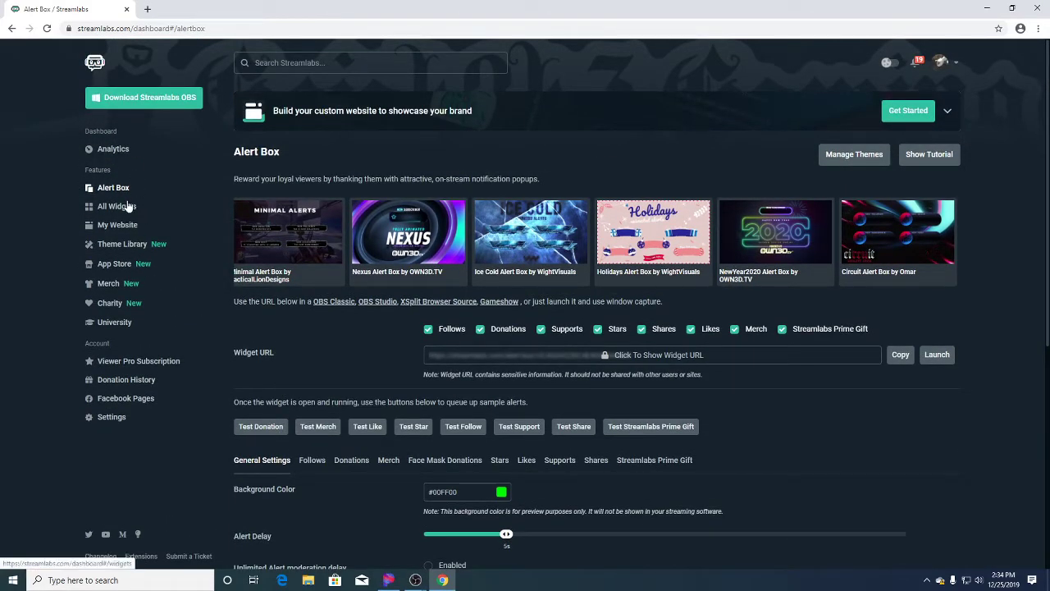
pyautogui.click(128, 206)
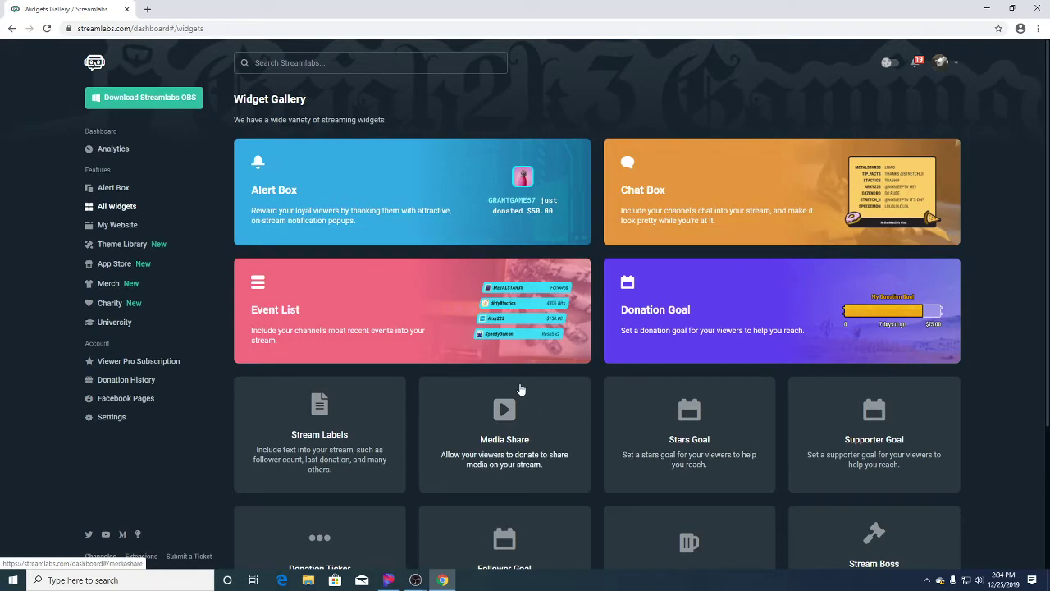
pyautogui.click(403, 332)
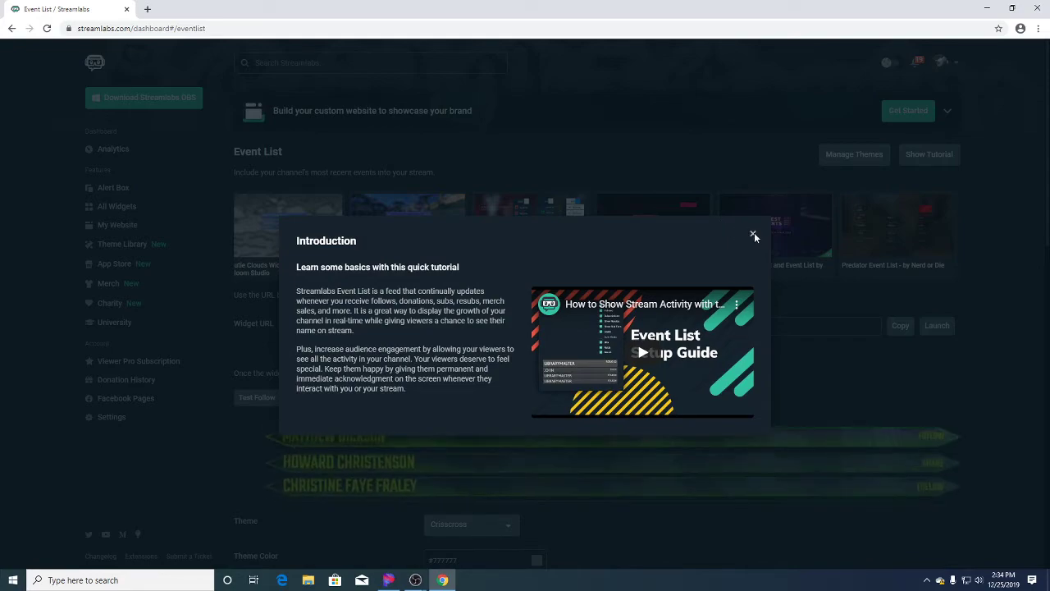
pyautogui.click(754, 233)
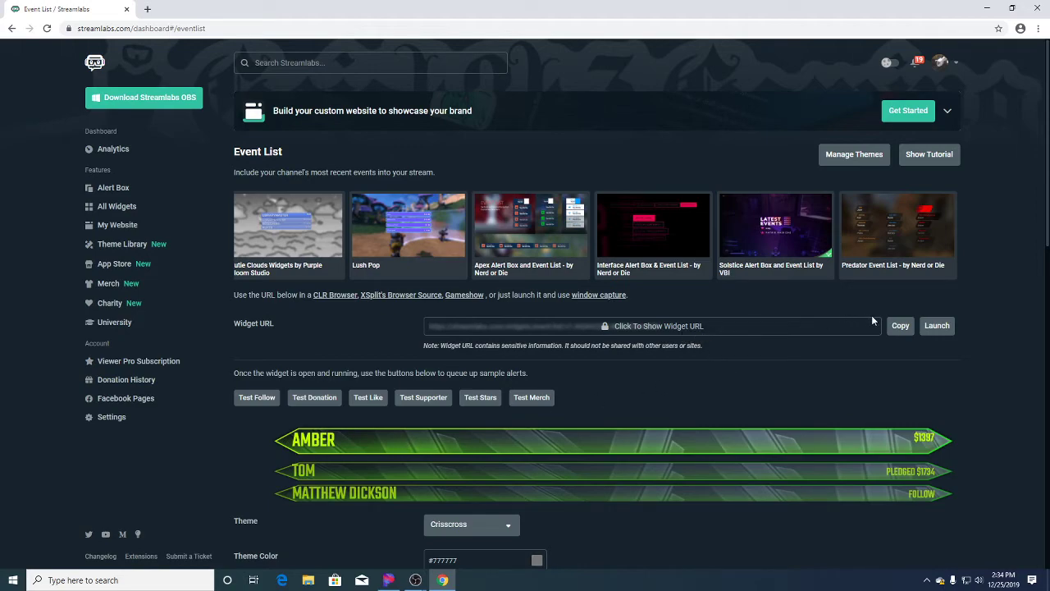
pyautogui.click(900, 327)
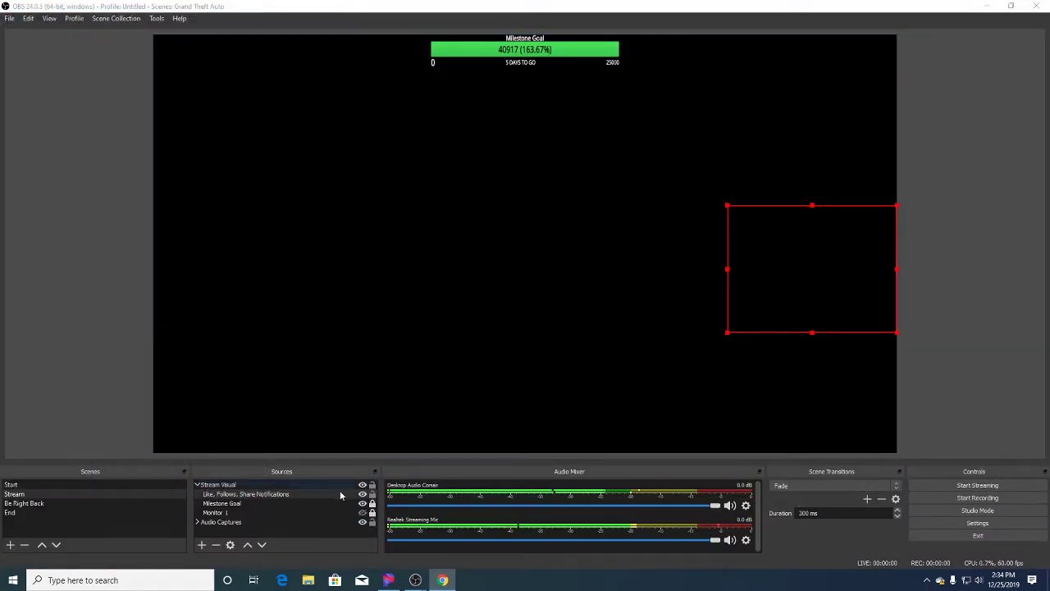
# Add a Browser source named 'Event List' with the copied Streamlabs widget URL as its address
pyautogui.click(238, 495)
pyautogui.rightClick(254, 496)
pyautogui.click(201, 544)
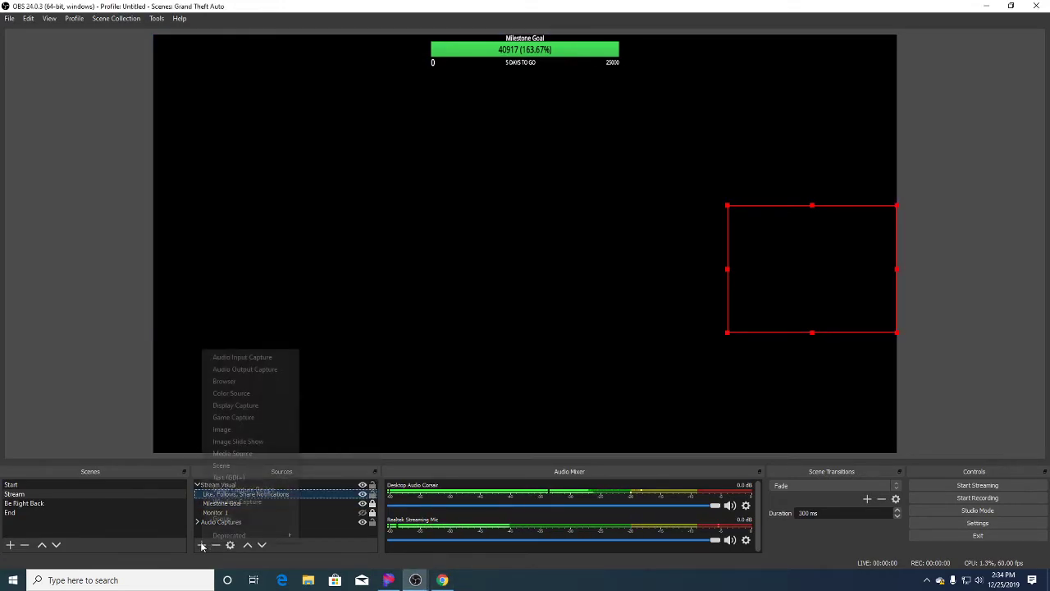
pyautogui.click(238, 381)
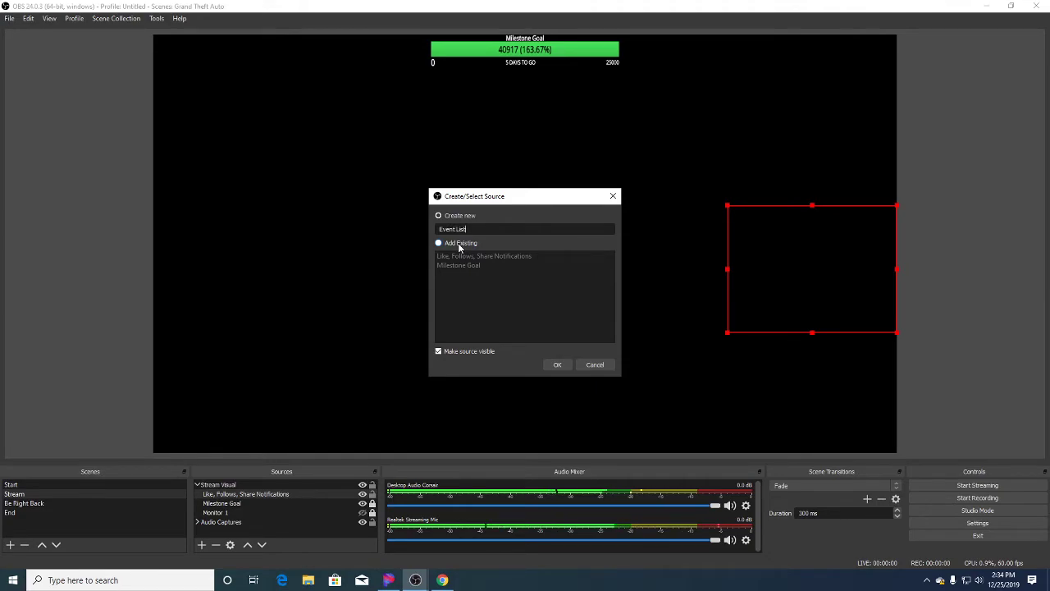
pyautogui.click(557, 364)
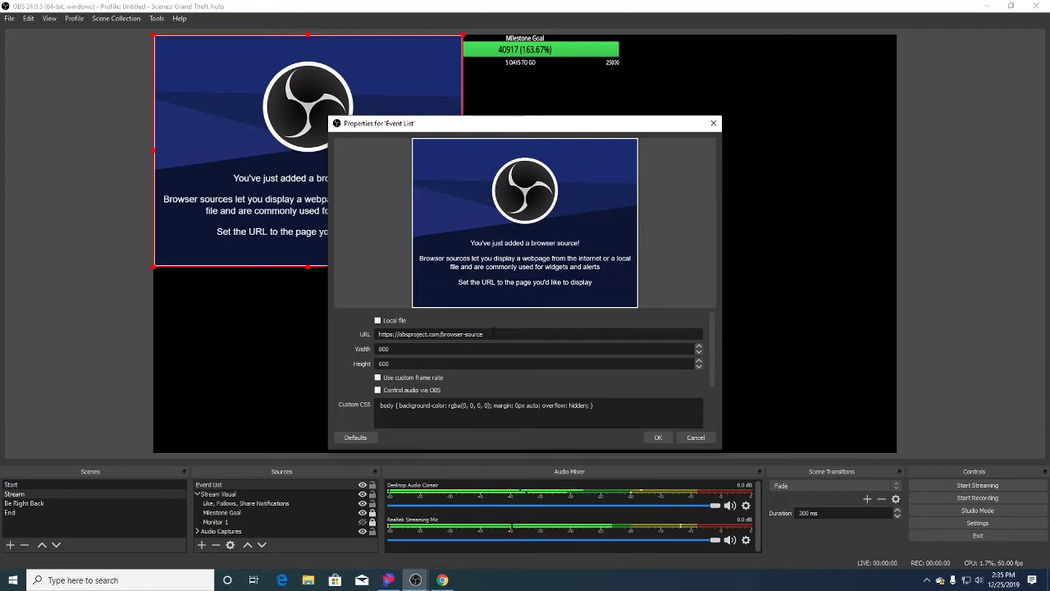
pyautogui.moveTo(486, 331); pyautogui.dragTo(297, 324)
pyautogui.hotkey('ctrl', 'v')
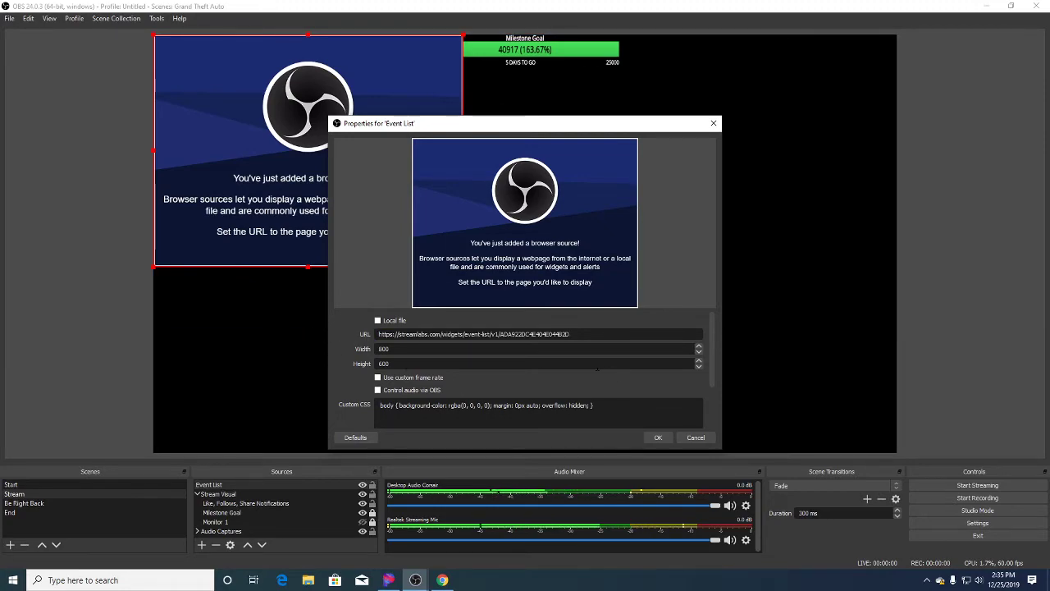
pyautogui.click(658, 438)
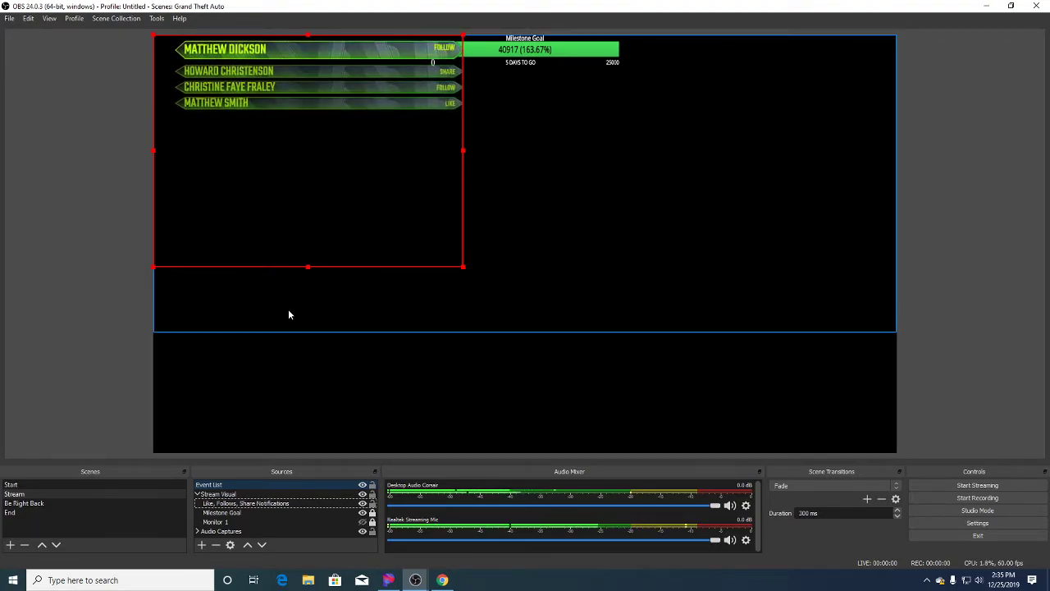
# Crop the Event List to its rows, scale it into the bottom-right corner, and lower the notifications box
pyautogui.moveTo(296, 214); pyautogui.dragTo(552, 302)
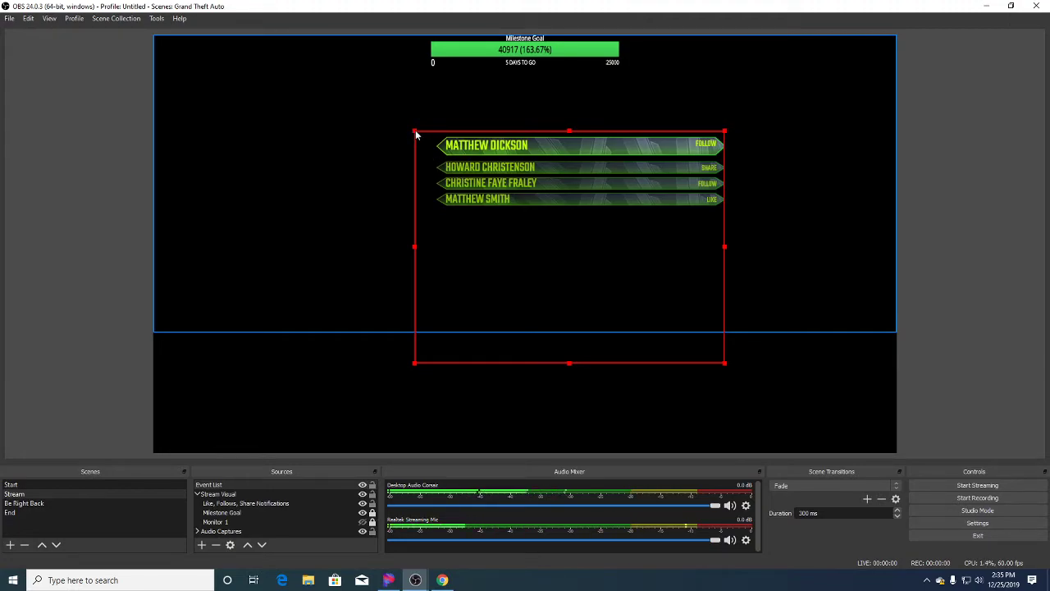
pyautogui.moveTo(416, 134); pyautogui.dragTo(435, 135)
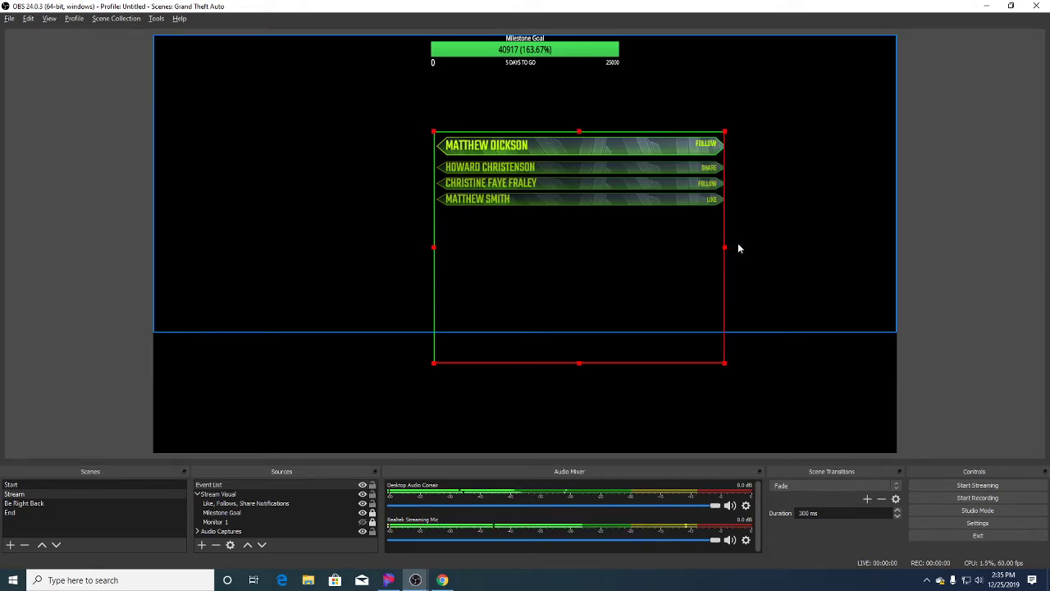
pyautogui.moveTo(576, 137)
pyautogui.mouseDown()
pyautogui.moveTo(577, 204)
pyautogui.moveTo(578, 132)
pyautogui.mouseUp()
pyautogui.moveTo(579, 367); pyautogui.dragTo(574, 211)
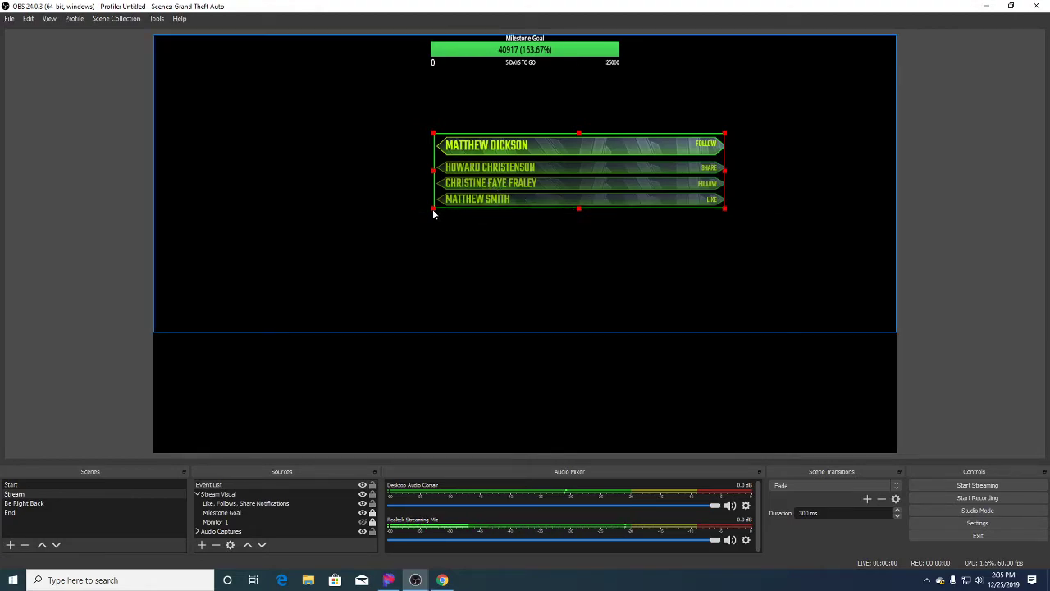
pyautogui.moveTo(435, 213); pyautogui.dragTo(549, 188)
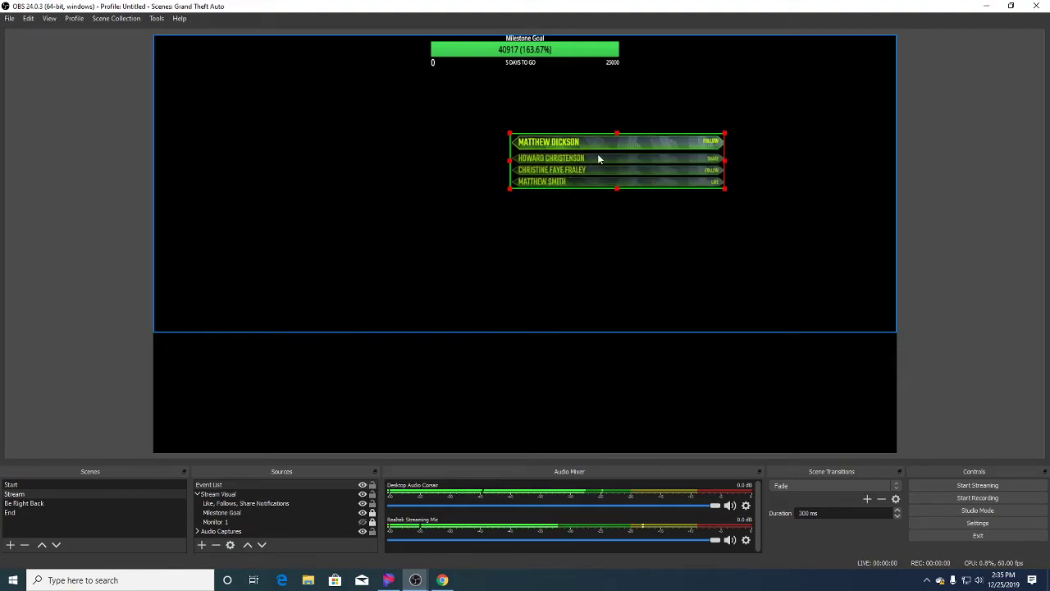
pyautogui.moveTo(598, 156); pyautogui.dragTo(772, 421)
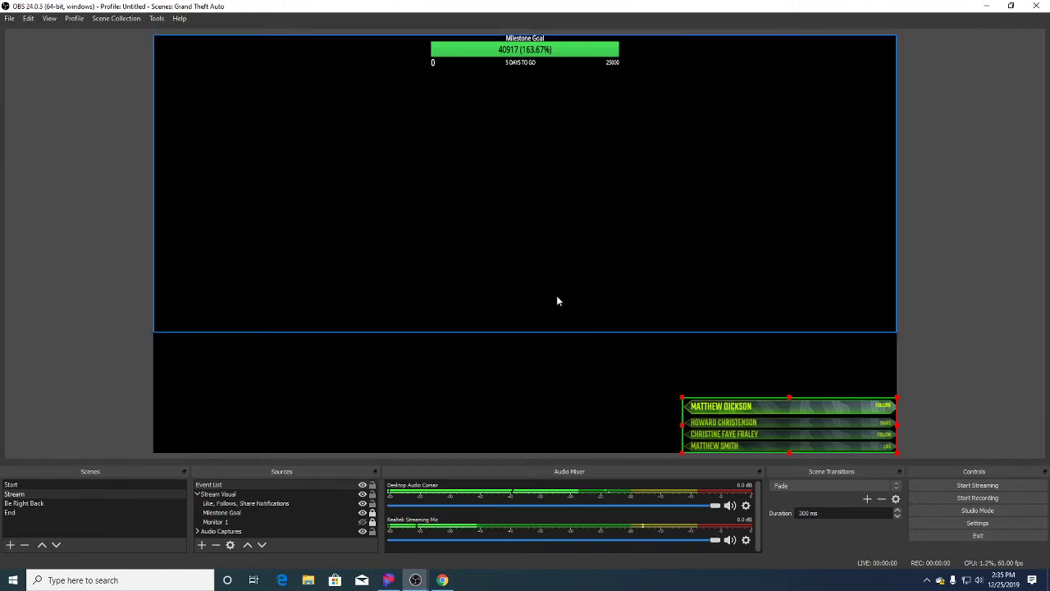
pyautogui.click(313, 502)
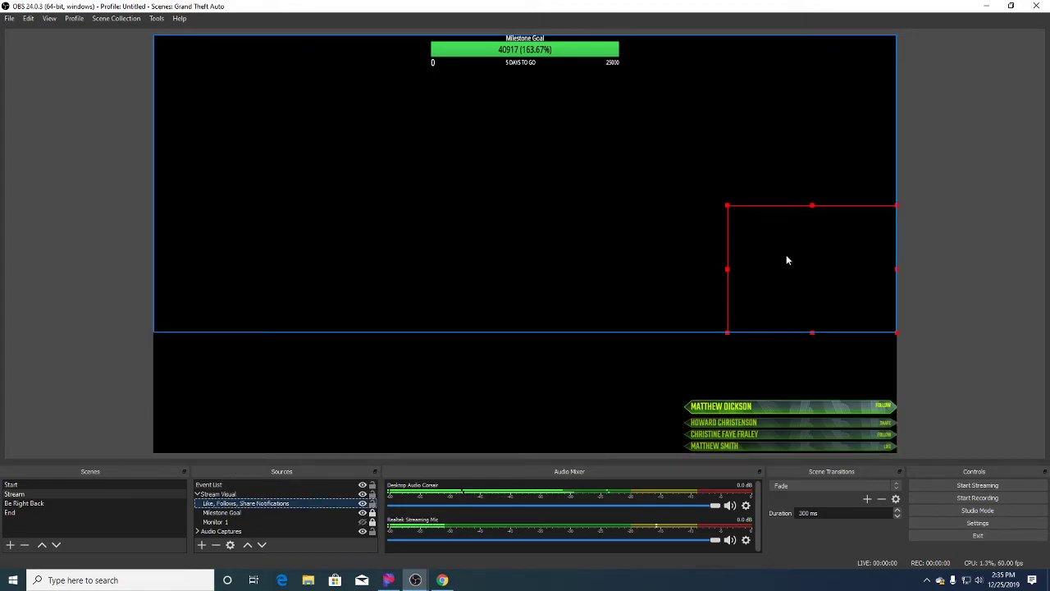
pyautogui.moveTo(790, 264); pyautogui.dragTo(793, 324)
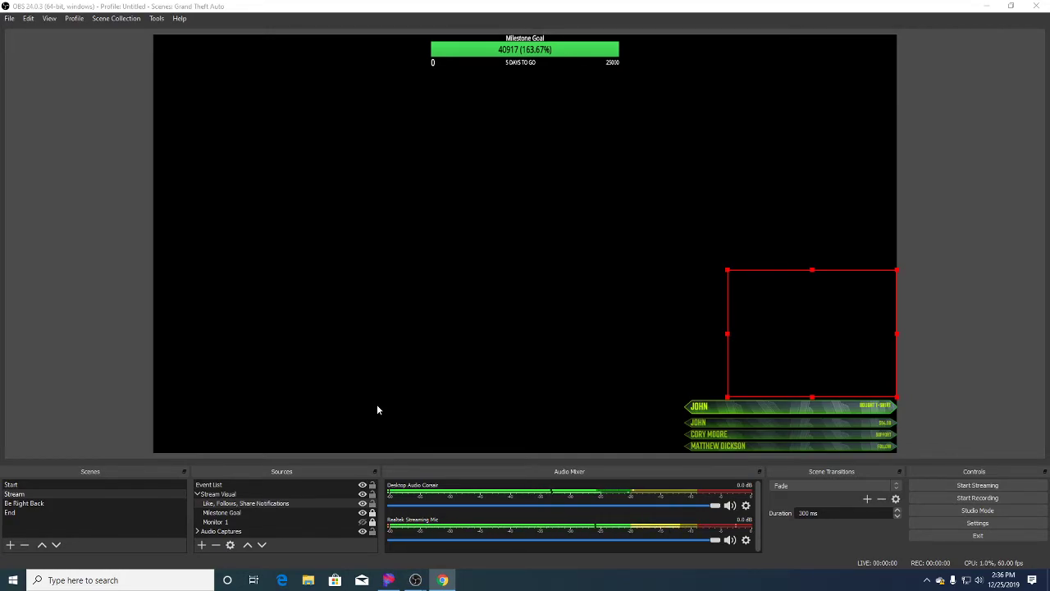
# Search Google in a new tab for 'Logitech g13' and open its Amazon.com listing
pyautogui.click(442, 580)
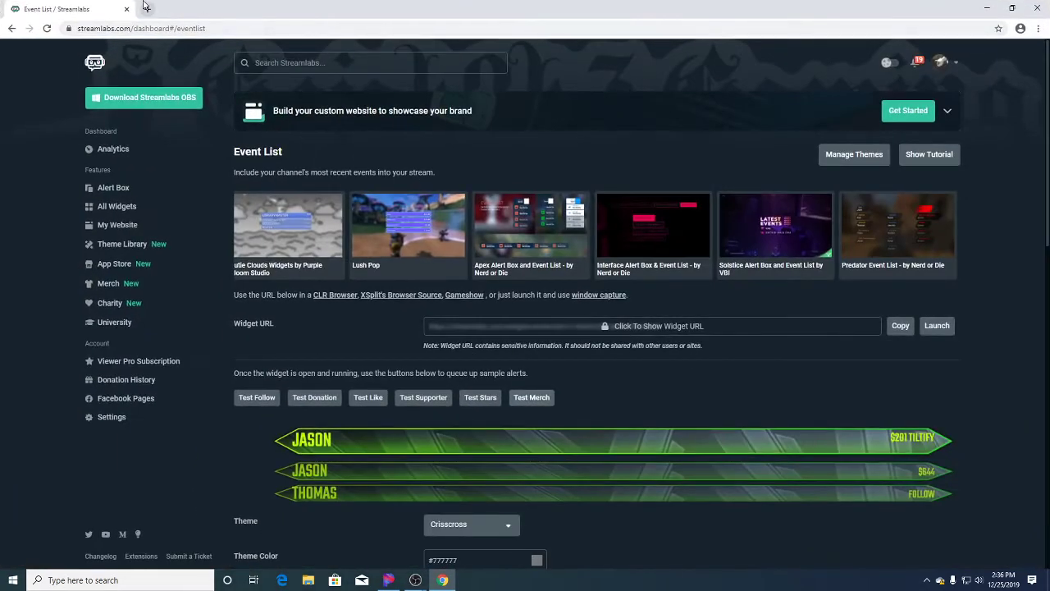
pyautogui.click(145, 9)
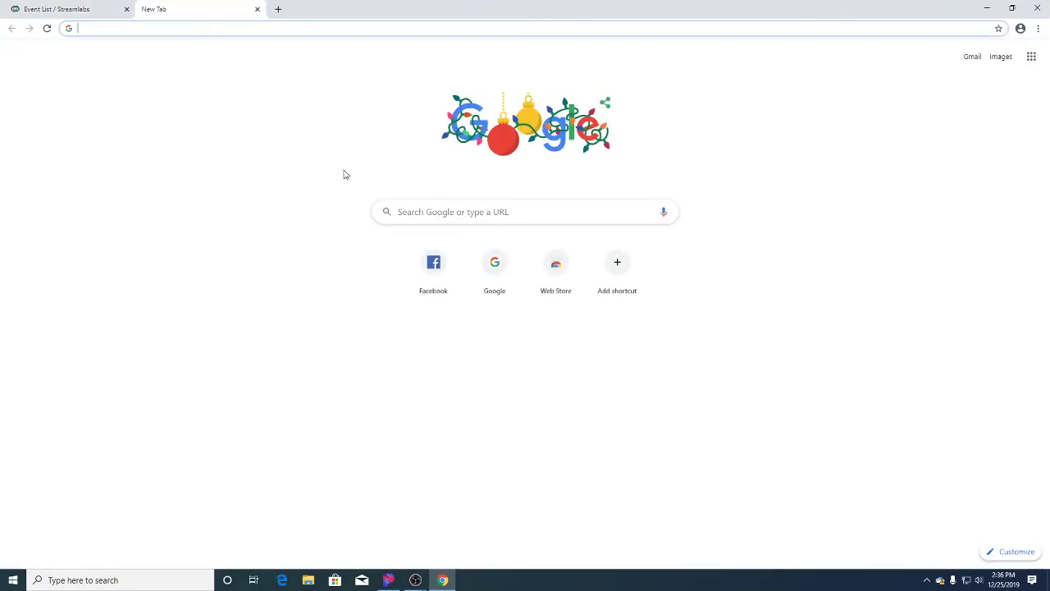
pyautogui.click(437, 210)
pyautogui.write('Log')
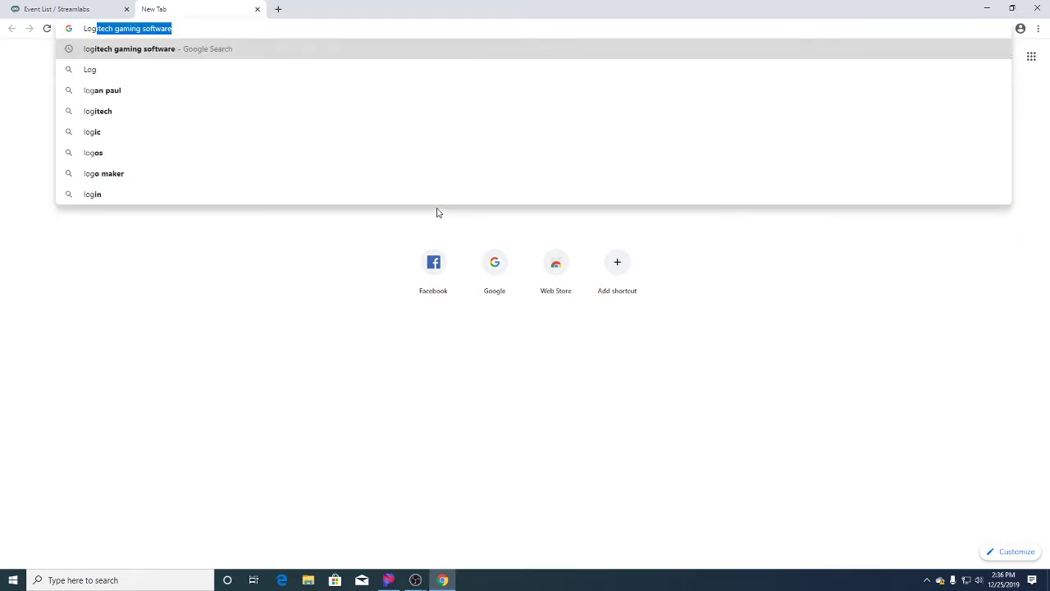
pyautogui.write('itech')
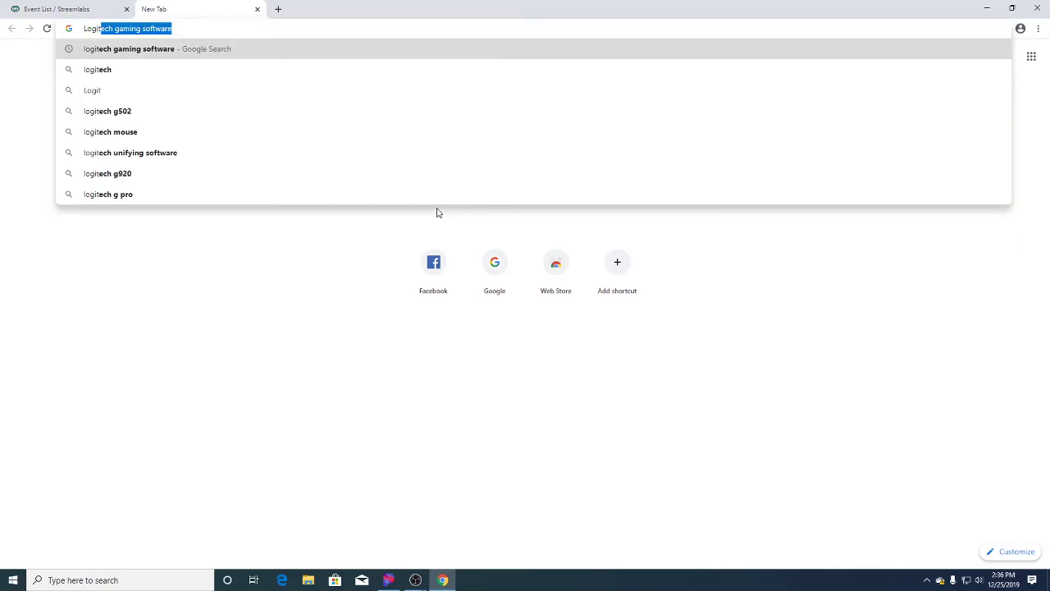
pyautogui.write(' g13')
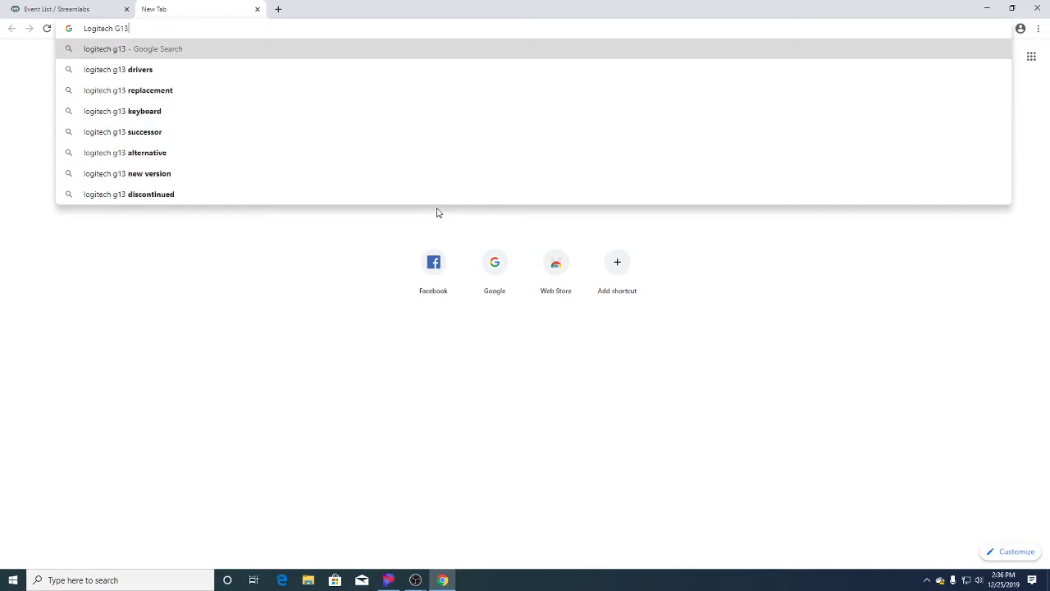
pyautogui.press('Return')
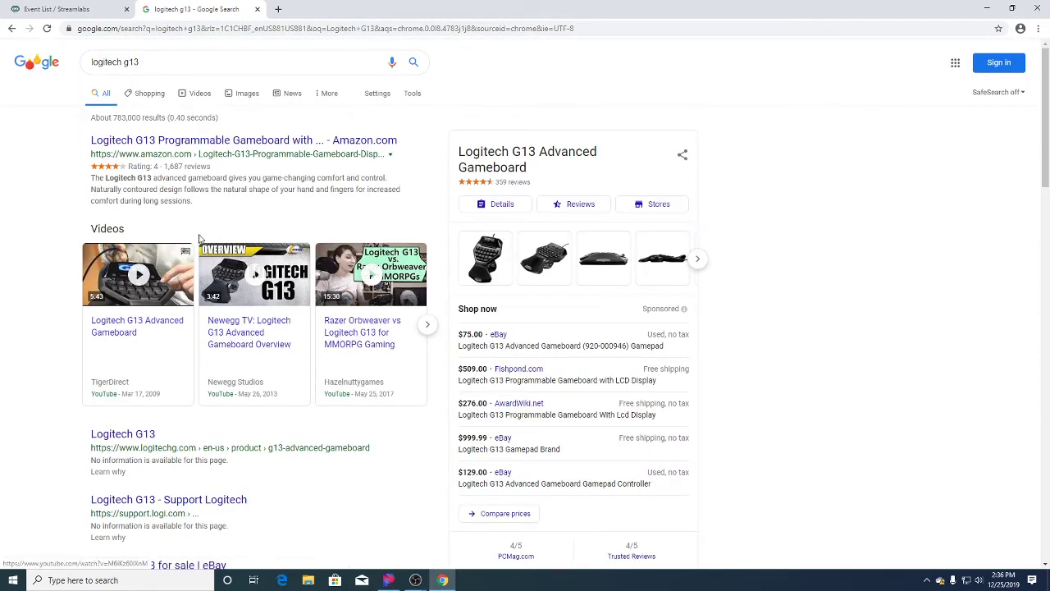
pyautogui.click(195, 144)
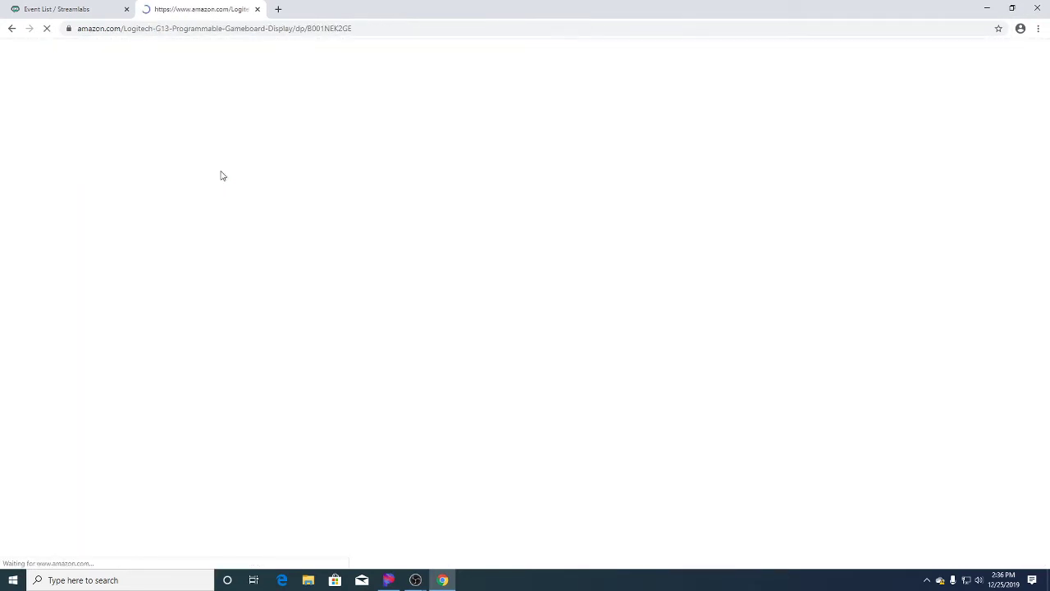
# Search Amazon for the Logitech G15 keyboard
pyautogui.scroll(-1, 361, 328)
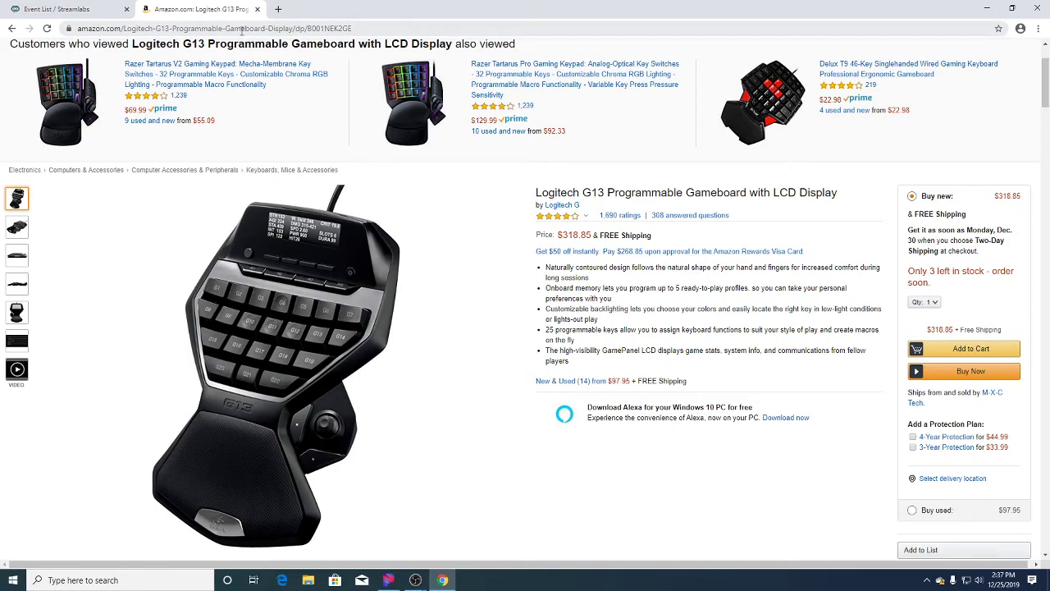
pyautogui.click(242, 28)
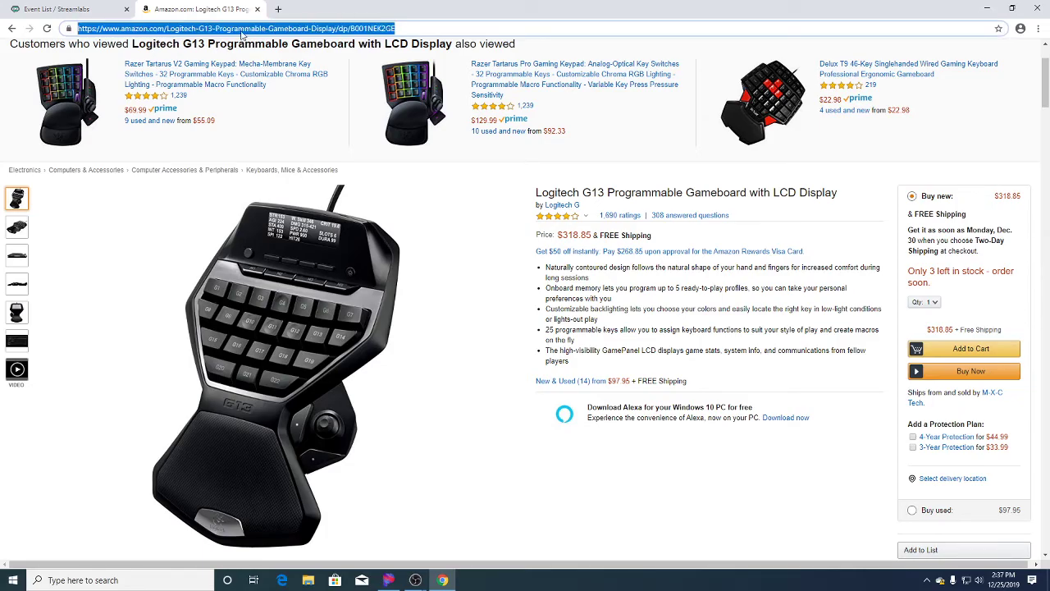
pyautogui.scroll(2, 283, 147)
pyautogui.click(259, 55)
pyautogui.write('G')
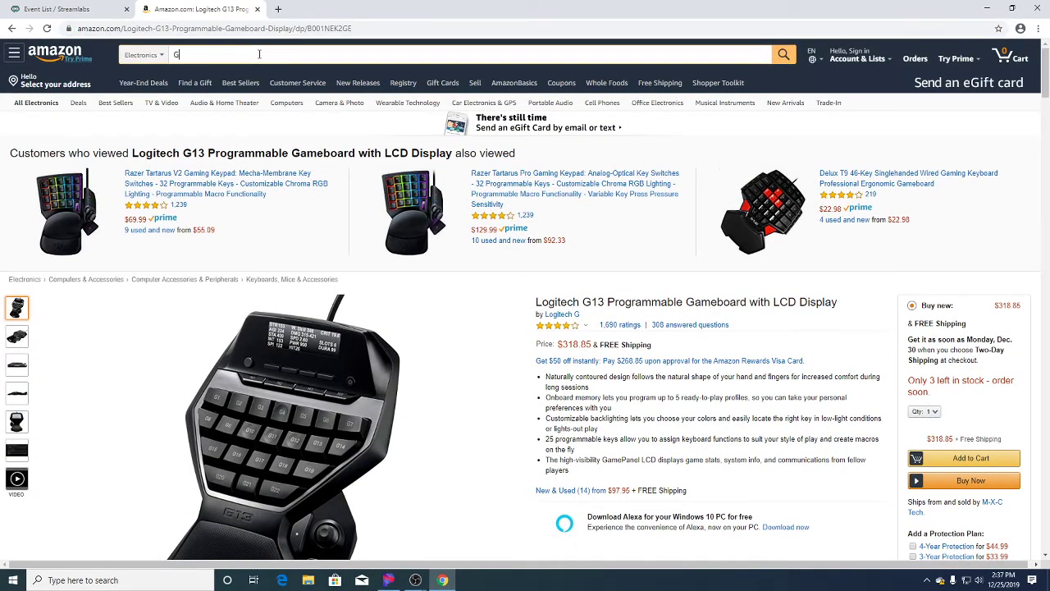
pyautogui.write('15')
pyautogui.press('Return')
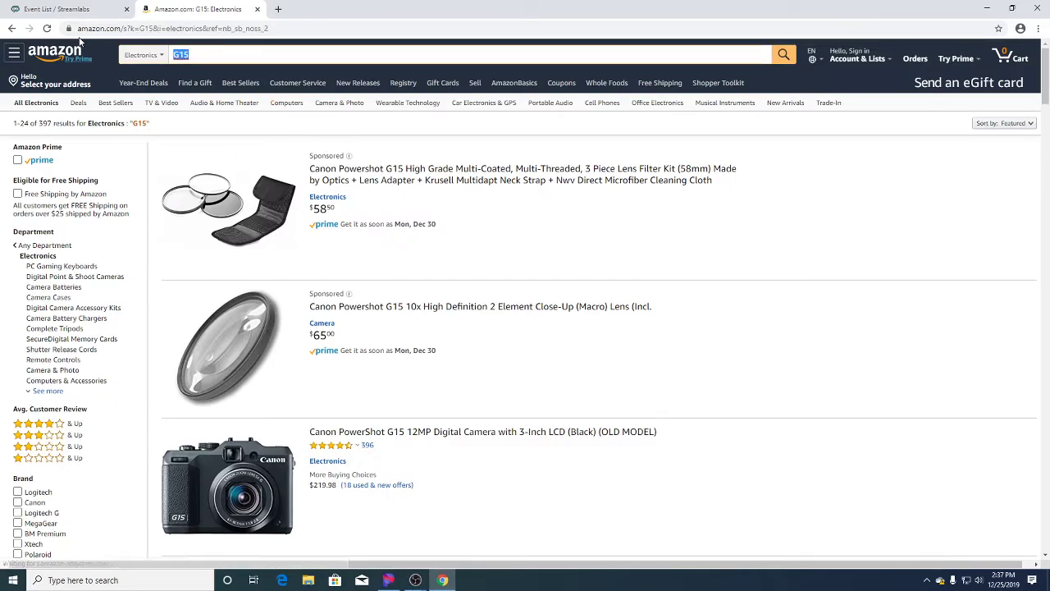
pyautogui.write('Logitech ')
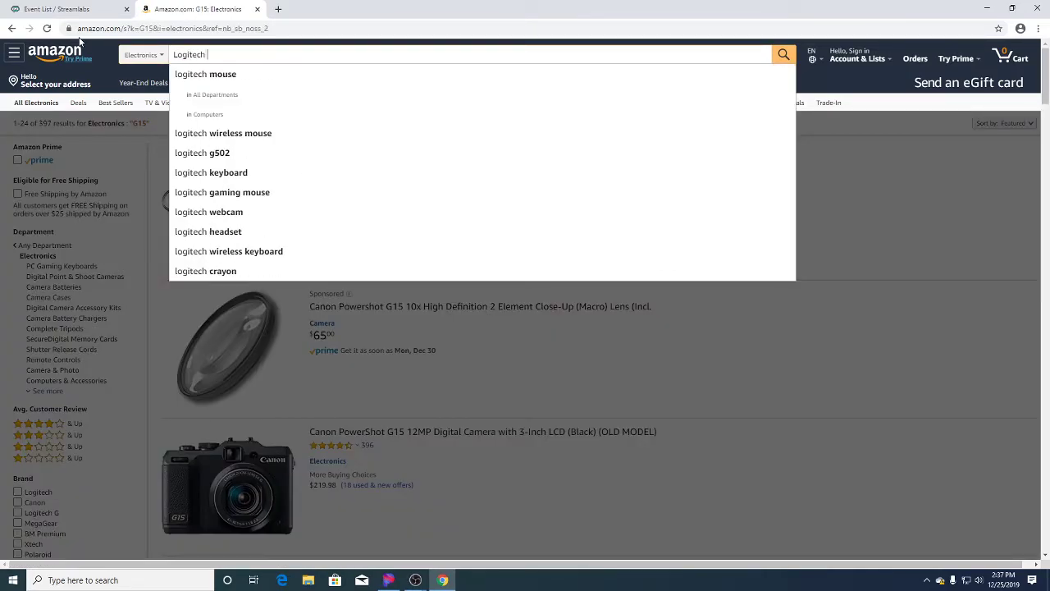
pyautogui.write('G15')
pyautogui.press('Return')
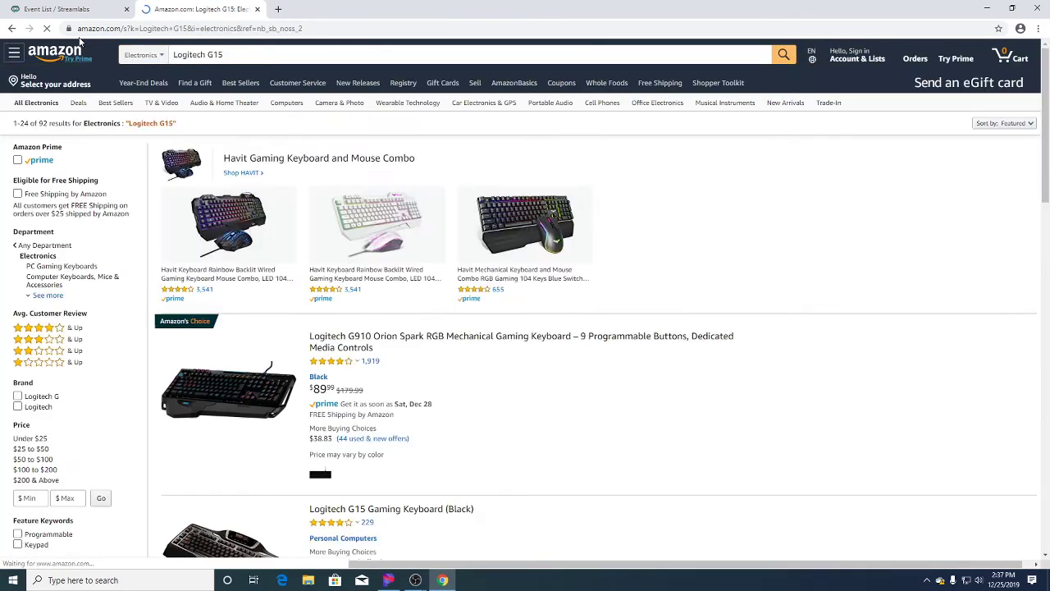
# Open the Logitech G15 Gaming Keyboard (Black) listing, enlarge its photo, then close the Amazon tab
pyautogui.scroll(-3, 386, 294)
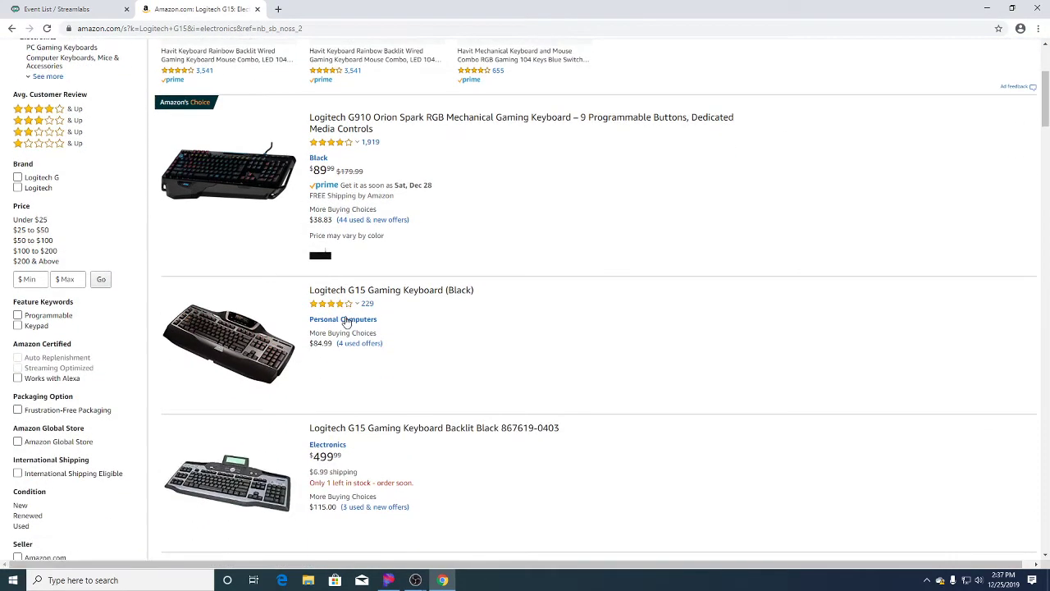
pyautogui.click(446, 279)
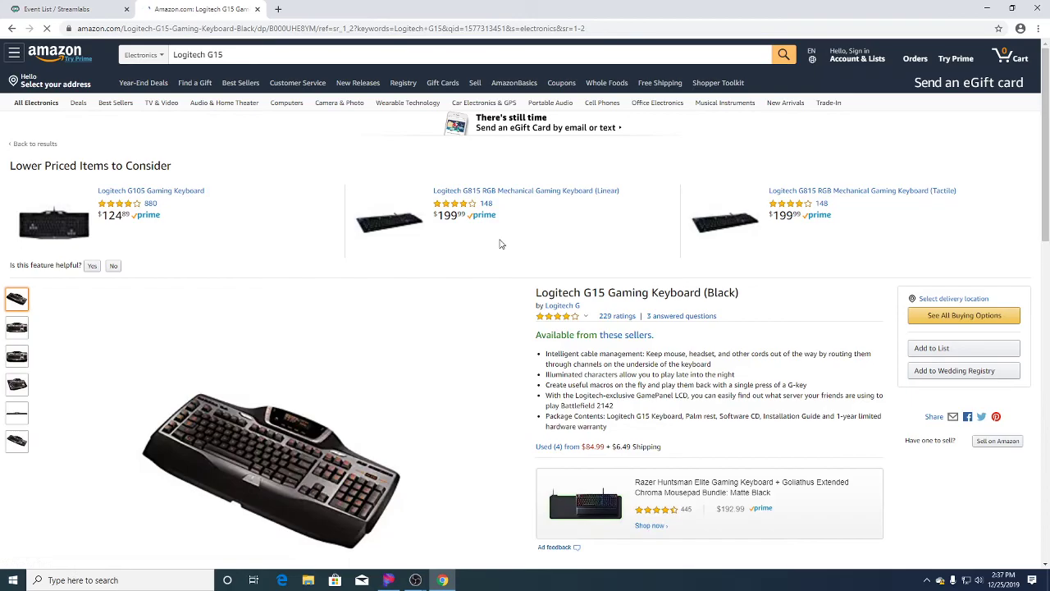
pyautogui.scroll(-1, 411, 370)
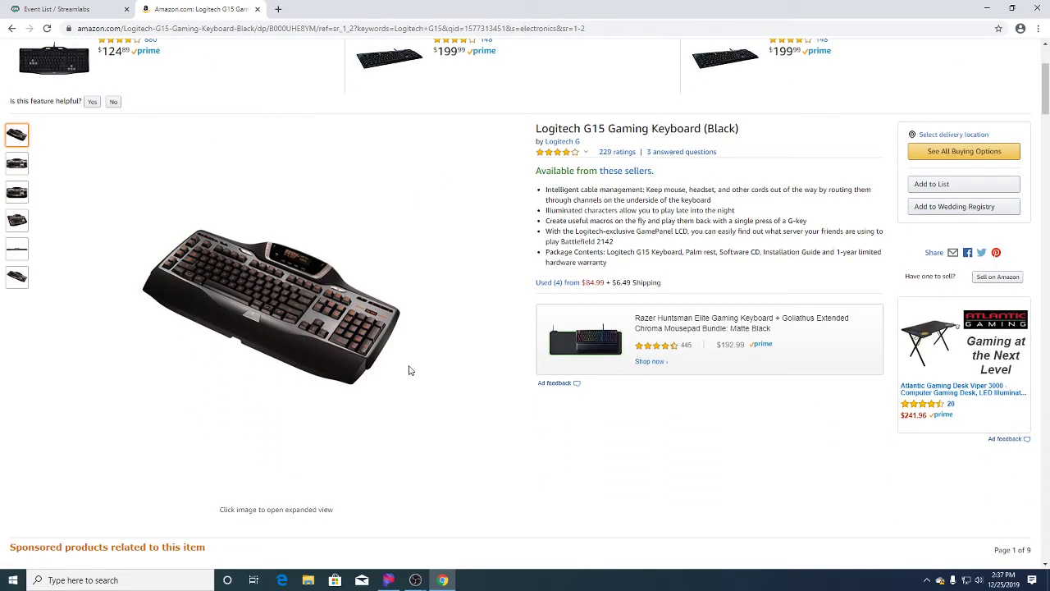
pyautogui.click(267, 301)
pyautogui.click(256, 10)
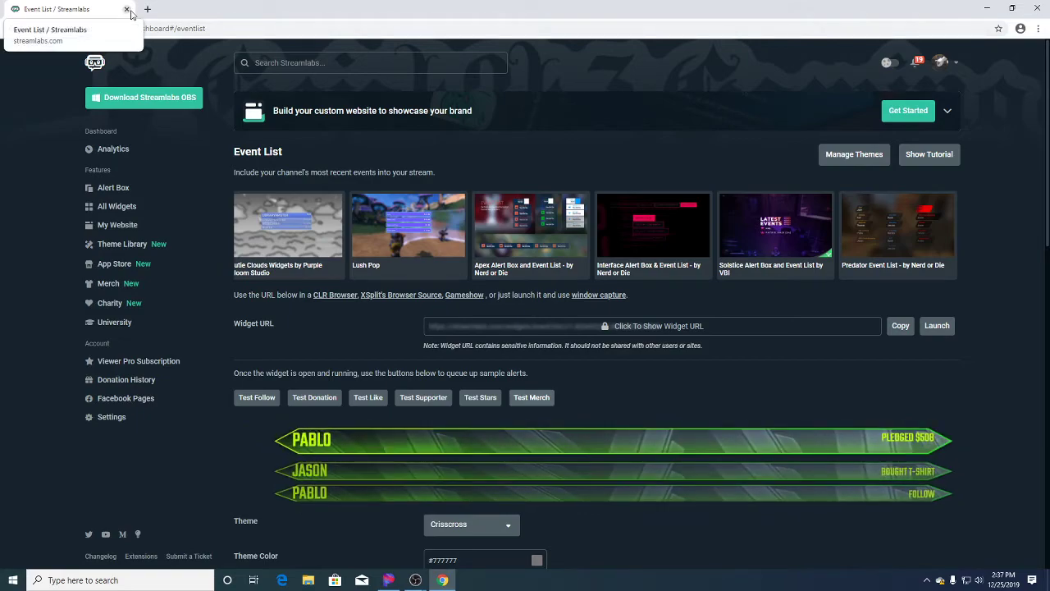
# Close Chrome, select the End scene, and bring up the source type list under Sources
pyautogui.click(128, 10)
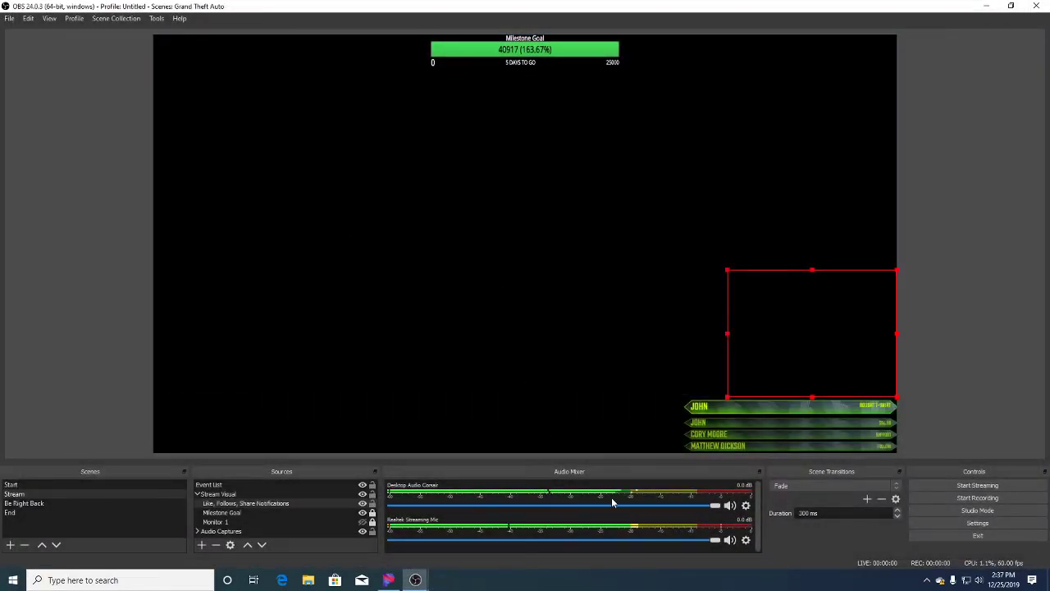
pyautogui.click(27, 485)
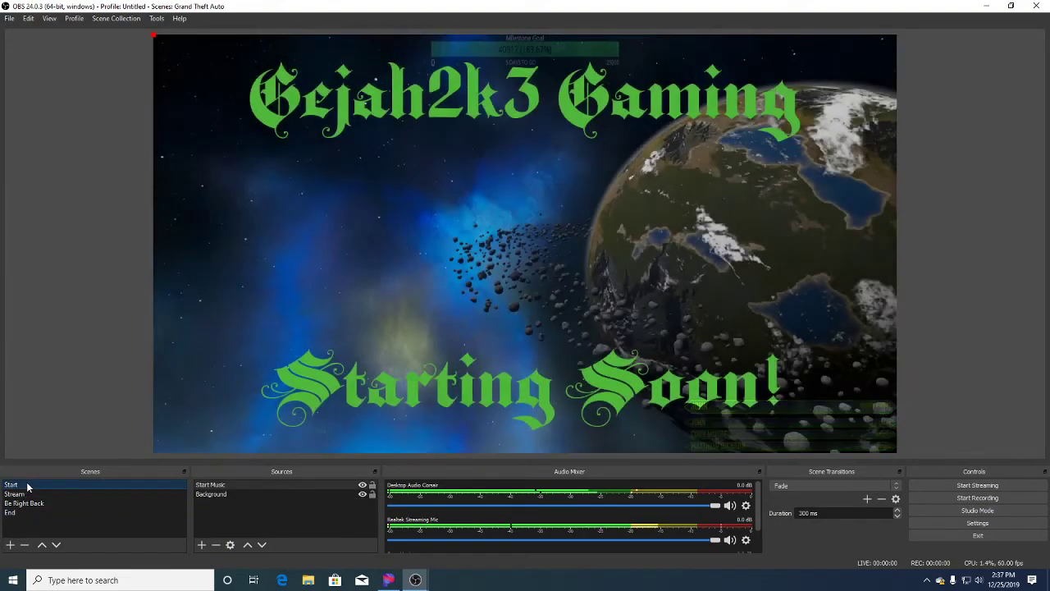
pyautogui.press('Down')
pyautogui.press('Down')
pyautogui.press('Down')
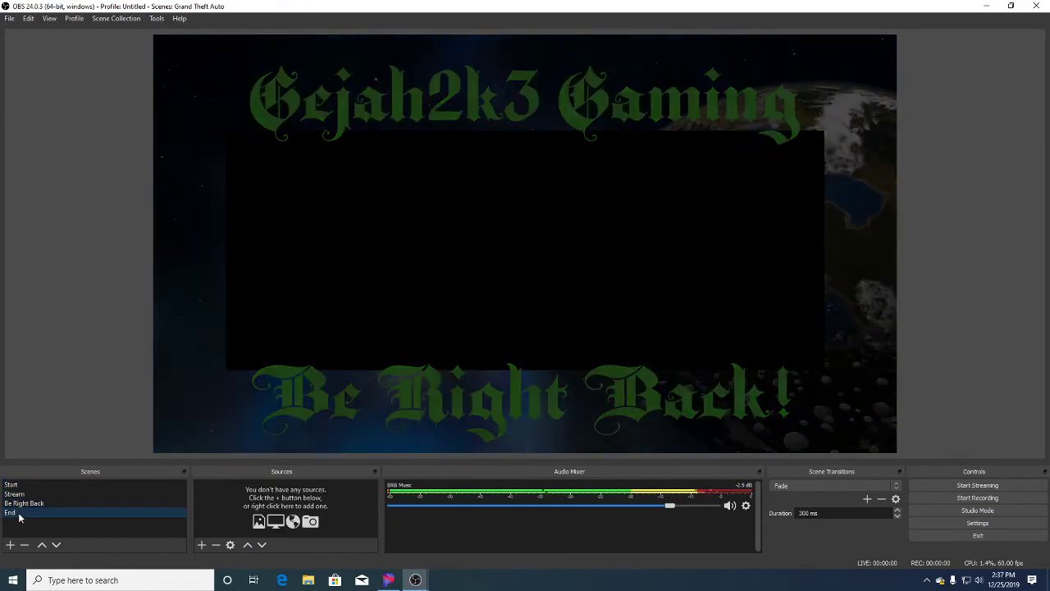
pyautogui.click(201, 545)
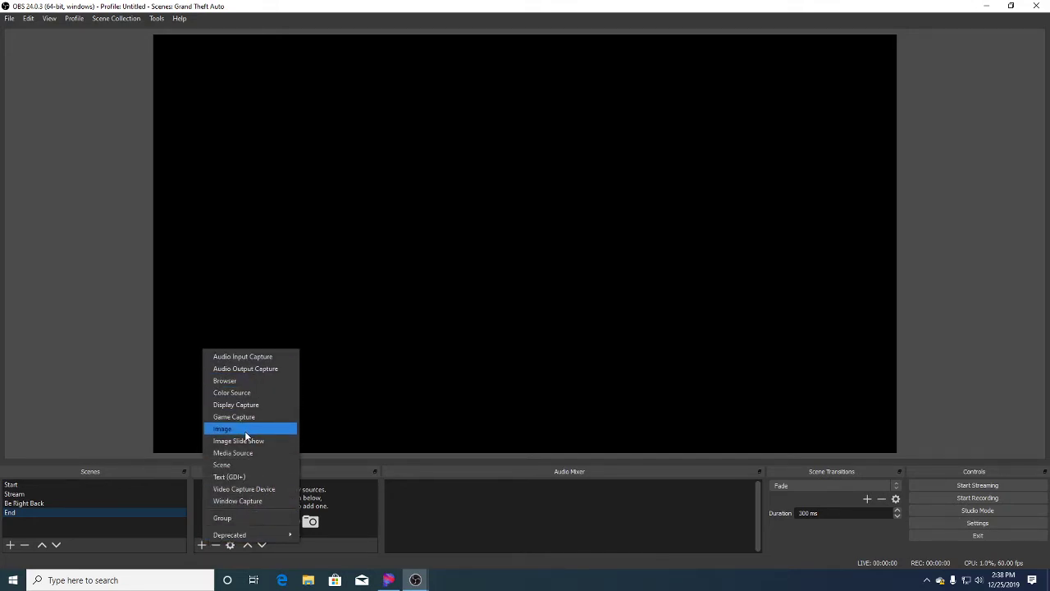
# Add an Image source named 'End Background' and browse to the Gejah2k3 Images folder for its picture
pyautogui.click(245, 429)
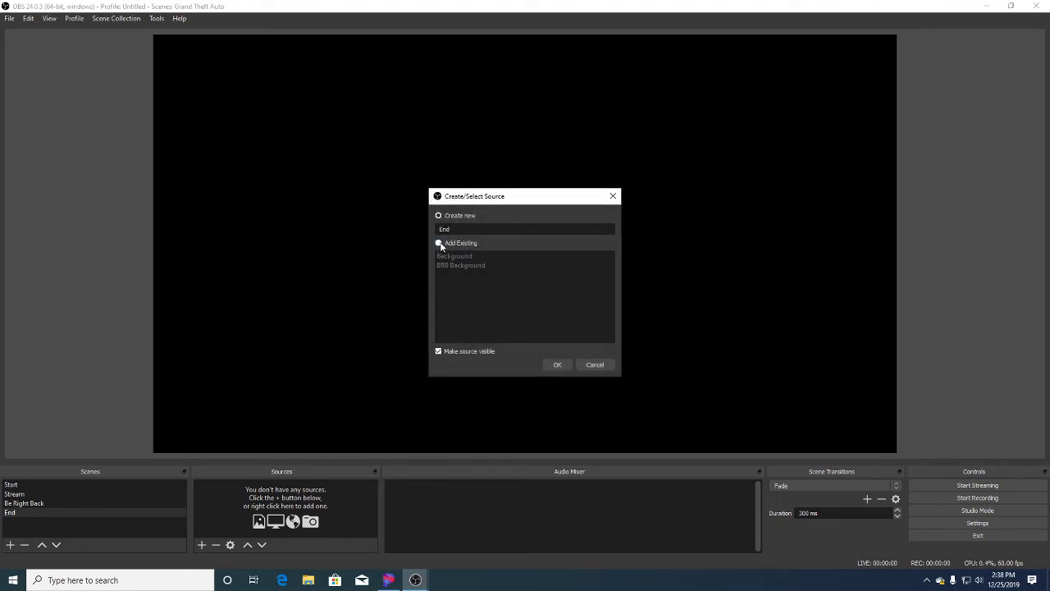
pyautogui.click(555, 365)
pyautogui.click(560, 305)
pyautogui.click(557, 364)
pyautogui.click(694, 358)
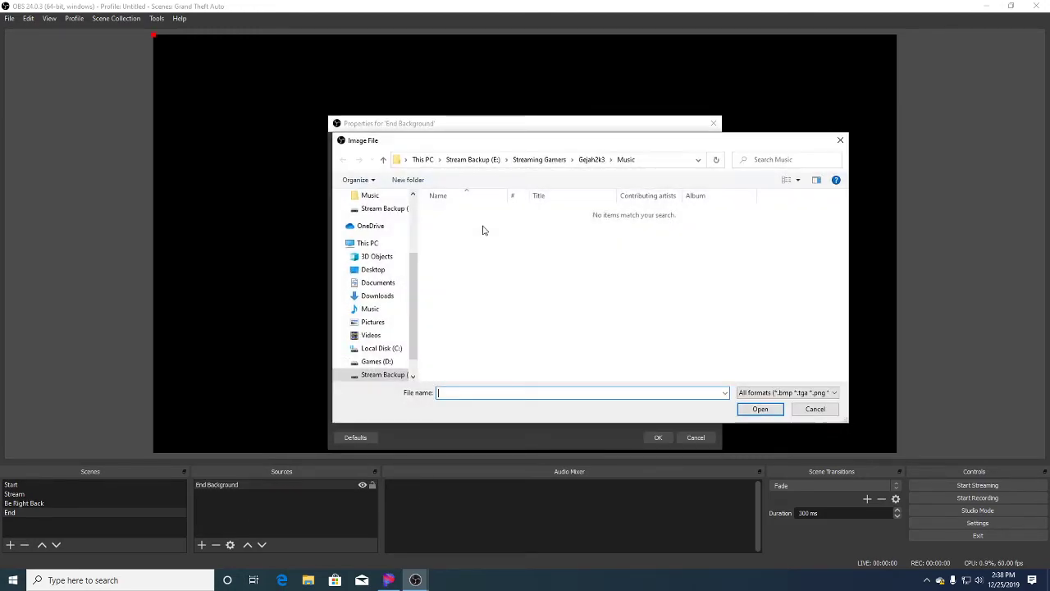
pyautogui.click(591, 159)
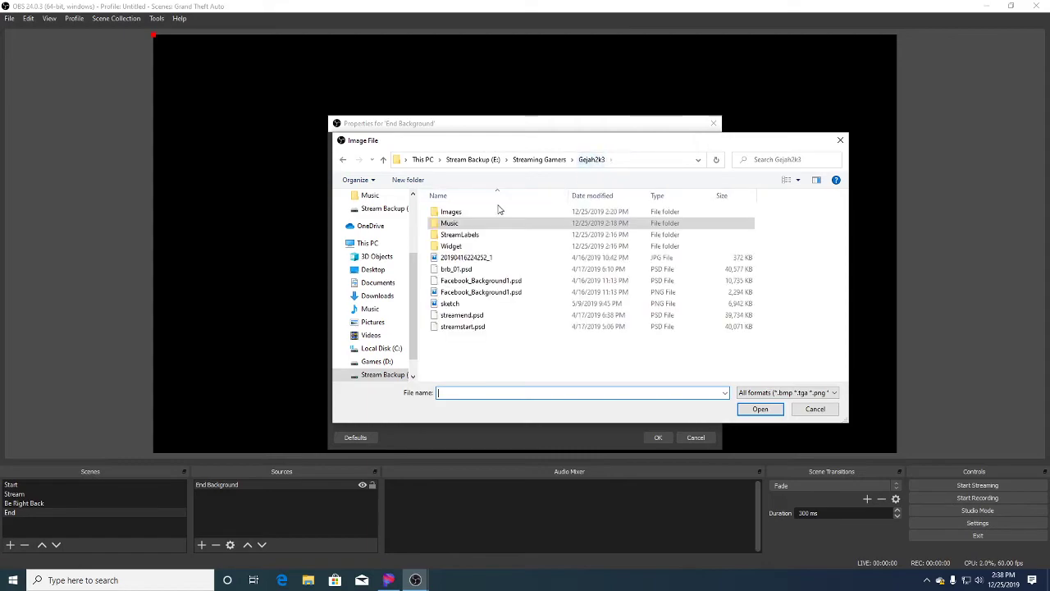
pyautogui.doubleClick(460, 213)
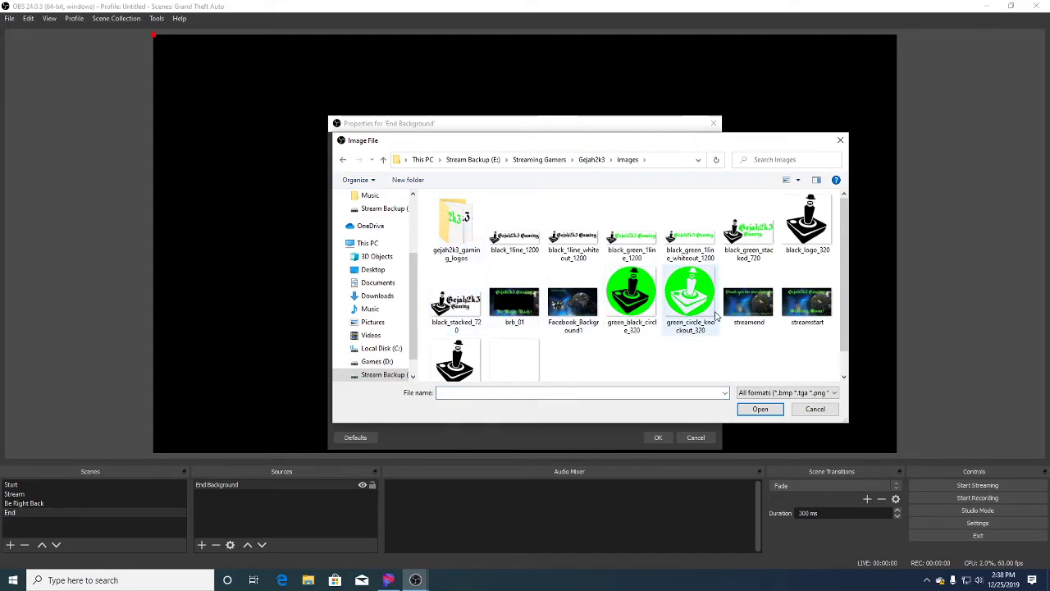
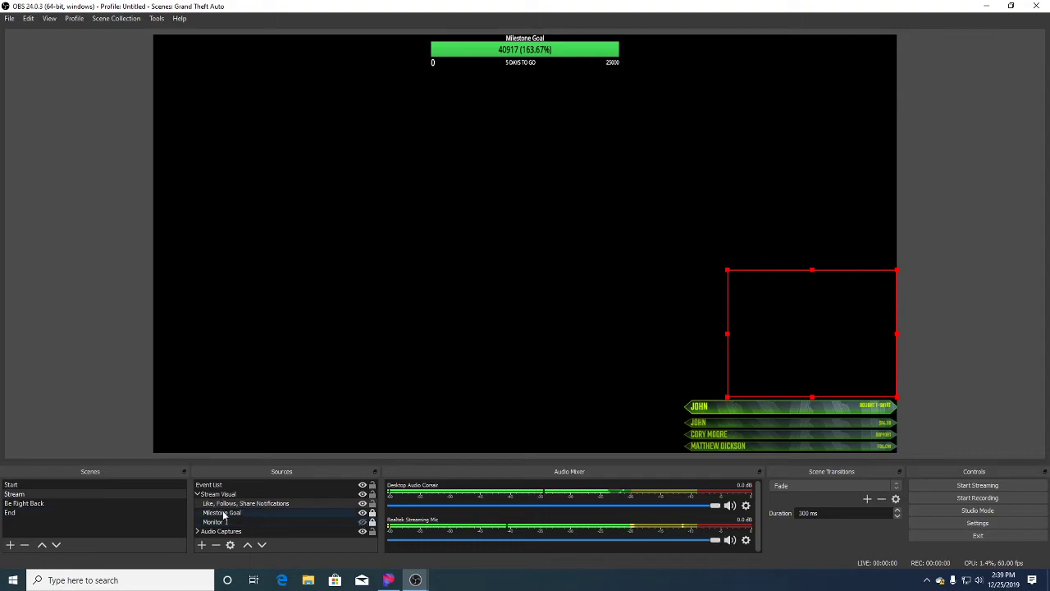
# Preview the Be Right Back, End and Start scenes in turn, then show the scene collections list
pyautogui.click(62, 504)
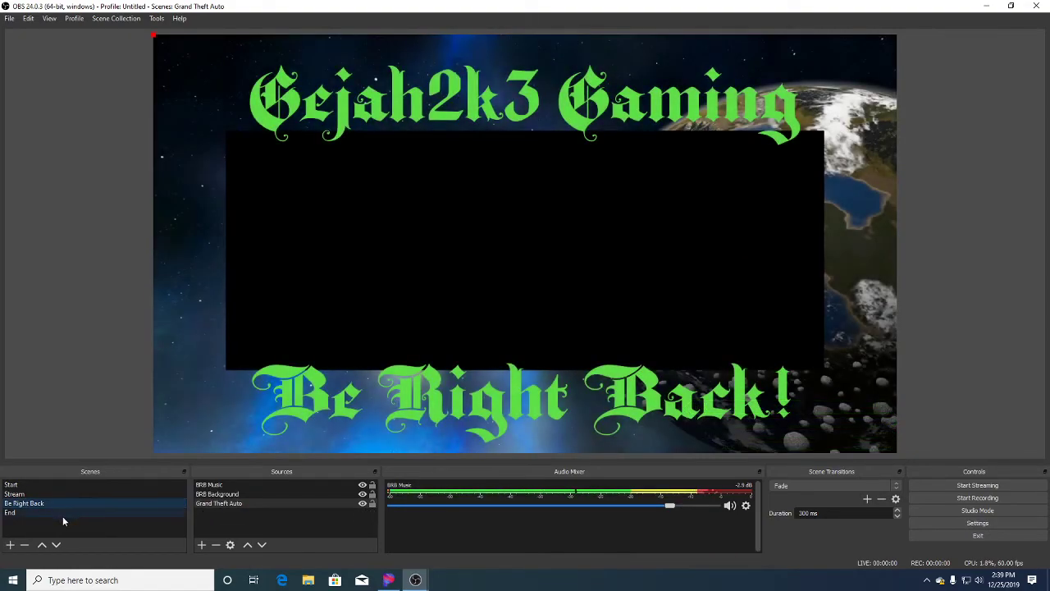
pyautogui.click(63, 514)
pyautogui.click(67, 485)
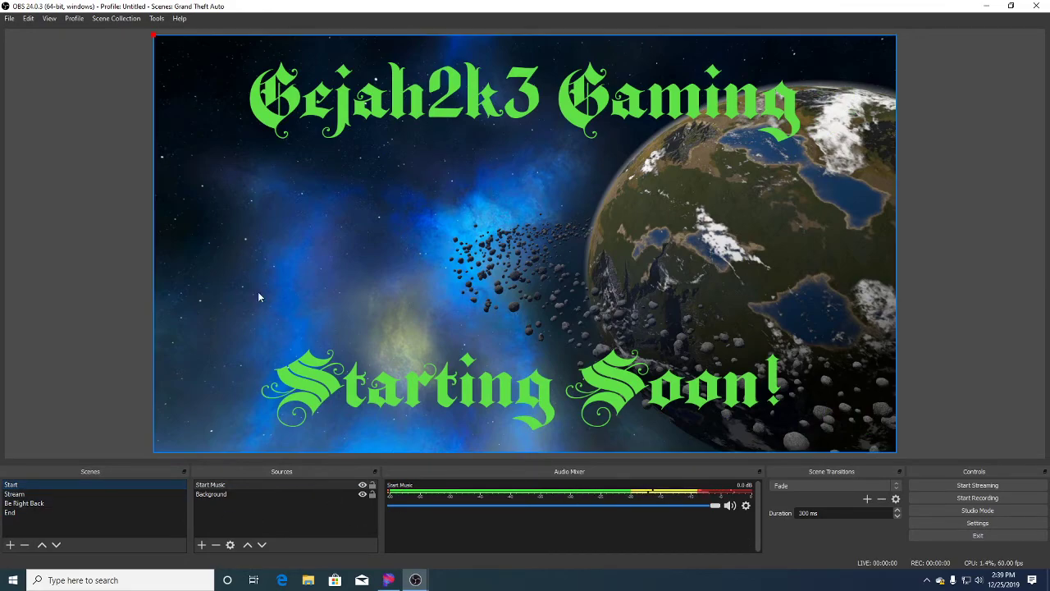
pyautogui.click(108, 20)
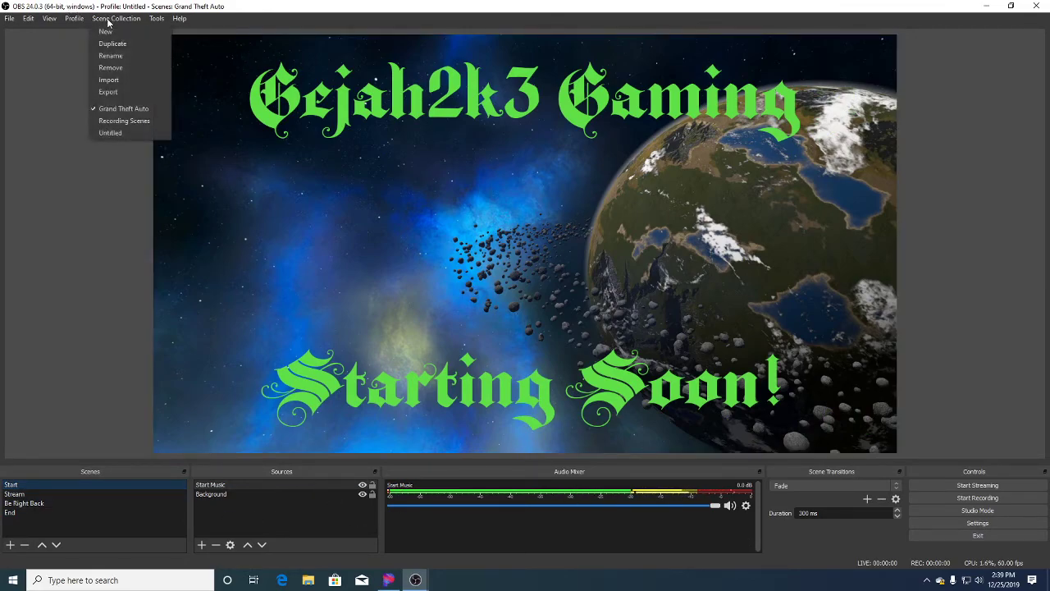
# Switch between the Untitled and Grand Theft Auto collections, ending on Untitled
pyautogui.click(119, 134)
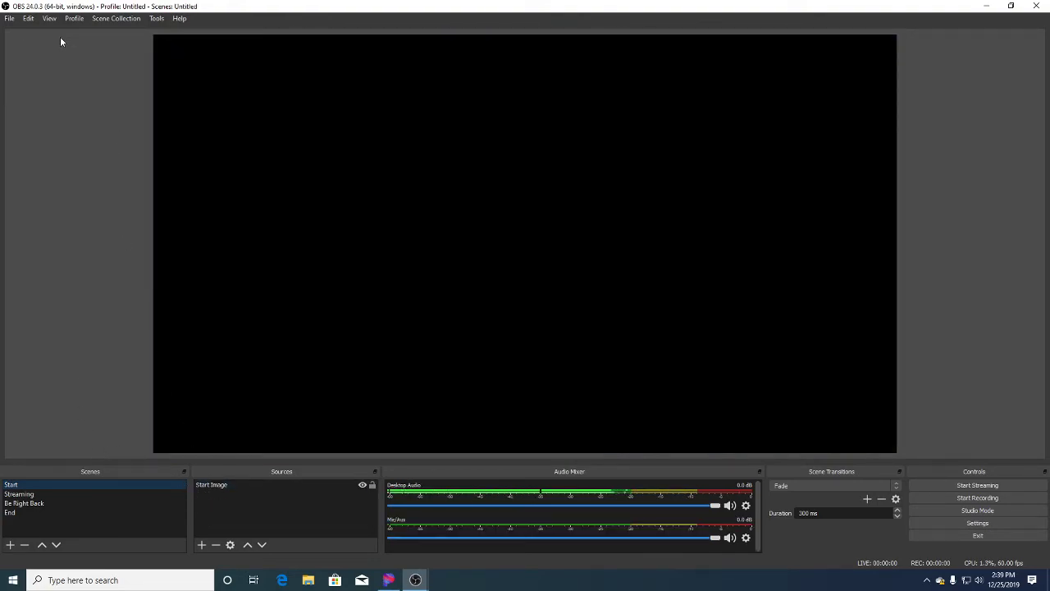
pyautogui.click(109, 20)
pyautogui.click(117, 110)
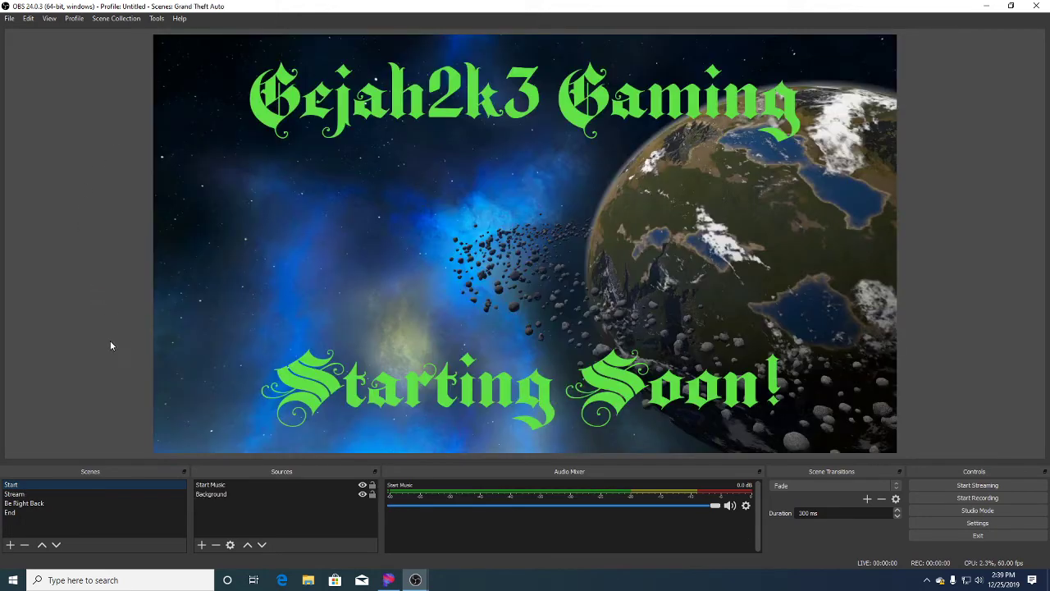
pyautogui.click(114, 19)
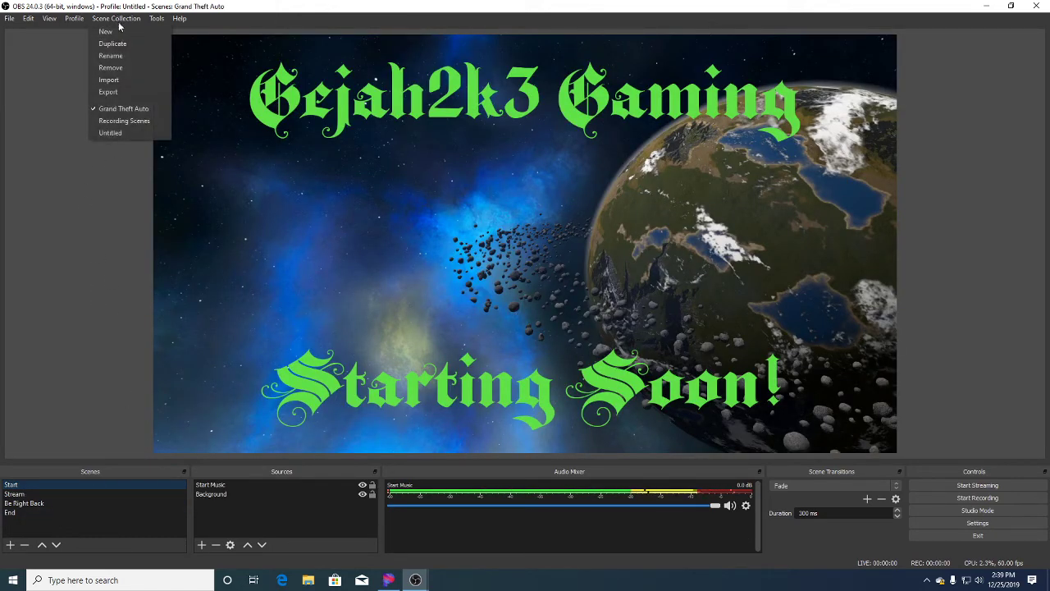
pyautogui.click(127, 134)
# Rename the Untitled scene collection to 'Survive The Night'
pyautogui.click(117, 19)
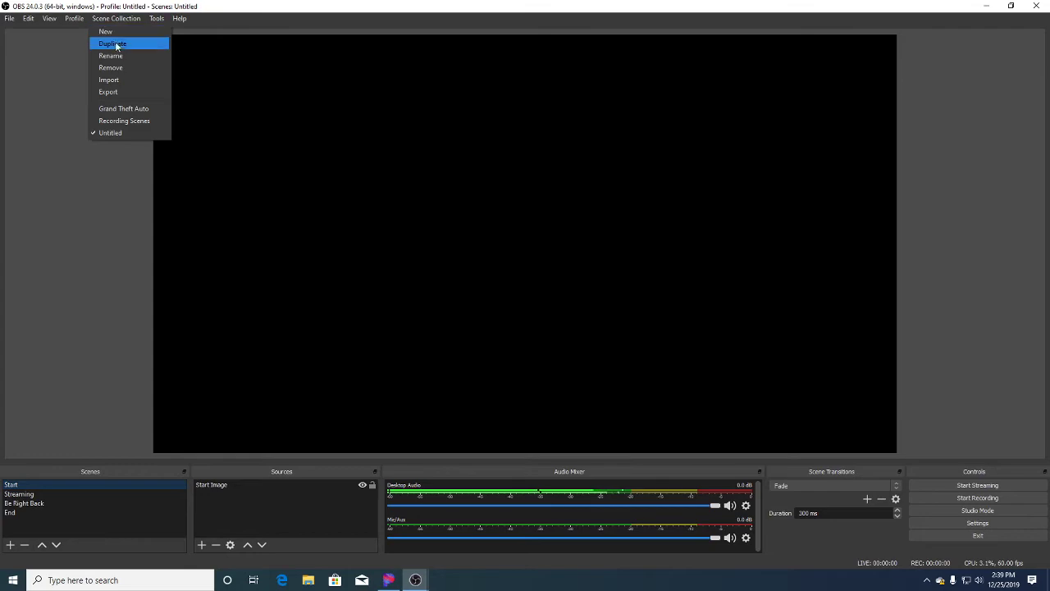
pyautogui.click(121, 60)
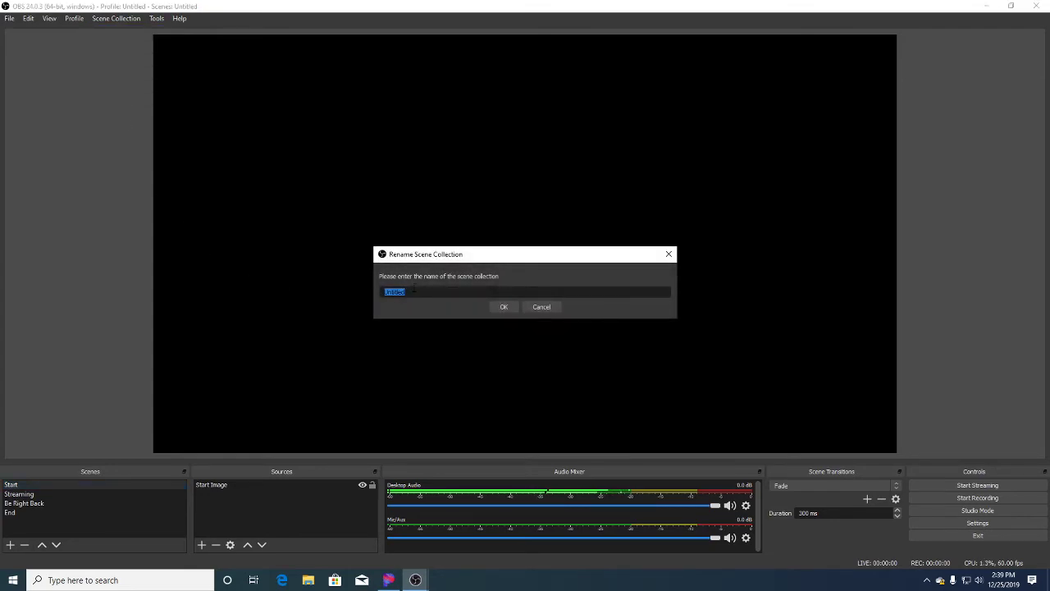
pyautogui.press('BackSpace')
pyautogui.write('Survive The Night')
pyautogui.click(503, 307)
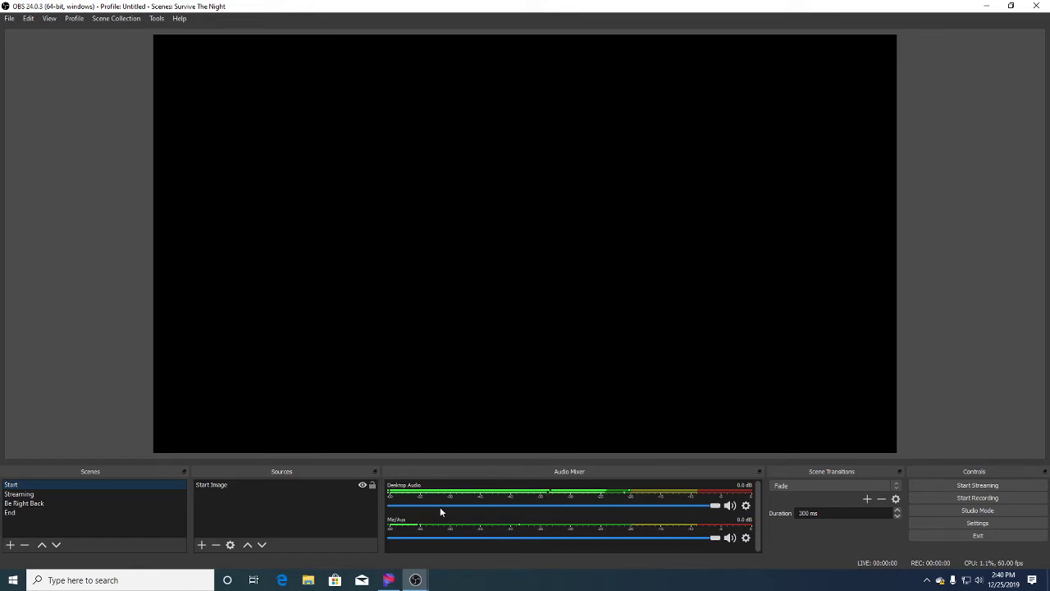
# Turn Desktop Audio nearly off, then lower Grand Theft Auto's Start Music to -1.6 dB
pyautogui.moveTo(439, 506); pyautogui.dragTo(425, 506)
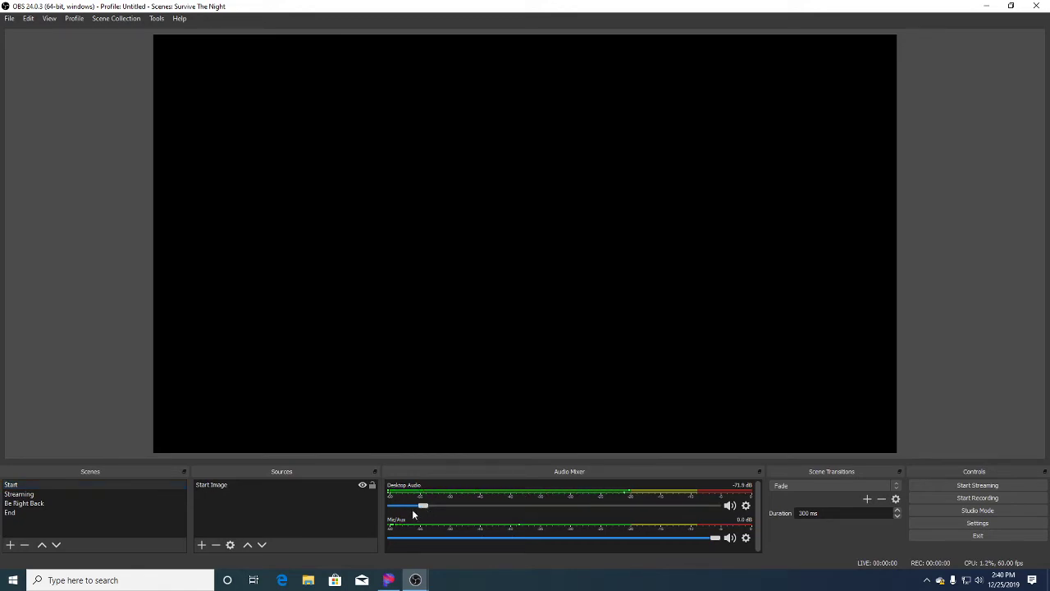
pyautogui.click(127, 19)
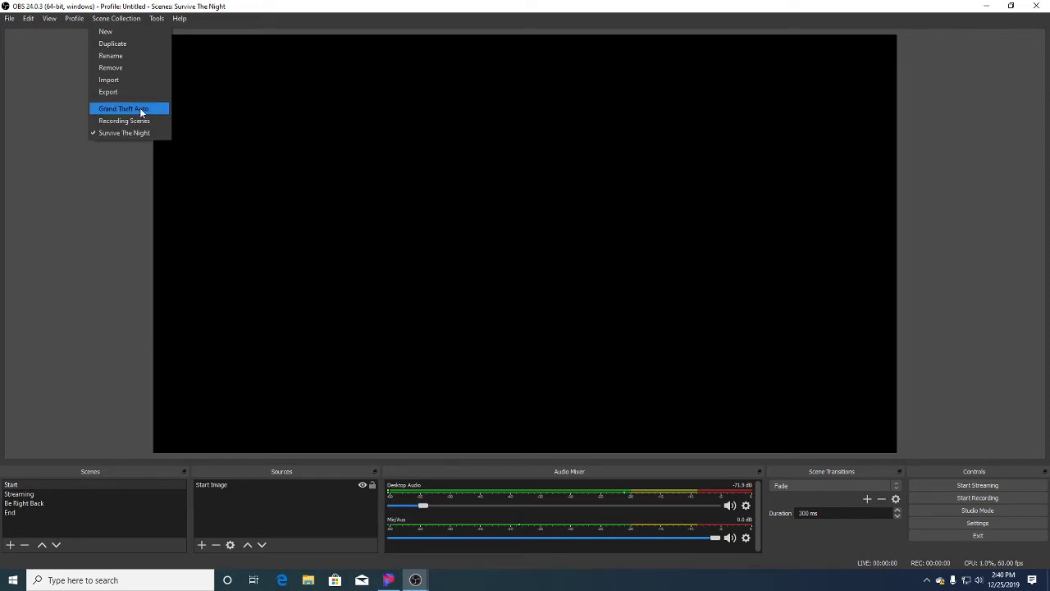
pyautogui.click(218, 249)
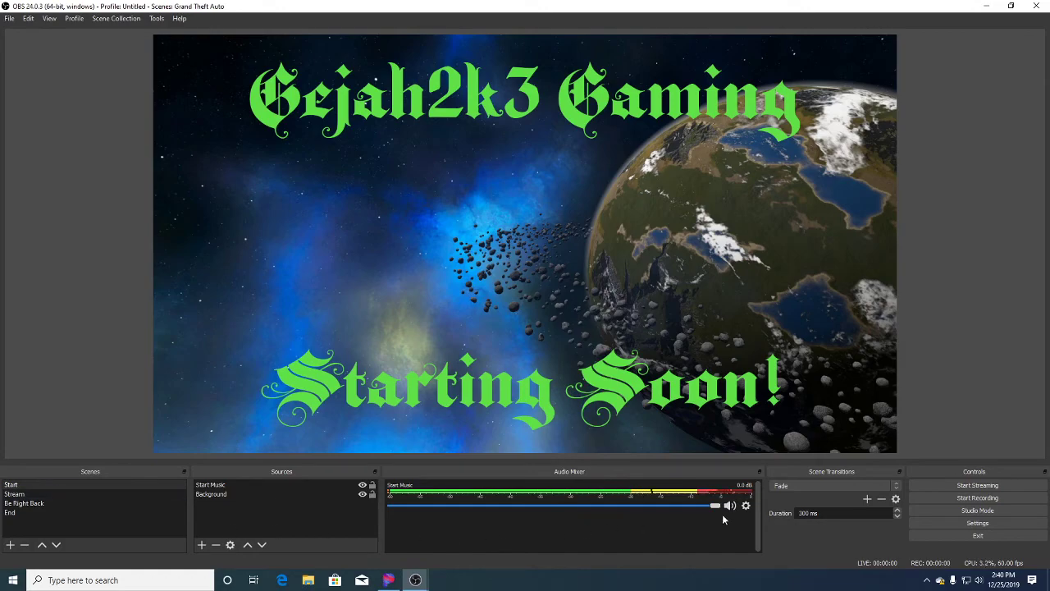
pyautogui.moveTo(715, 508); pyautogui.dragTo(689, 505)
# Bring up the Hotkeys page of Settings and look through the hotkey list
pyautogui.click(931, 525)
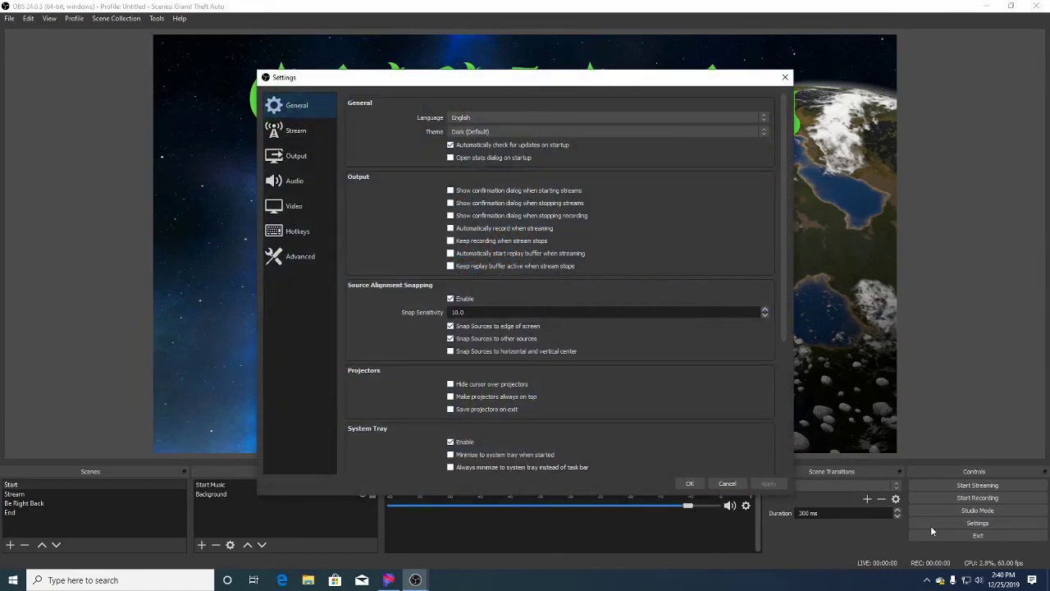
pyautogui.click(290, 233)
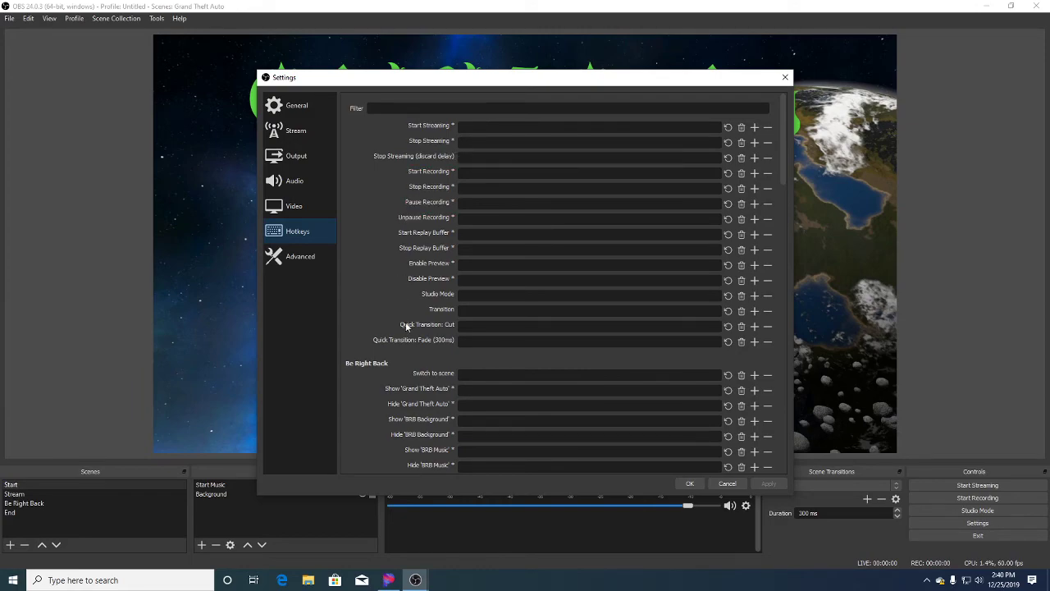
pyautogui.scroll(-2, 433, 376)
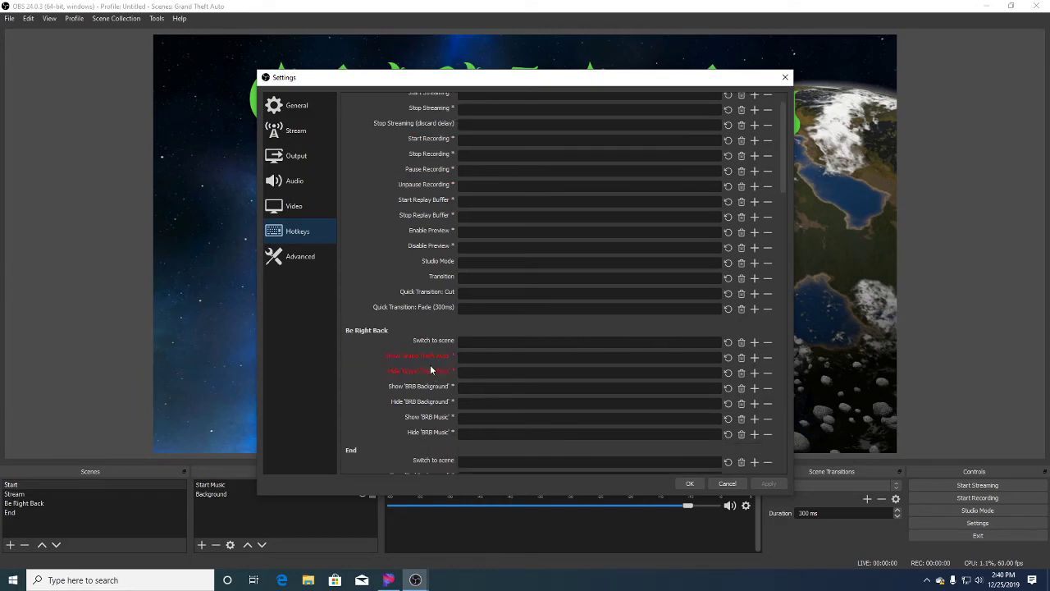
pyautogui.scroll(-3, 379, 387)
pyautogui.scroll(6, 379, 388)
pyautogui.scroll(-5, 379, 388)
pyautogui.scroll(-2, 379, 388)
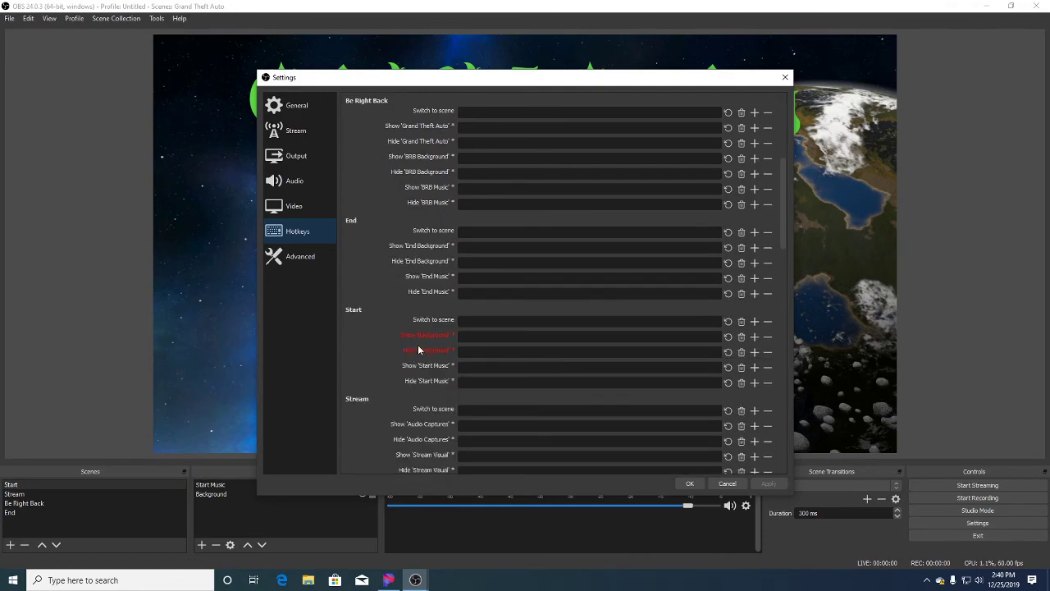
pyautogui.scroll(-2, 442, 324)
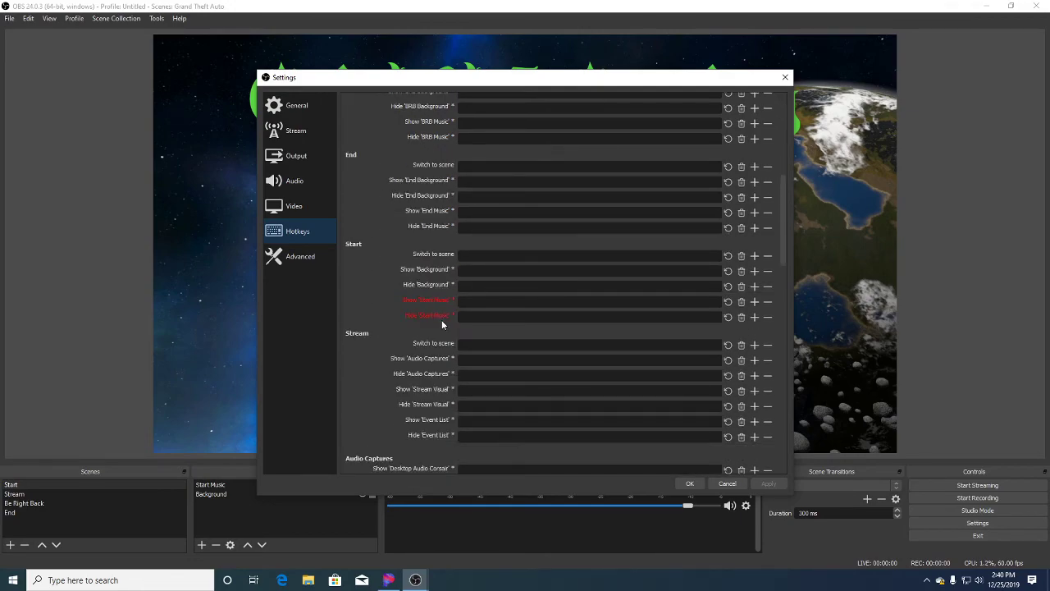
pyautogui.scroll(-1, 429, 368)
pyautogui.scroll(-3, 413, 366)
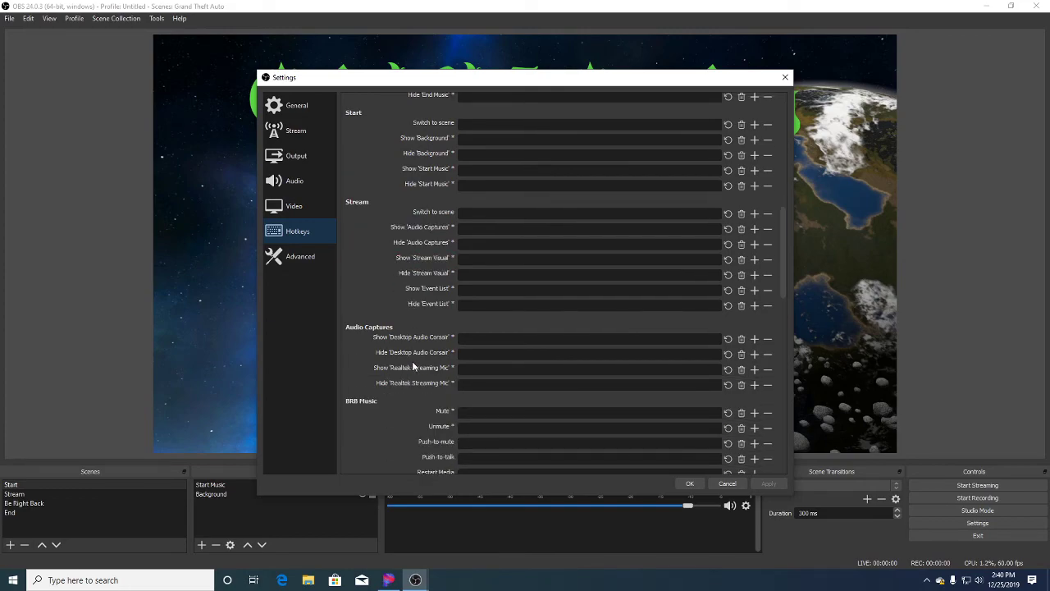
pyautogui.scroll(-2, 412, 365)
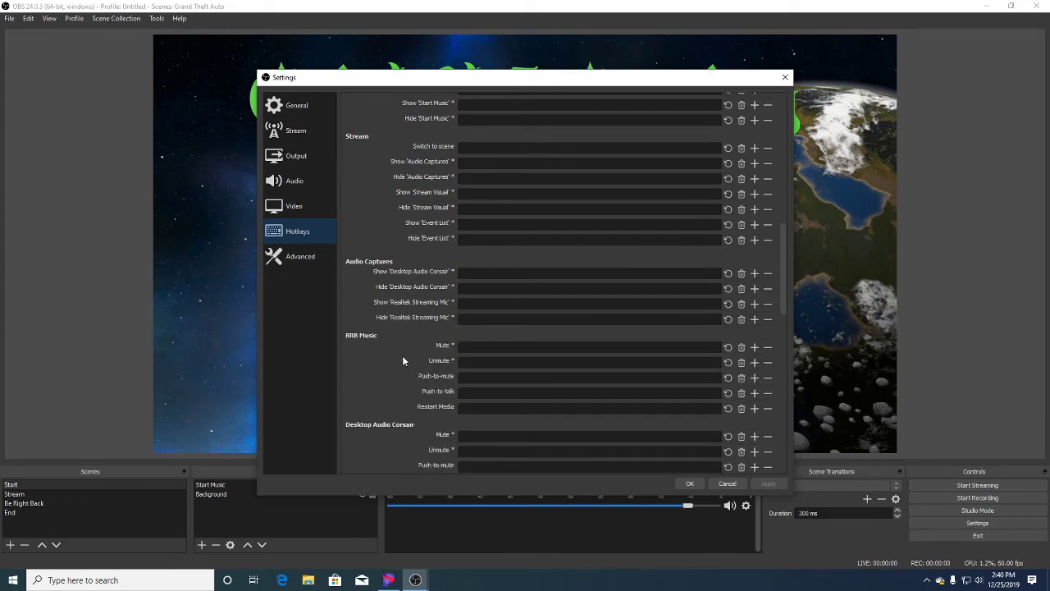
pyautogui.scroll(5, 402, 355)
pyautogui.scroll(4, 402, 358)
pyautogui.scroll(7, 402, 357)
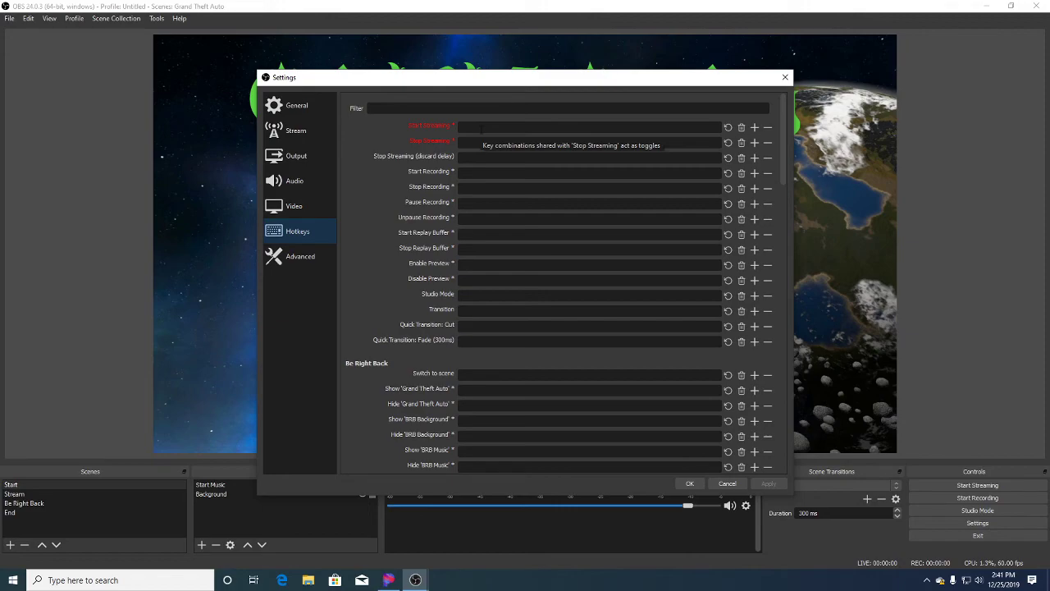
# Assign Ctrl+Alt+Shift+0 to both Start Streaming and Stop Streaming and save the settings
pyautogui.click(482, 128)
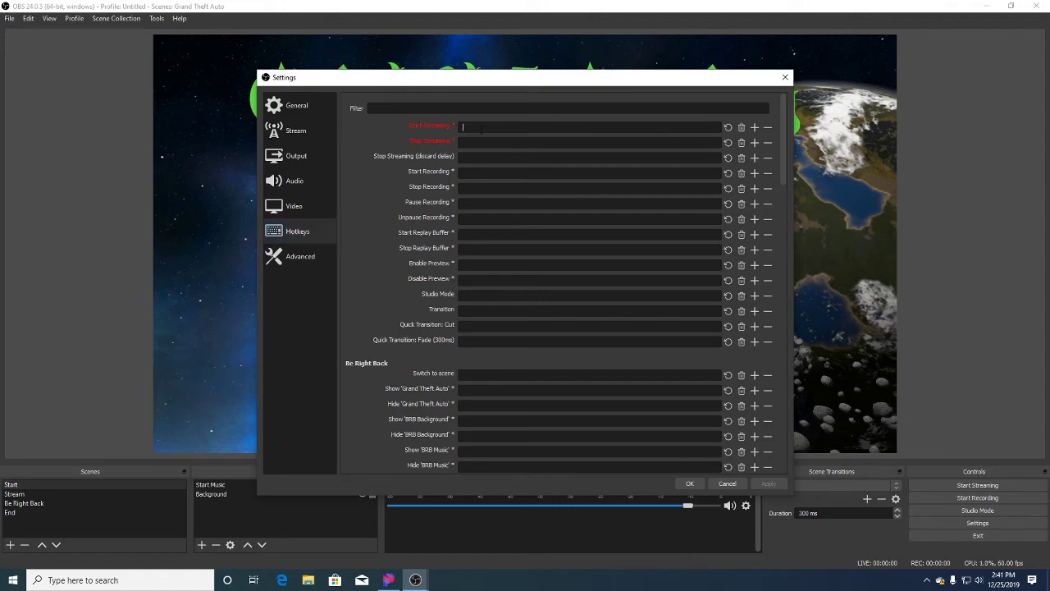
pyautogui.hotkey('ctrl', 'alt', 'shift')
pyautogui.click(518, 139)
pyautogui.hotkey('ctrl', 'alt', 'shift', '0')
pyautogui.click(690, 484)
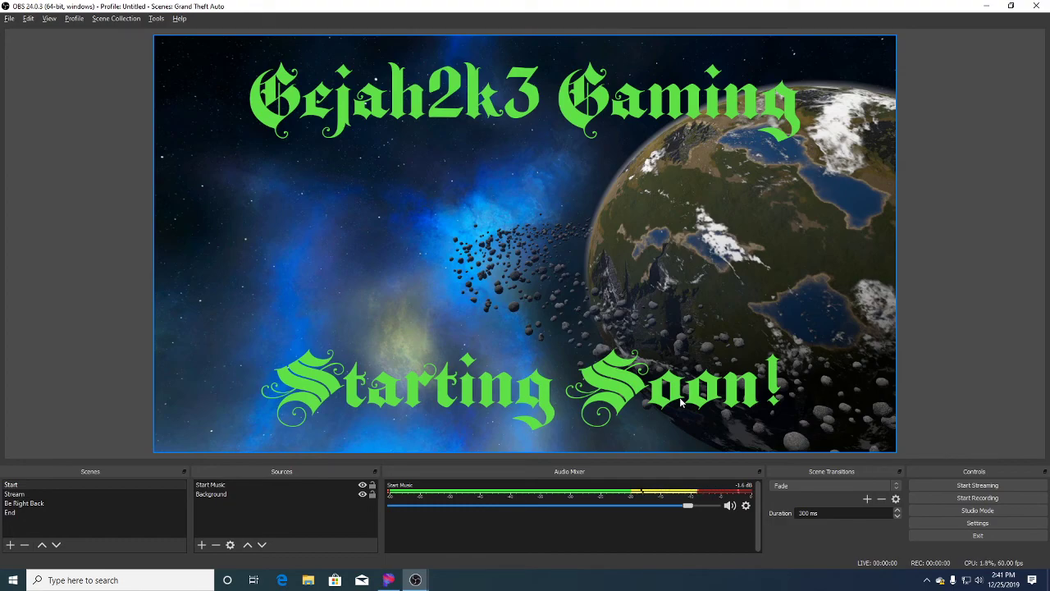
# Try F9 to start streaming, then give the Start scene a Ctrl+Alt+Shift+0 switch hotkey and save
pyautogui.press('F9')
pyautogui.click(977, 524)
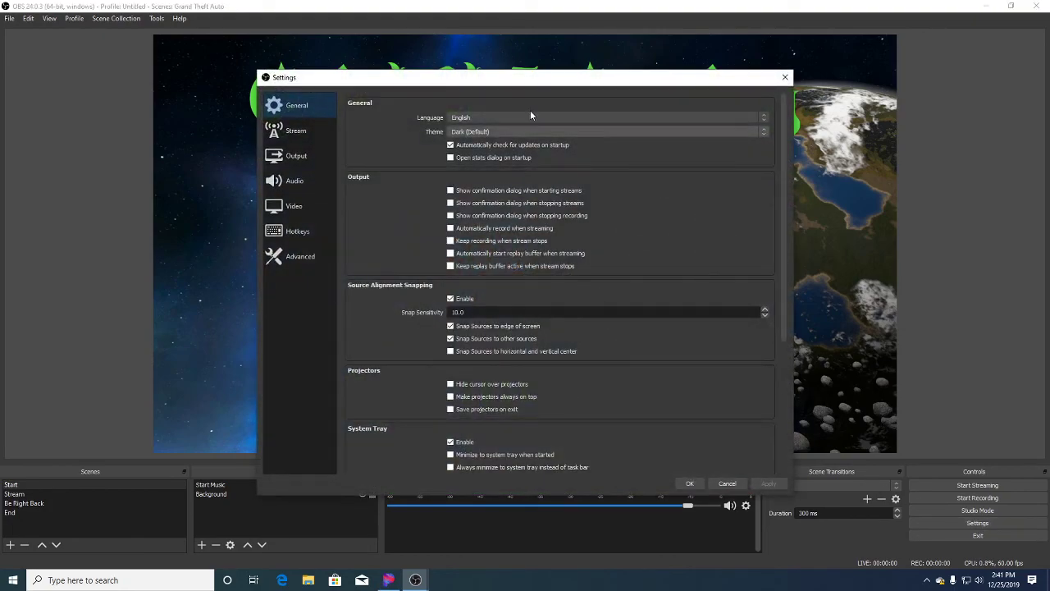
pyautogui.click(306, 234)
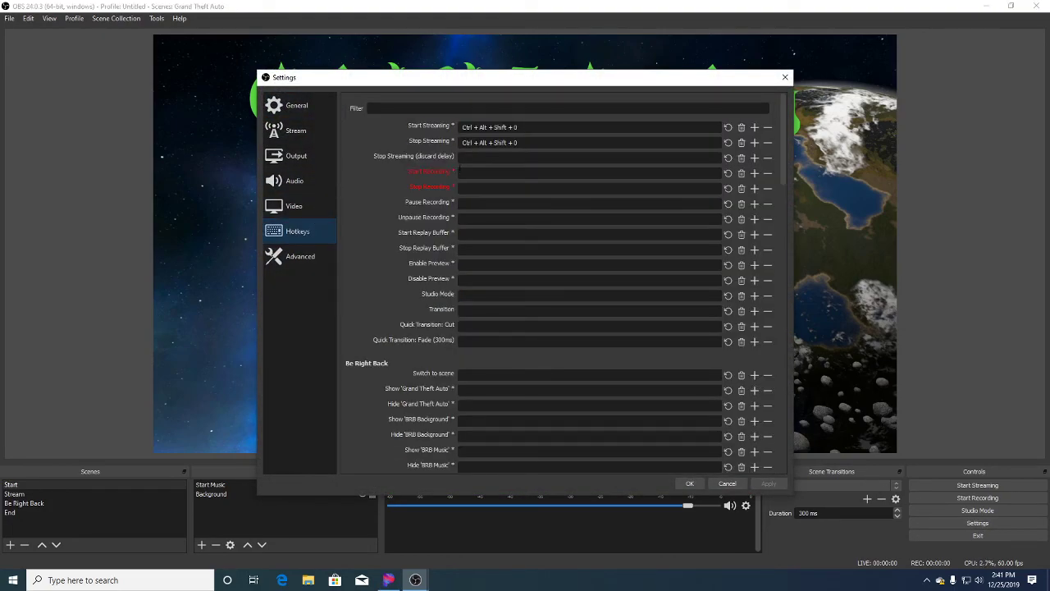
pyautogui.scroll(-3, 440, 290)
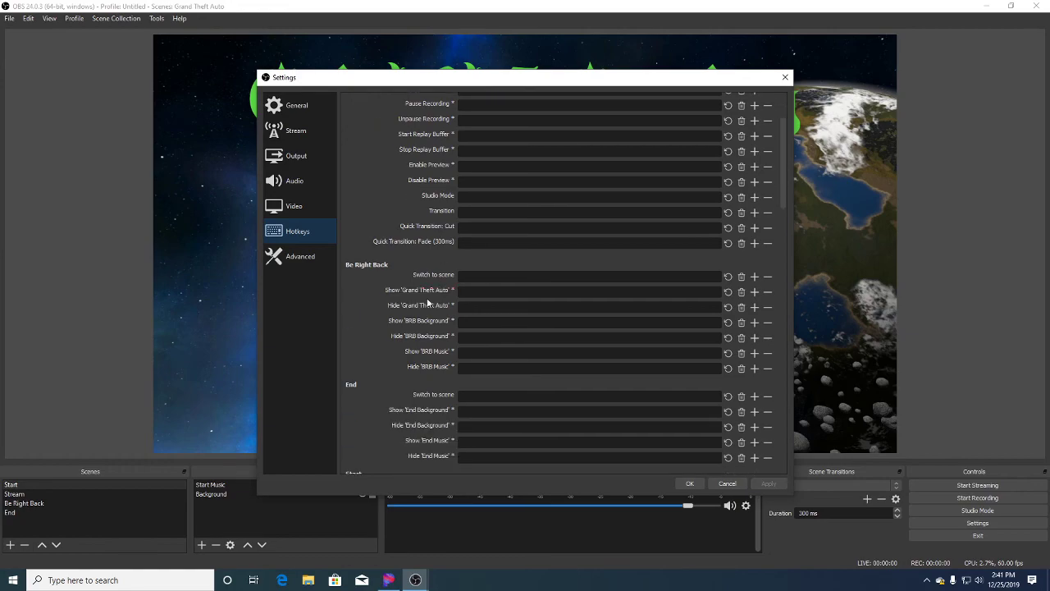
pyautogui.scroll(-5, 382, 296)
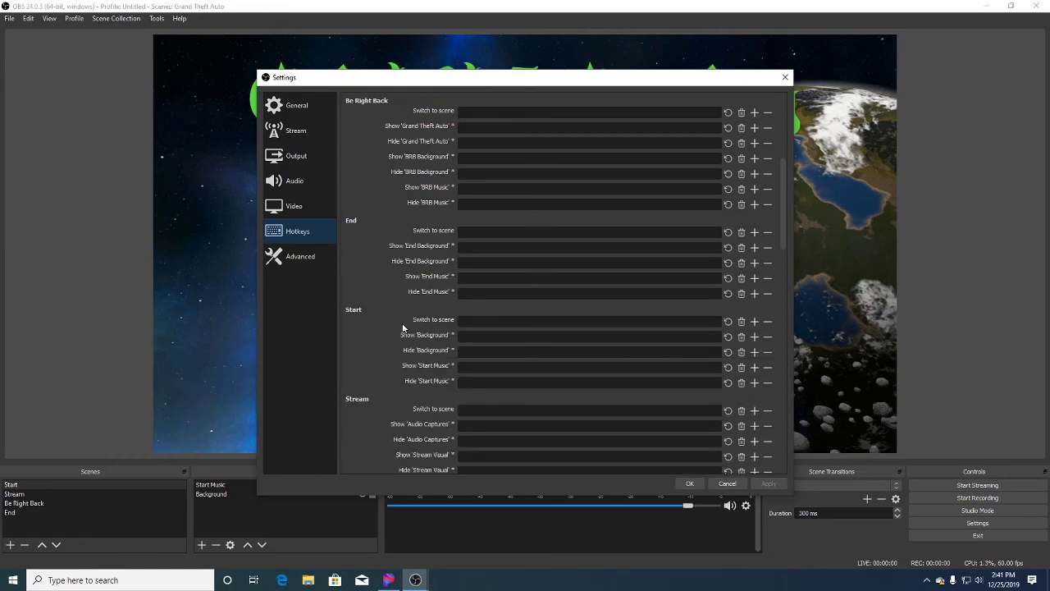
pyautogui.click(463, 320)
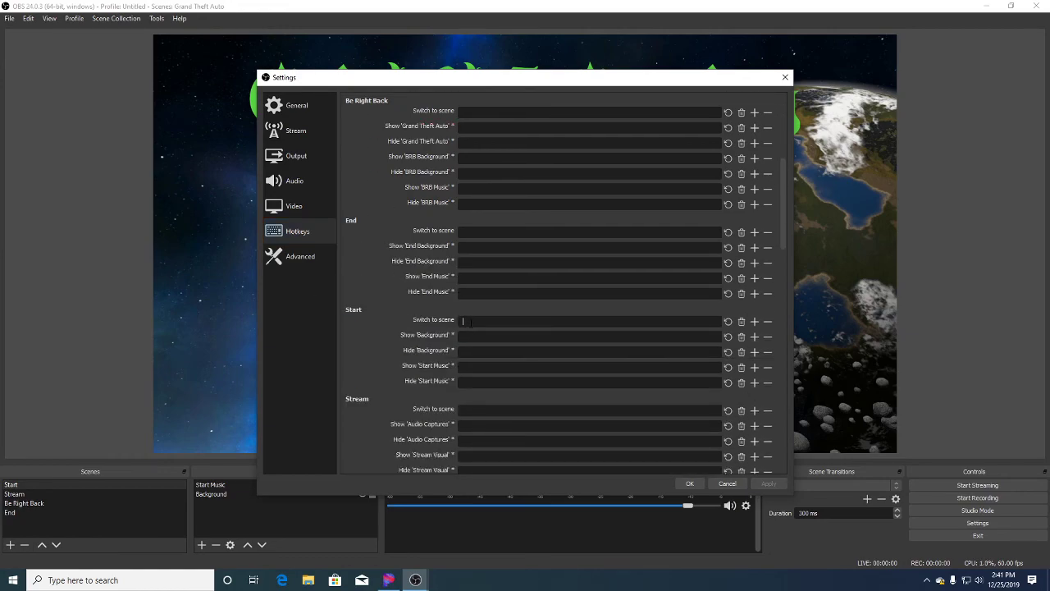
pyautogui.press('ctrl')
pyautogui.hotkey('alt', 'shift')
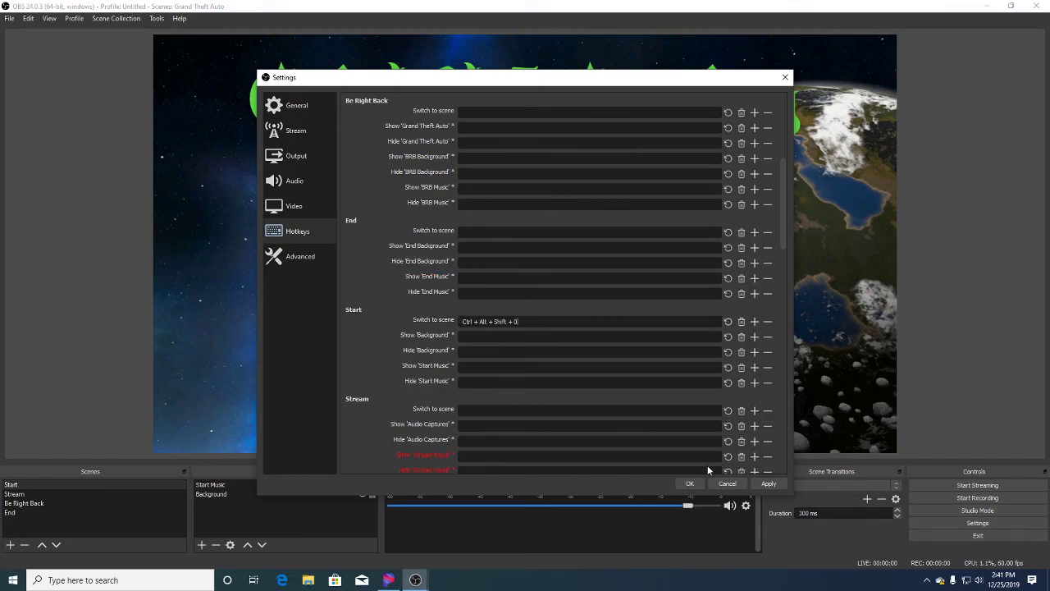
pyautogui.click(689, 483)
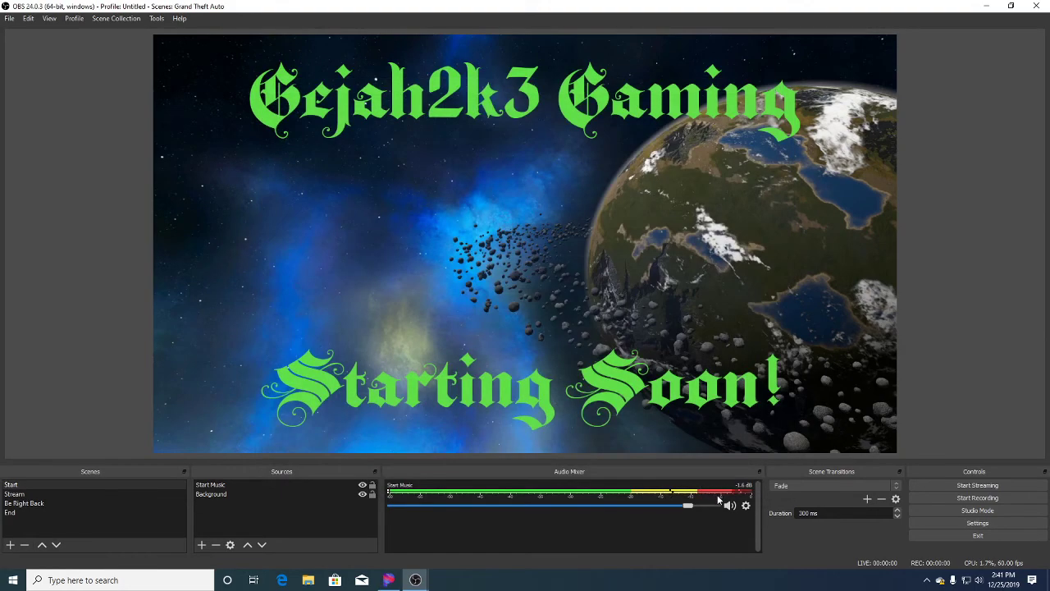
pyautogui.hotkey('ctrl', 'alt', 'shift', 's')
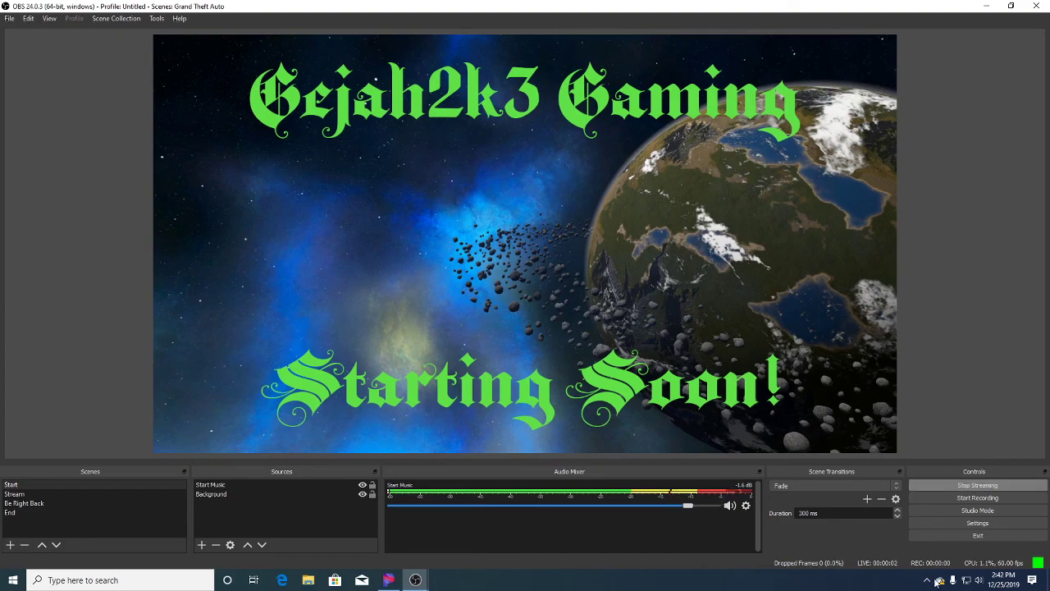
pyautogui.click(977, 485)
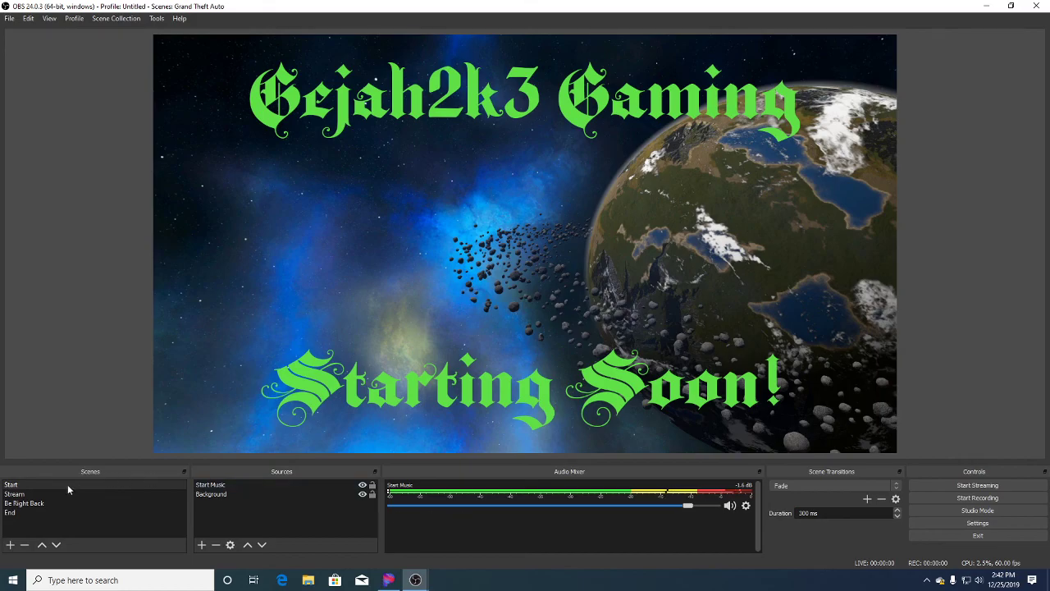
pyautogui.click(42, 503)
pyautogui.press('Up')
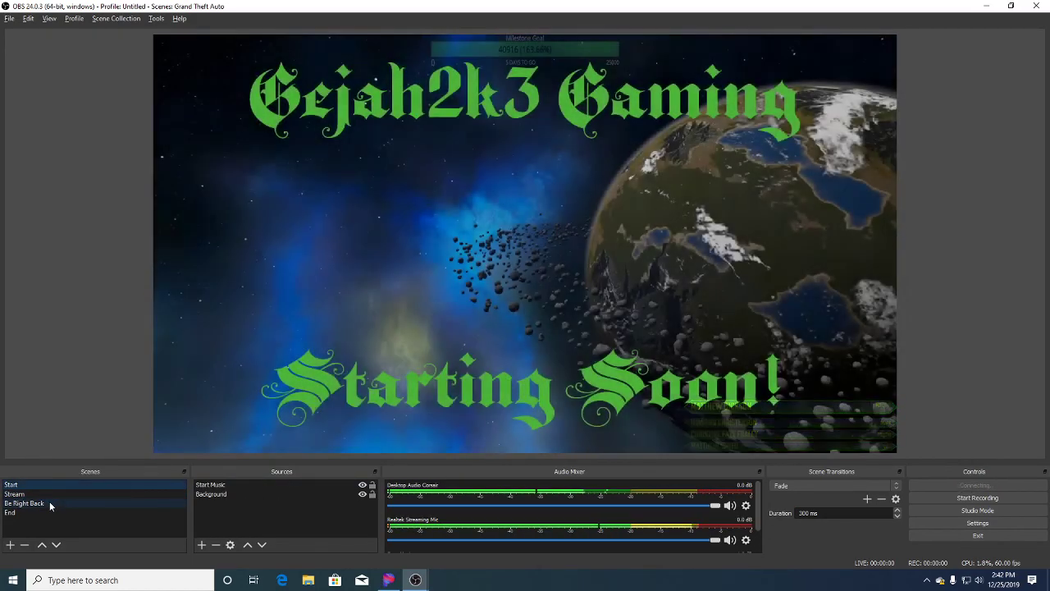
pyautogui.press('Up')
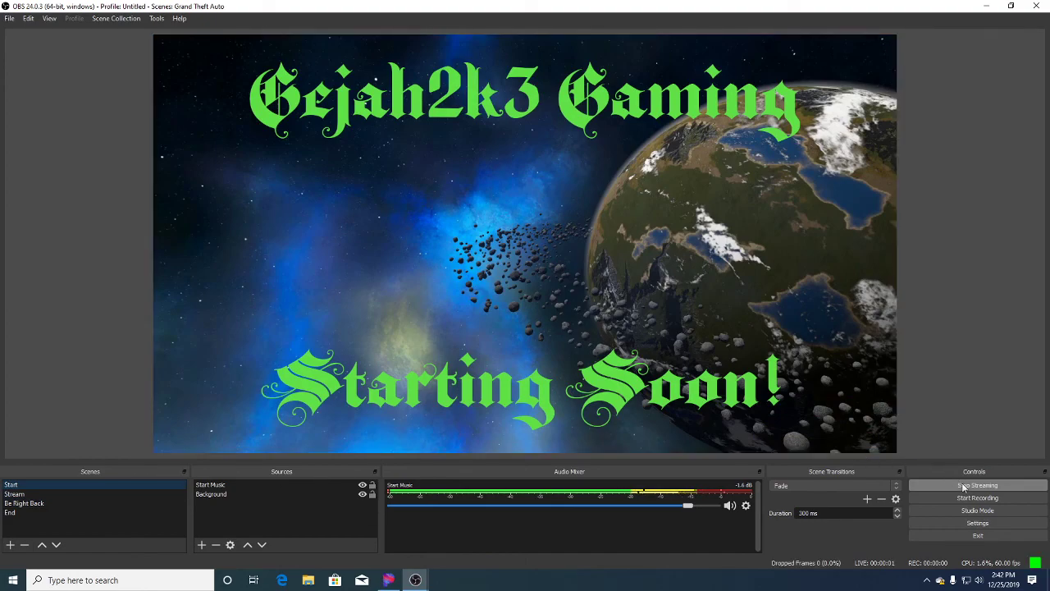